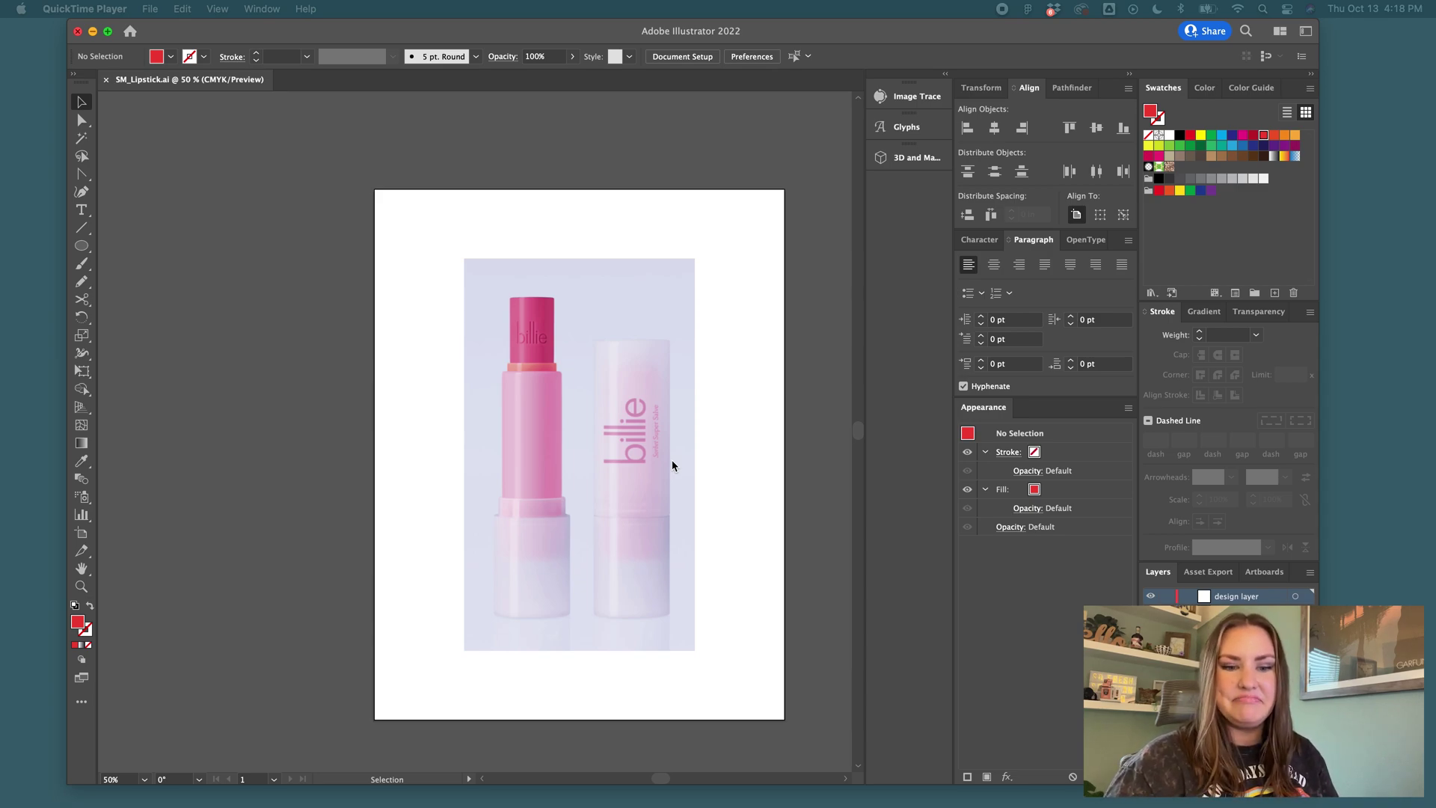
- Show the rulers and draw a rectangle covering the base of the uncapped lipstick
left_click(282, 299)
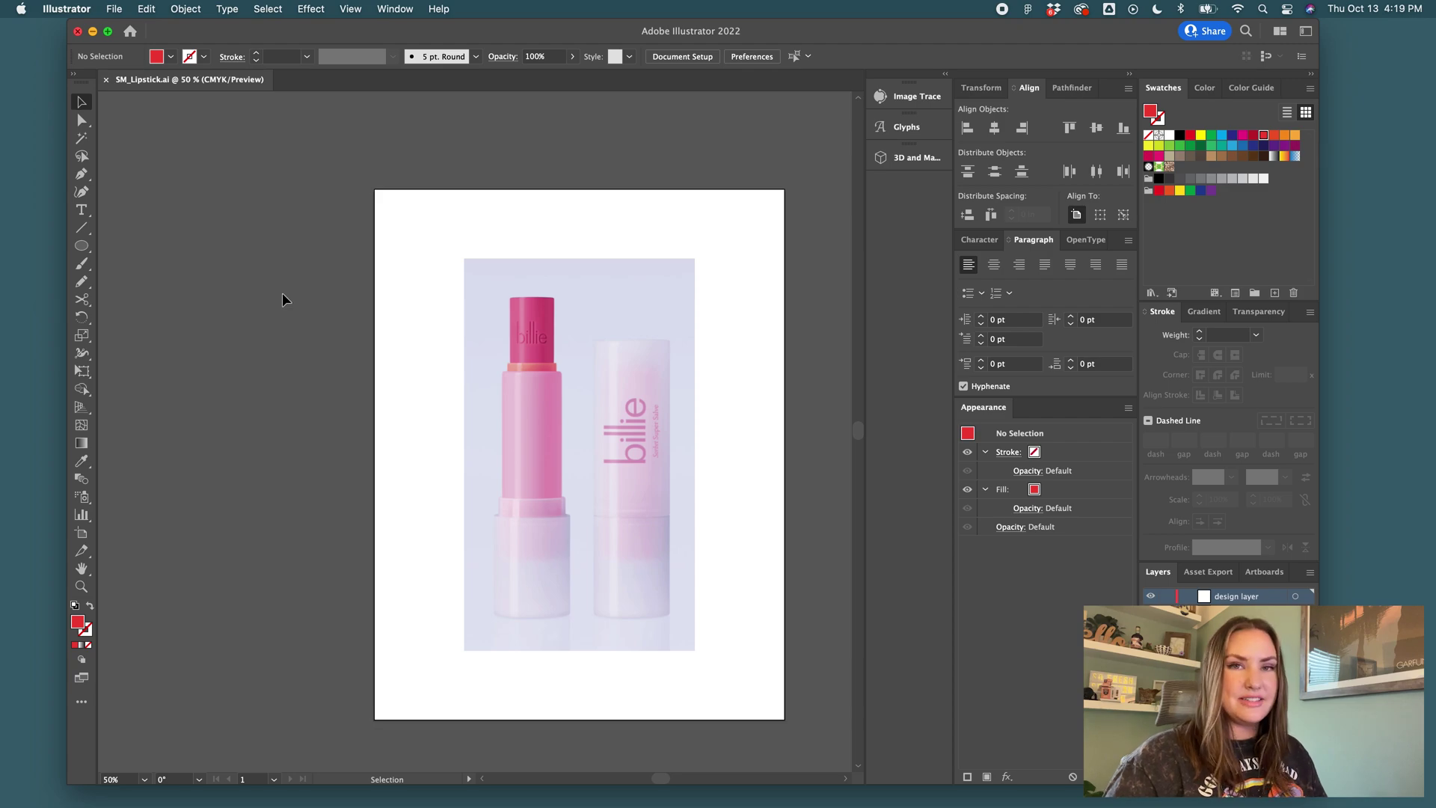
key("super+r")
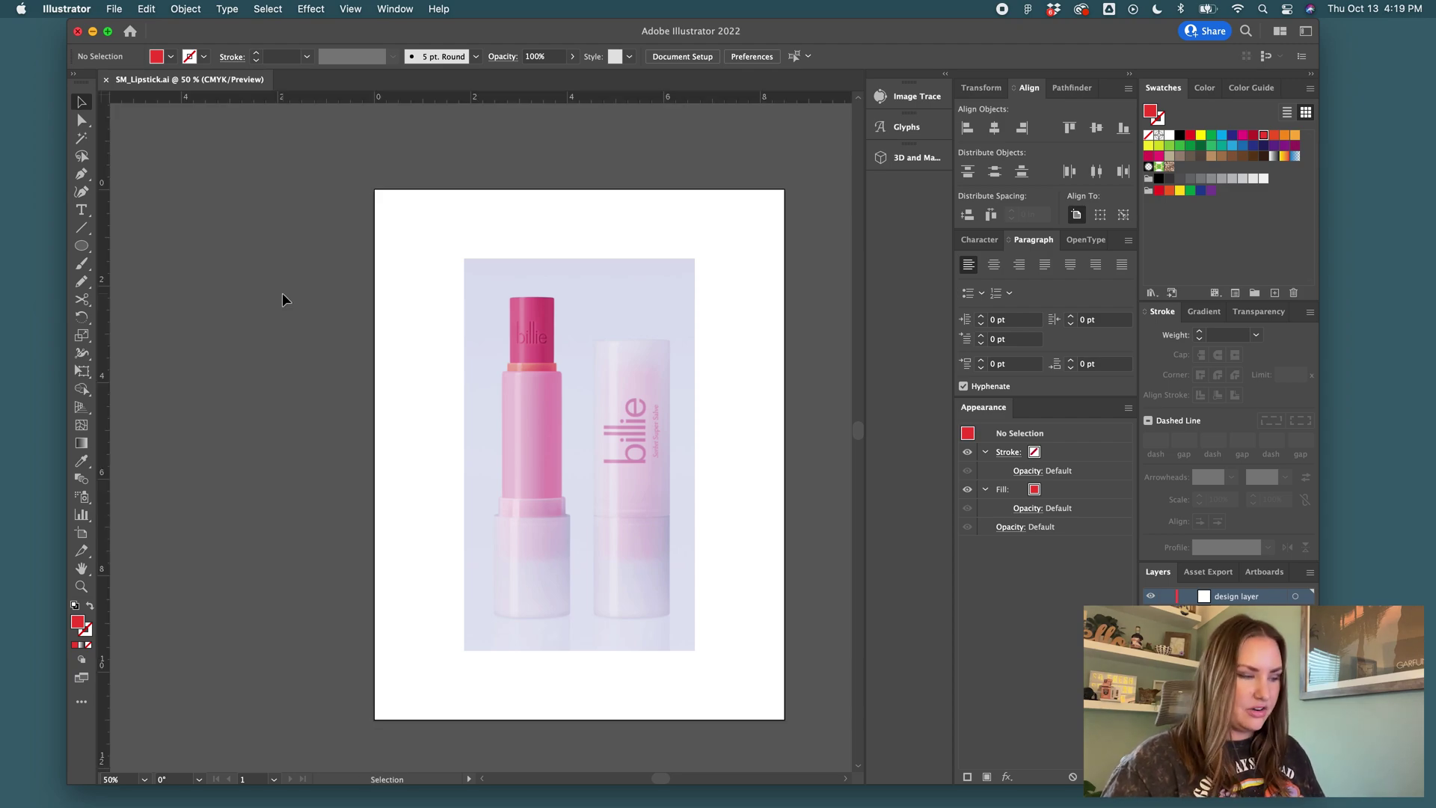
left_click(82, 246)
left_click(124, 247)
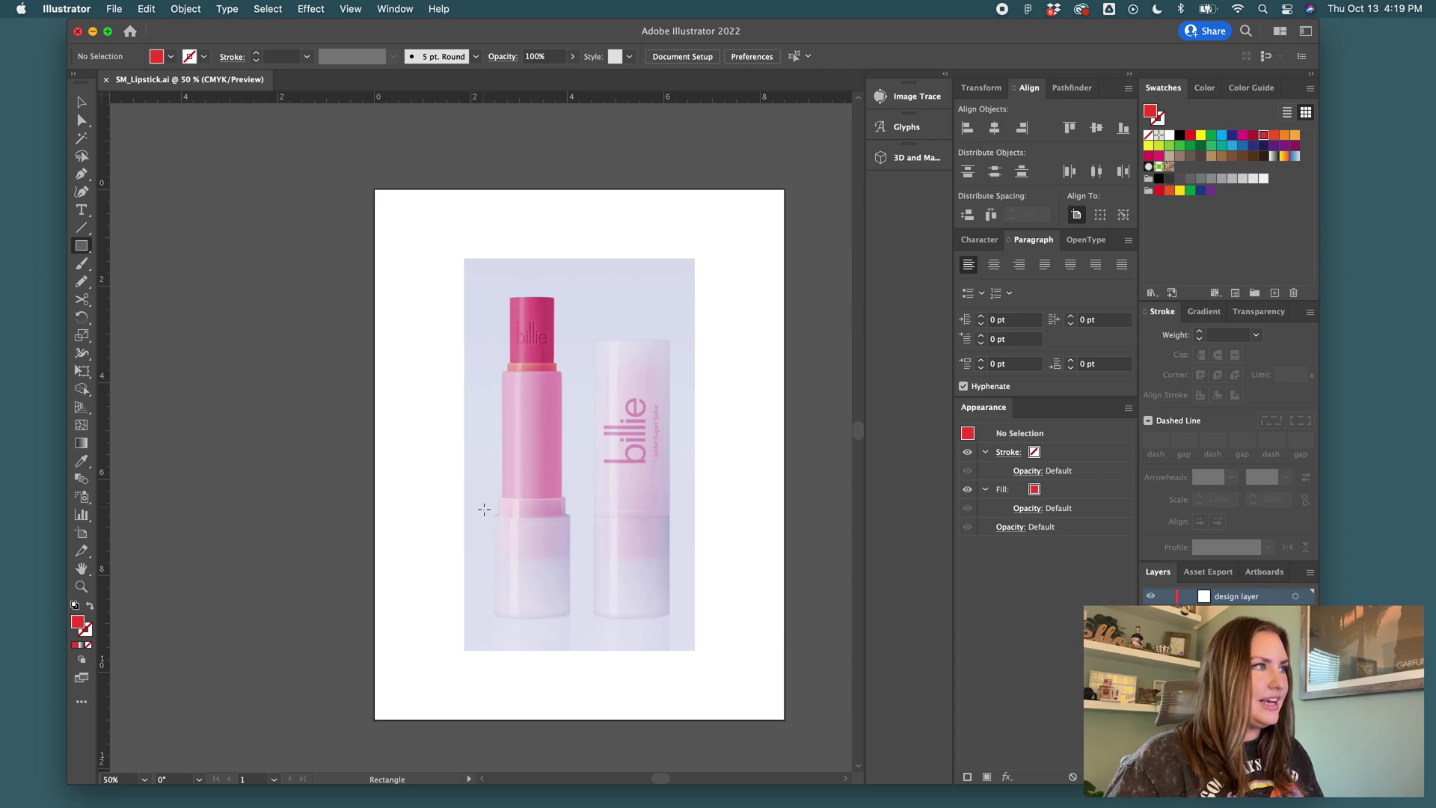
left_click_drag(491, 515, 569, 618)
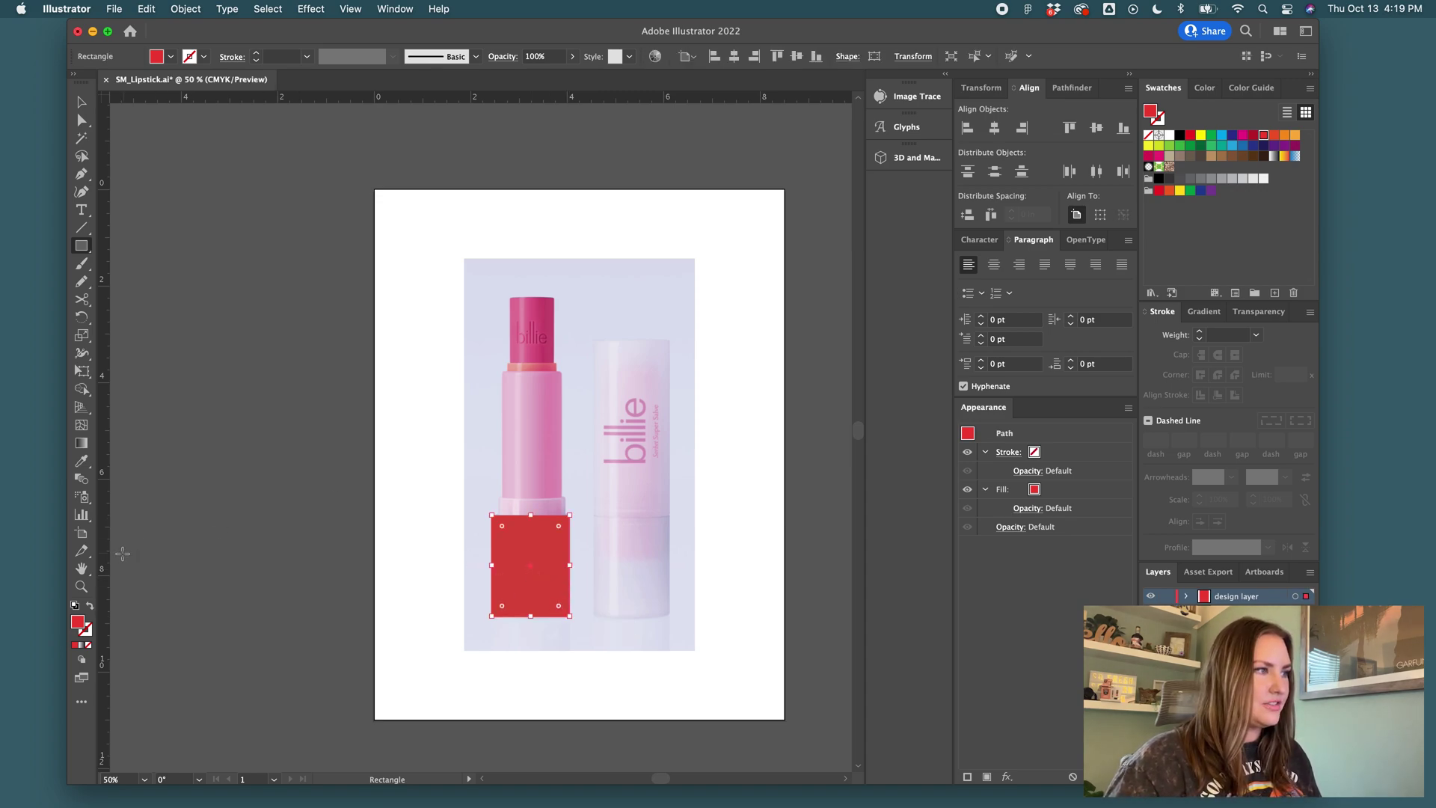
- Place a vertical guide through the rectangle's centre and narrow the rectangle so it covers only the right half of the base
left_click_drag(104, 563, 385, 575)
left_click_drag(538, 577, 529, 568)
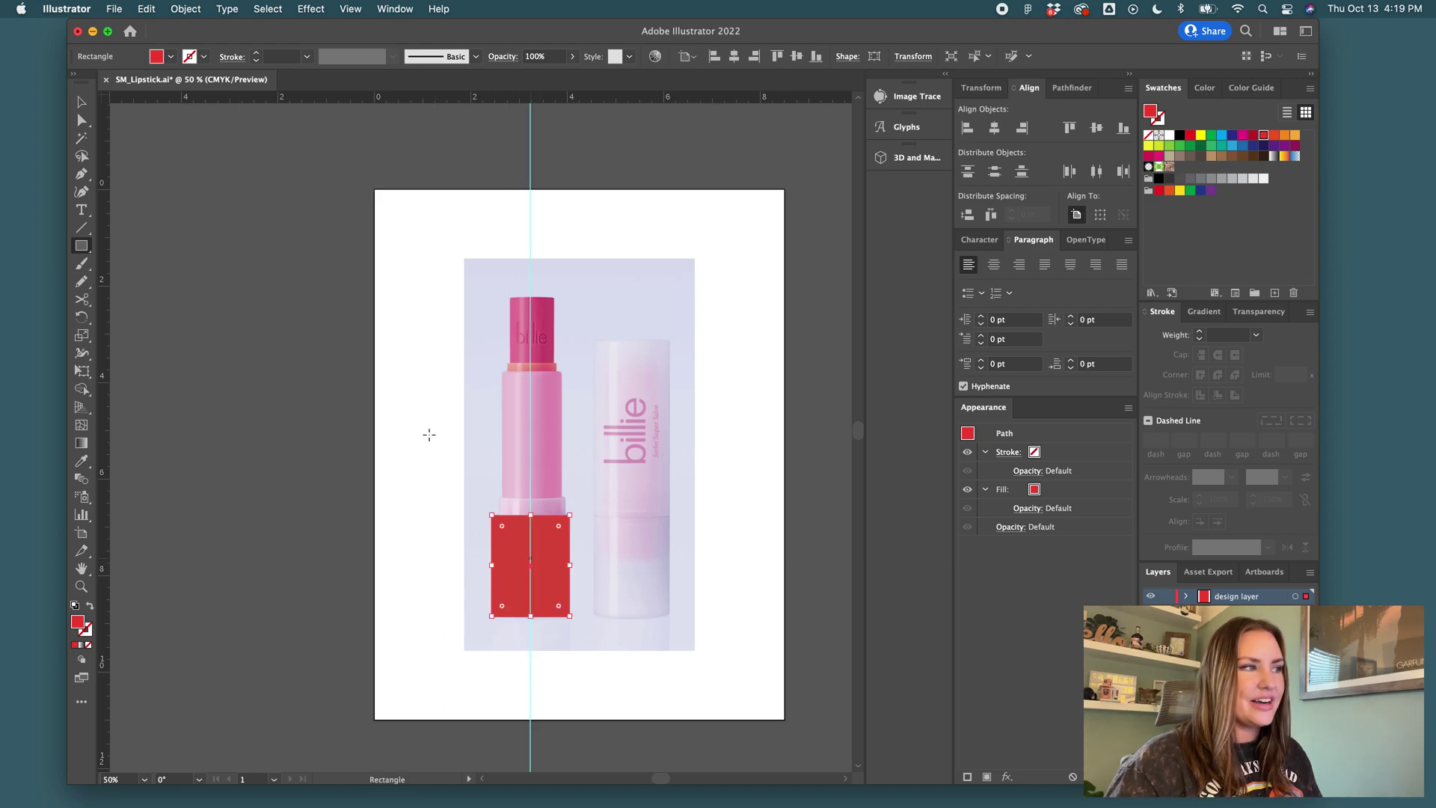
key("v")
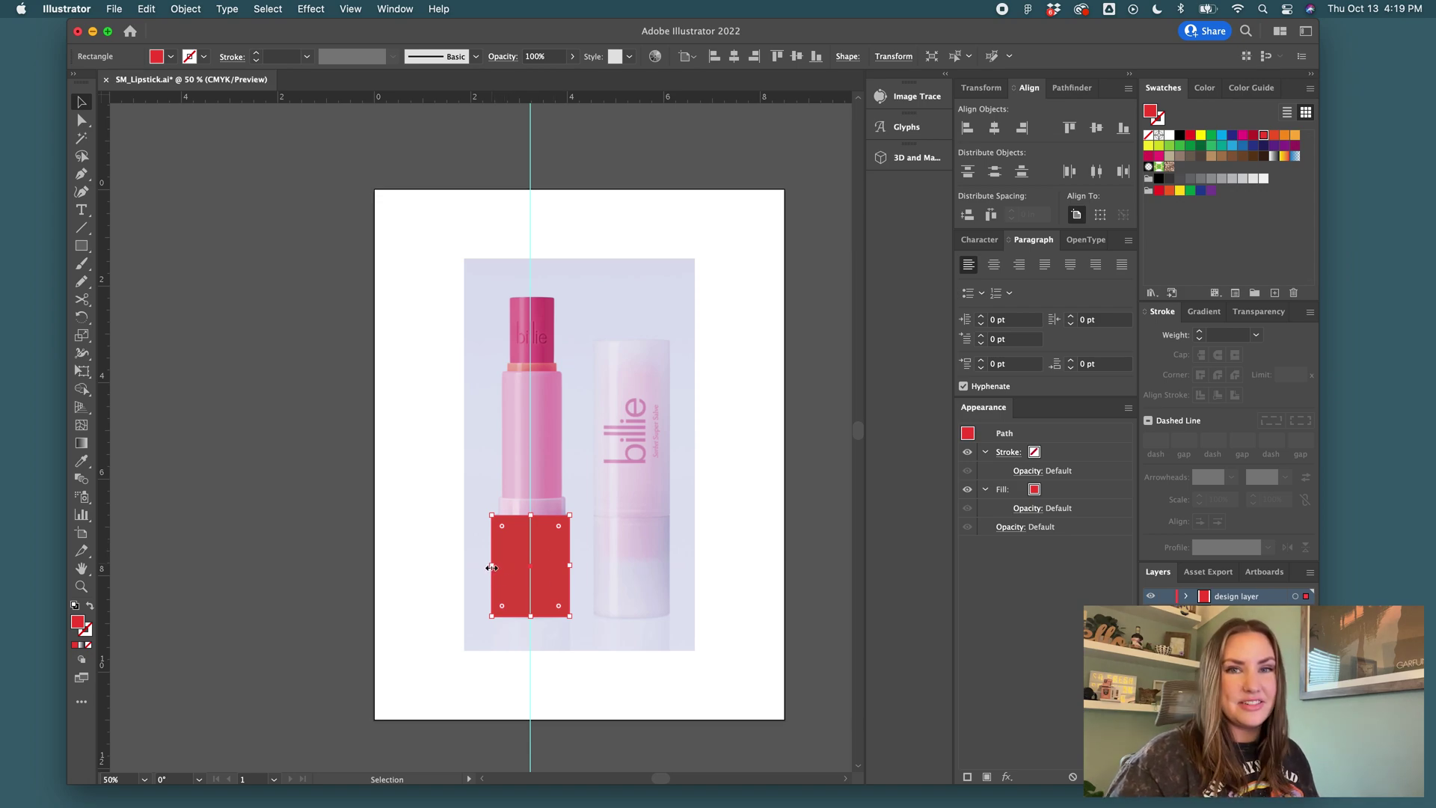
left_click_drag(490, 567, 533, 568)
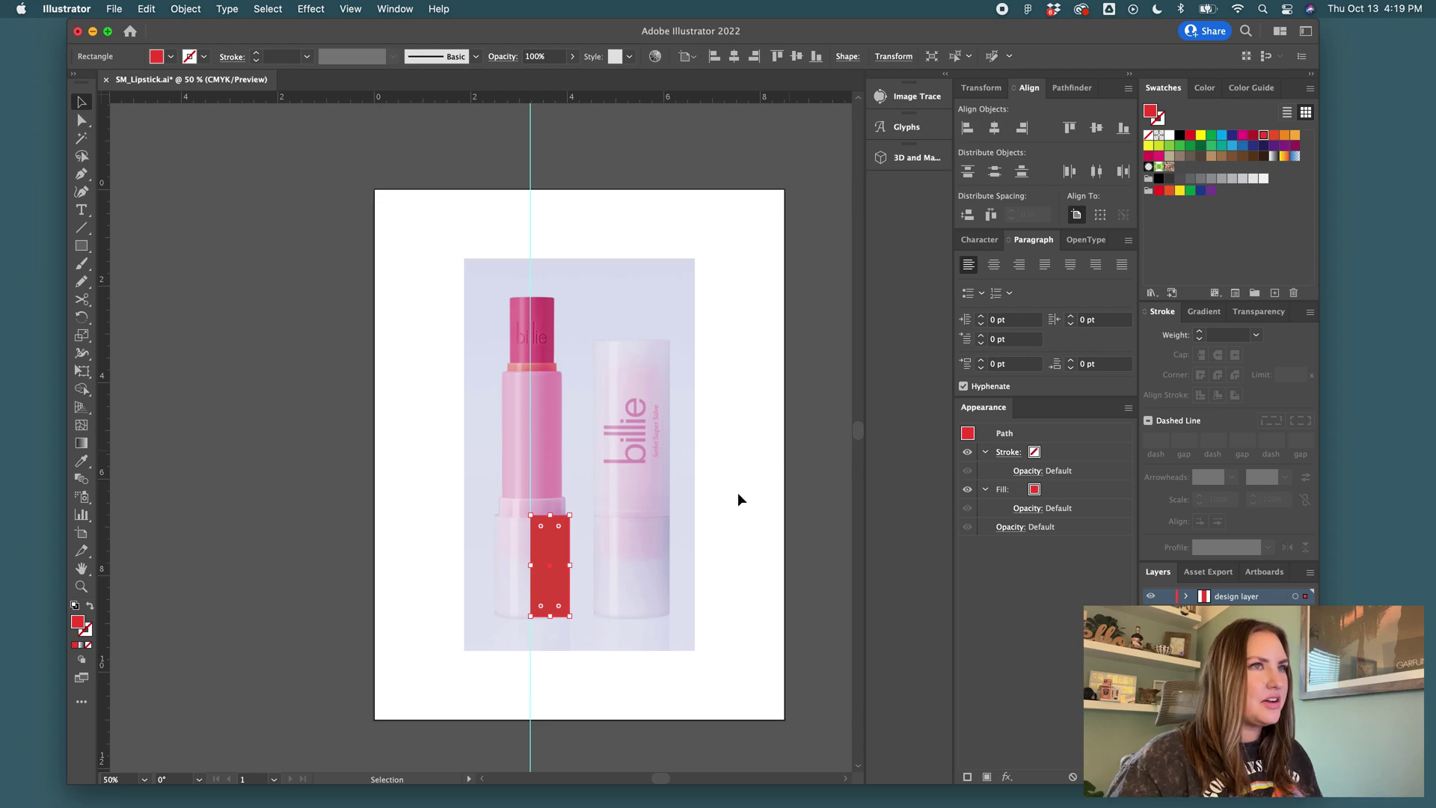
- Fill the half-base rectangle with the pale pink sampled from the photo and fit its height to the base, about 2.08 in
key("i")
left_click(528, 549)
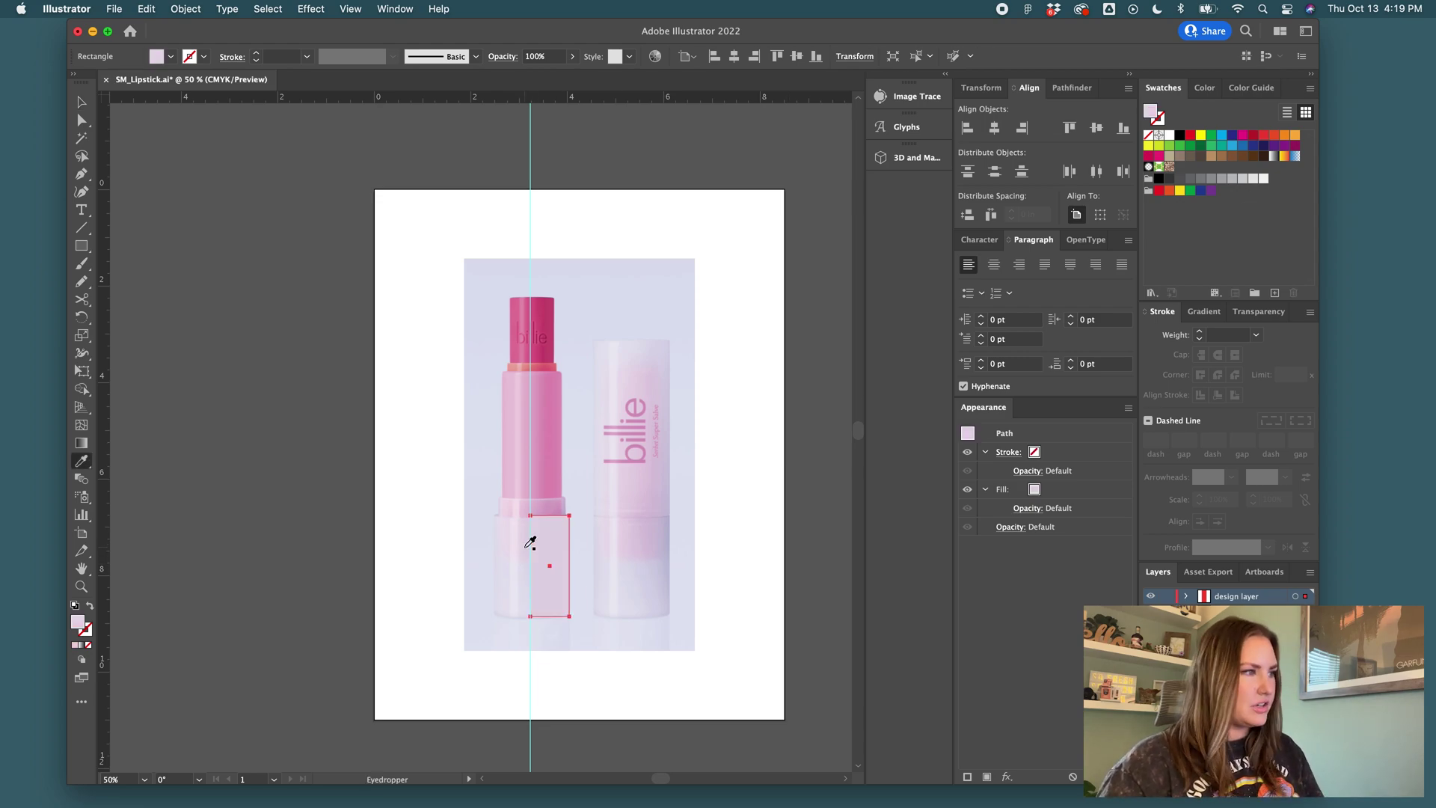
key("v")
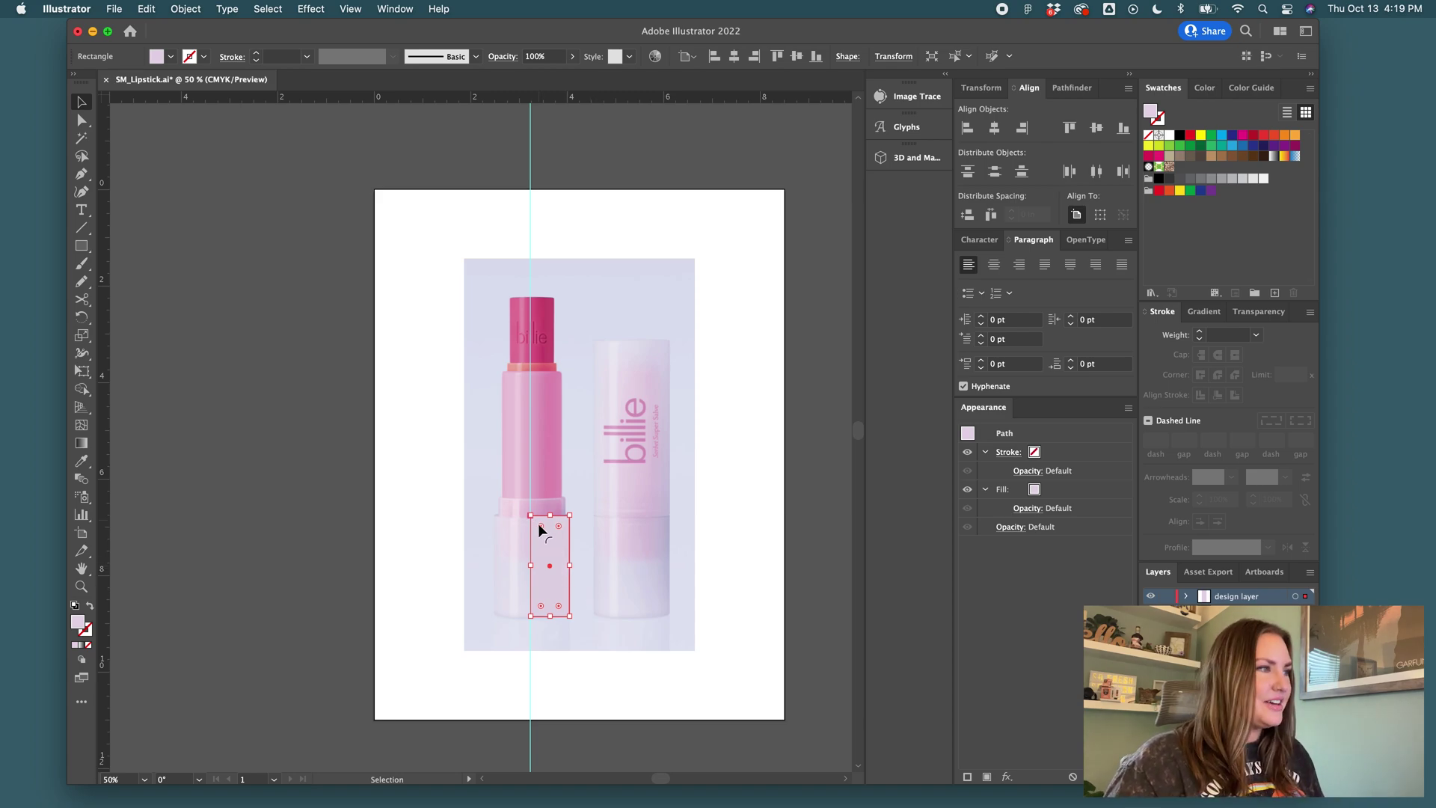
scroll(543, 531, "up", 2, "alt")
left_click_drag(561, 508, 562, 510)
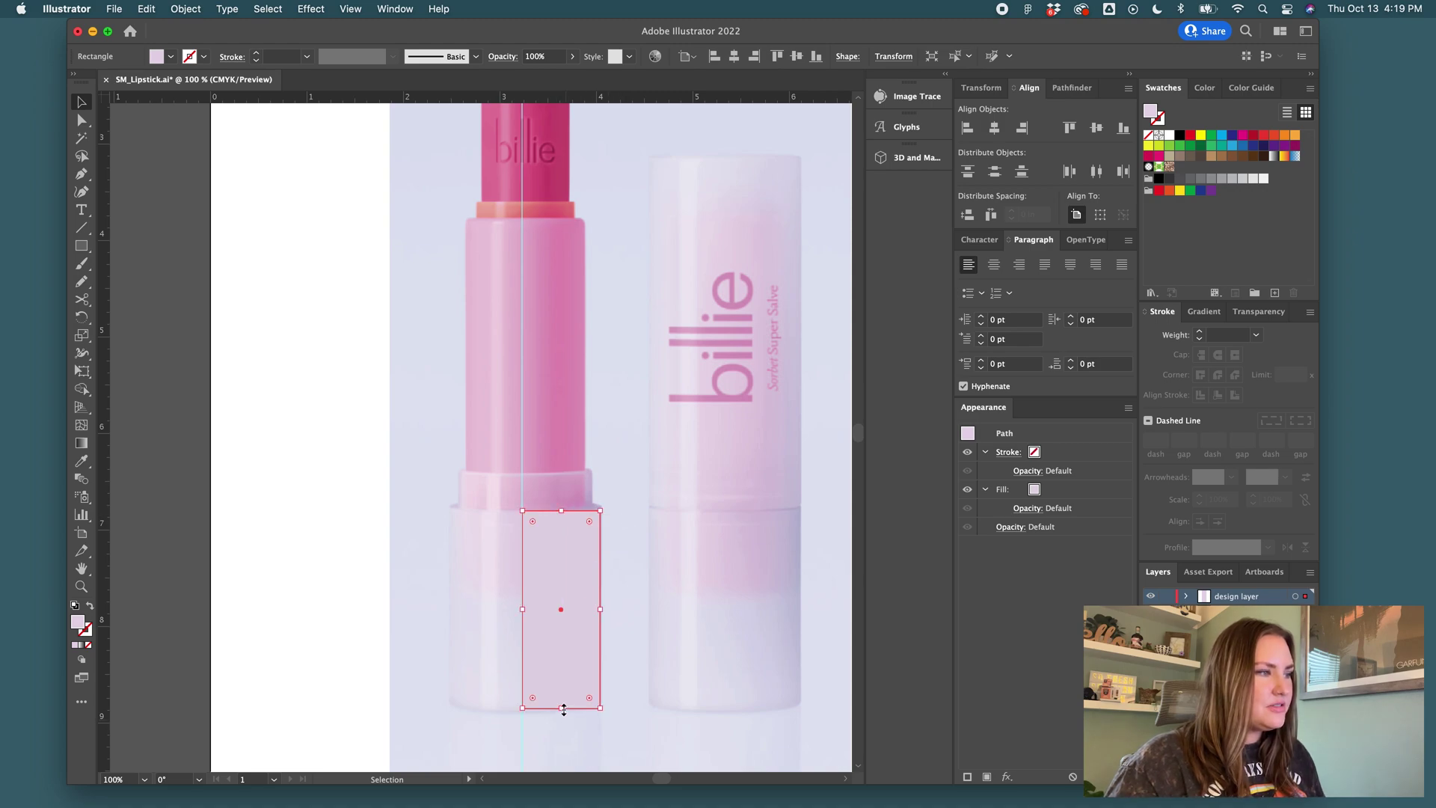
mouse_move(563, 709)
left_mouse_down()
mouse_move(563, 688)
mouse_move(563, 711)
left_mouse_up()
- Slightly round the two outer corners of the half-base rectangle
key("a")
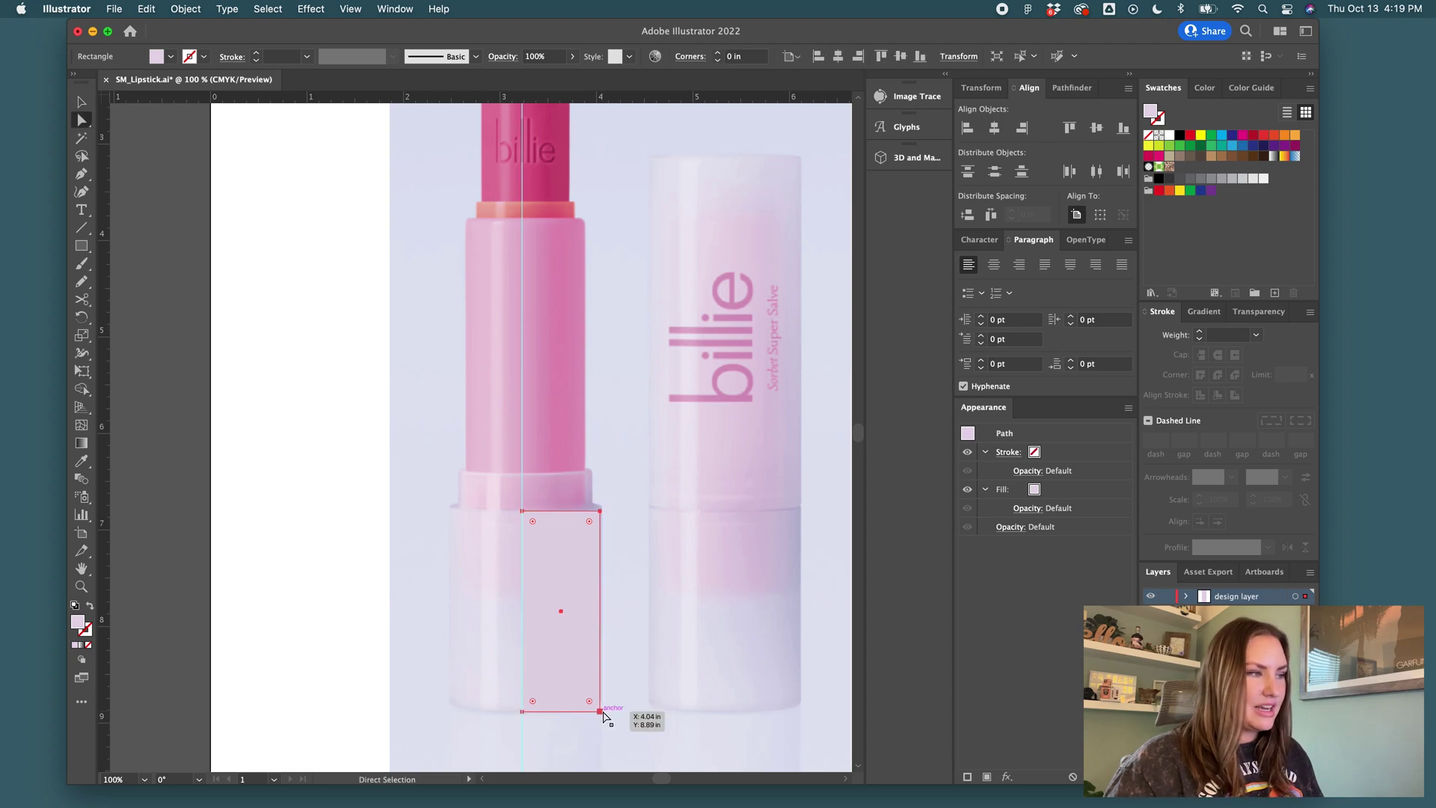
left_click(601, 712)
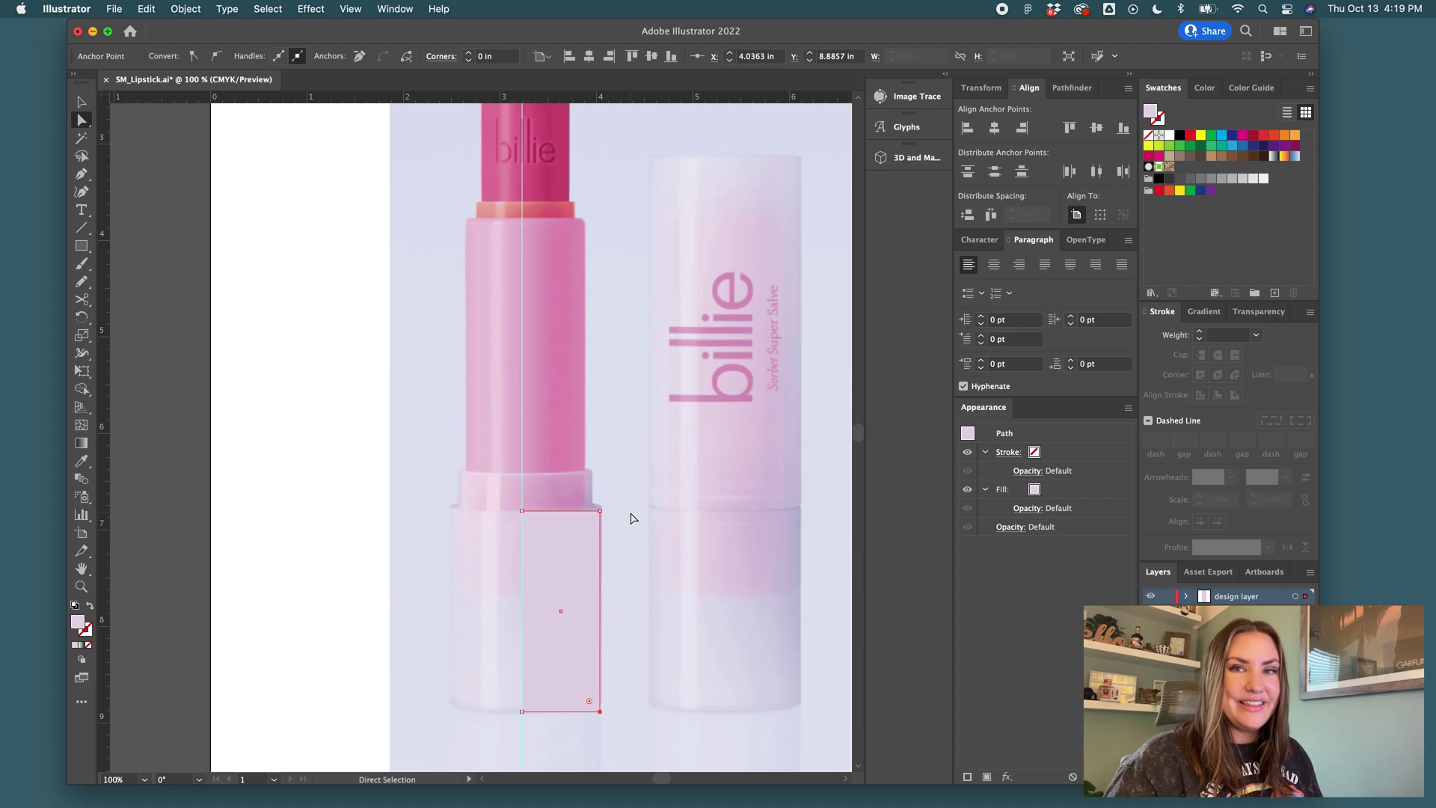
left_click(599, 511, "shift")
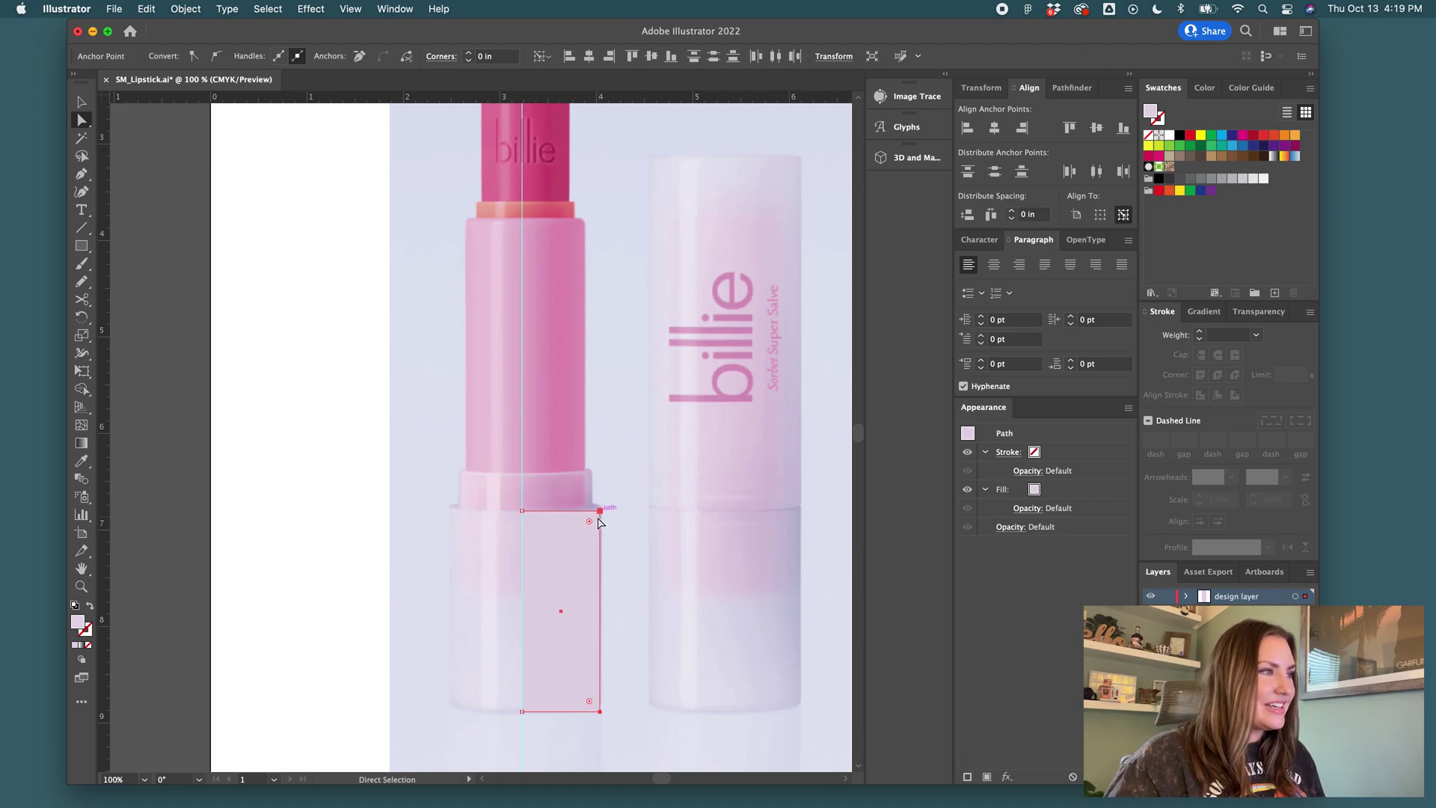
left_click_drag(590, 526, 598, 519)
left_click(81, 102)
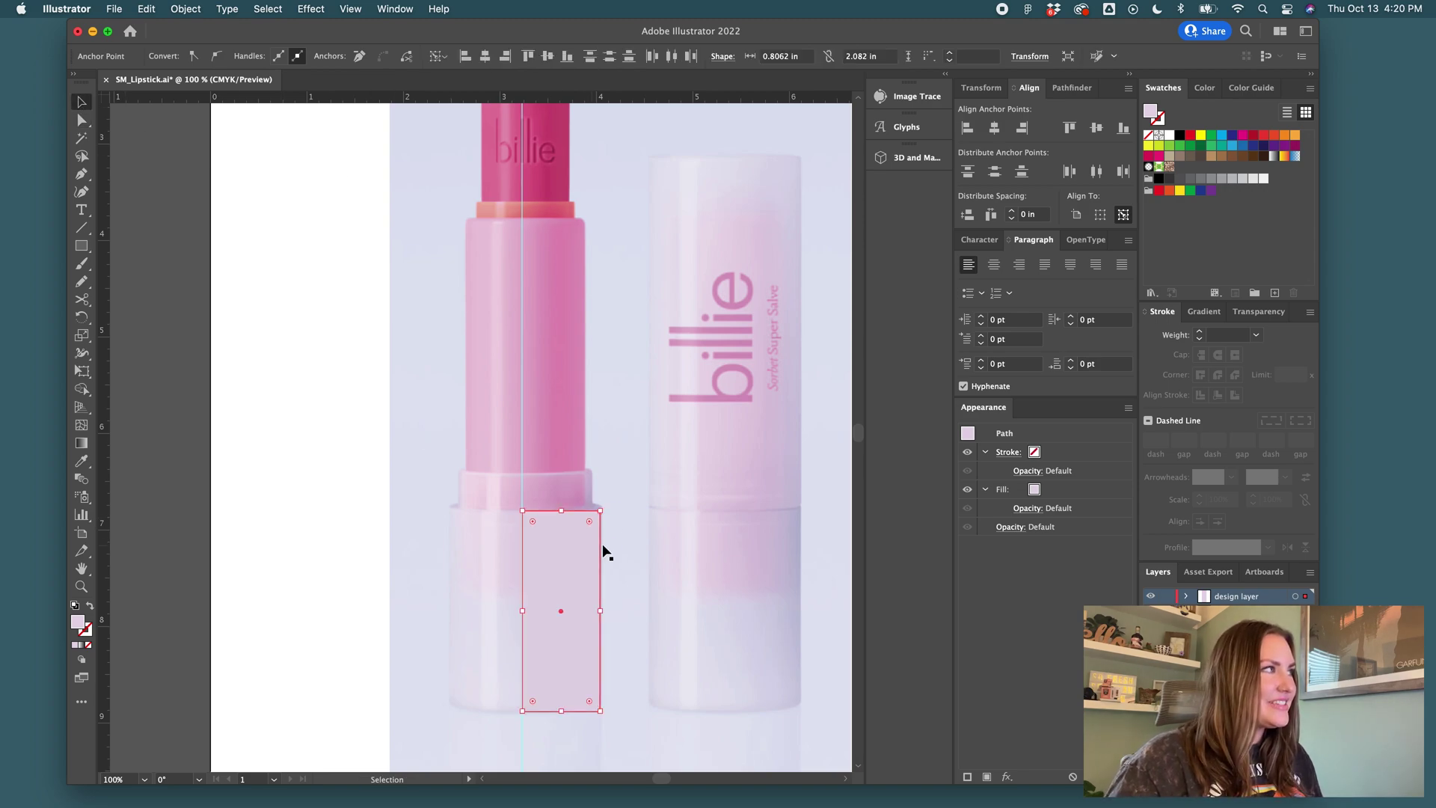
- Duplicate the half-base shape up onto the collar above it, narrower to match the collar's edge, and shorten it to collar height
left_click(567, 586)
left_click_drag(567, 586, 592, 568, "alt+shift")
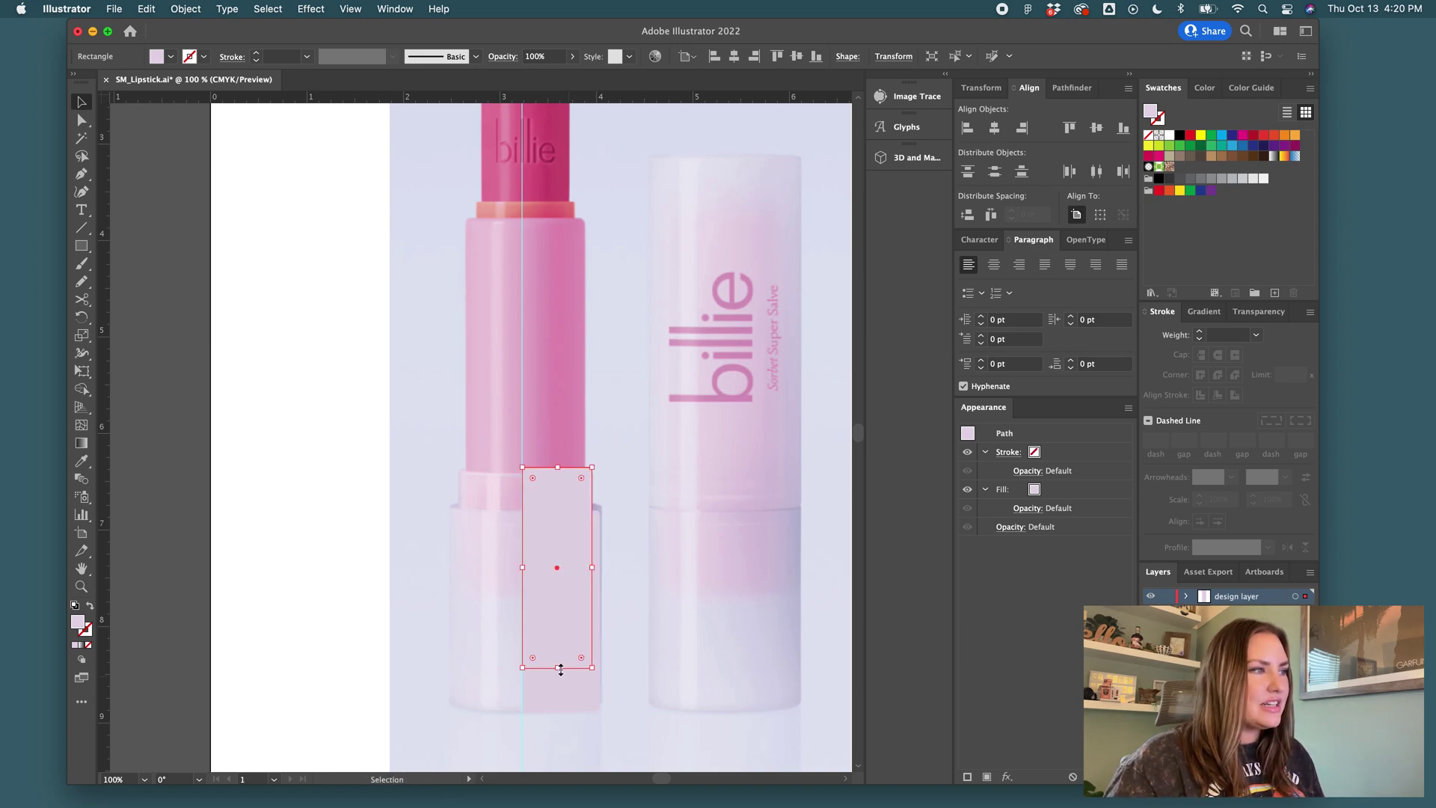
left_click_drag(559, 668, 567, 519)
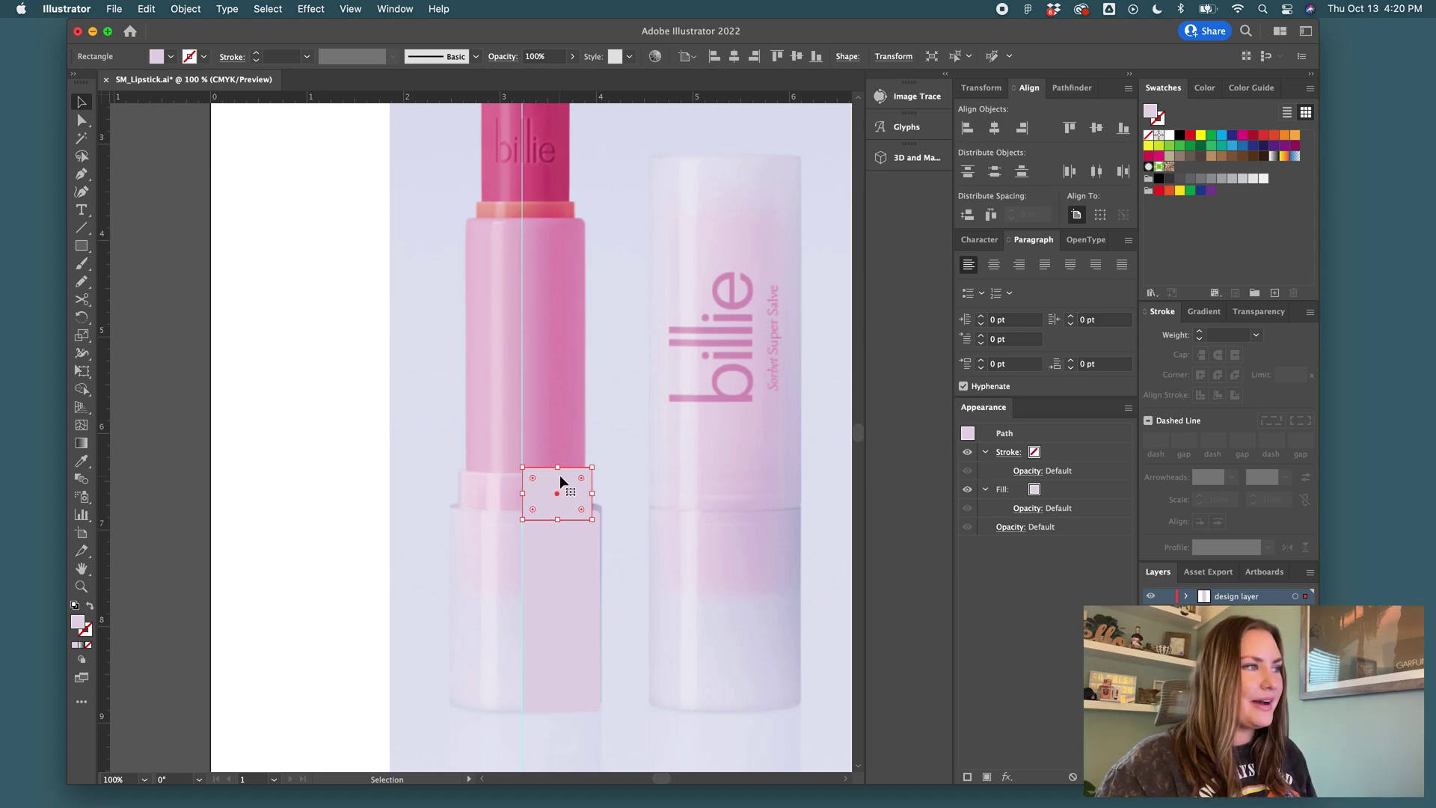
left_click(599, 444)
- Draw a rectangle over the right half of the pink tube and fill it with the tube's pink sampled from the photo
key("m")
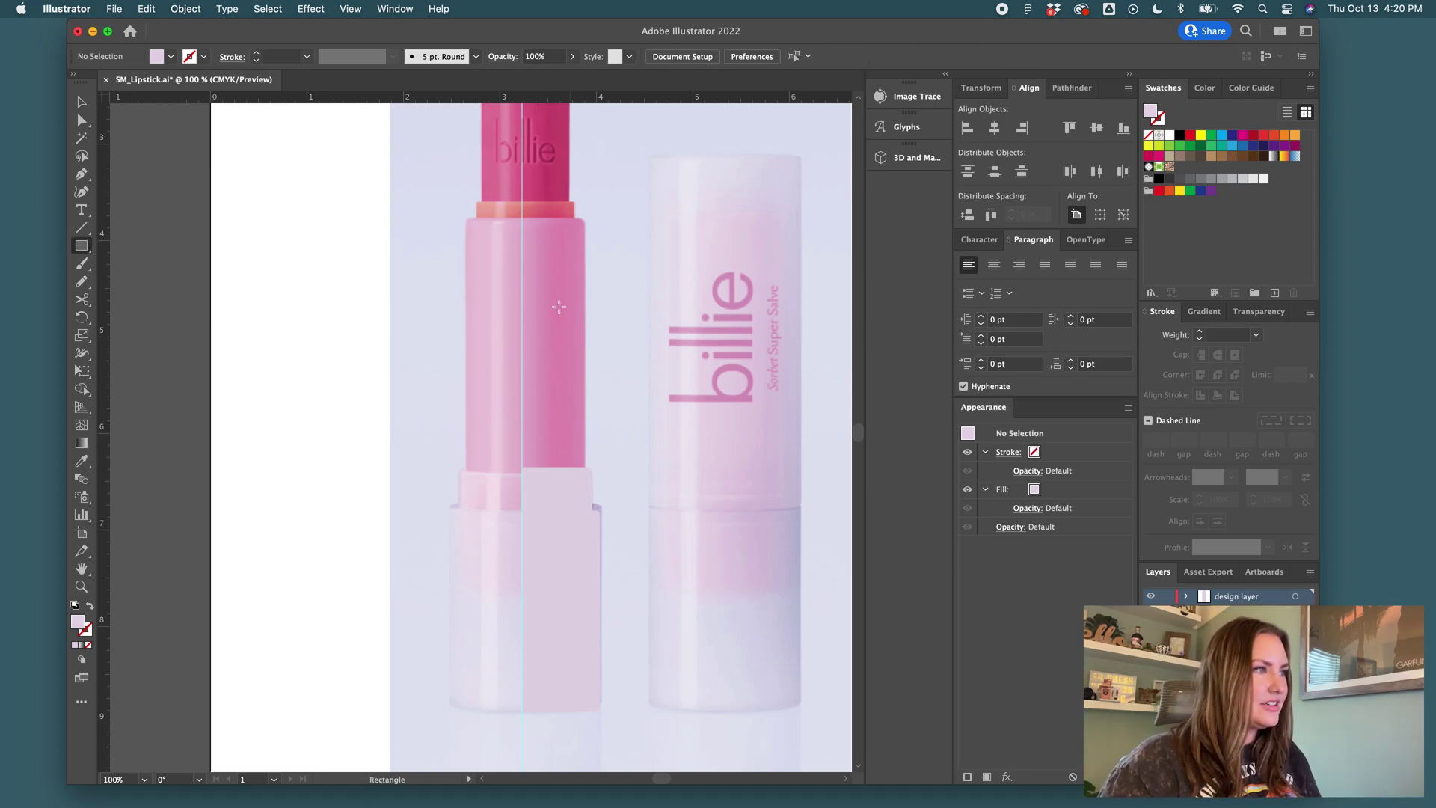
left_click_drag(583, 218, 524, 479)
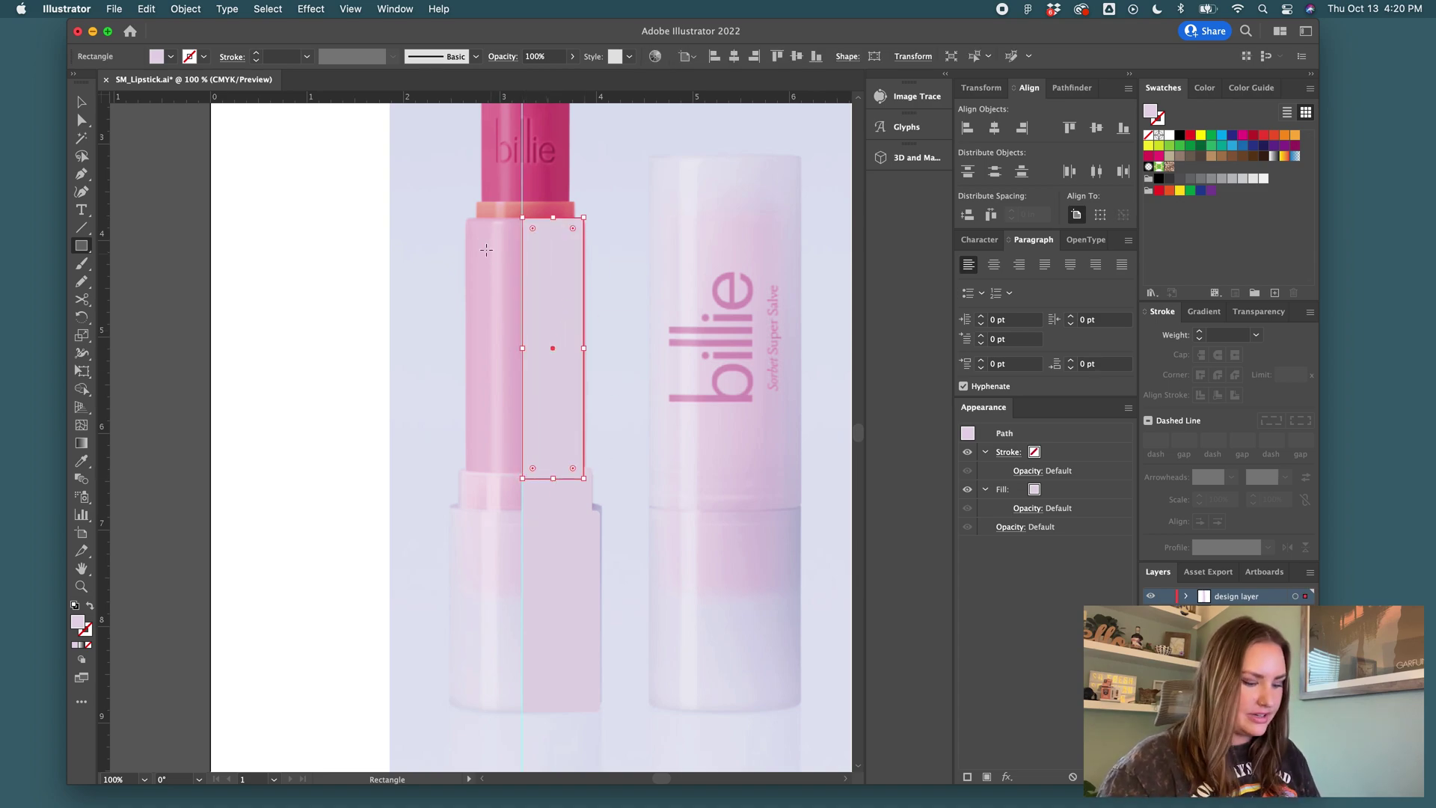
key("i")
left_click(522, 232)
key("v")
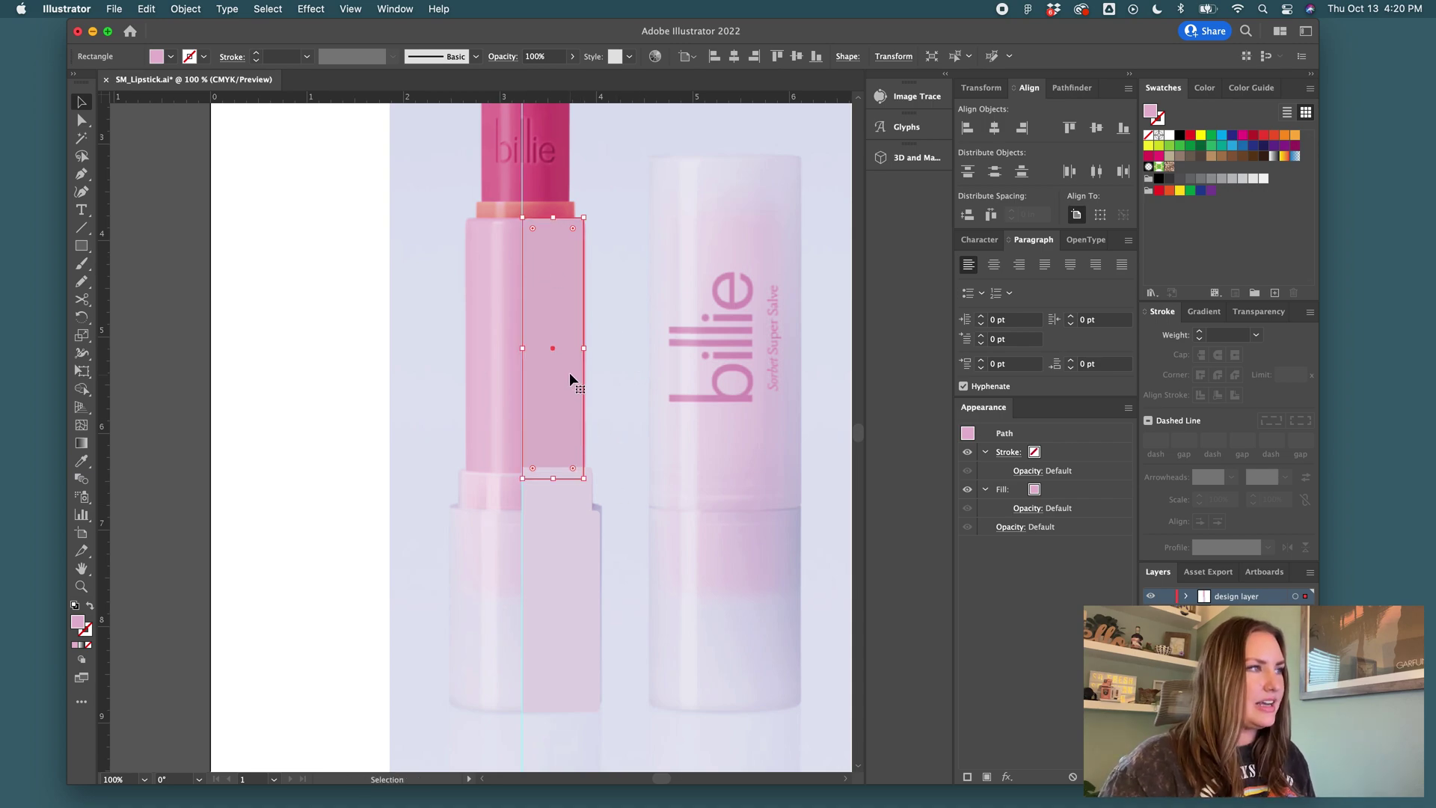
- Duplicate the pink tube rectangle slightly lower so the copy overlaps the collar piece in front of it
left_click_drag(568, 372, 562, 436)
key("super+z")
left_click(588, 483, "shift")
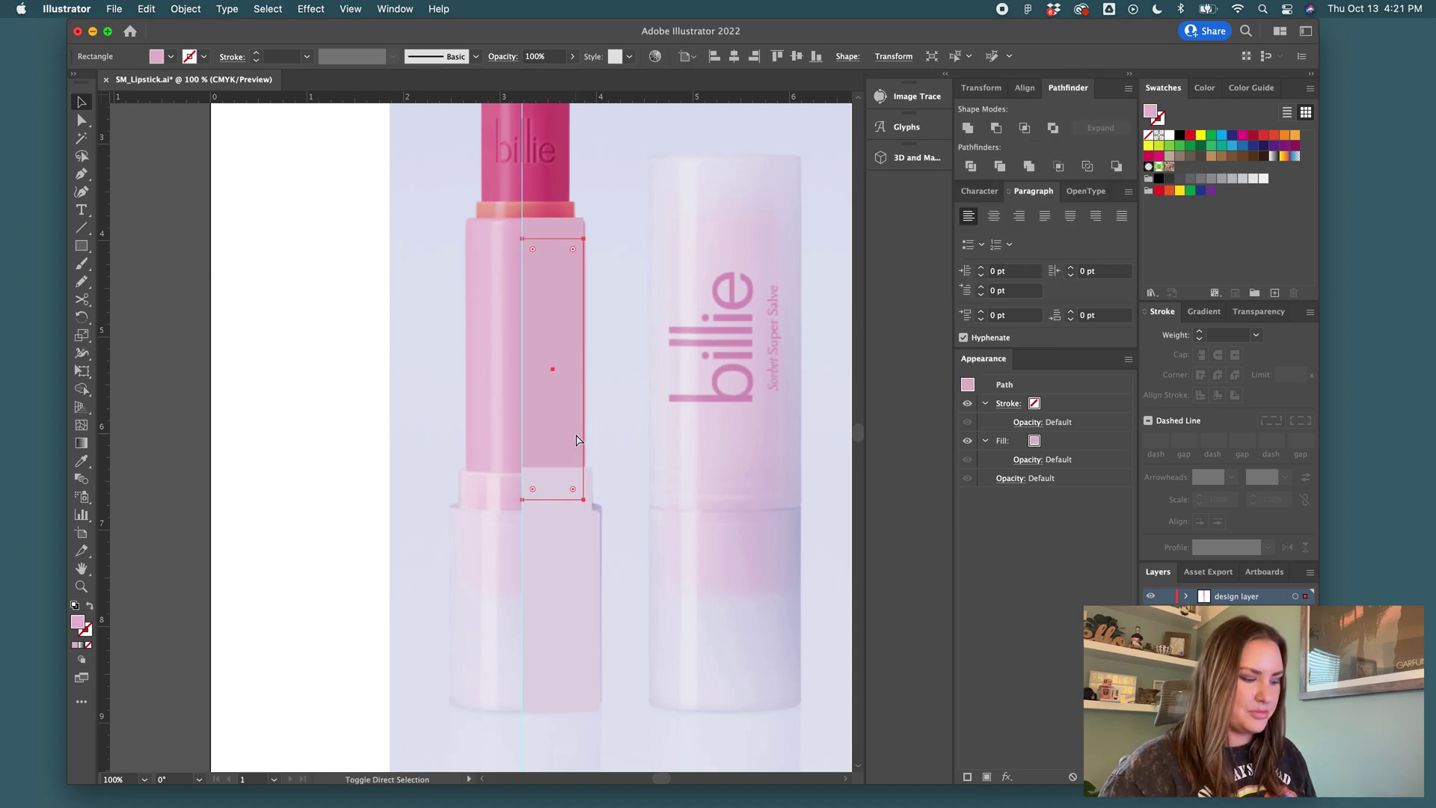
key("super+shift+]")
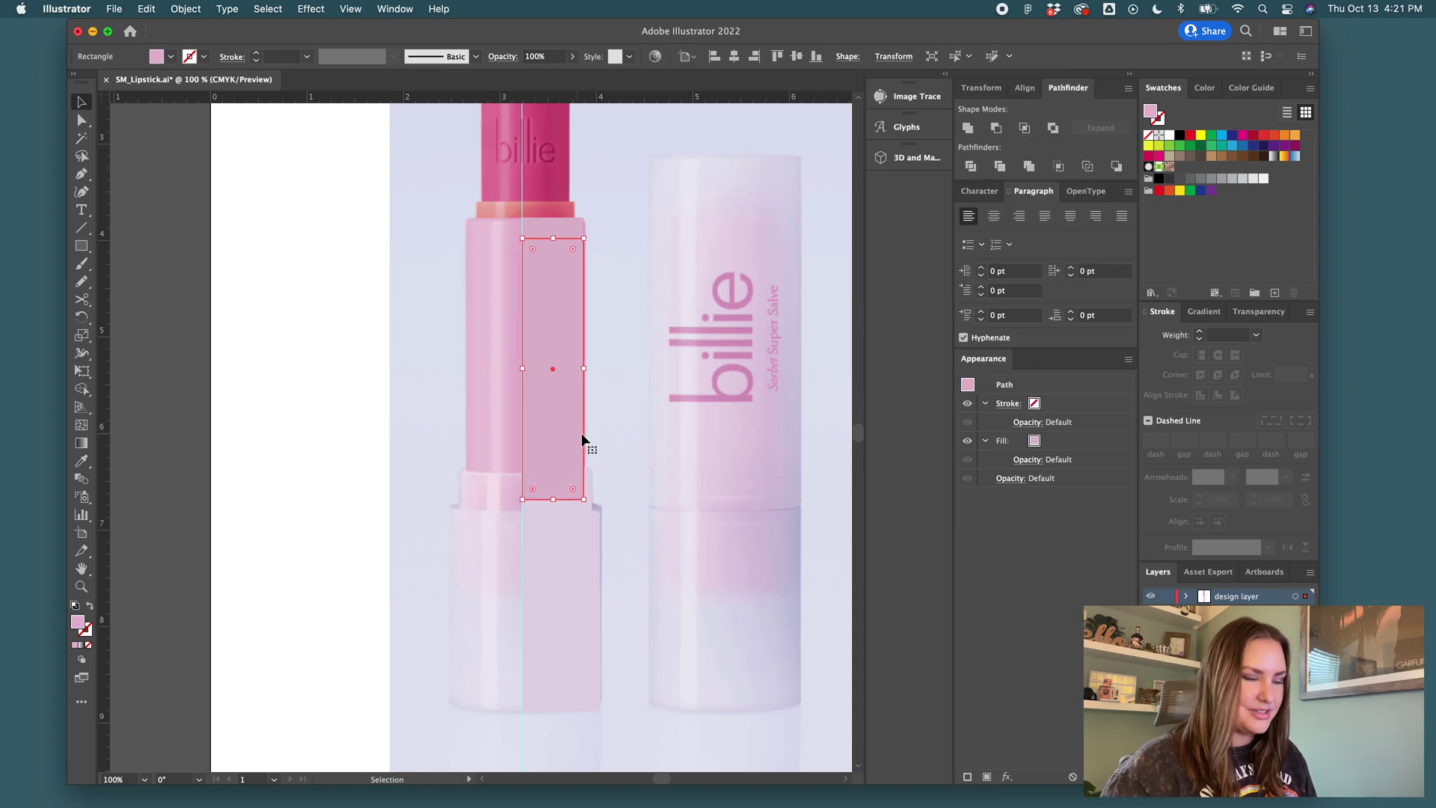
key("shift+super+a")
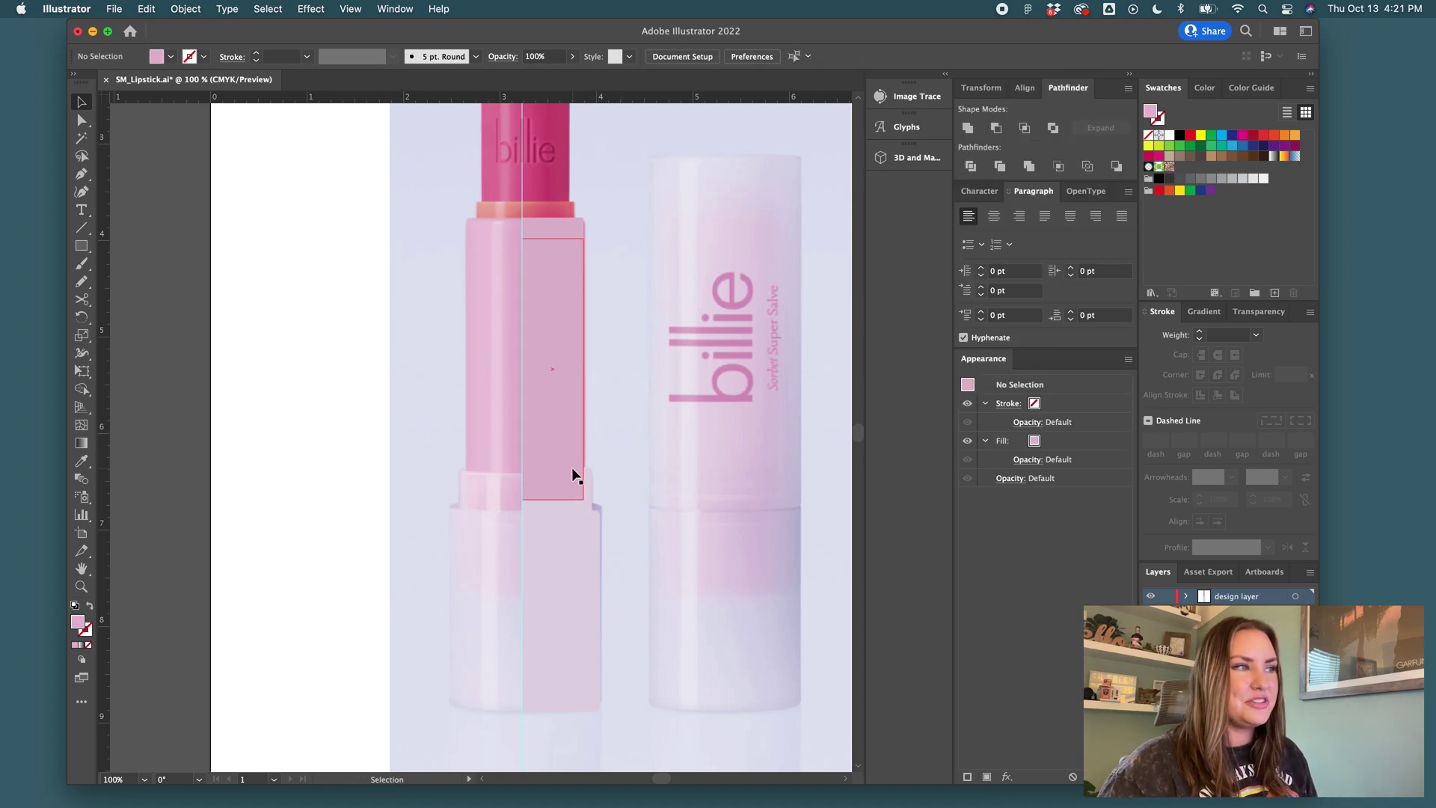
- Subtract the lowered tube copy from the collar piece with Minus Front, cutting a notch for the tube
left_click(563, 469)
left_click(587, 488, "shift")
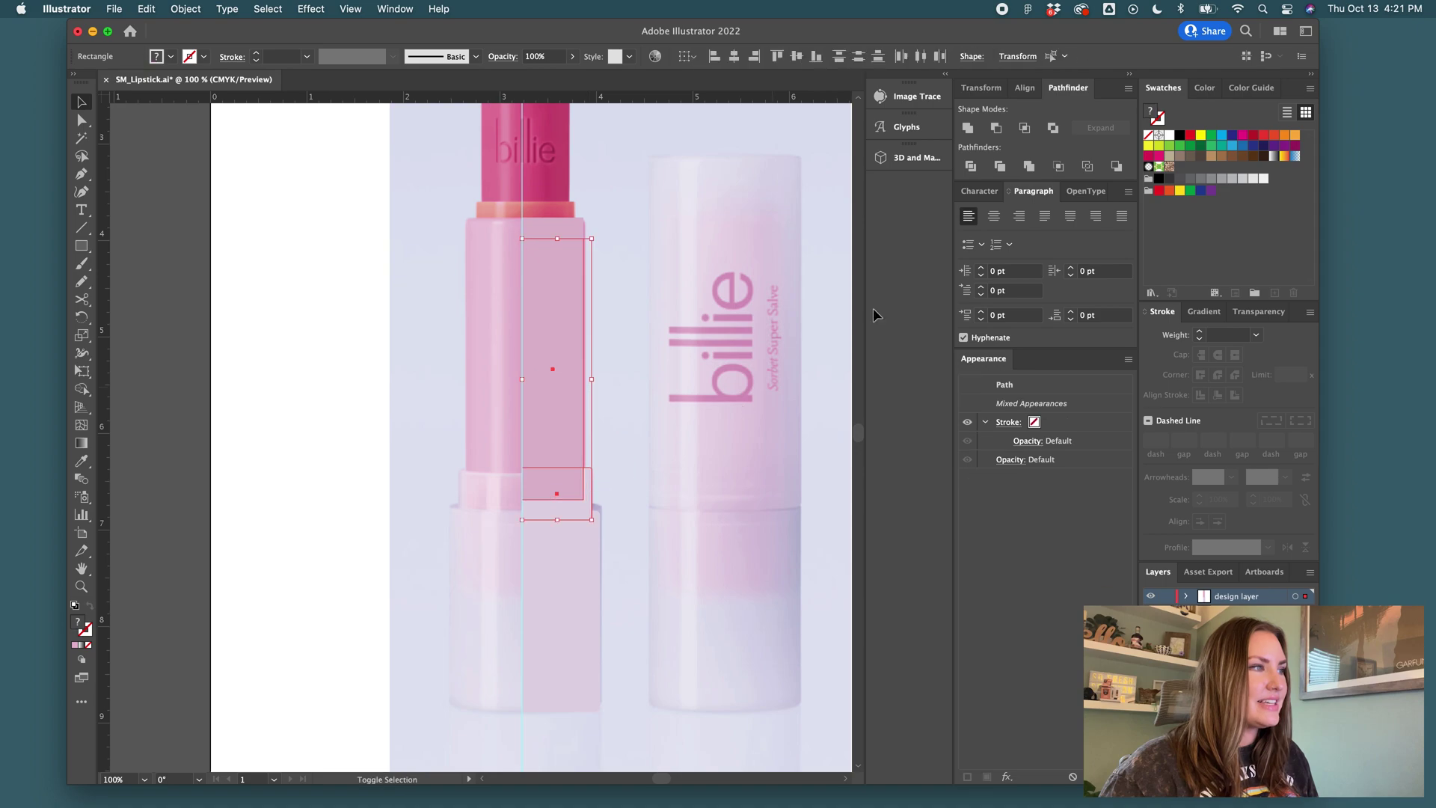
left_click(997, 126)
left_click(590, 504)
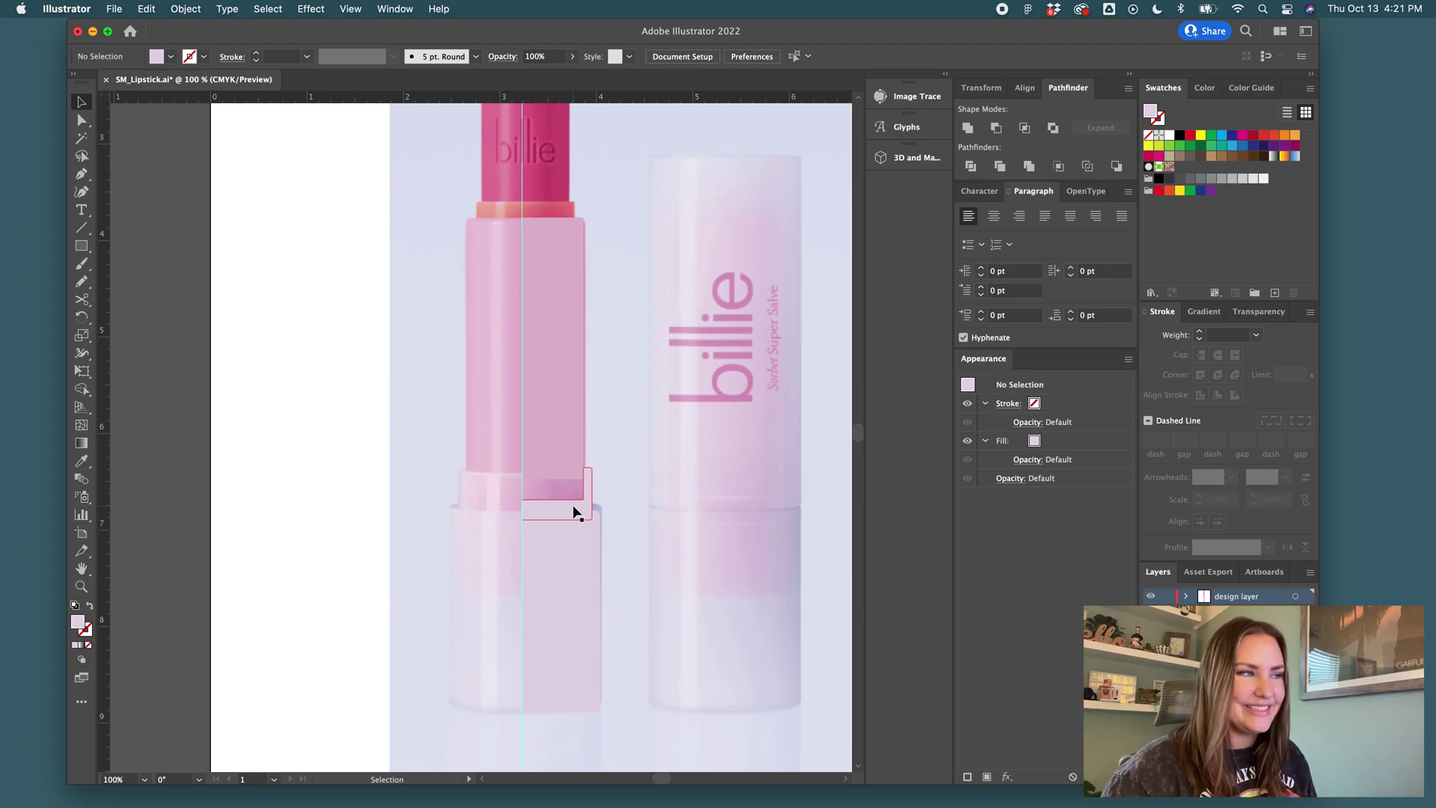
- Extend the bottom edge of the pink tube rectangle down to the bottom of the collar notch
left_click(563, 467)
left_click_drag(553, 479, 553, 499)
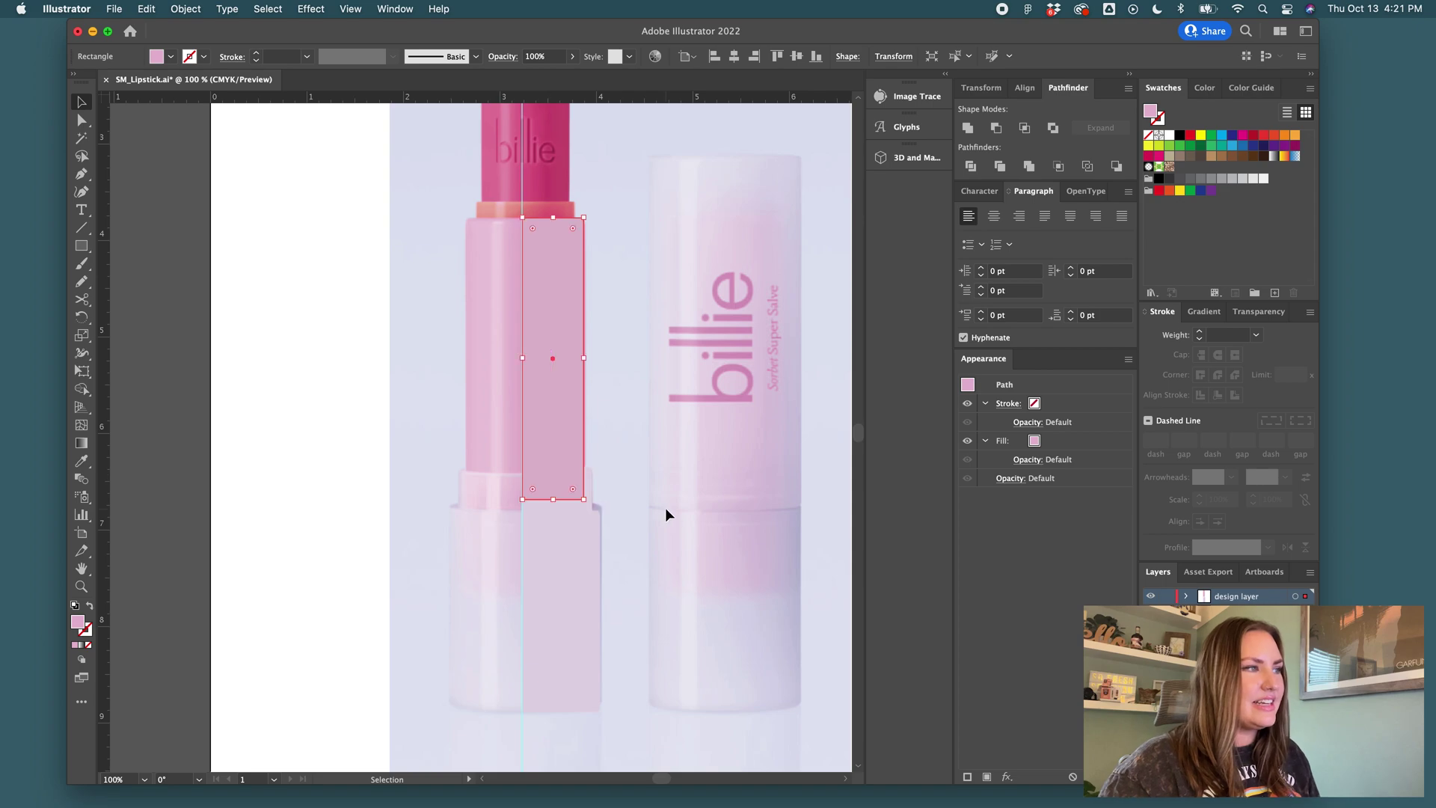
left_click(665, 507)
- Slightly round the upper outer corner of the pink tube rectangle
left_click(530, 475)
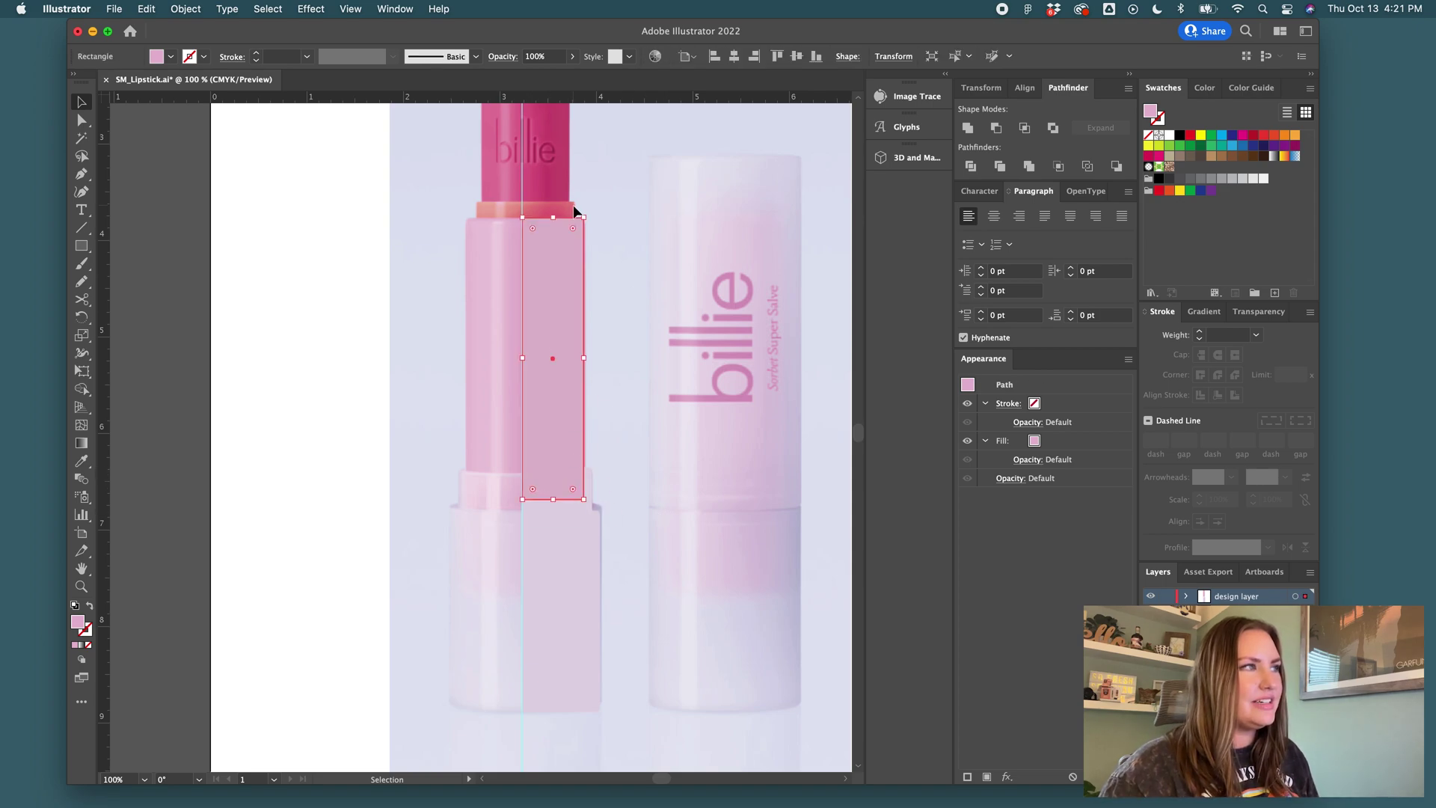
scroll(573, 206, "up", 1, "alt")
key("a")
left_click(589, 223)
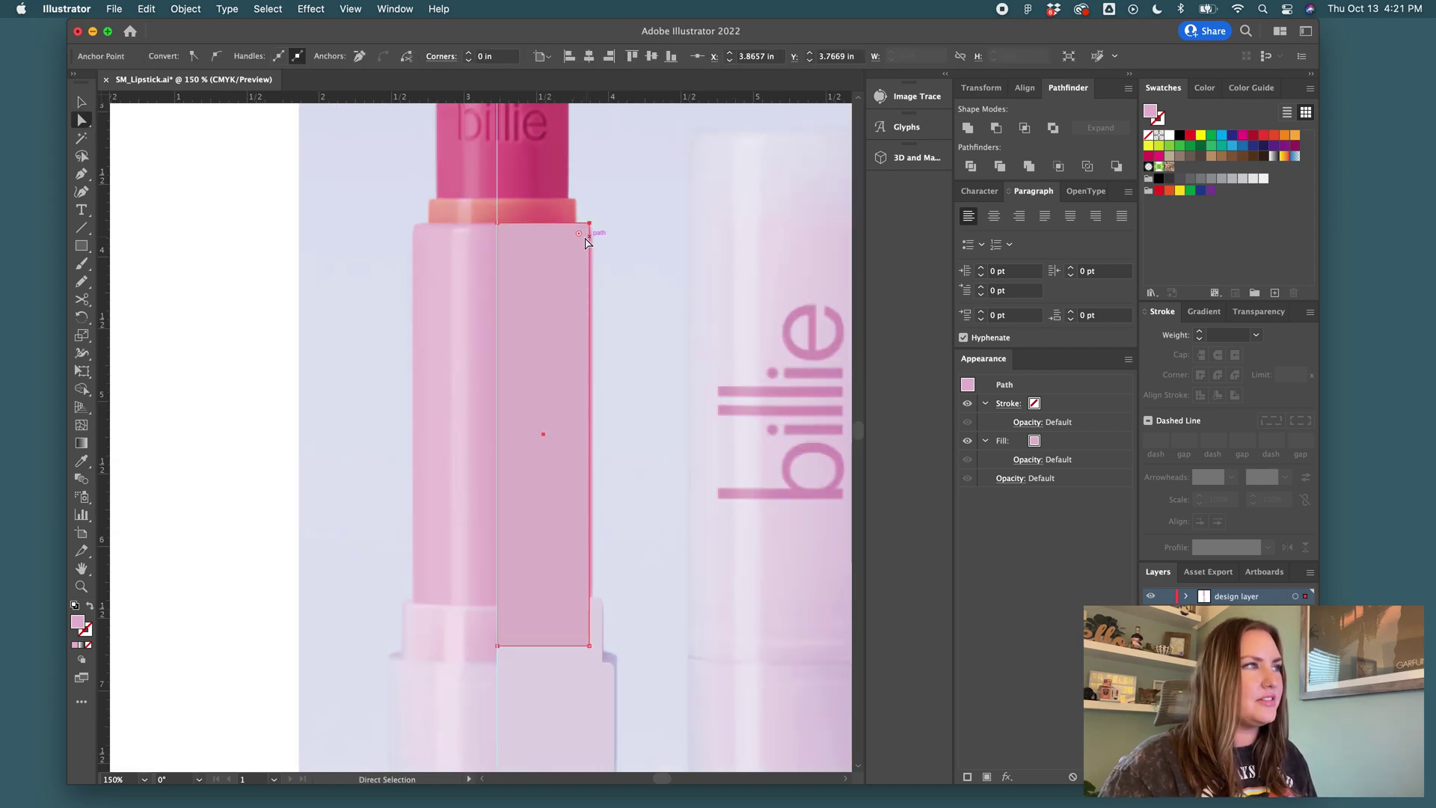
left_click_drag(579, 234, 584, 235)
key("v")
- Draw a rectangle about 0.54 by 0.23 in over the right half of the orange ring and select its upper outer corner point
scroll(525, 301, "up", 2)
left_click(525, 300)
key("m")
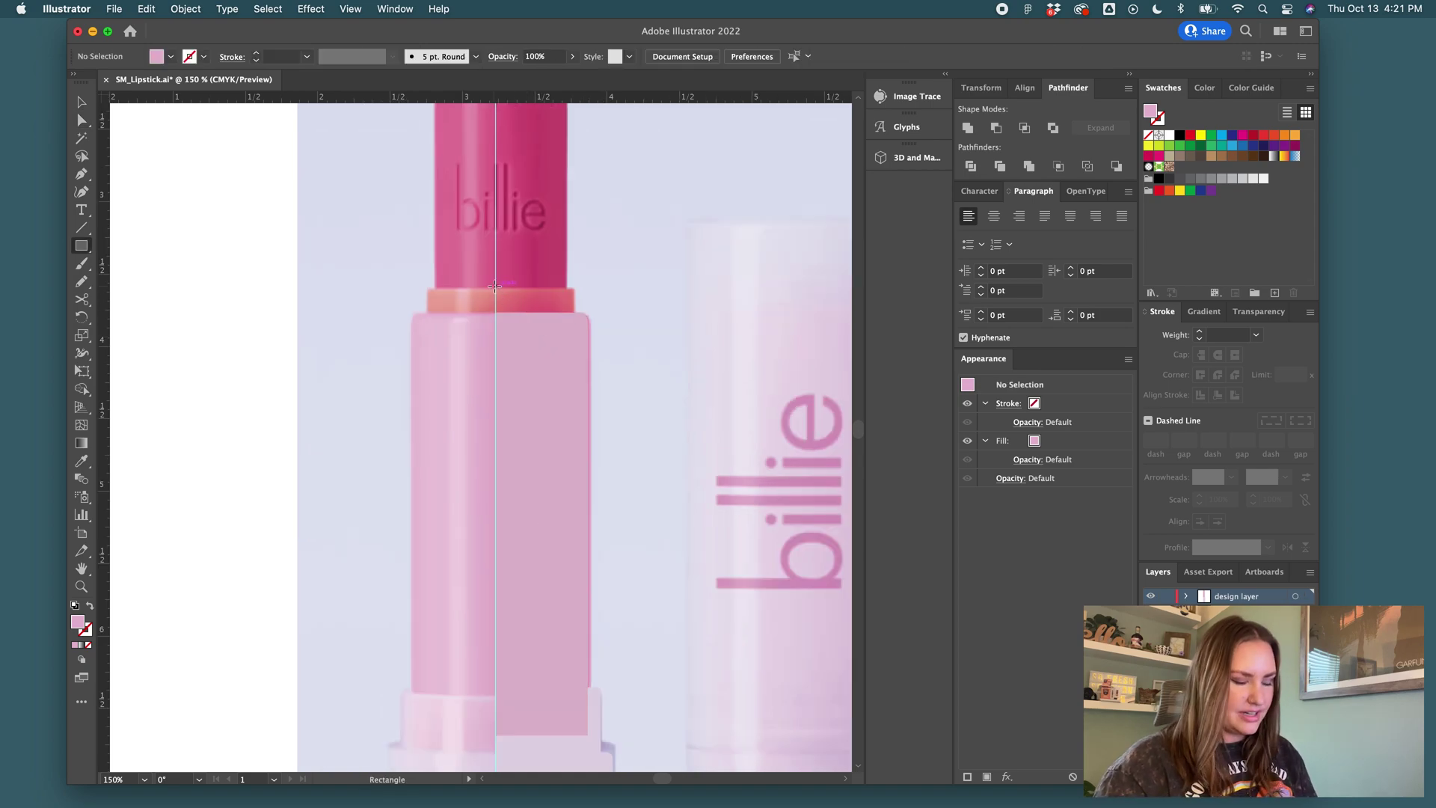
left_click_drag(496, 289, 570, 297)
key("v")
key("a")
left_click(575, 289)
- Fill the ring rectangle with the orange sampled from the photo and raise its bottom edge to the top of the tube
key("i")
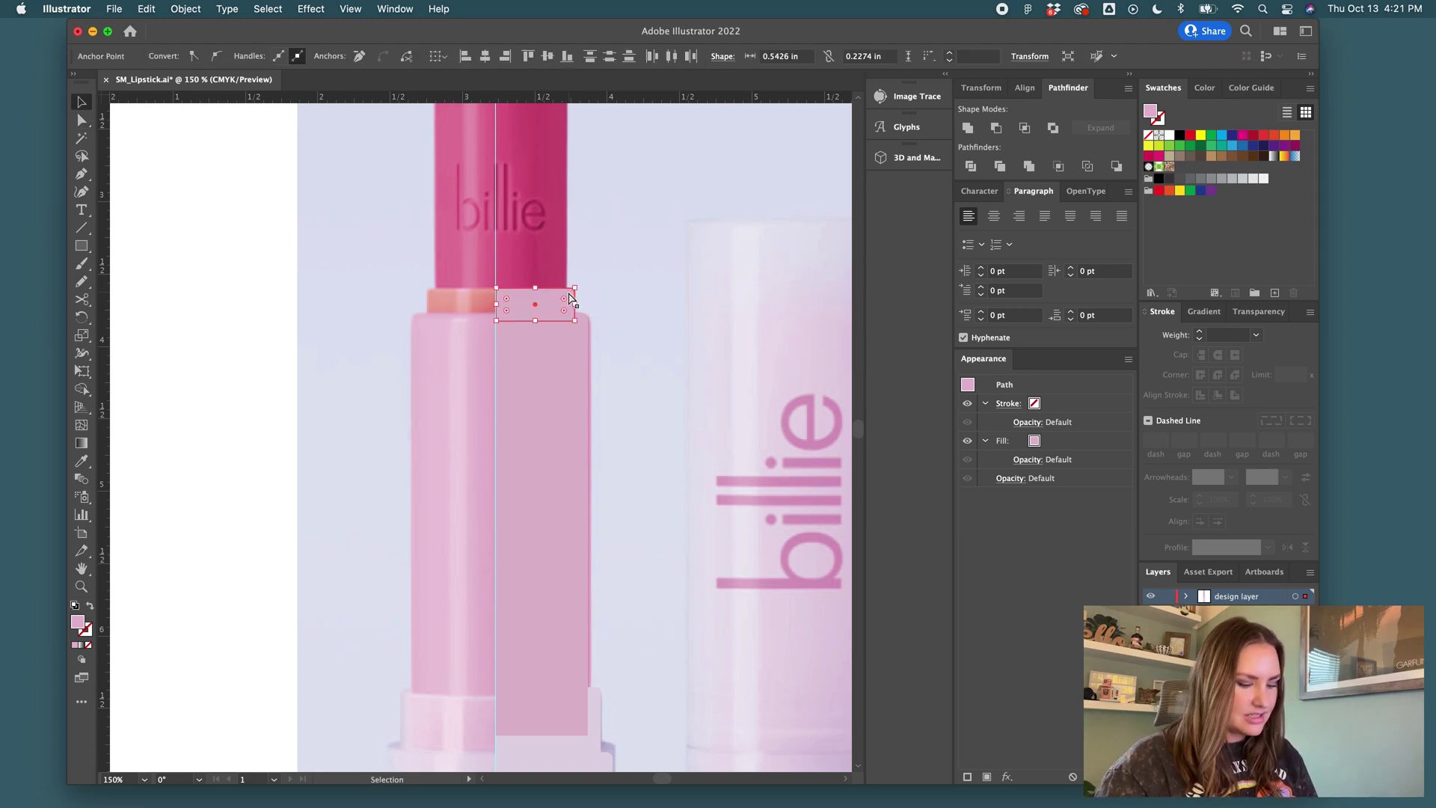
left_click(485, 300)
key("v")
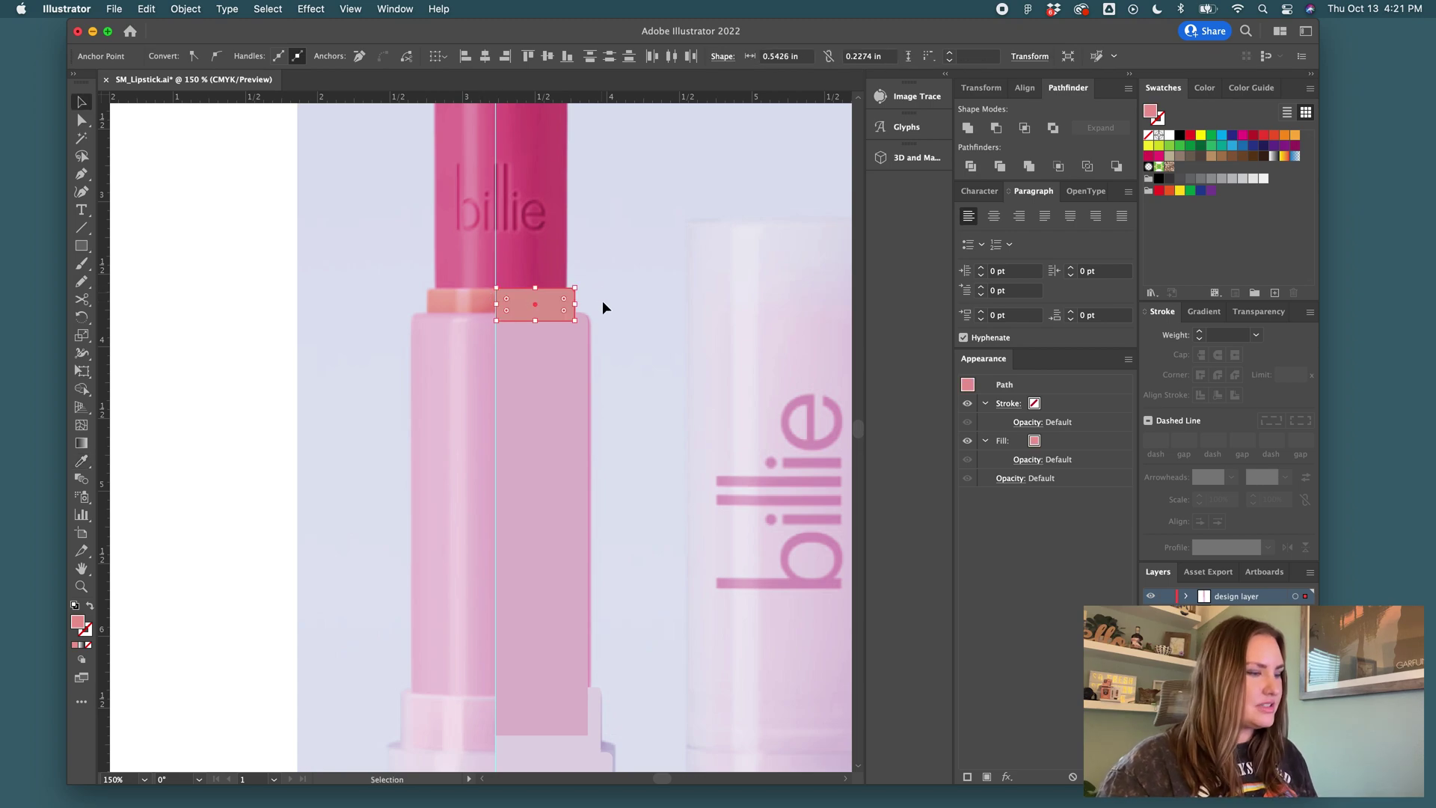
left_click_drag(537, 321, 538, 314)
left_click(670, 314)
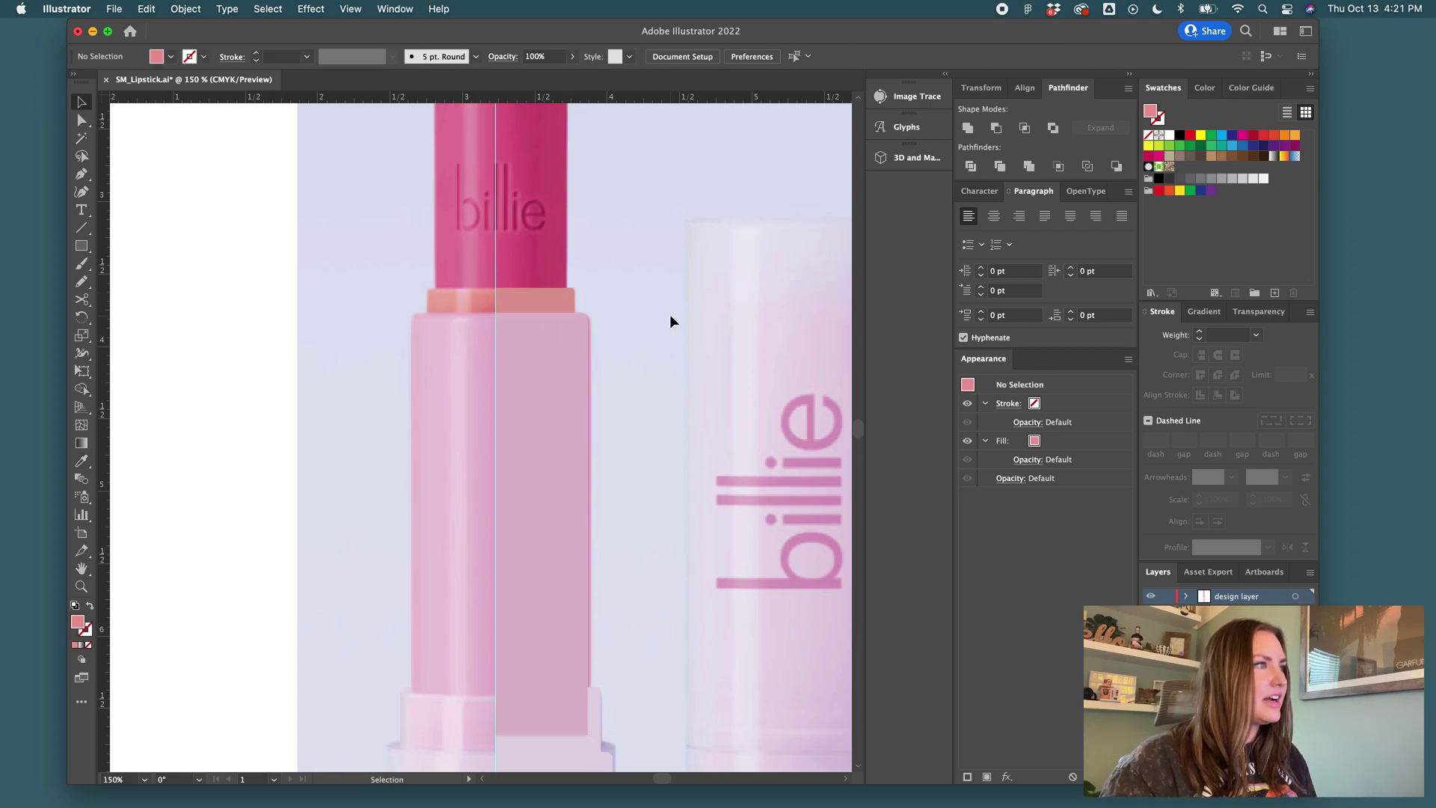
- Draw a rectangle over the right half of the lipstick bullet and fill it with the dark pink sampled from the photo
scroll(670, 315, "up", 3)
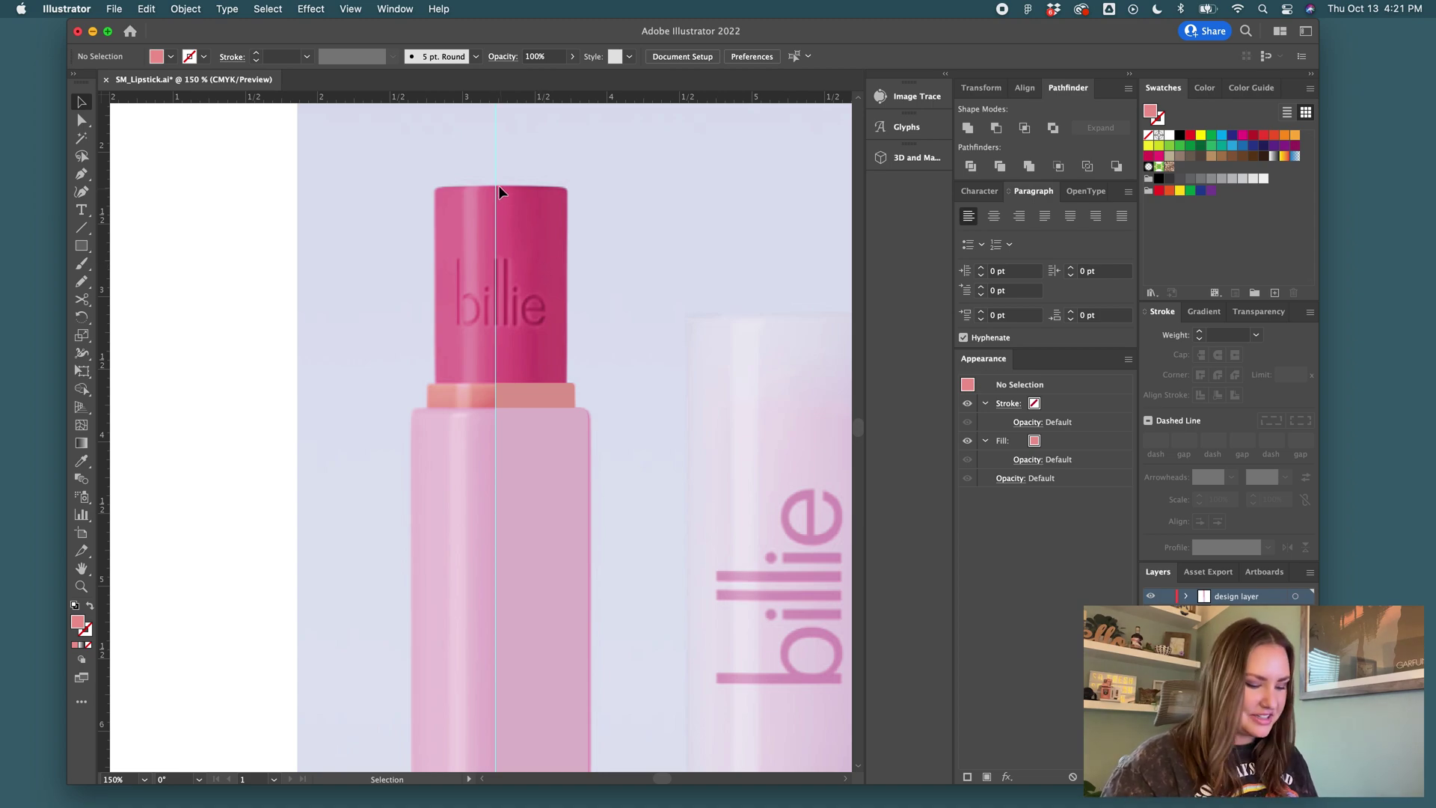
key("m")
left_click_drag(496, 186, 566, 382)
key("i")
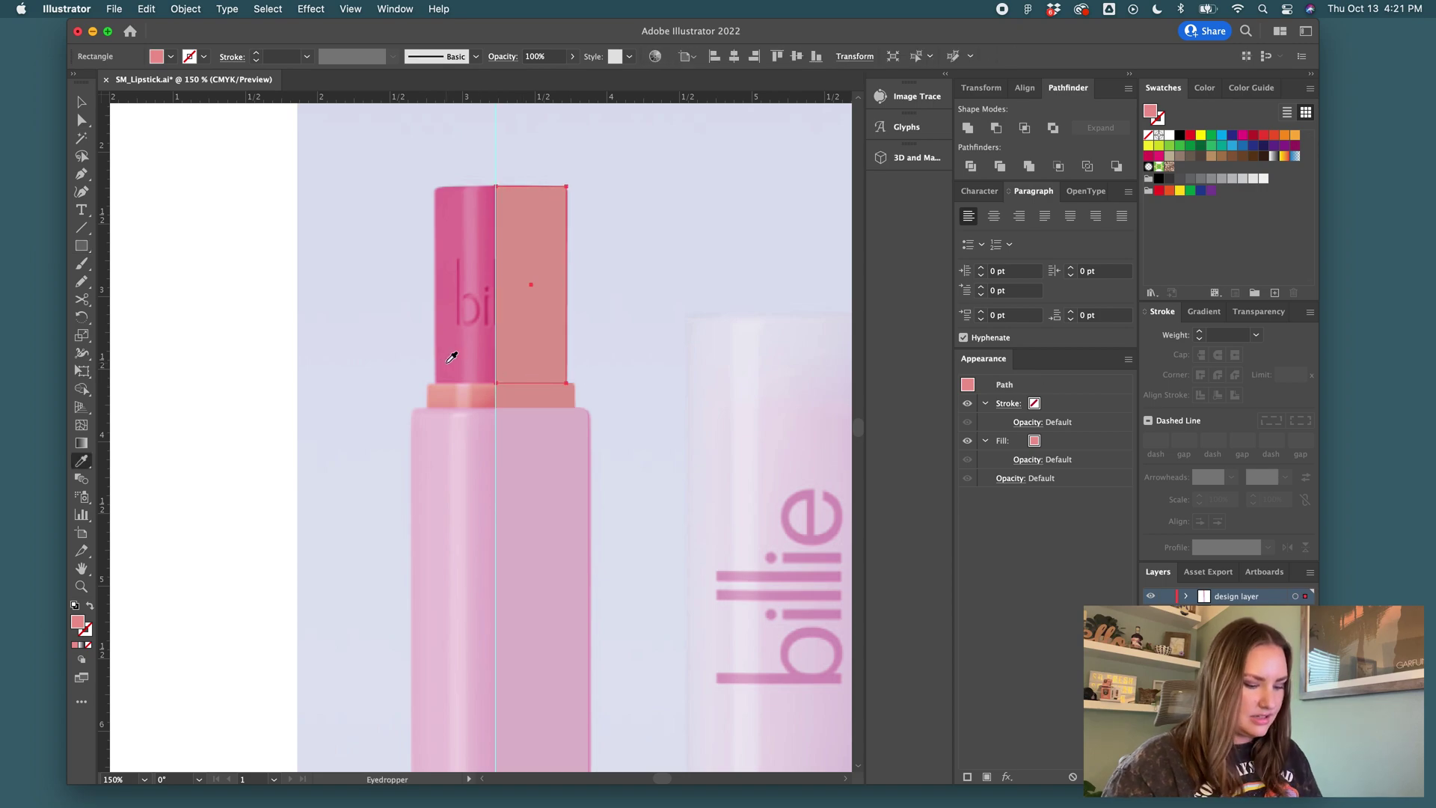
left_click(492, 345)
key("v")
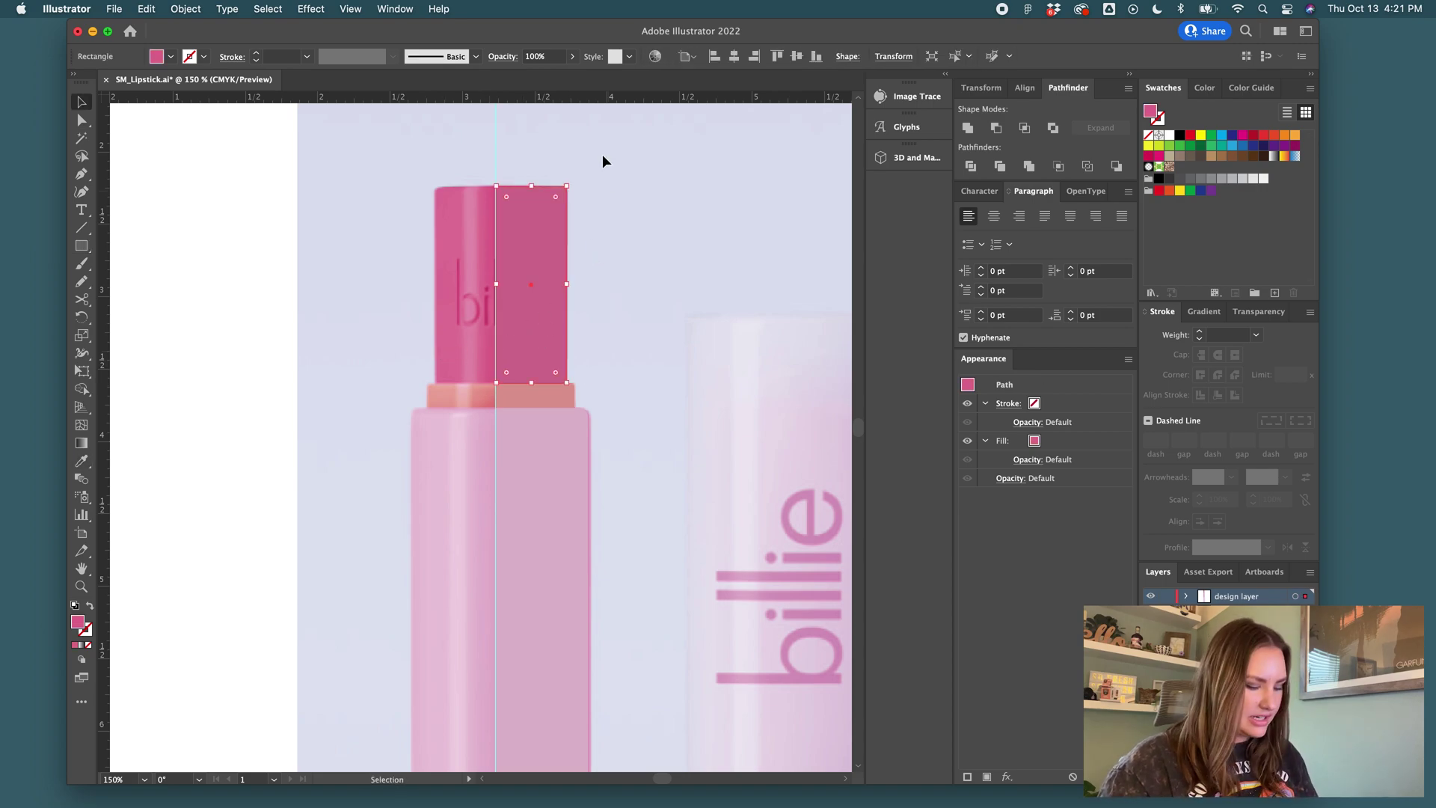
- Slightly round the upper outer corner of the bullet rectangle
key("a")
left_click(567, 186)
left_click_drag(561, 197, 560, 199)
key("v")
left_click(657, 209)
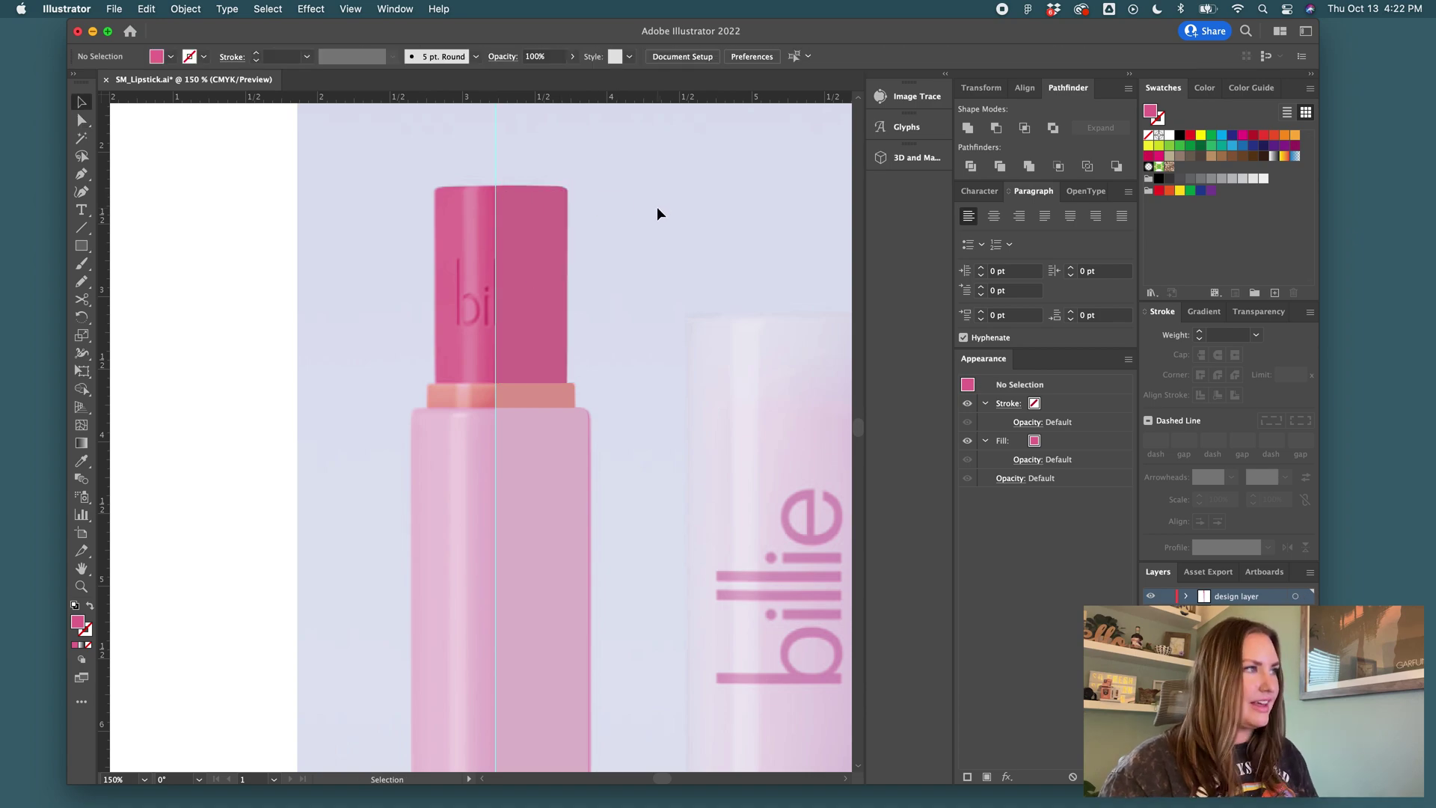
- Hide the product photo to check the traced half shapes on their own, and show it again
key("super+minus")
key("super+minus")
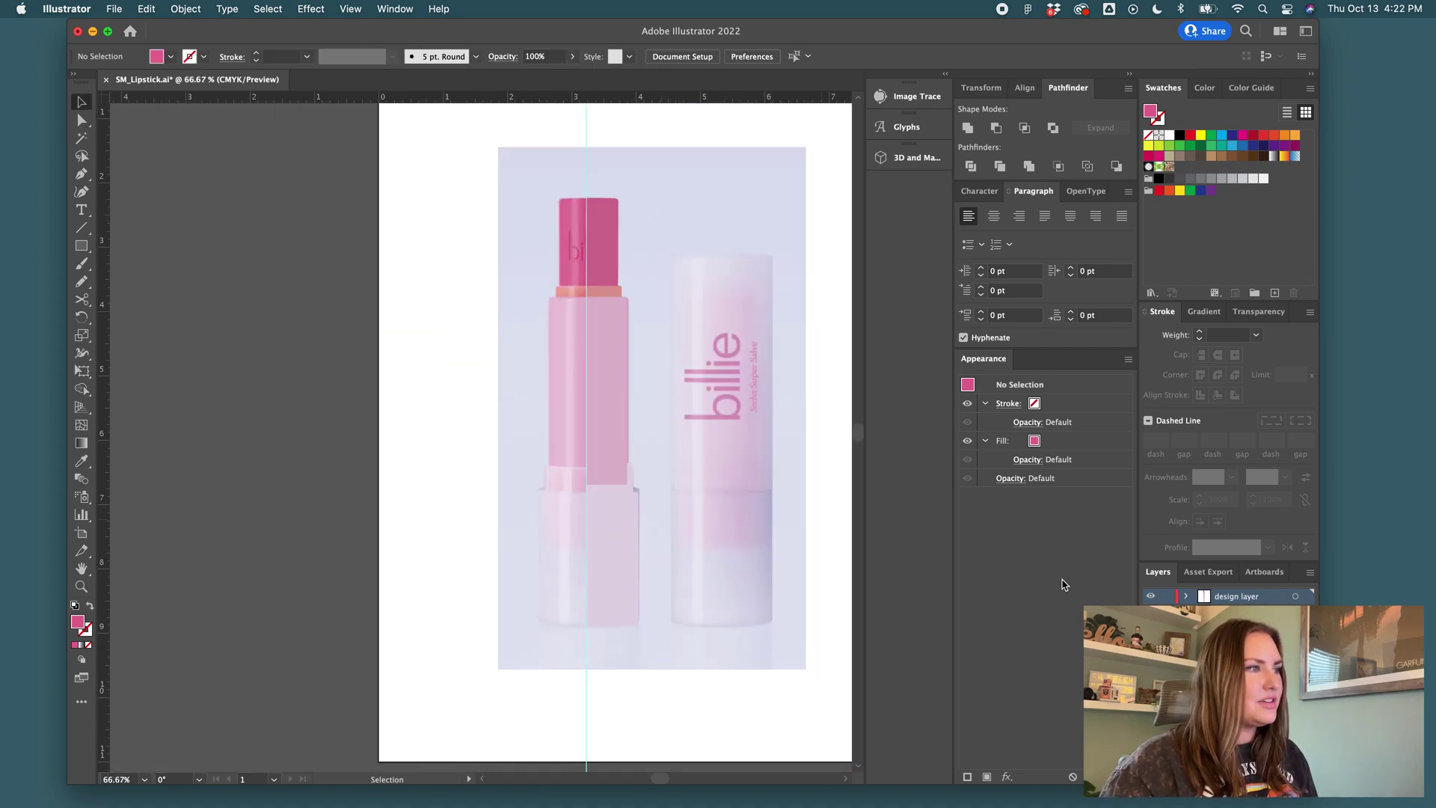
key("super+shift+w")
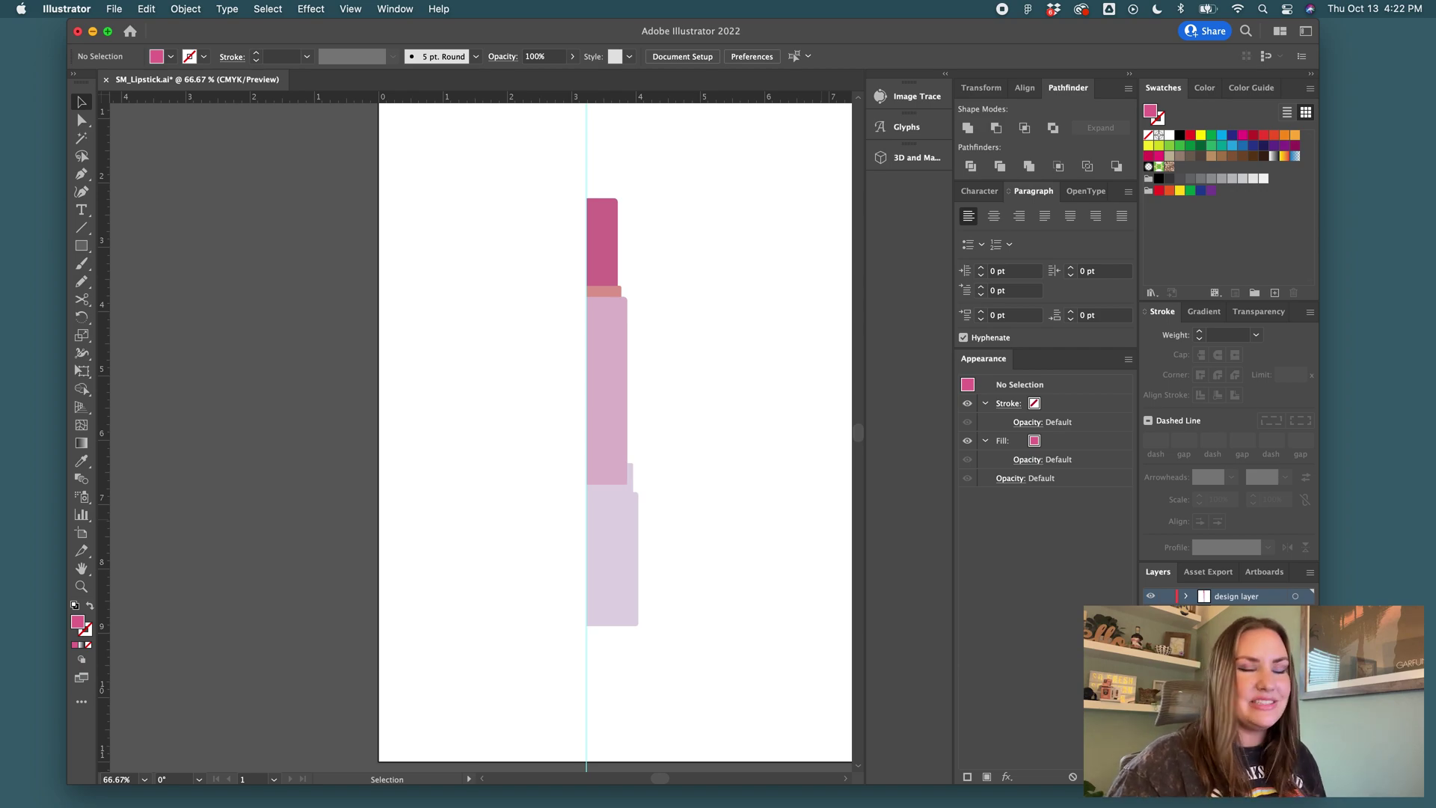
left_click(1150, 614)
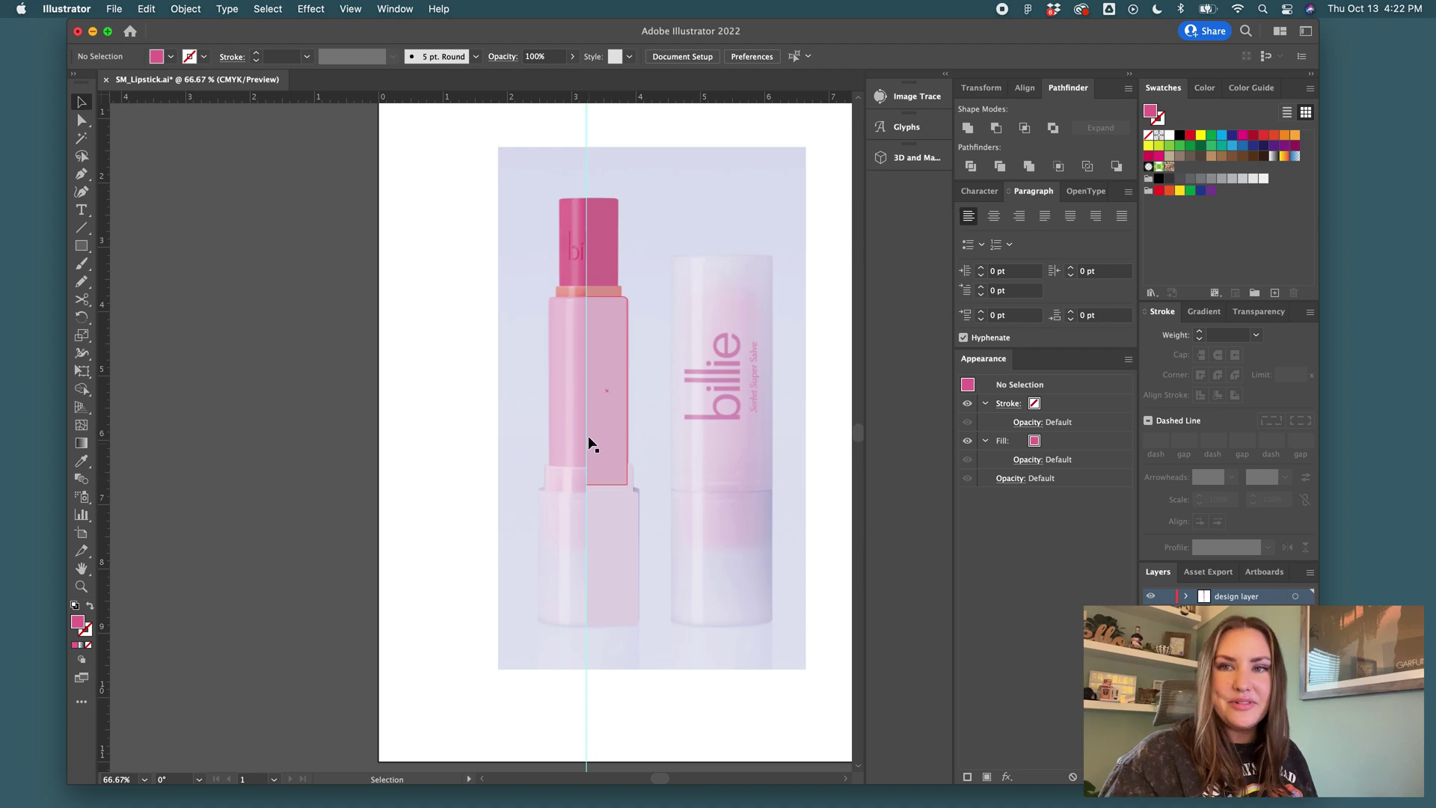
- Apply a 3D Revolve to each of the dark pink bullet, the orange ring and the pink tube half shapes
scroll(606, 273, "right", 3)
left_click(491, 223)
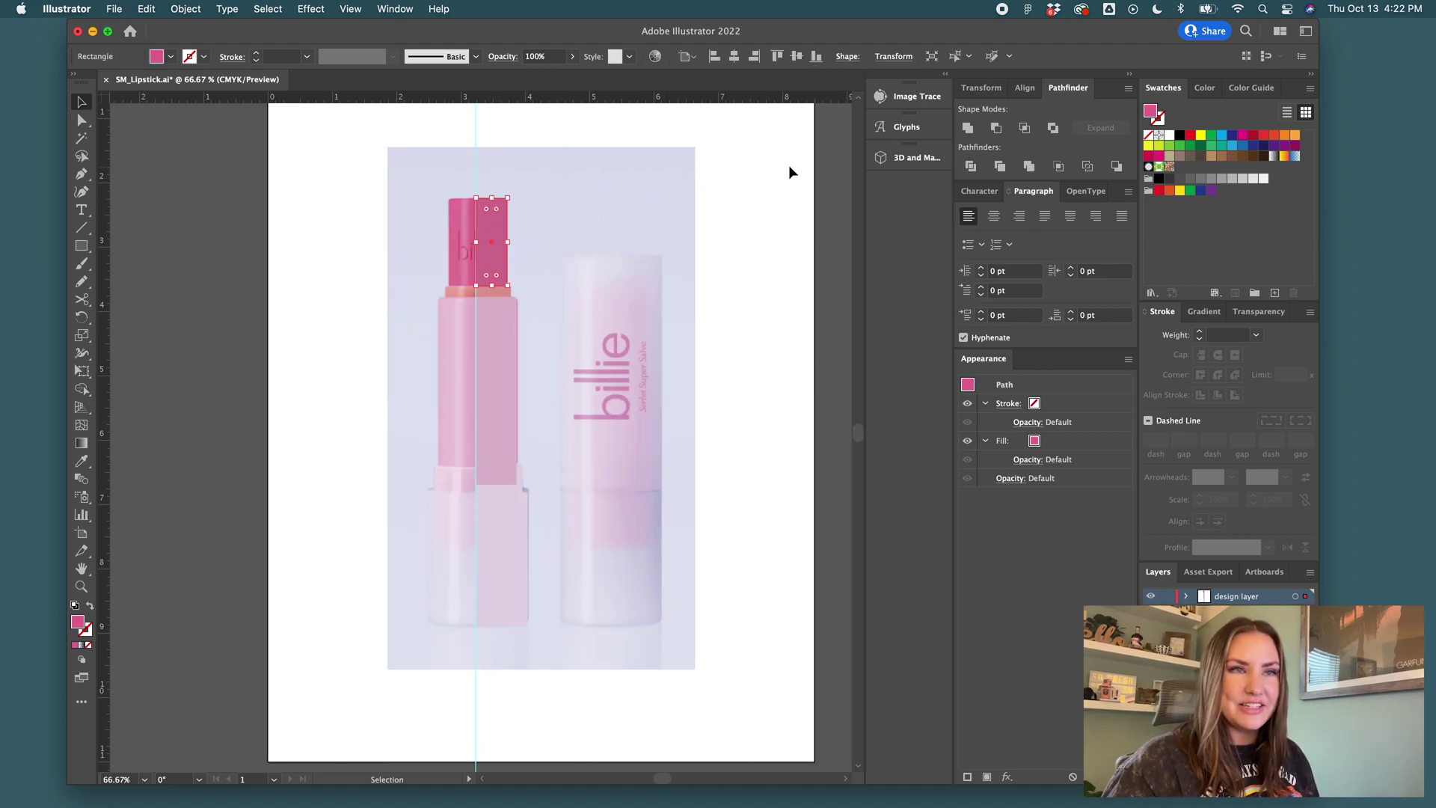
left_click(907, 157)
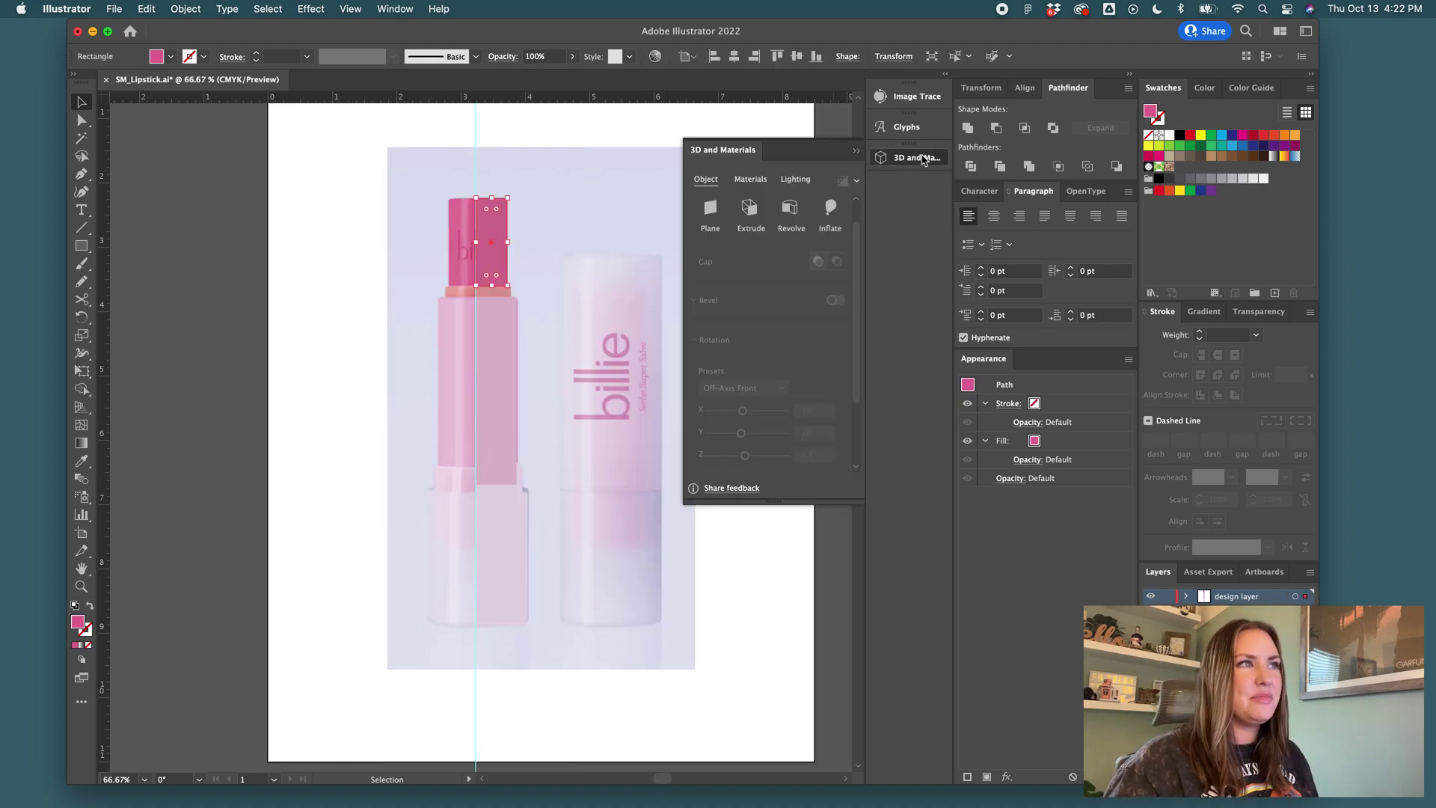
left_click(791, 209)
left_click(500, 292)
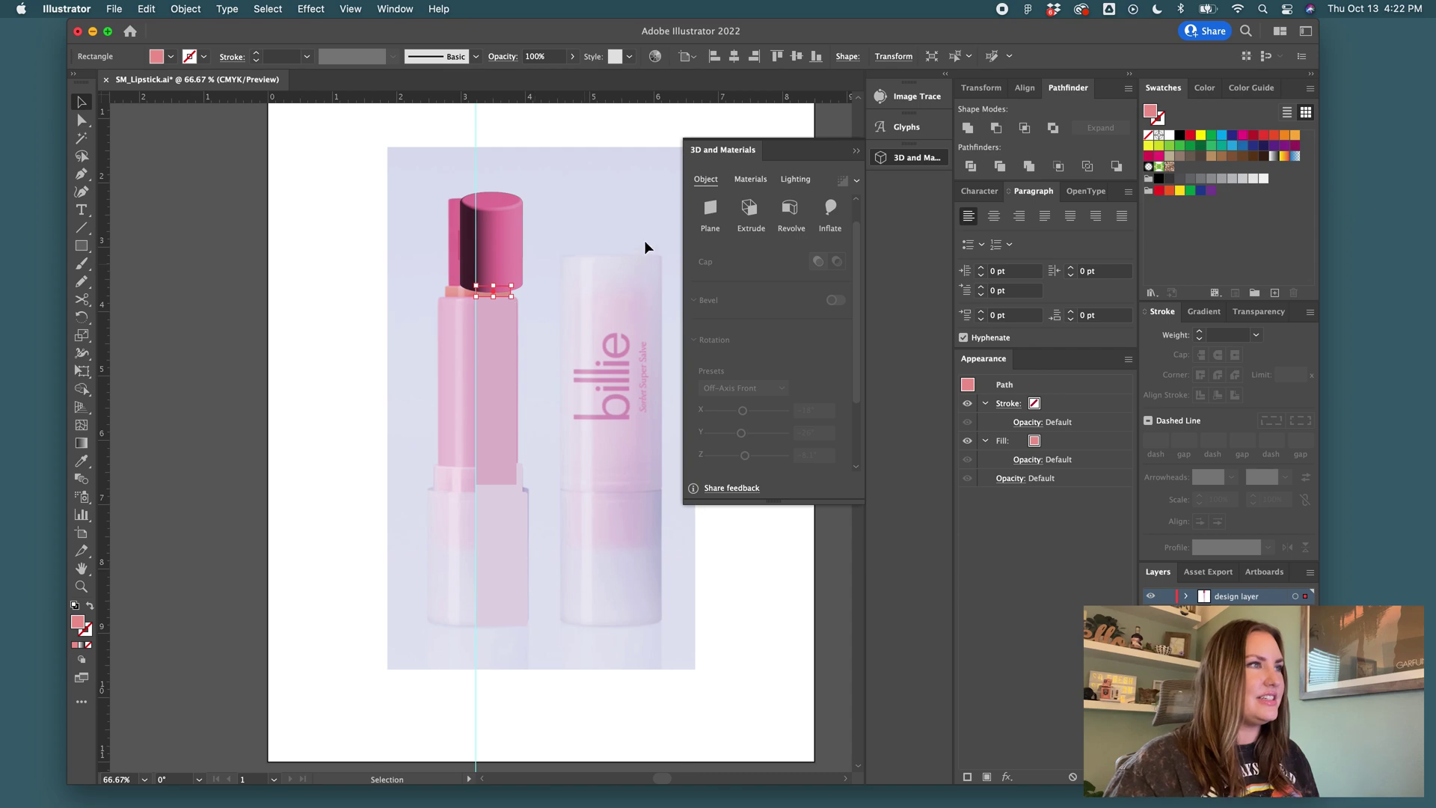
left_click(790, 209)
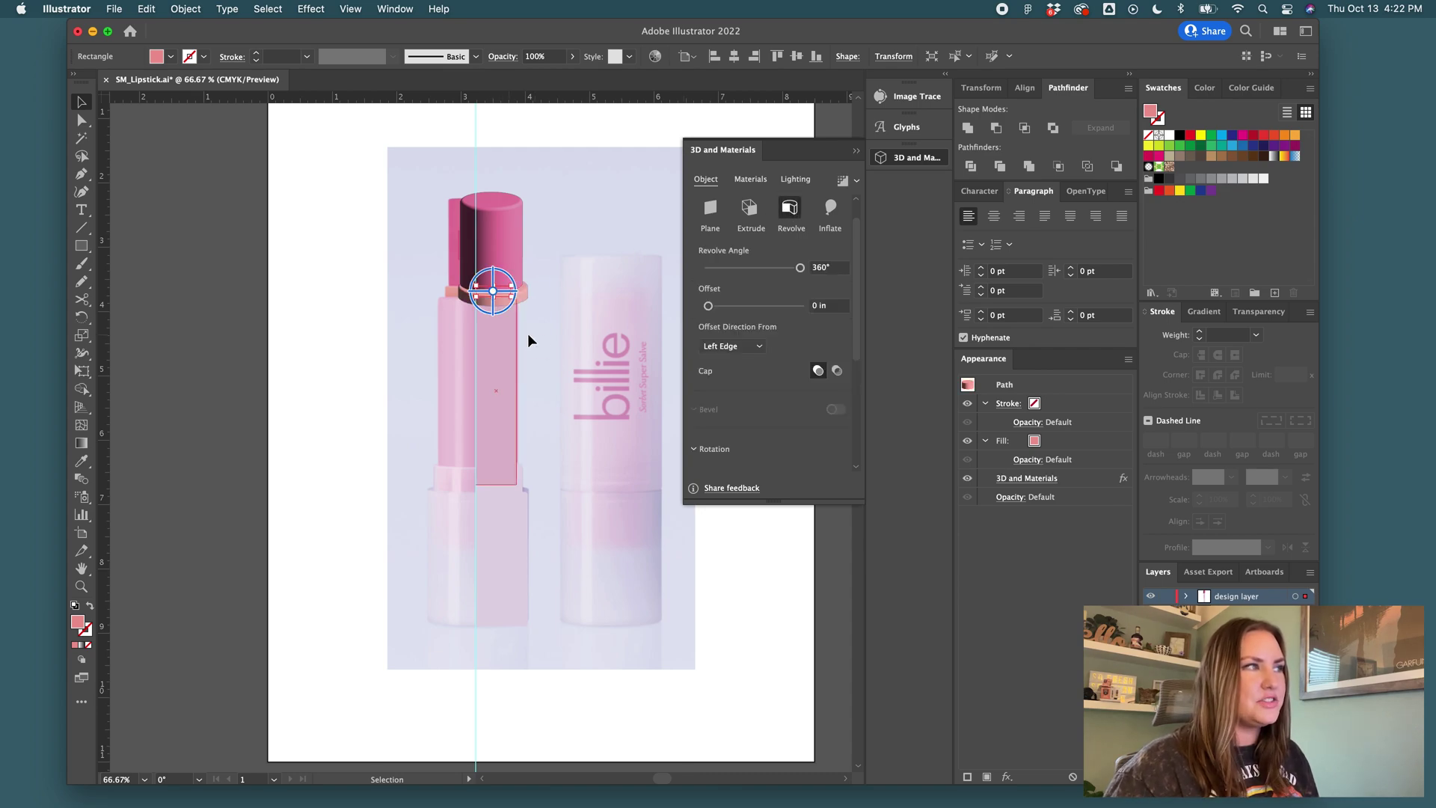
left_click(498, 333)
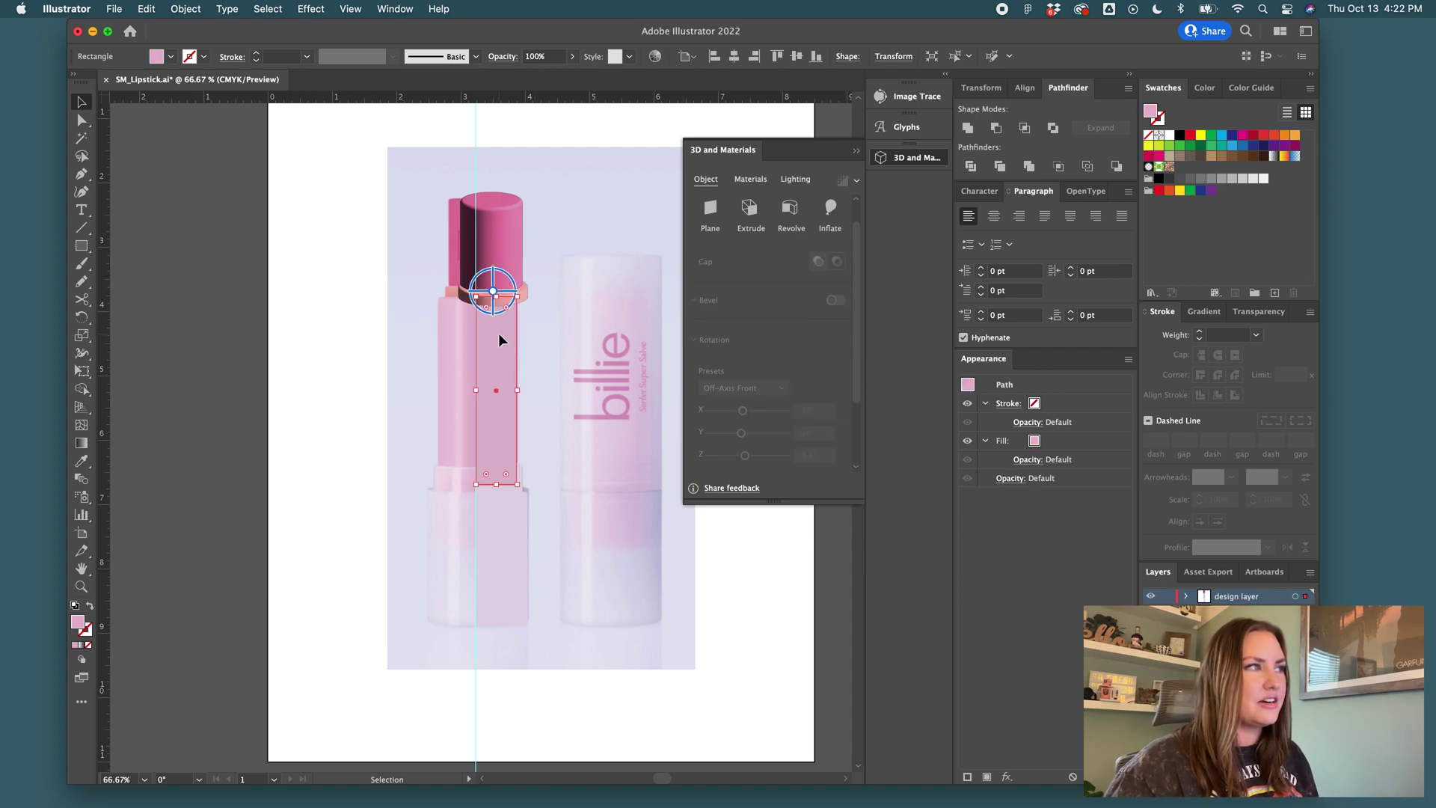
left_click(790, 209)
- Unite the pale base rectangle with the collar shape above it and apply a 3D Revolve to the combined shape
left_click(502, 554)
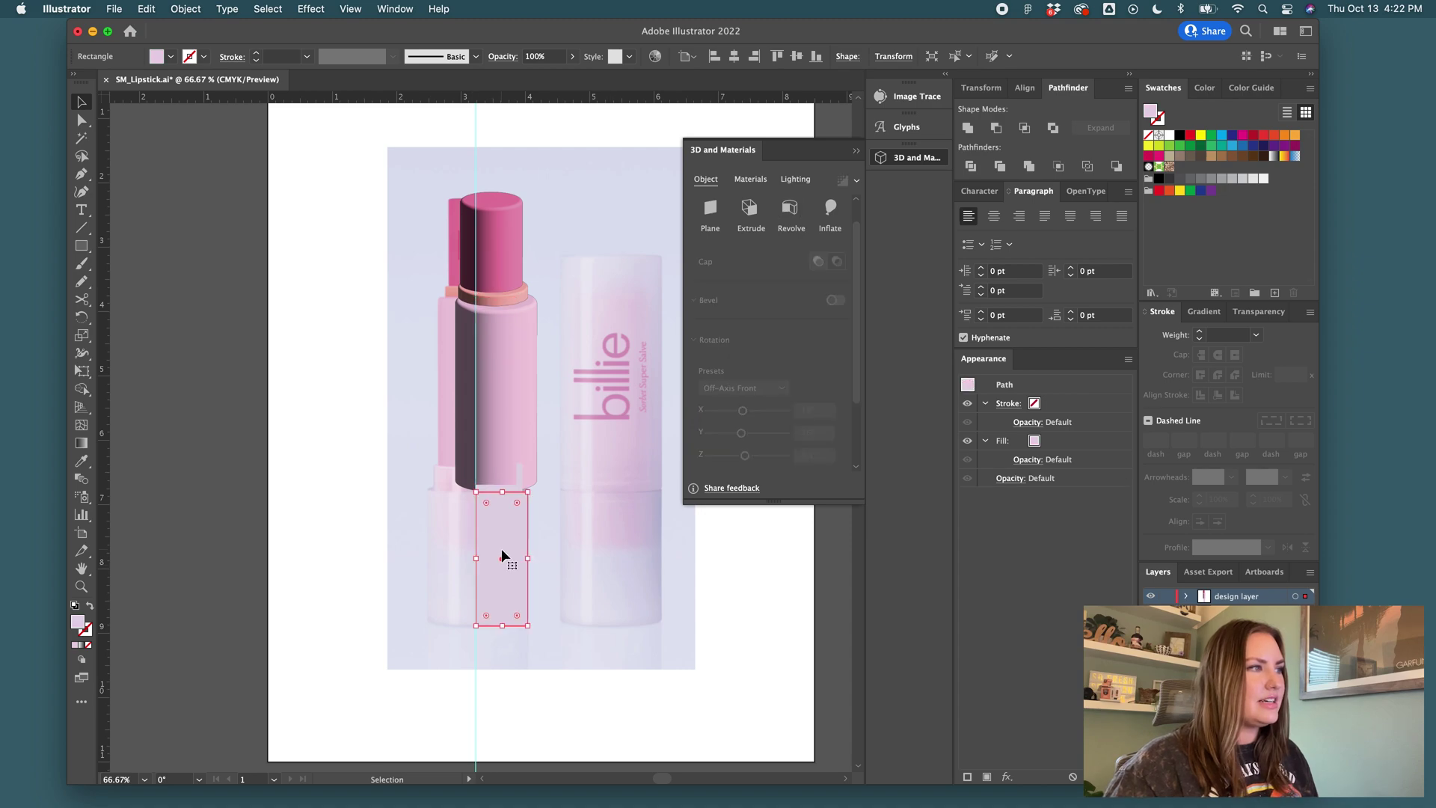
left_click(520, 487, "shift")
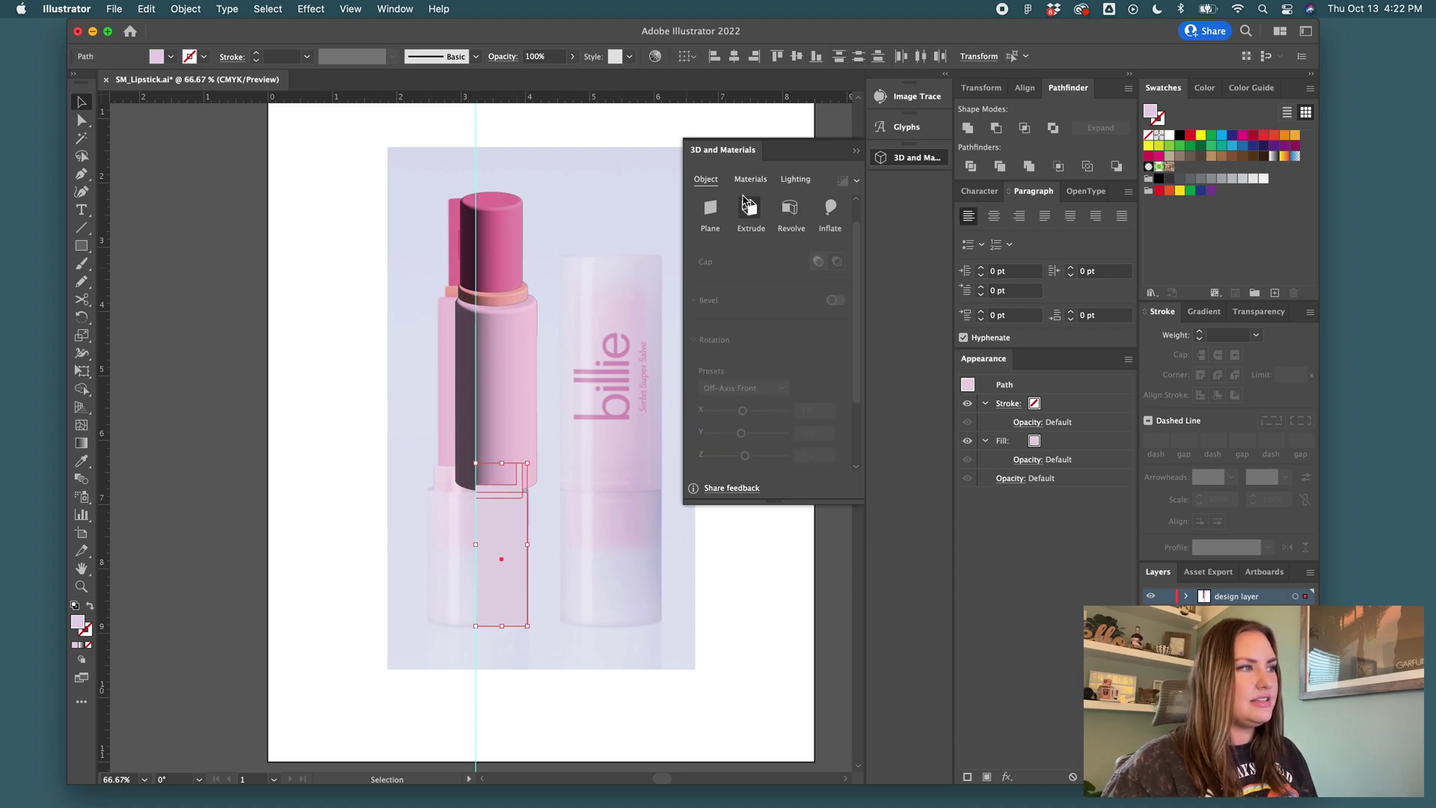
left_click(968, 129)
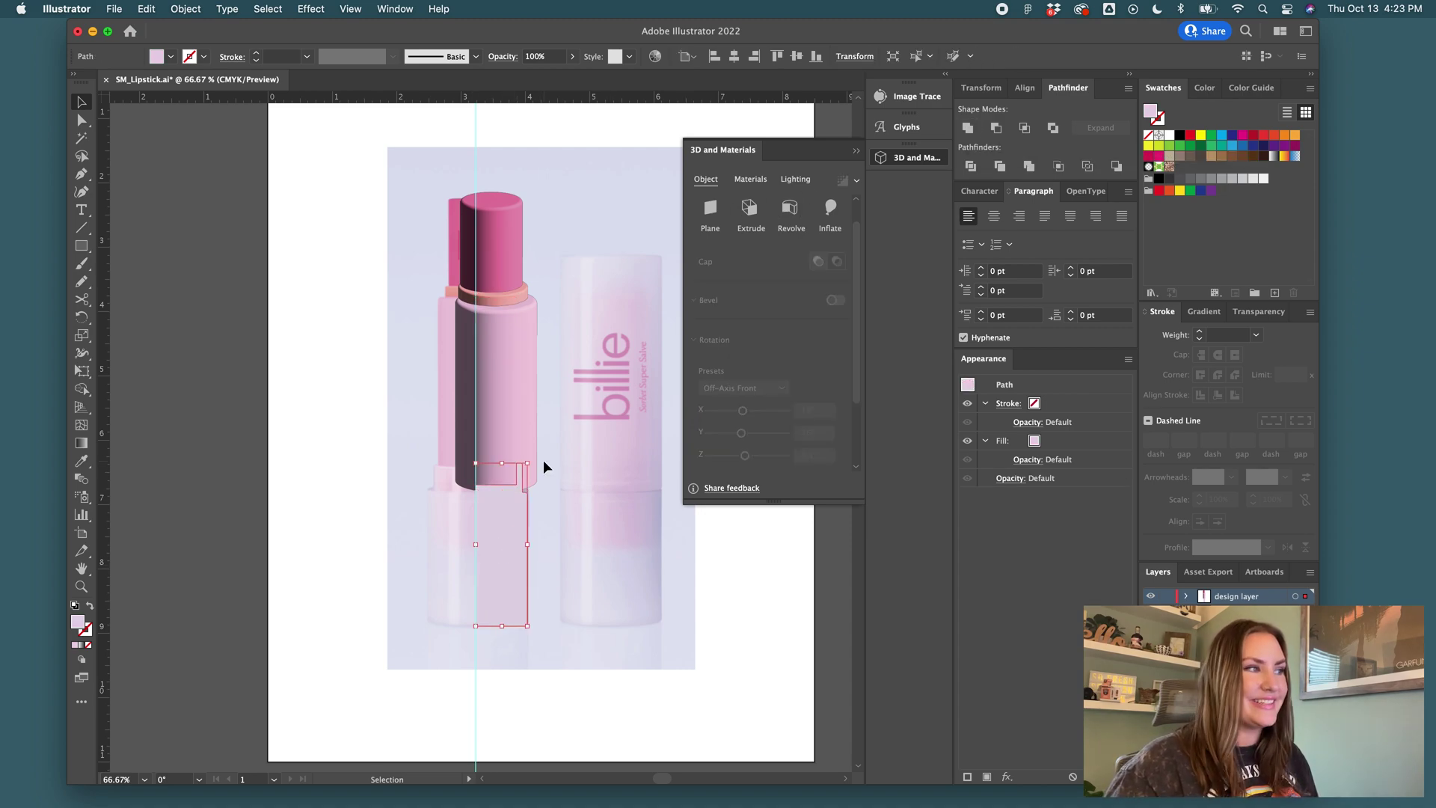
left_click(790, 208)
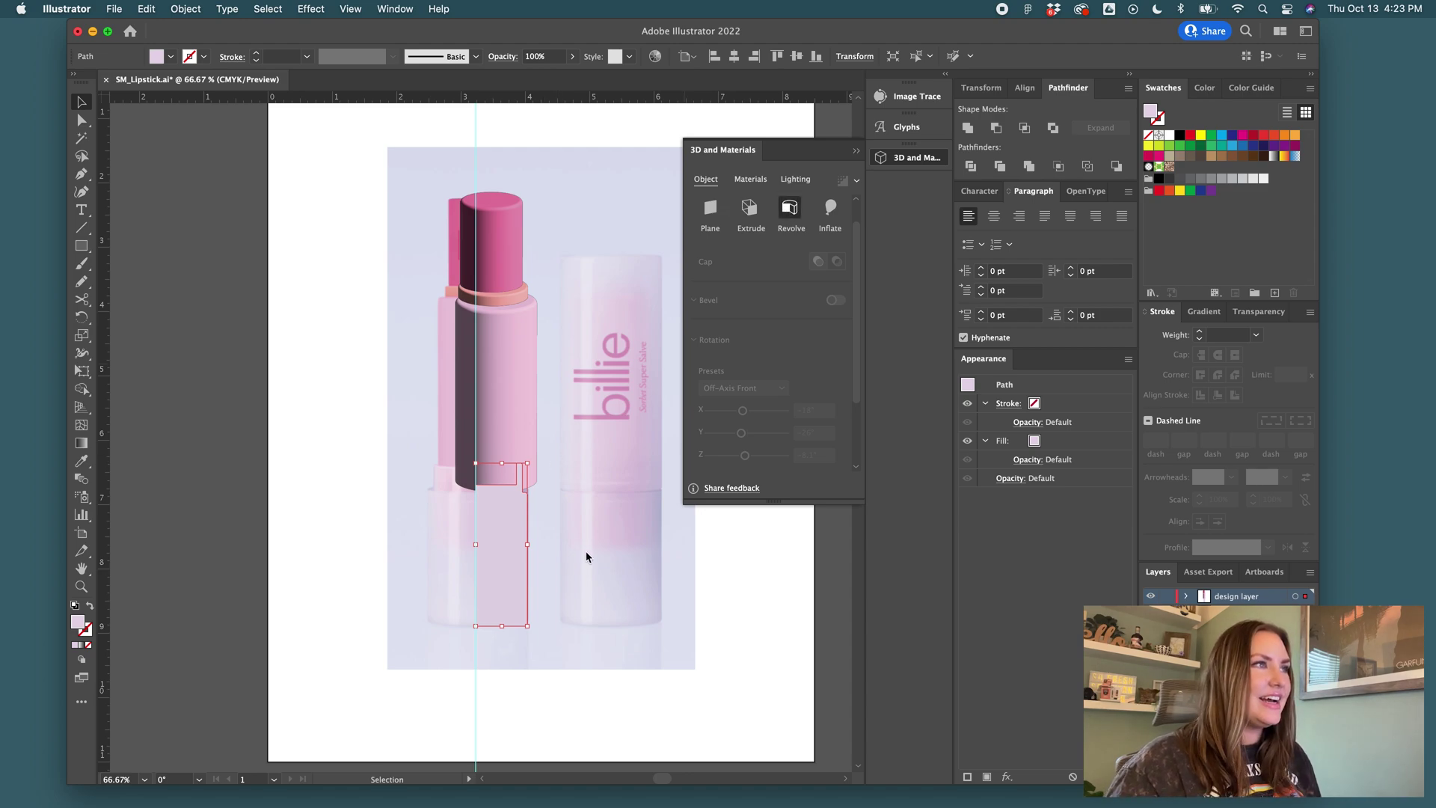
left_click(719, 568)
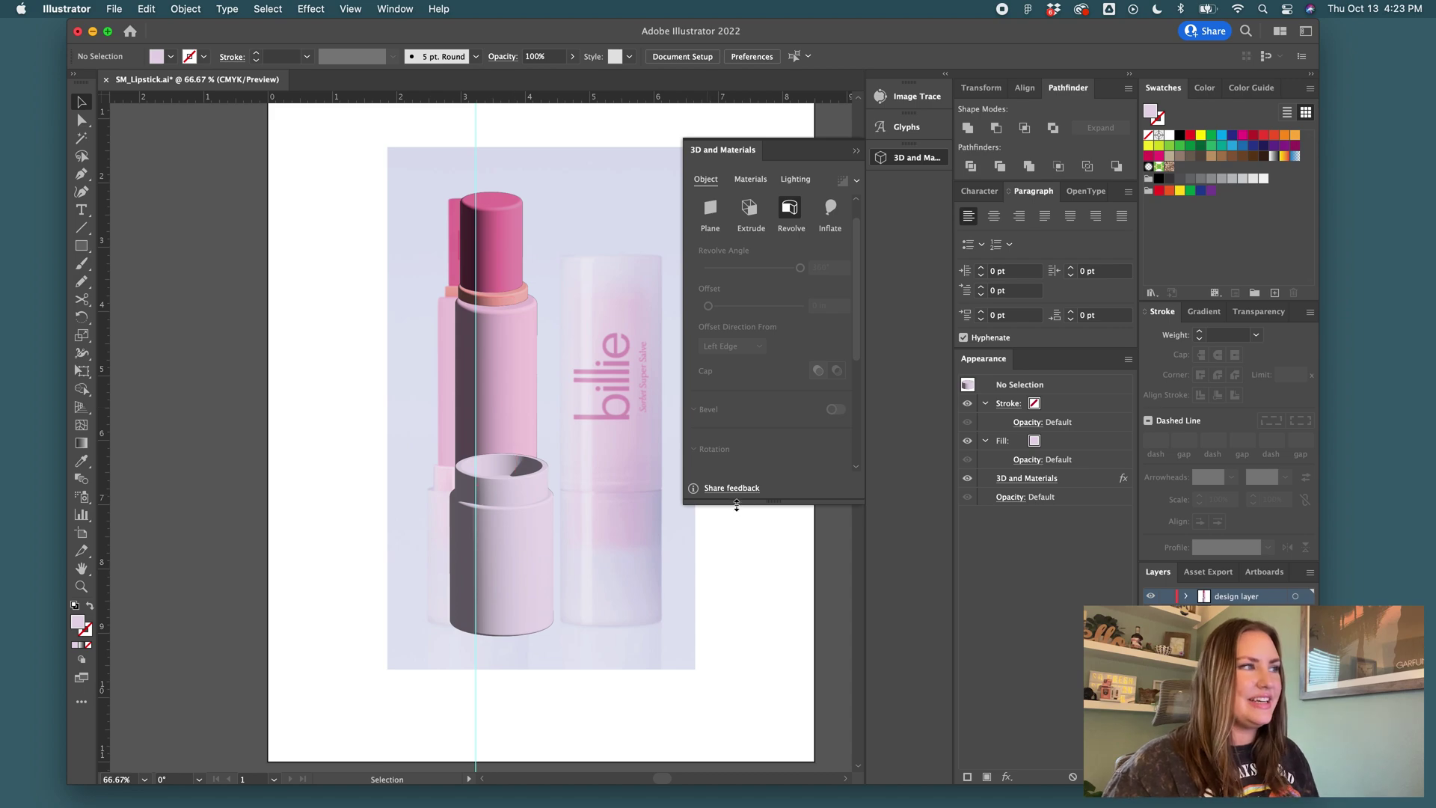
- Duplicate the revolved base and place the copy over the cap in the photo
left_click(529, 521)
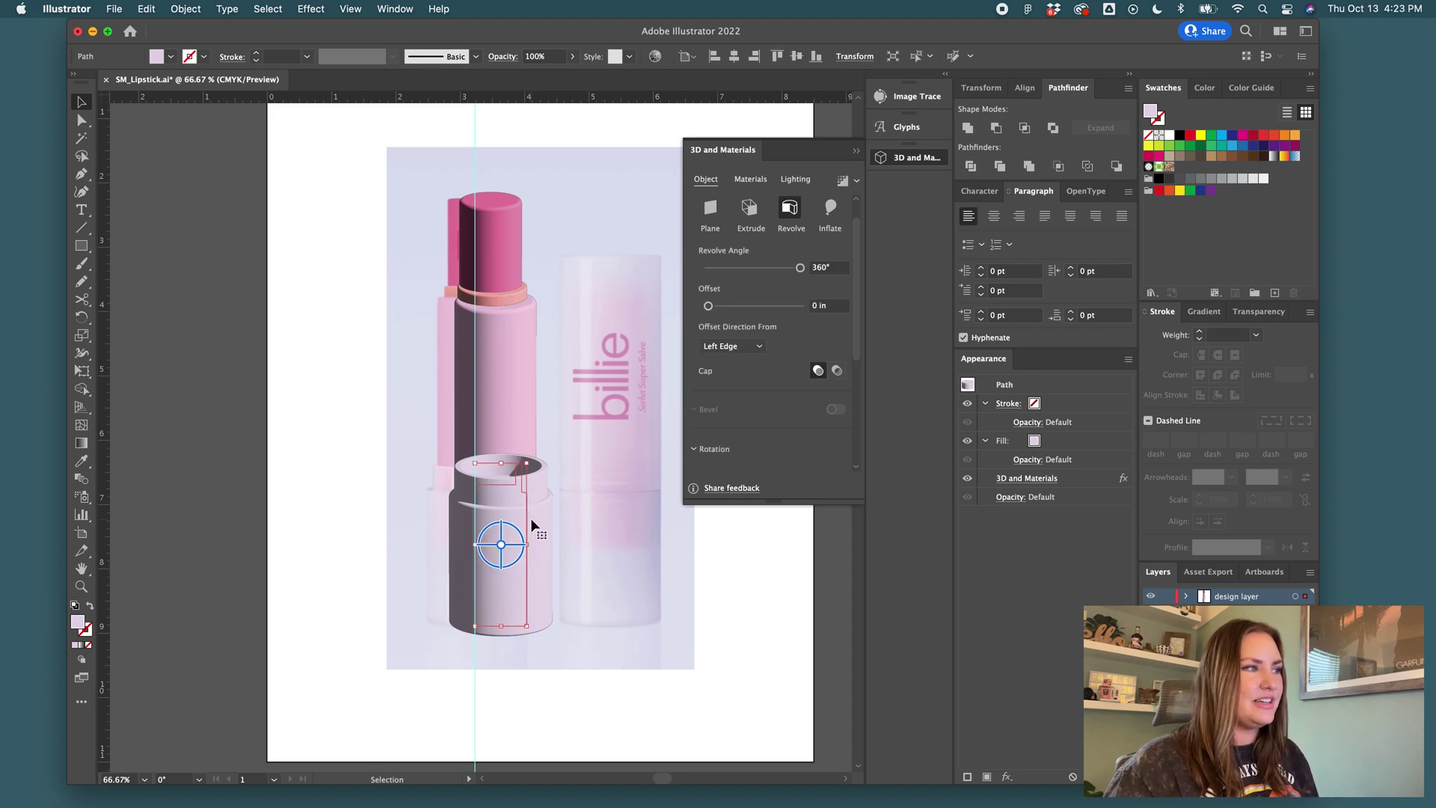
scroll(572, 507, "right", 2)
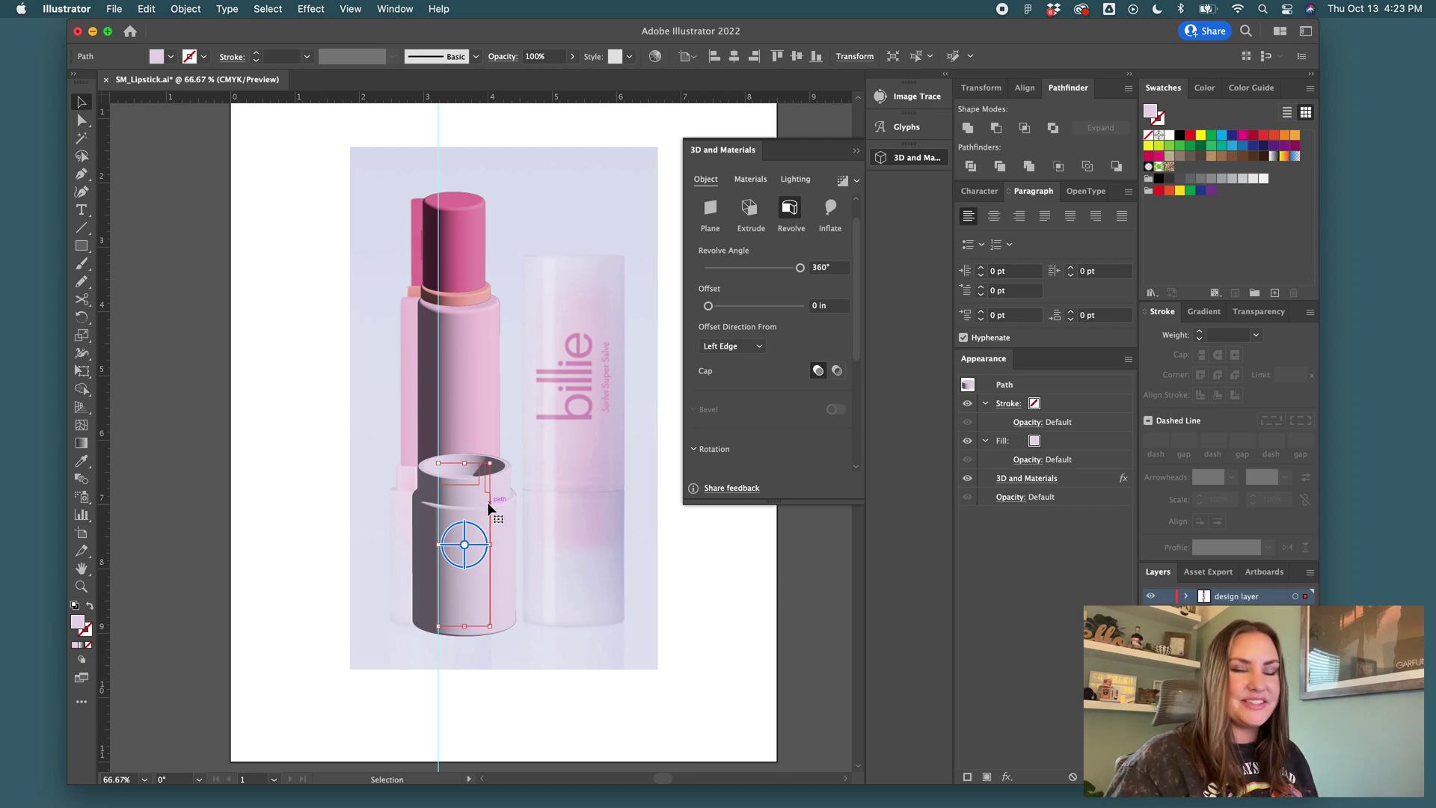
left_click_drag(488, 507, 598, 434, "alt")
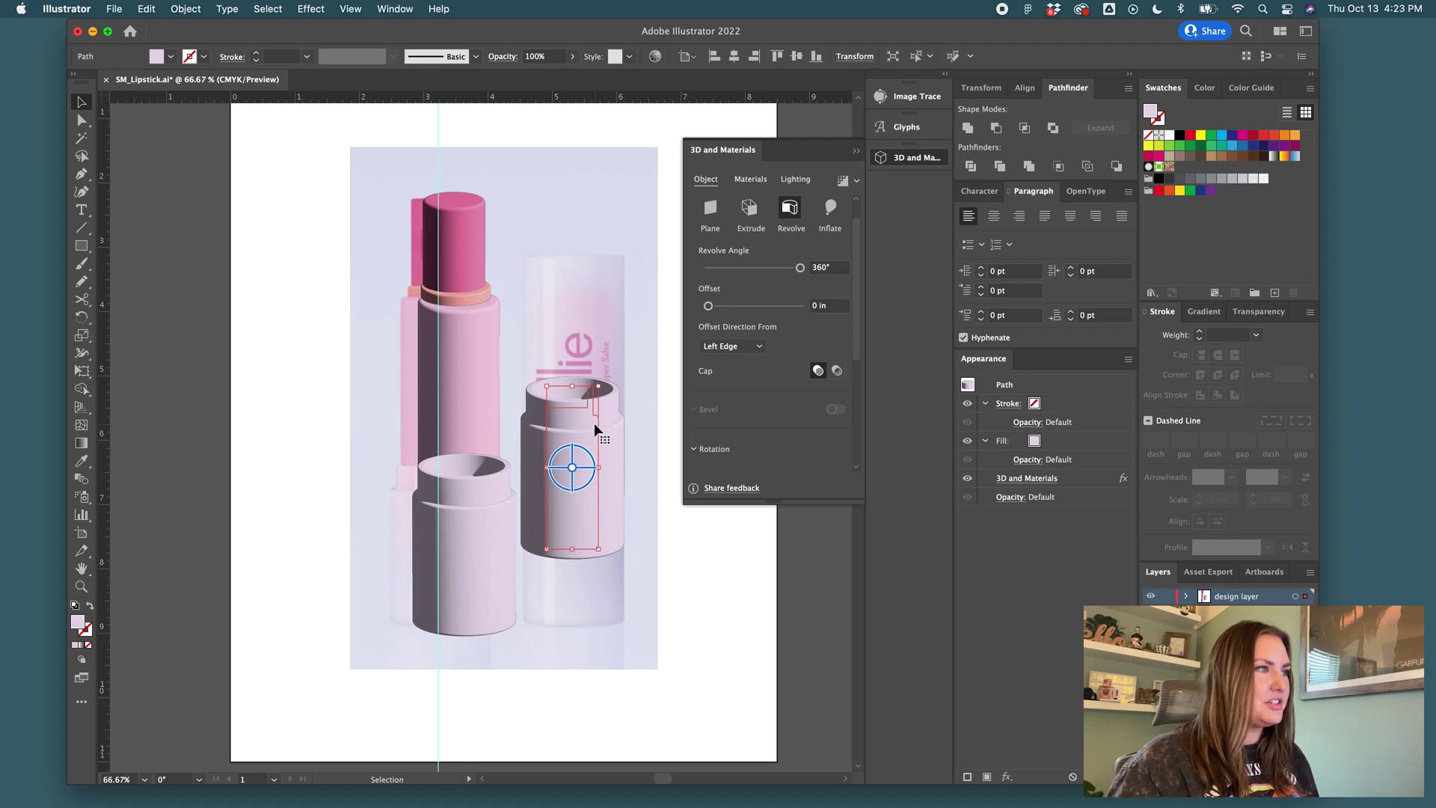
- Delete the collar and inner lip anchor points from the copied base so that only a plain cylinder profile remains
key("p")
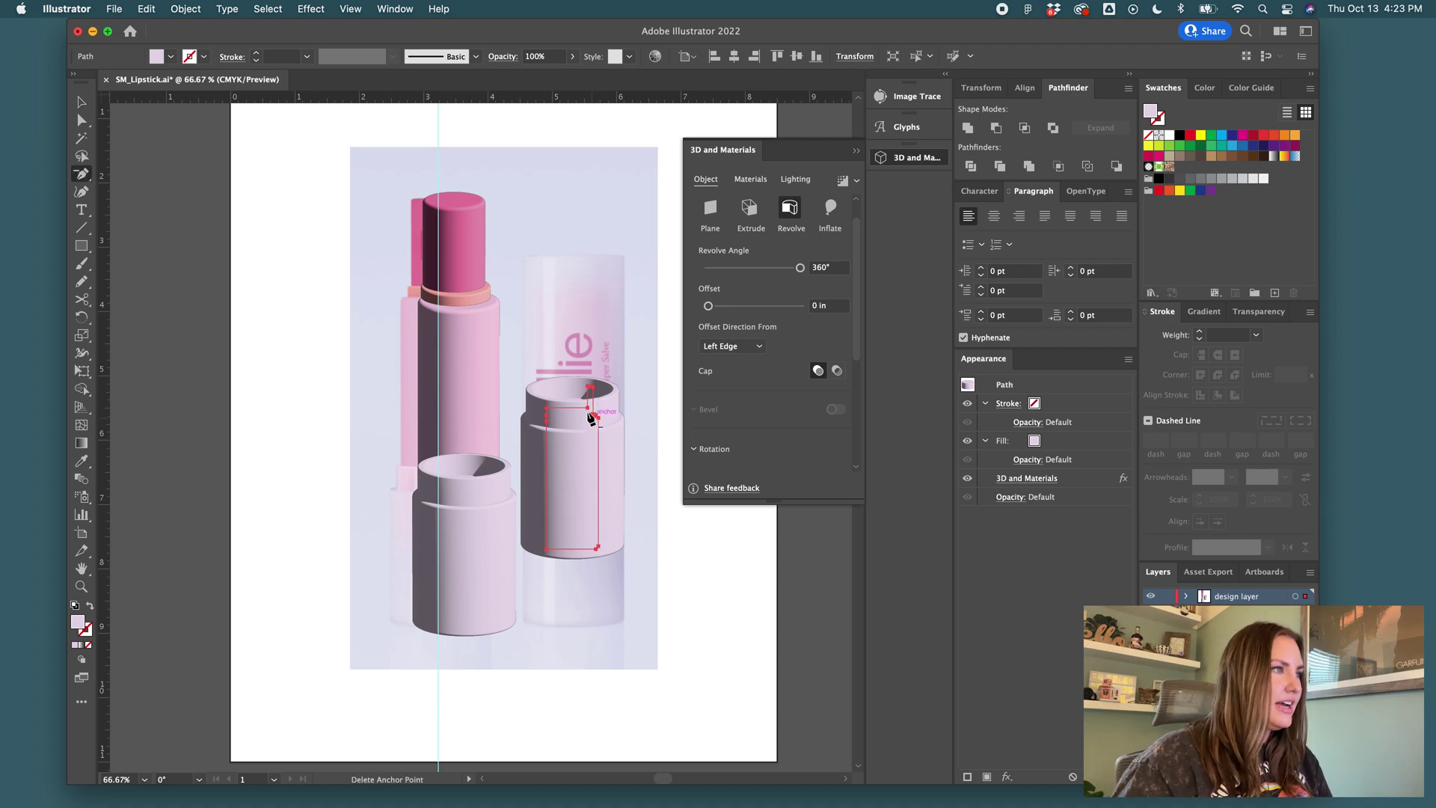
left_click(588, 414)
left_click(587, 408)
left_click(593, 388)
left_click(589, 387)
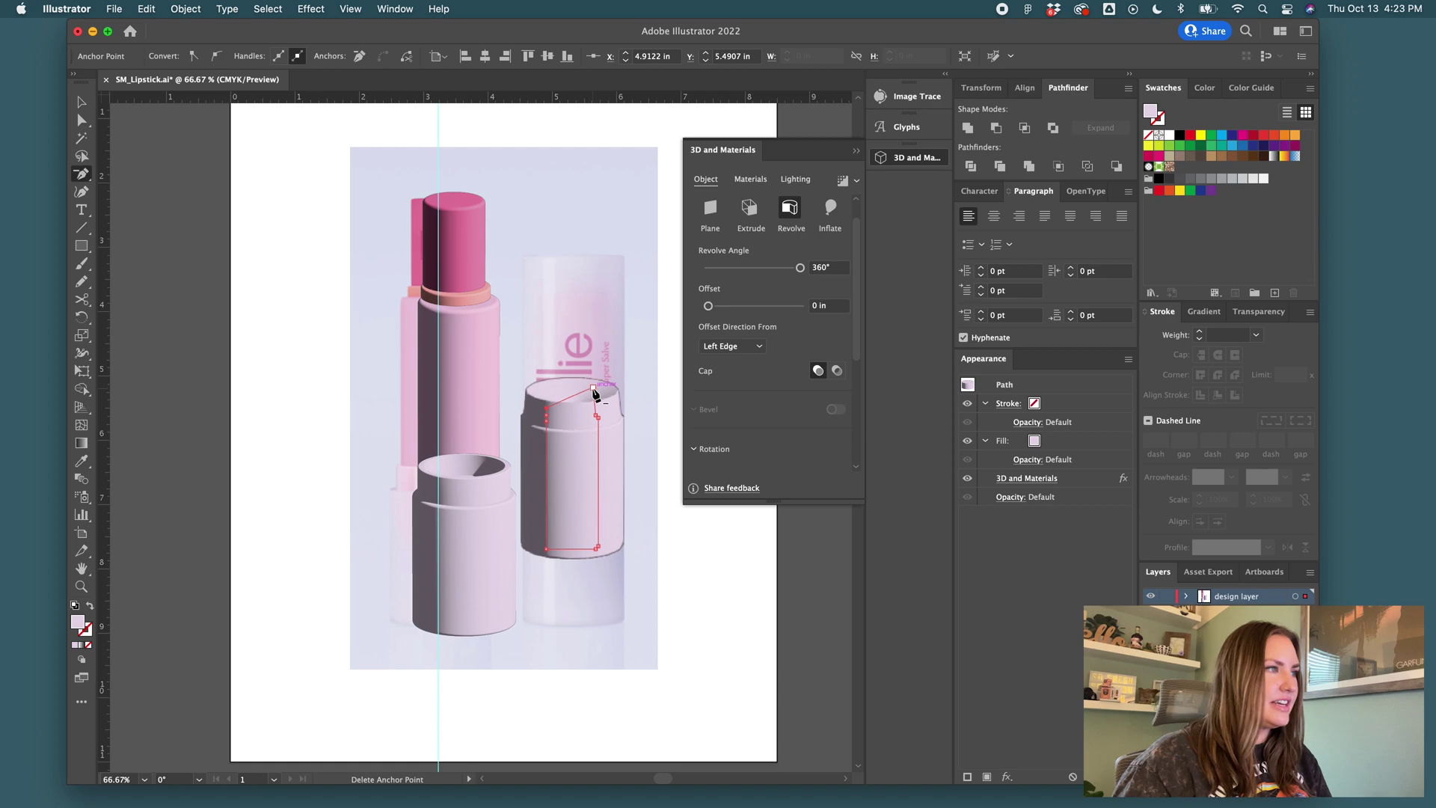
left_click(593, 388)
left_click(595, 416)
left_click(545, 409)
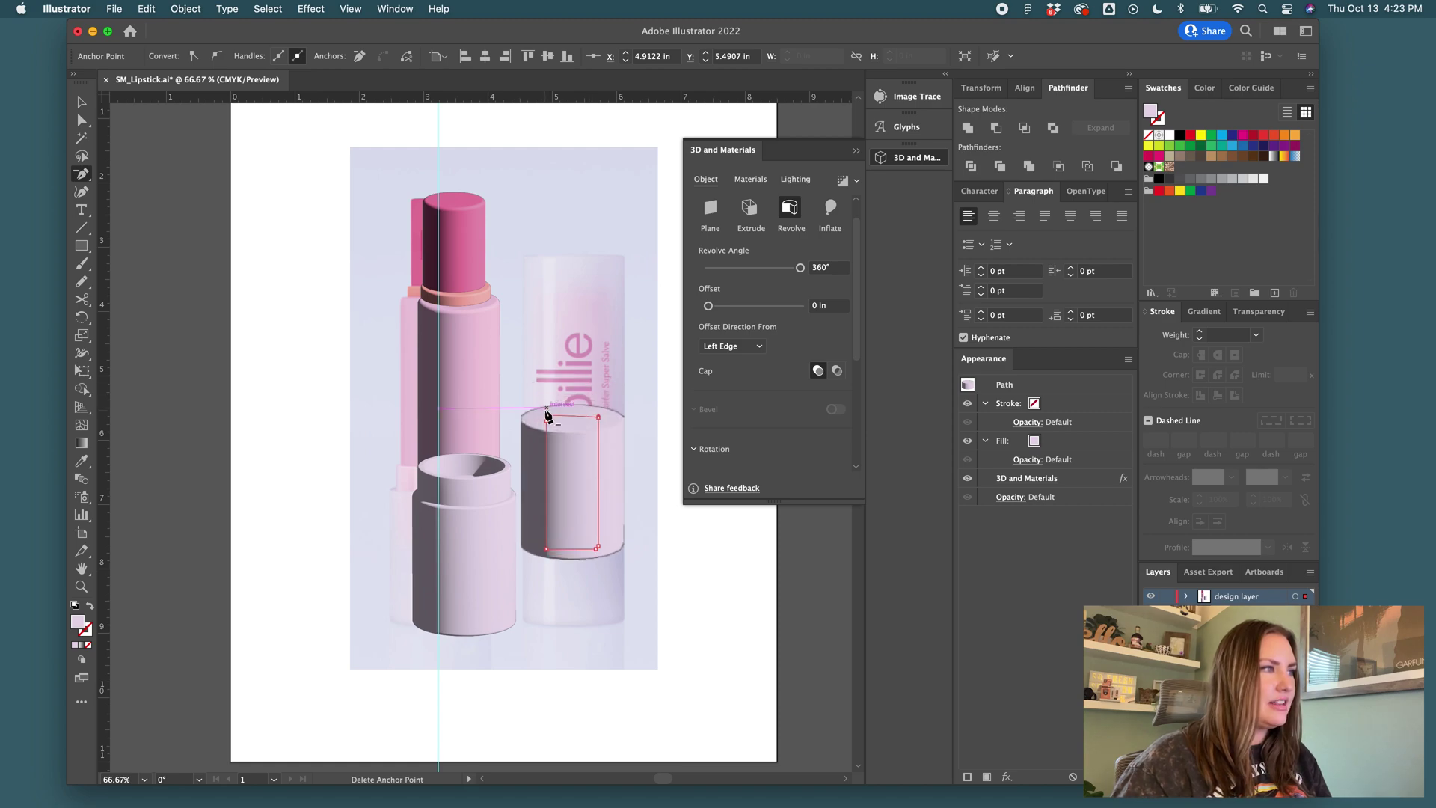
left_click(546, 408)
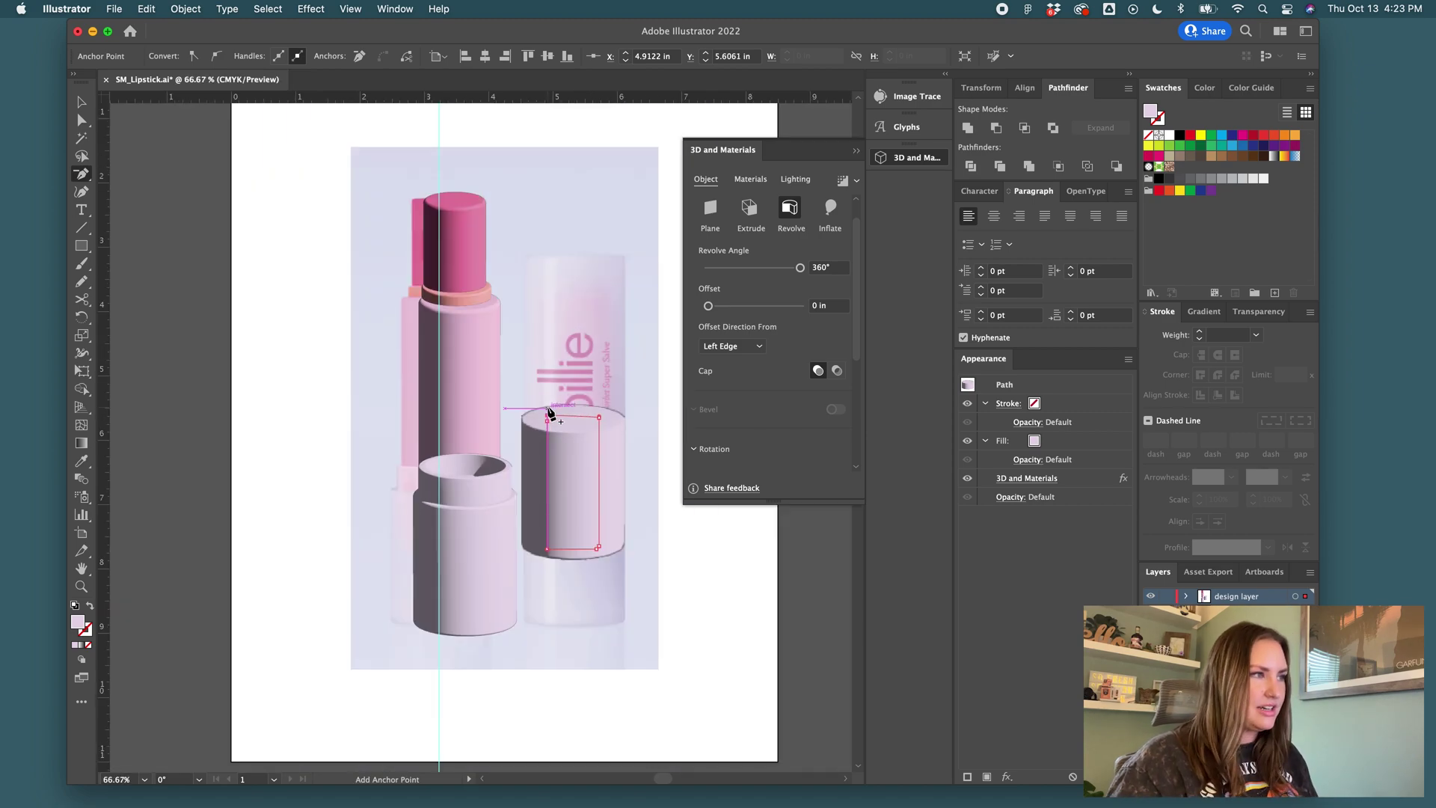
key("v")
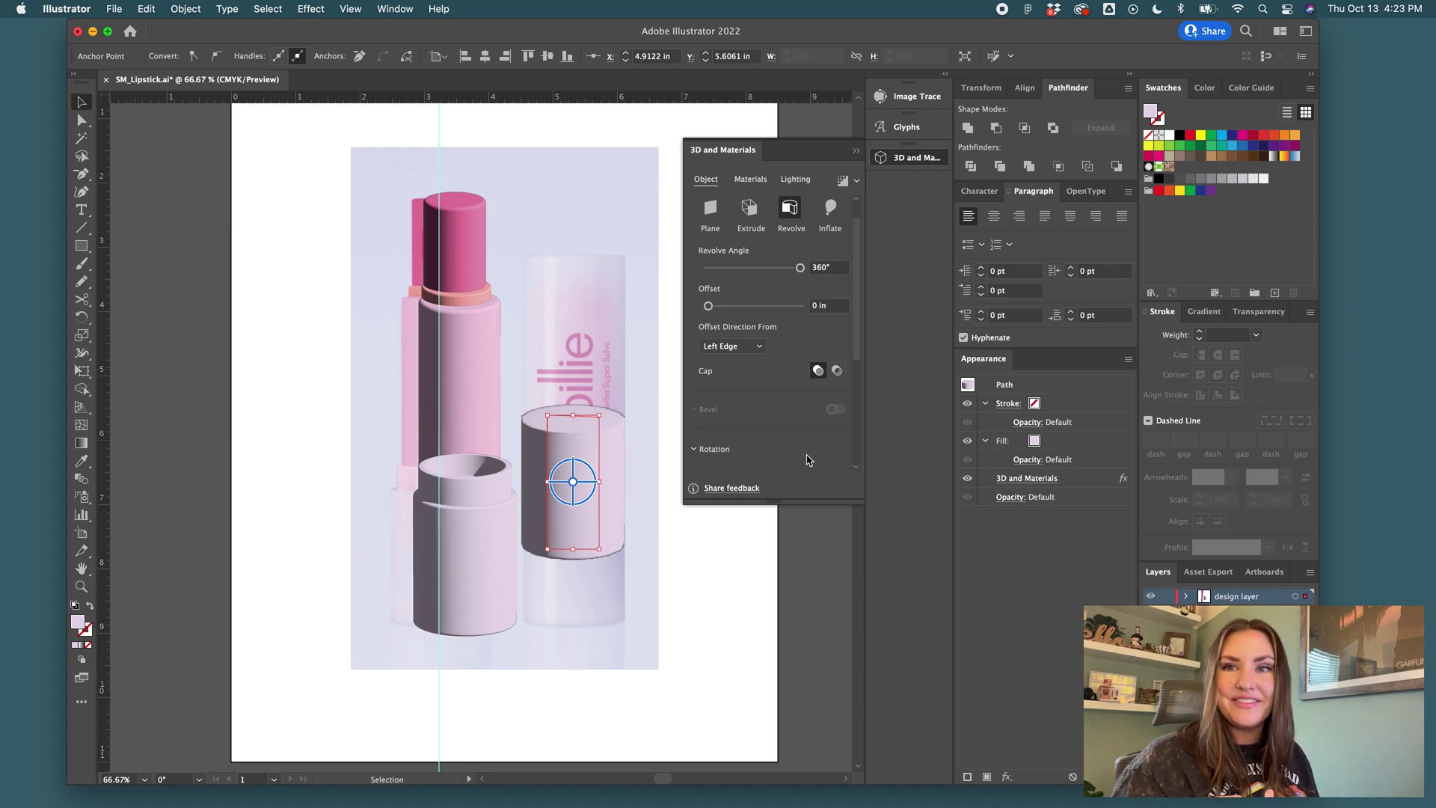
- Hide the 3D effect on the copied shape and move the flat profile onto the right half of the photographed cap
left_click(967, 478)
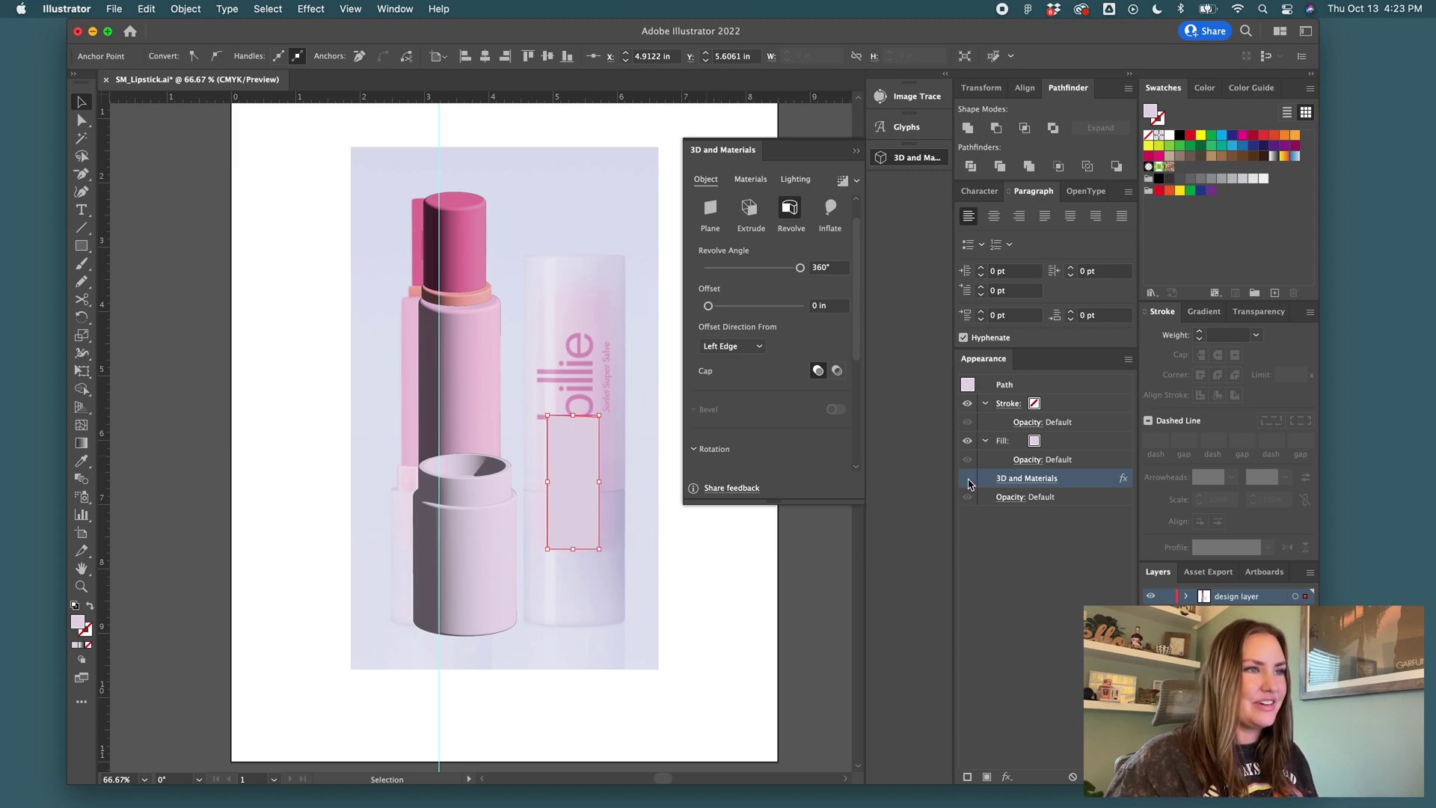
left_click_drag(581, 515, 606, 454)
scroll(606, 449, "up", 2)
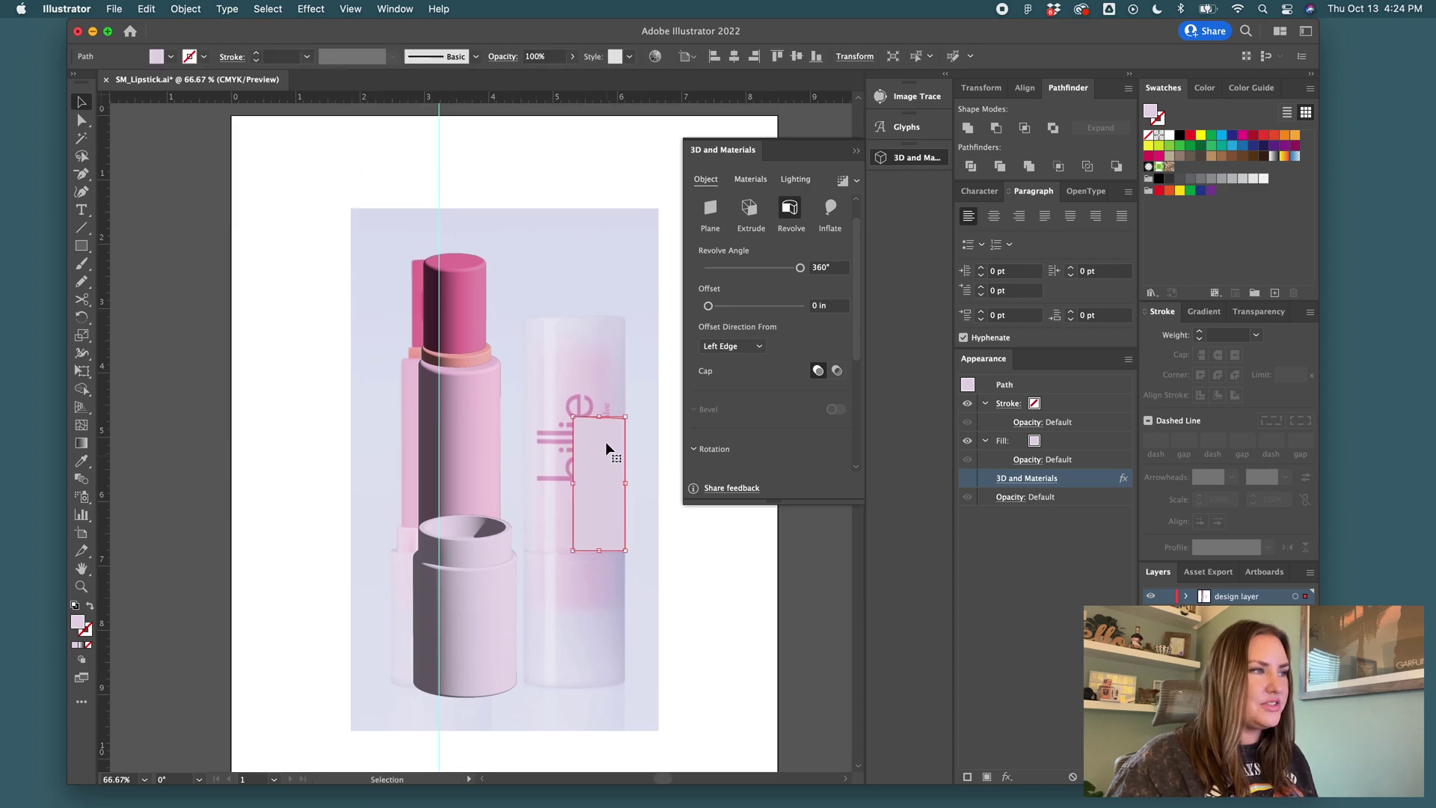
- Raise both upper corner points of the cap profile to the top edge of the cap in the photo
scroll(604, 433, "up", 1, "alt")
key("a")
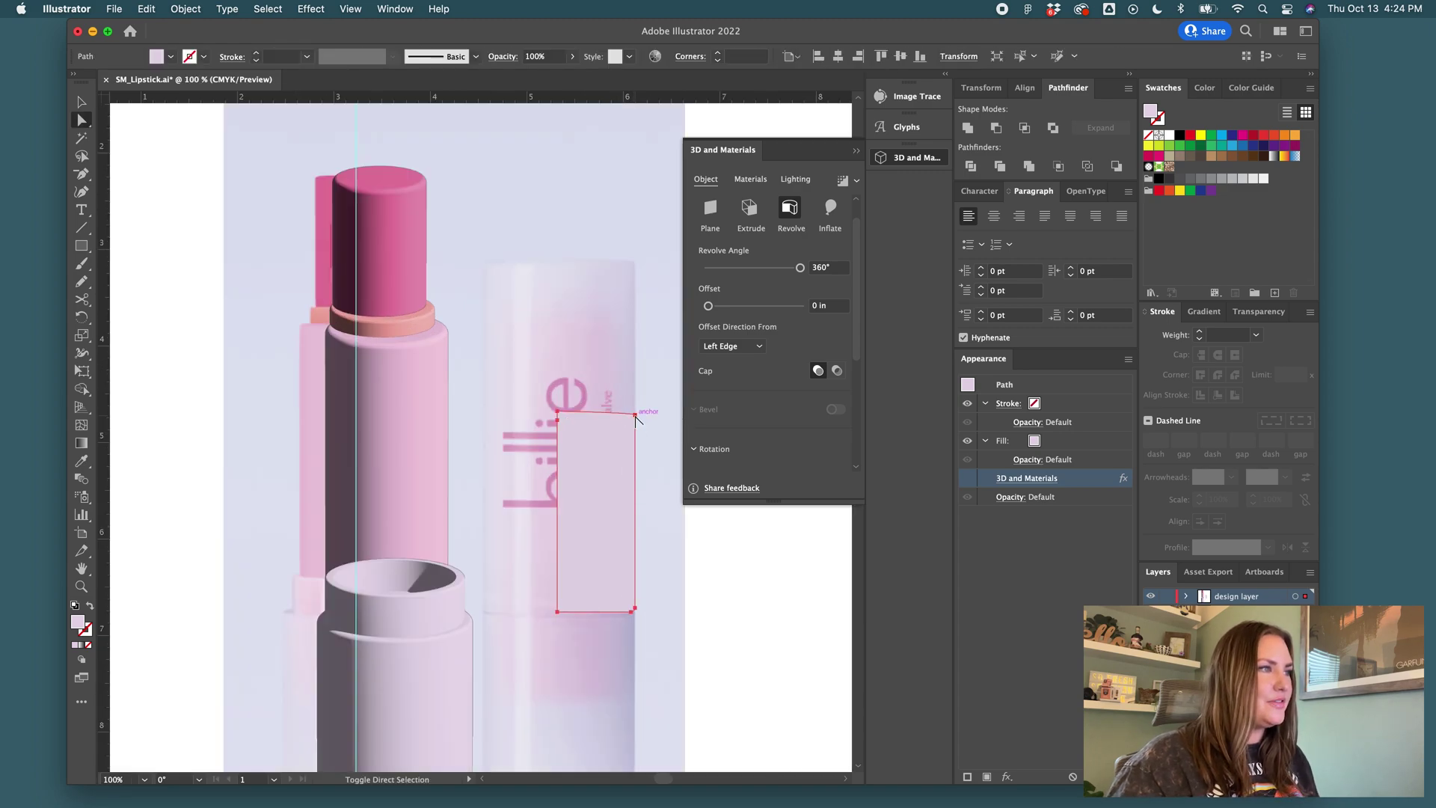
left_click(635, 414)
left_click_drag(635, 416, 635, 266)
left_click_drag(557, 409, 578, 264, "shift")
- Round the upper outer corner of the cap profile to about 0.08 in
left_click(634, 264)
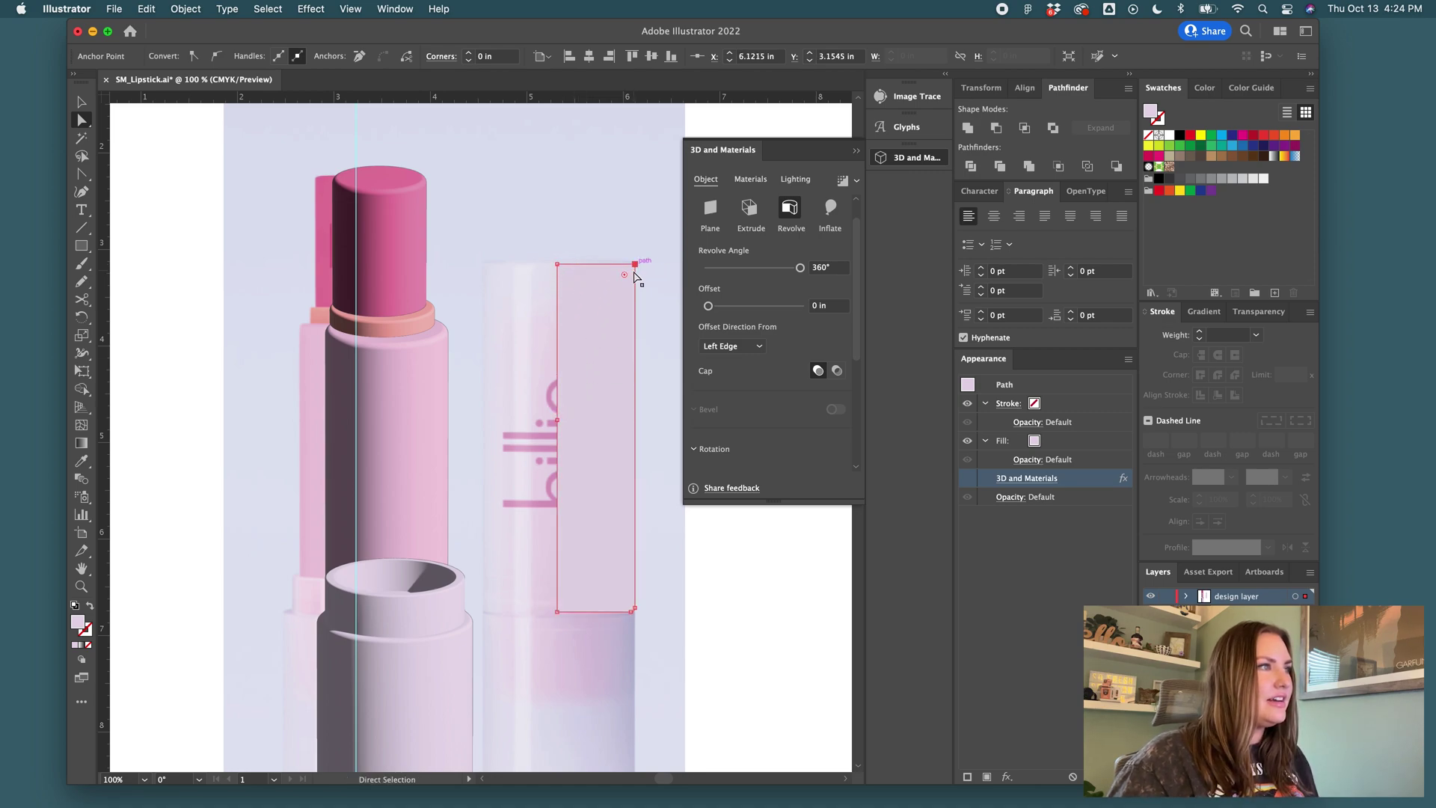
left_click_drag(625, 277, 627, 275)
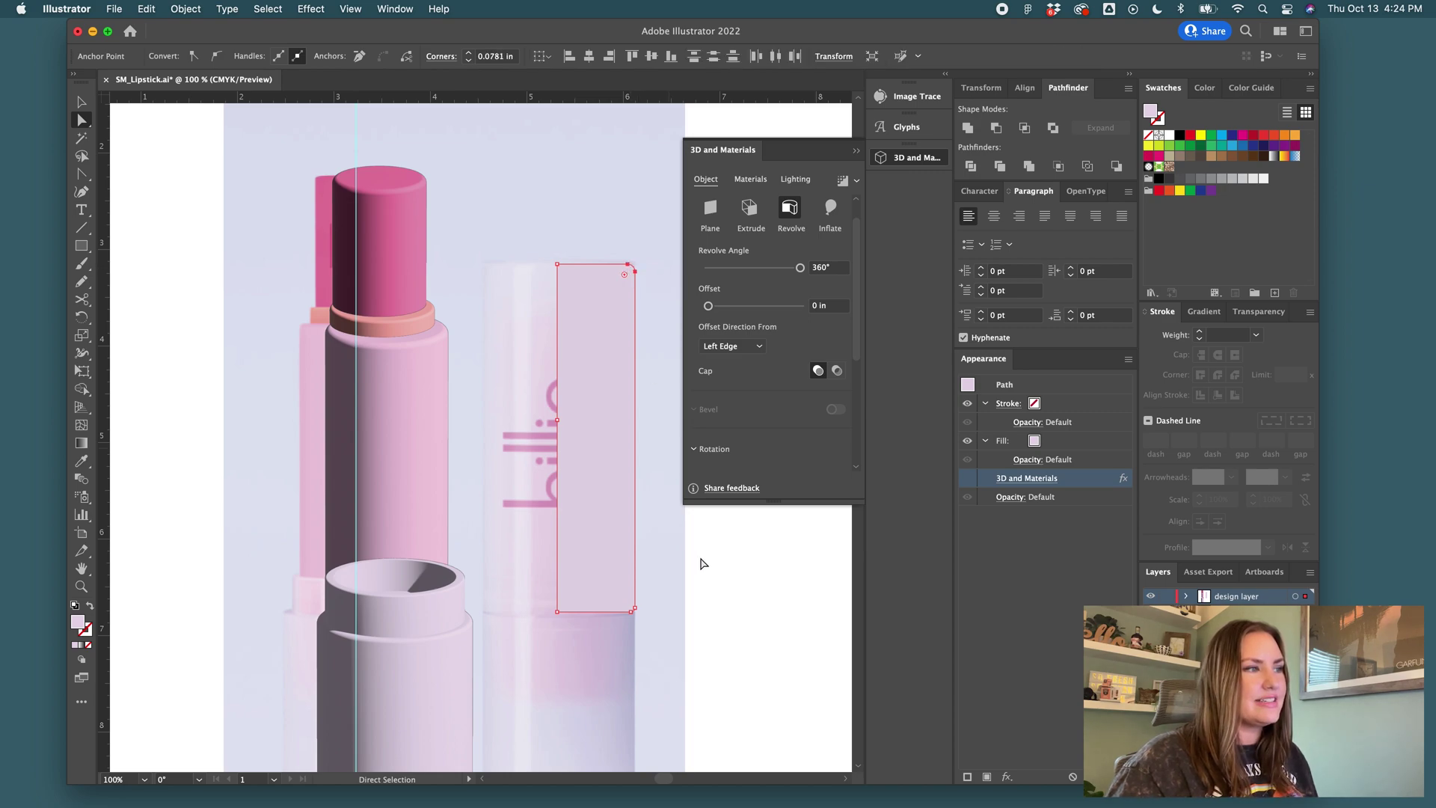
key("v")
left_click(707, 558)
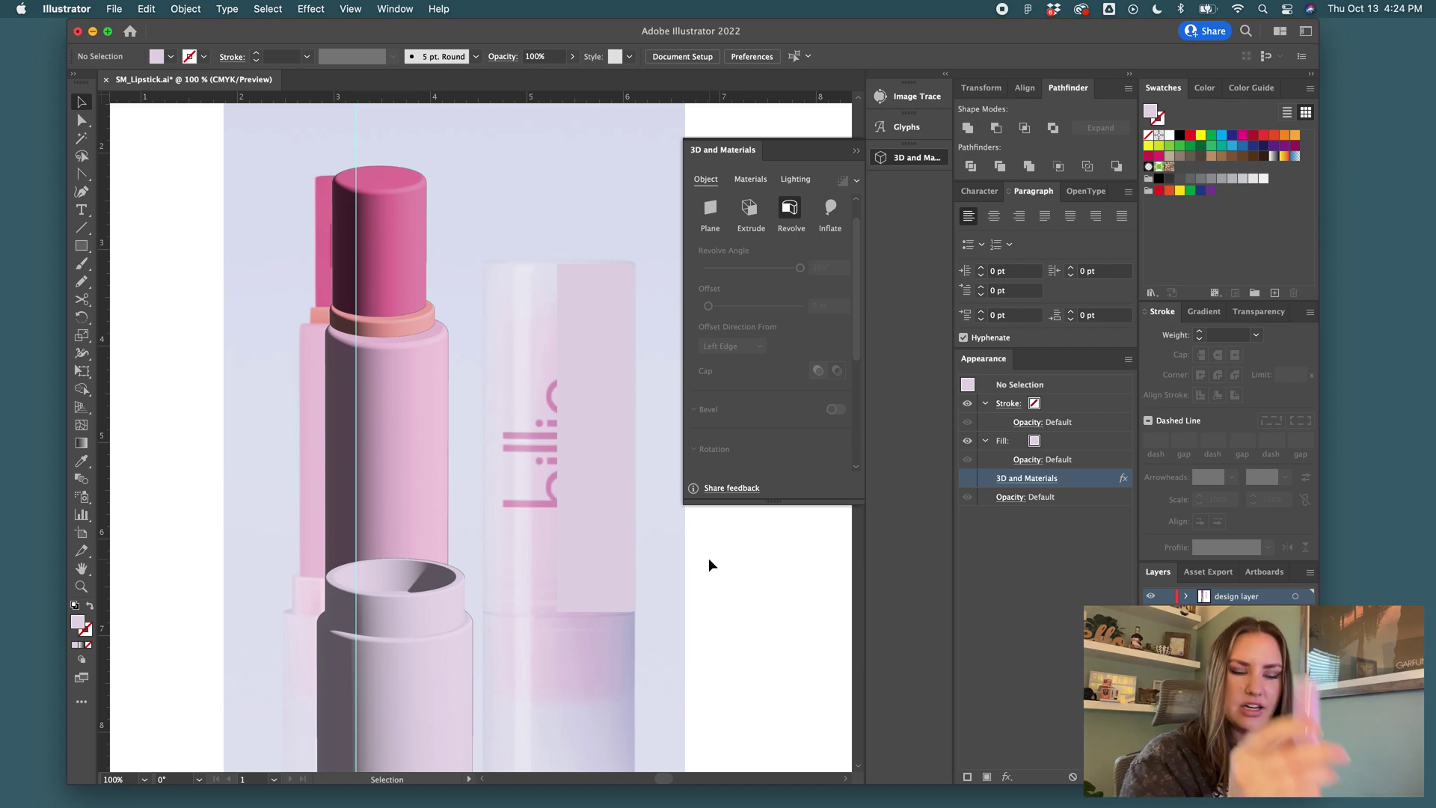
- Make the lower outer corner of the cap profile square and turn its 3D effect back on
key("a")
left_click(633, 612)
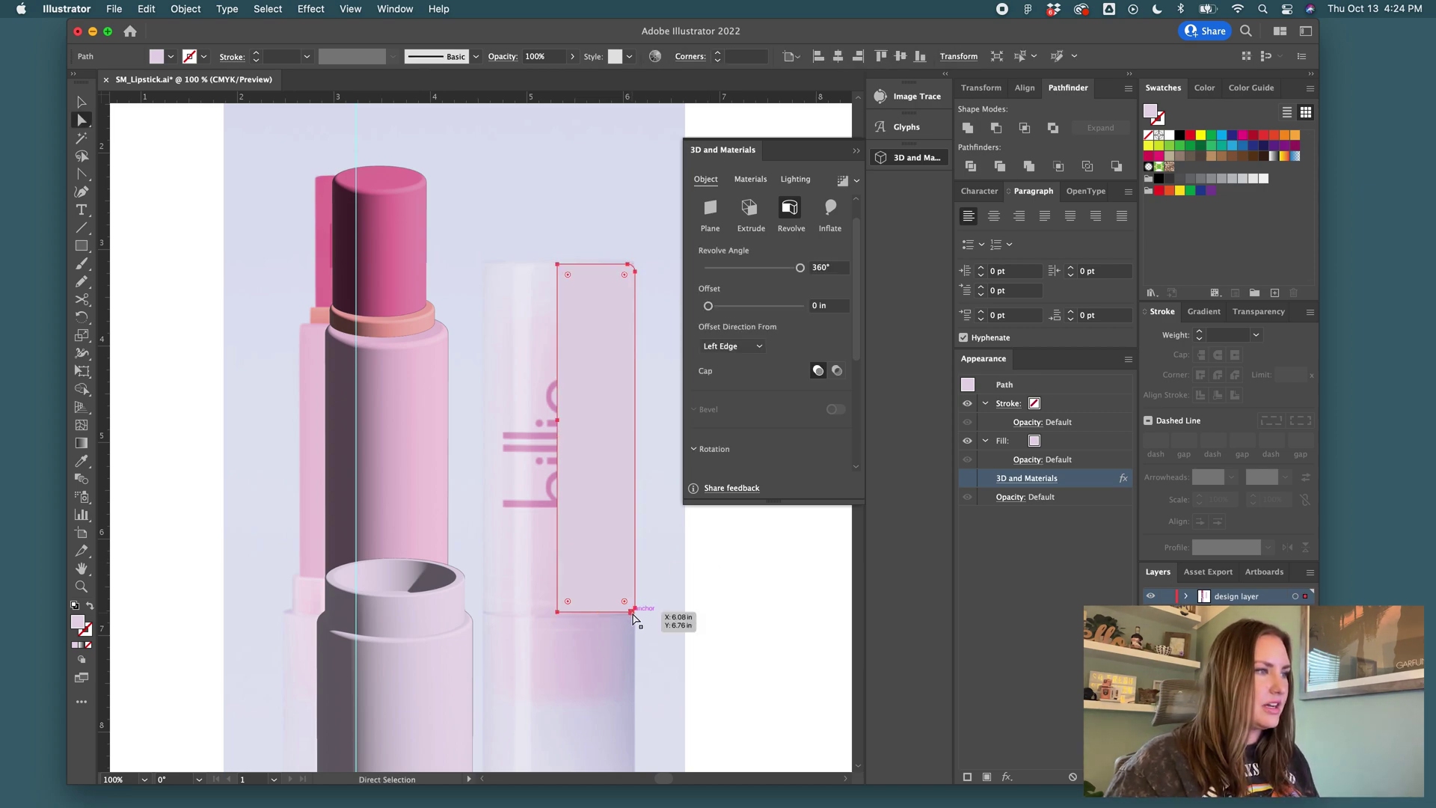
left_click(633, 612)
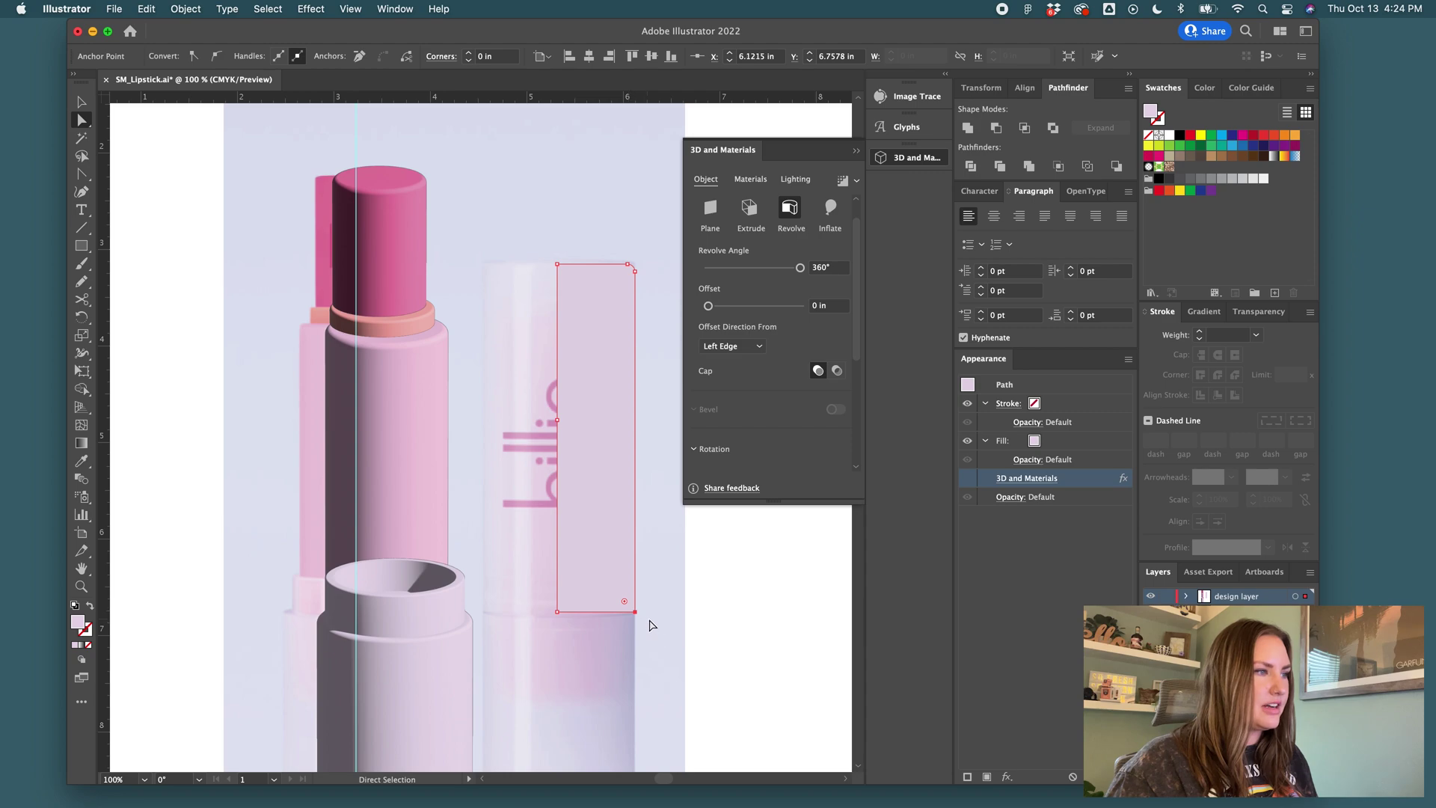
key("v")
left_click(707, 630)
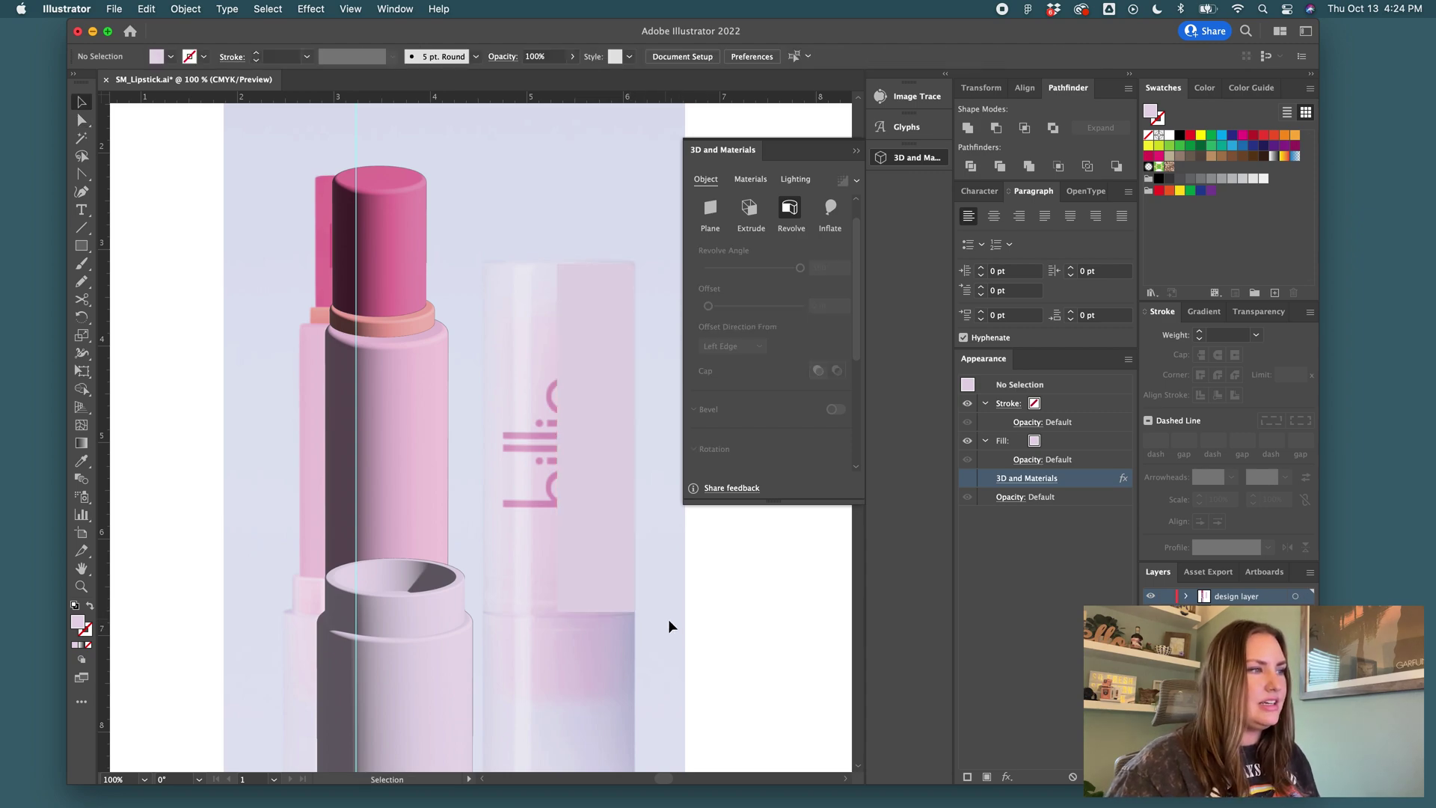
key("super+minus")
left_click(573, 516)
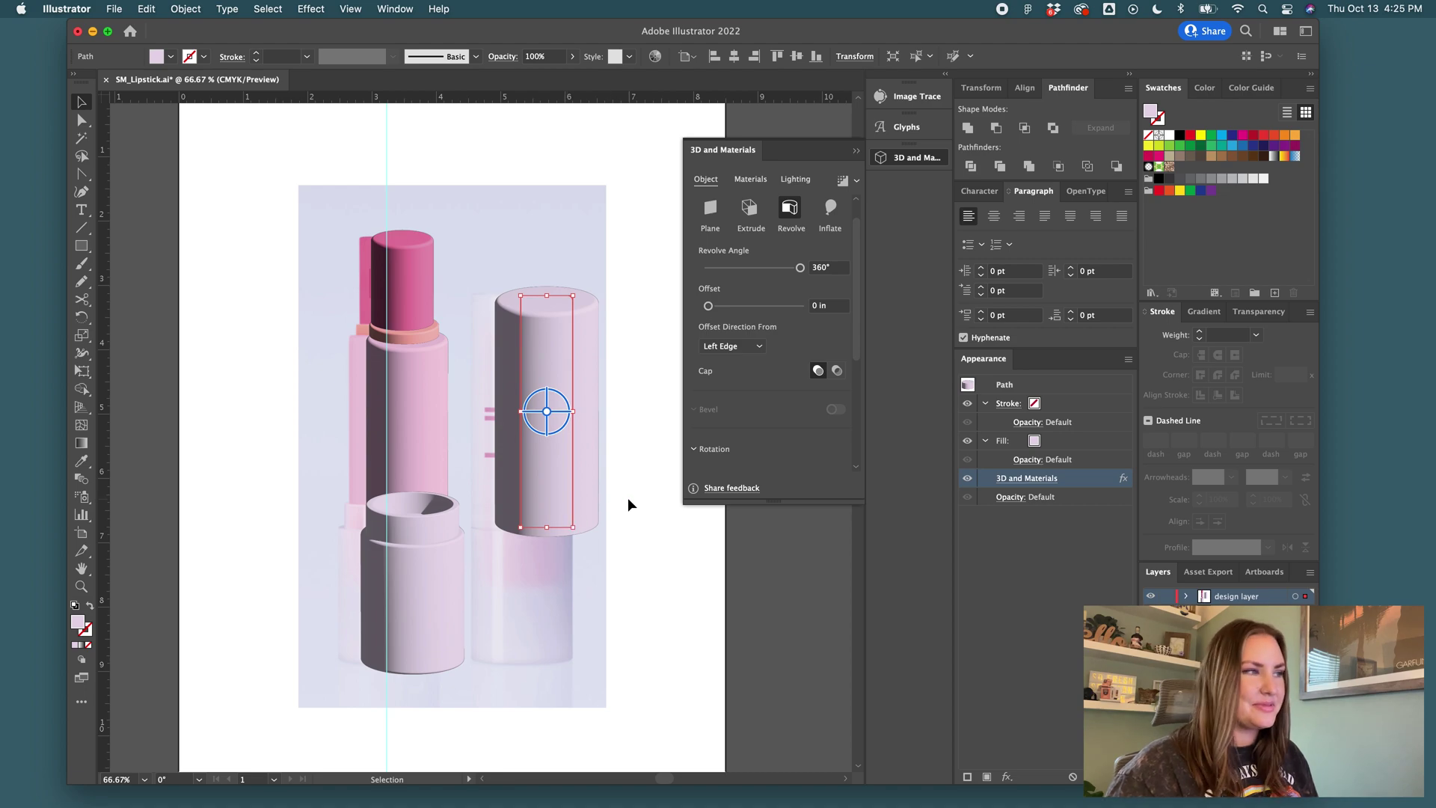
- Draw a rectangle about 0.97 by 4.03 in over the cap profile, inset slightly from its upper and outer edges
key("m")
mouse_move(515, 294)
left_mouse_down()
mouse_move(558, 420)
mouse_move(576, 555)
left_mouse_up()
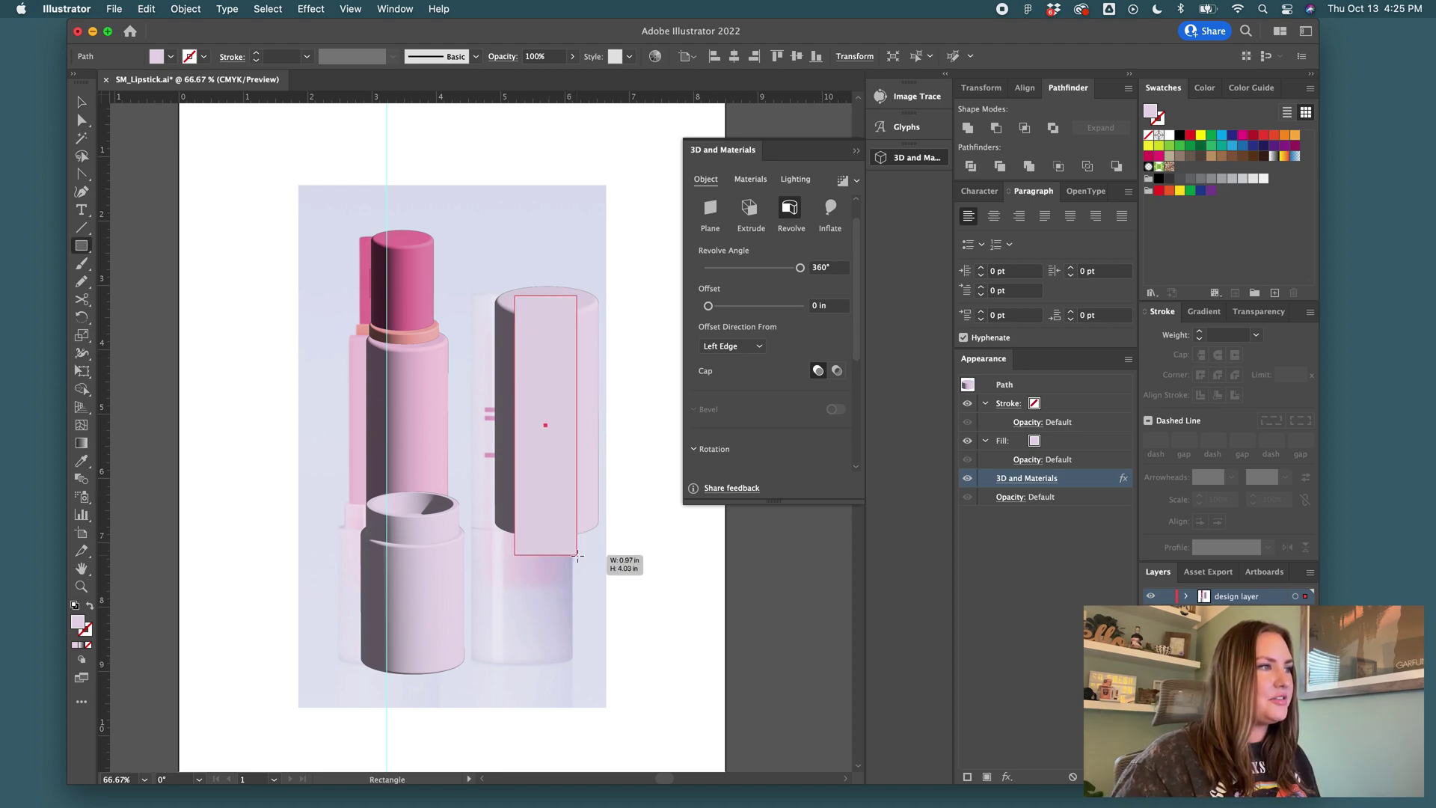
key("v")
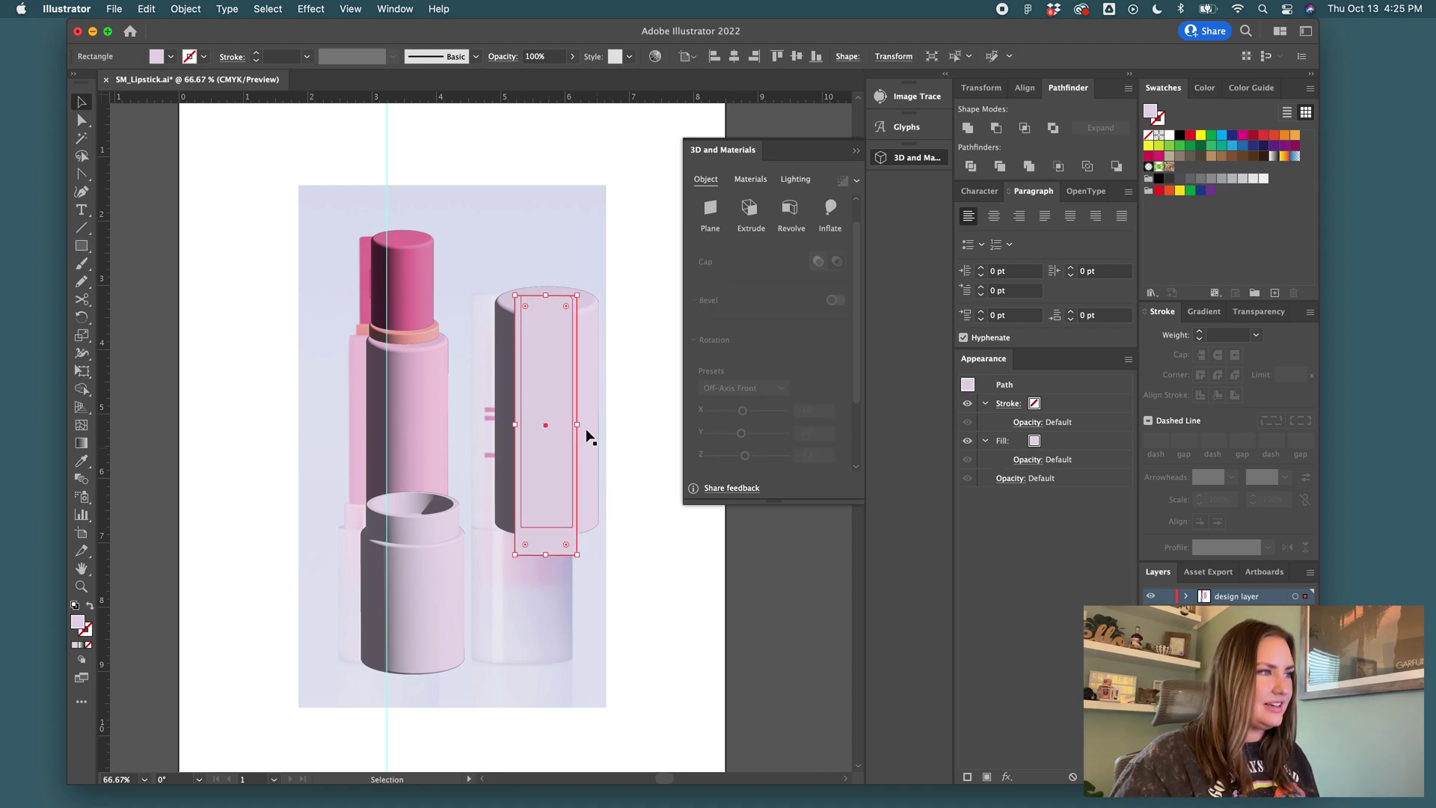
left_click_drag(556, 285, 552, 293)
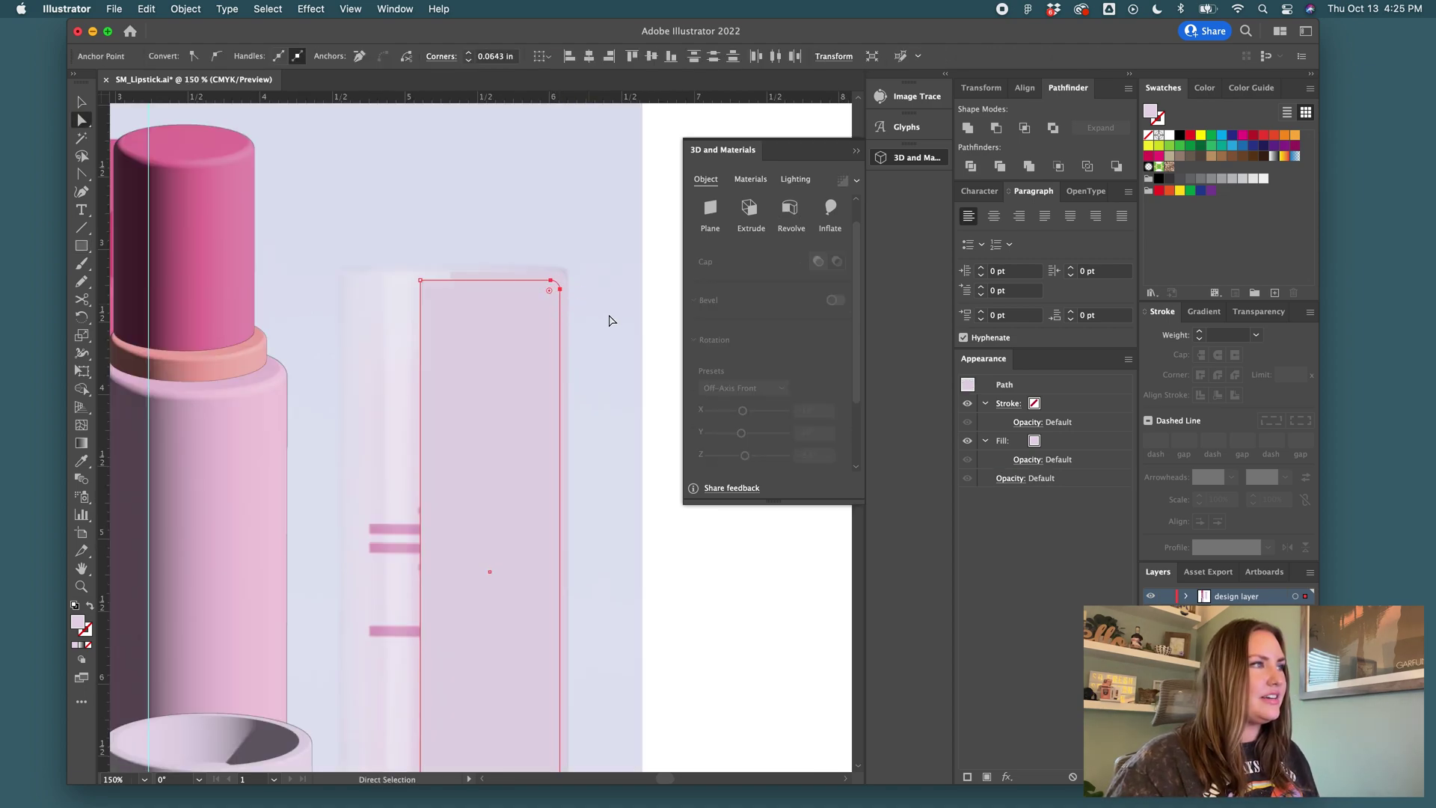
left_click(611, 320)
key("v")
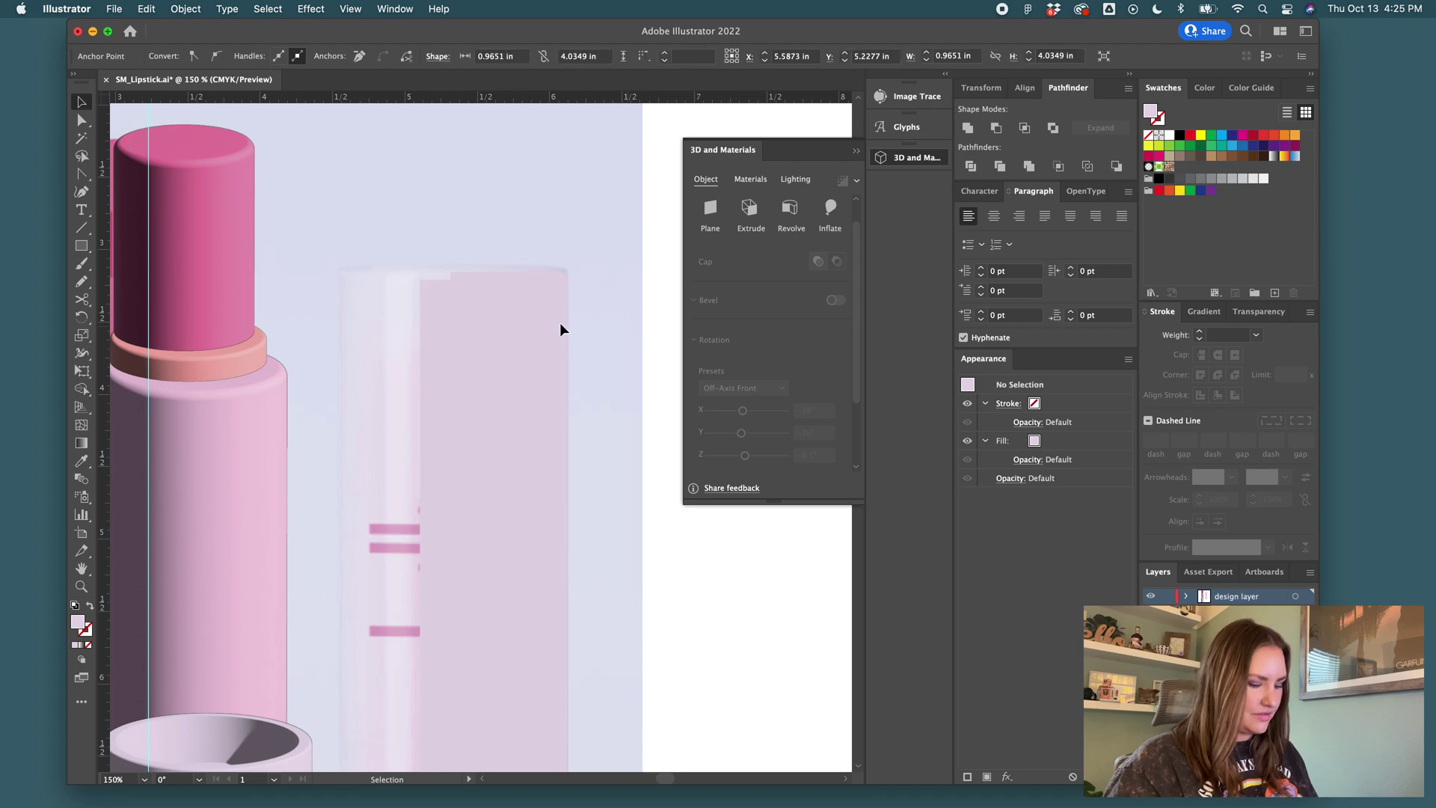
- Subtract the rectangle from the cap profile to leave only a thin shell along the top and outer side
left_click(540, 323)
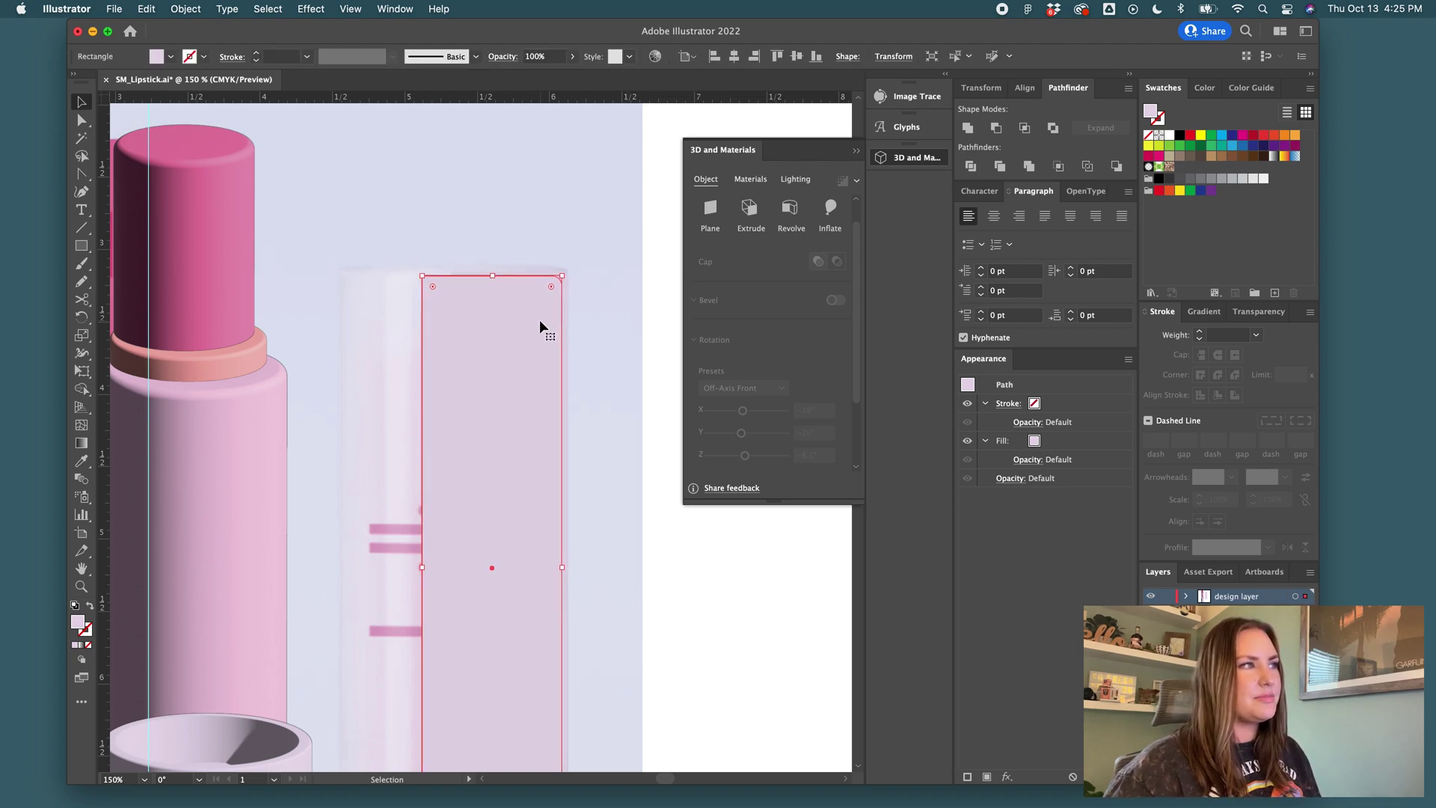
left_click(567, 333, "shift")
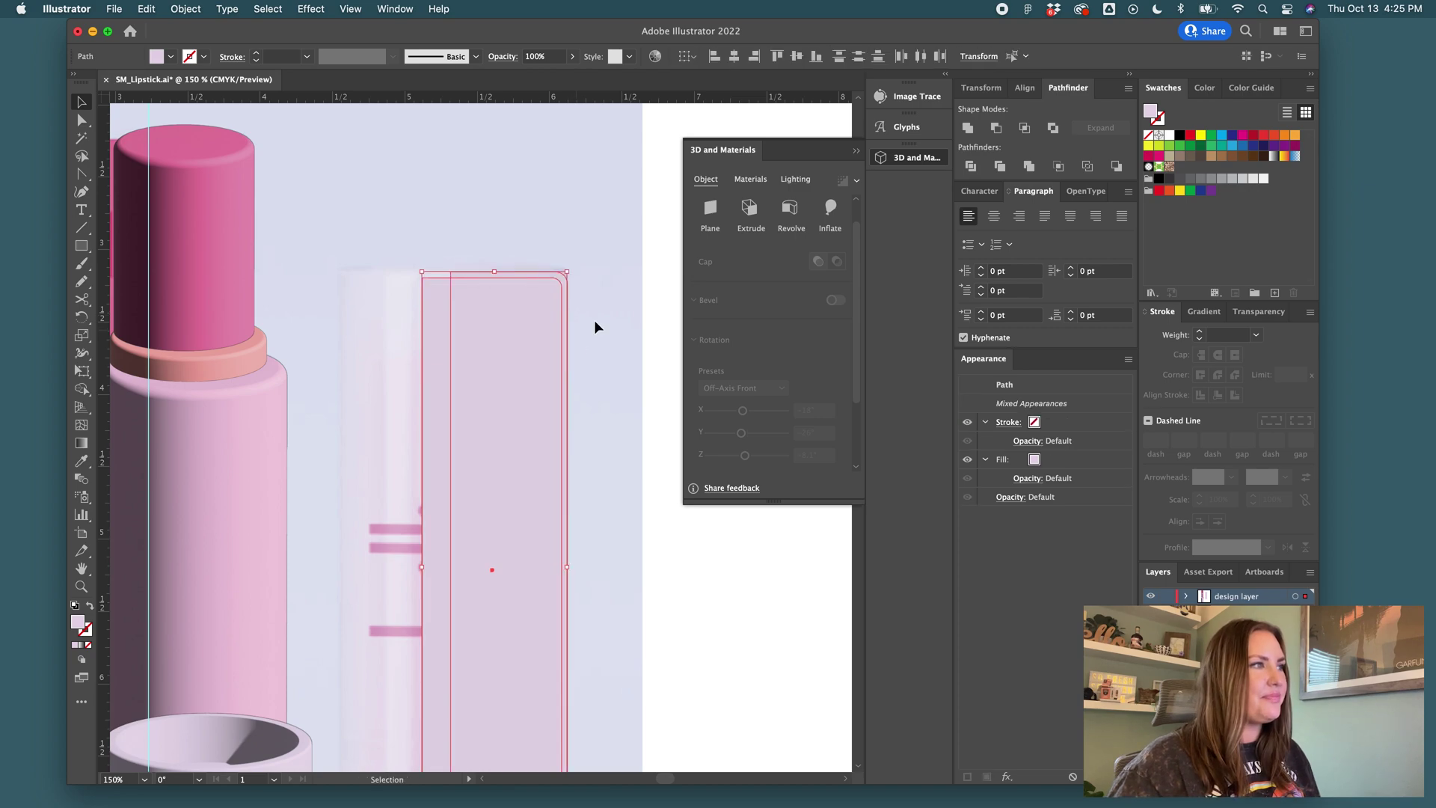
left_click(998, 131)
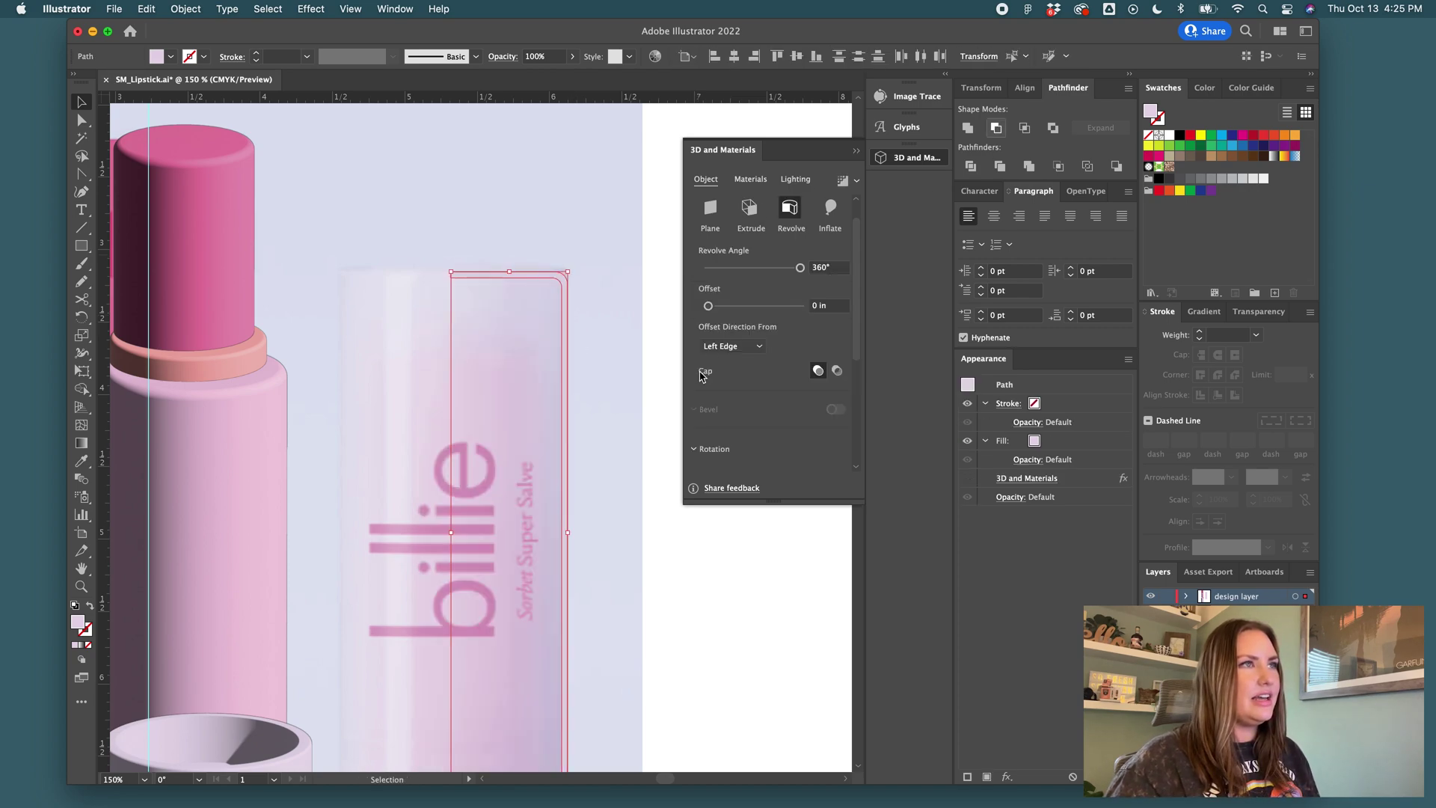
- Turn the 3D effect back on for the hollow cap profile
left_click(643, 370)
left_click(568, 327)
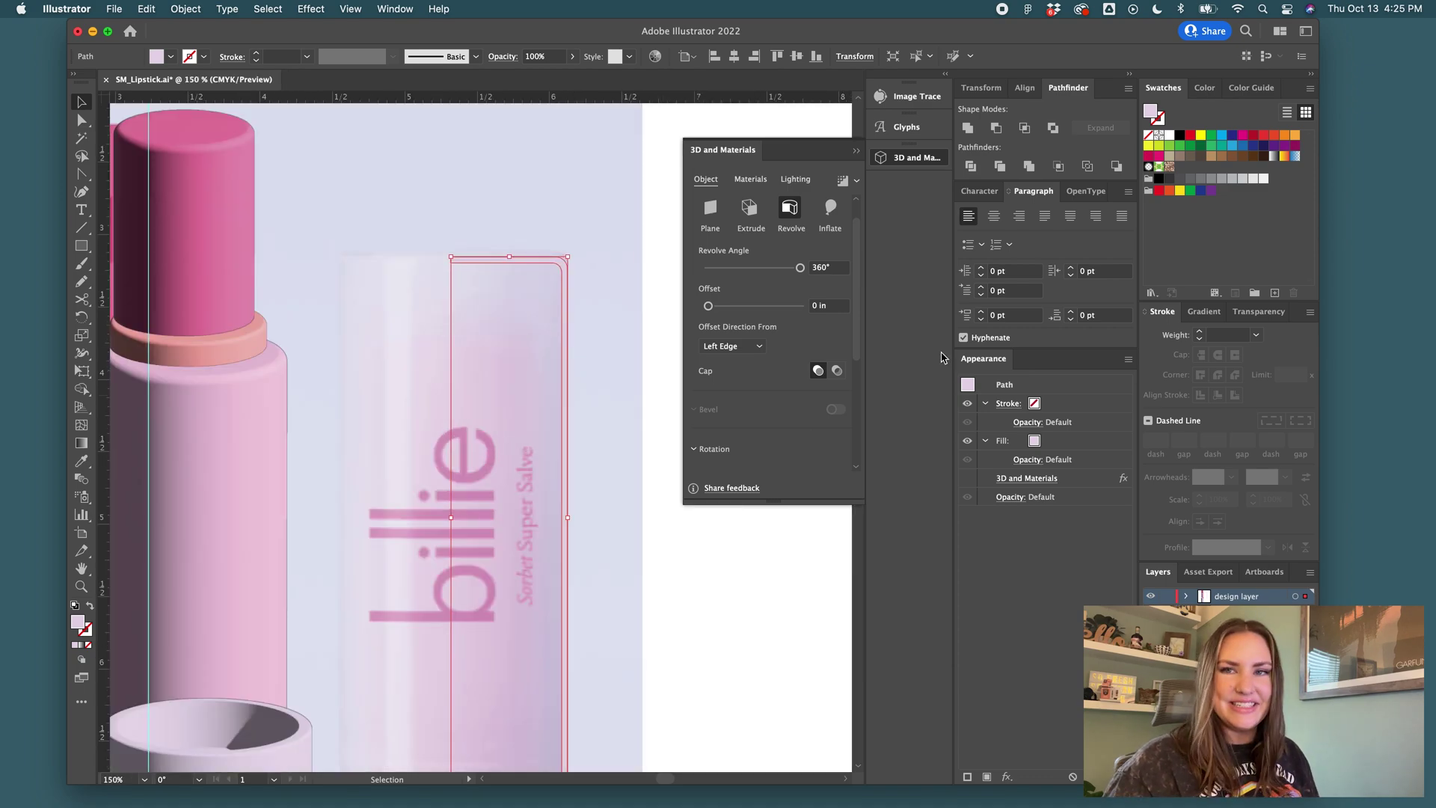
left_click(967, 478)
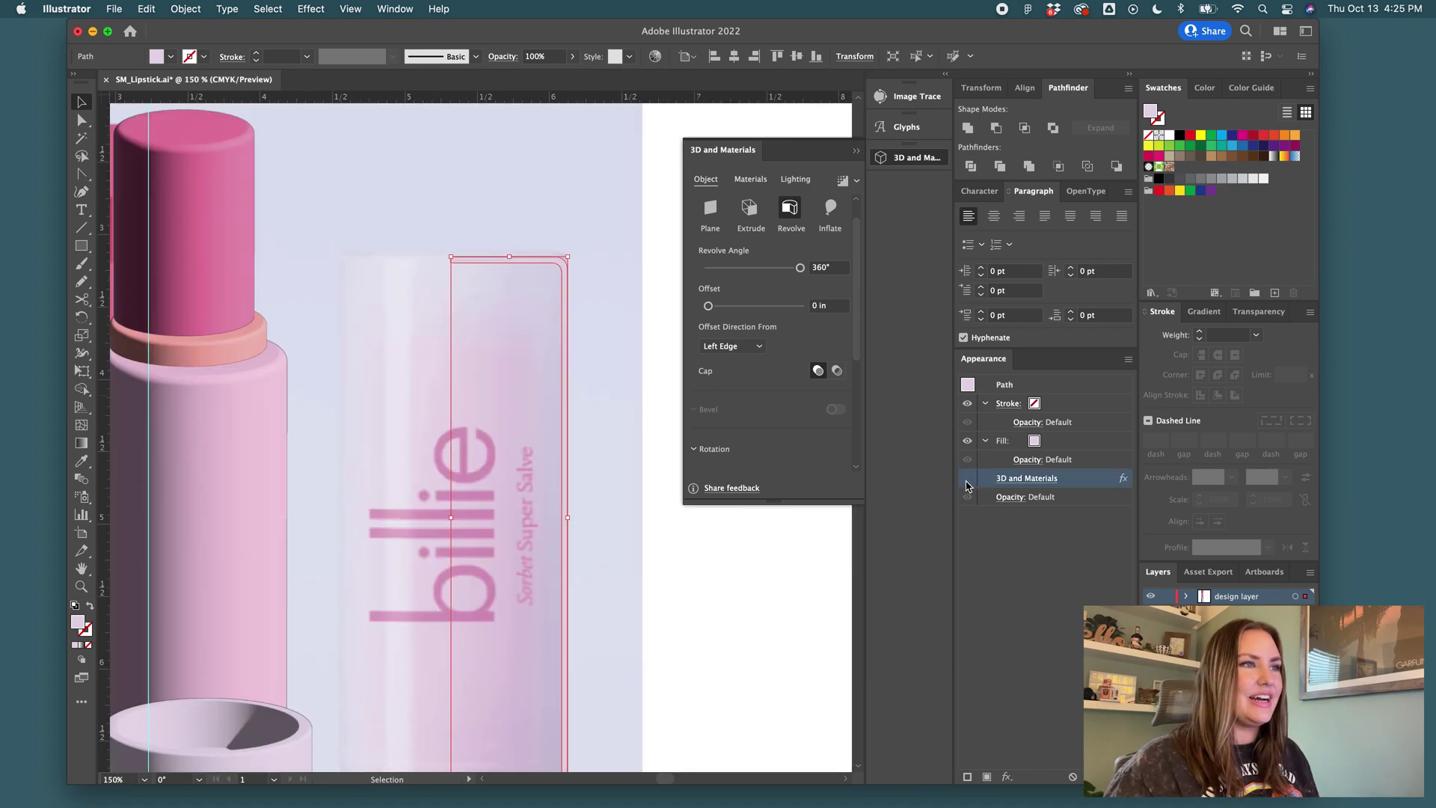
left_click(713, 570)
key("super+minus")
scroll(689, 557, "down", 2)
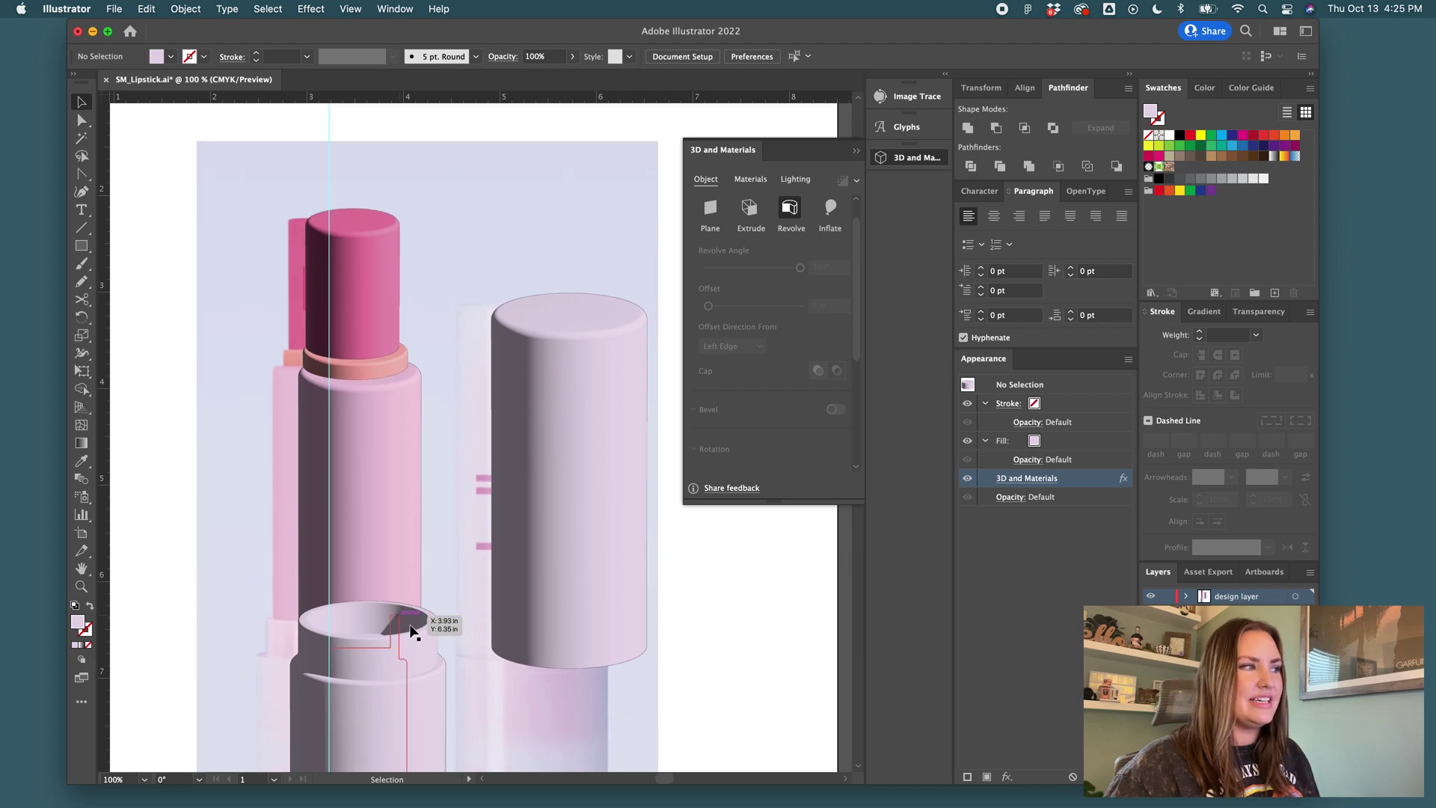
- Duplicate the 3D base beneath the cap and hide the 3D effect on both the copy and the cap
left_click_drag(411, 647, 603, 670, "alt")
left_click(593, 603, "shift")
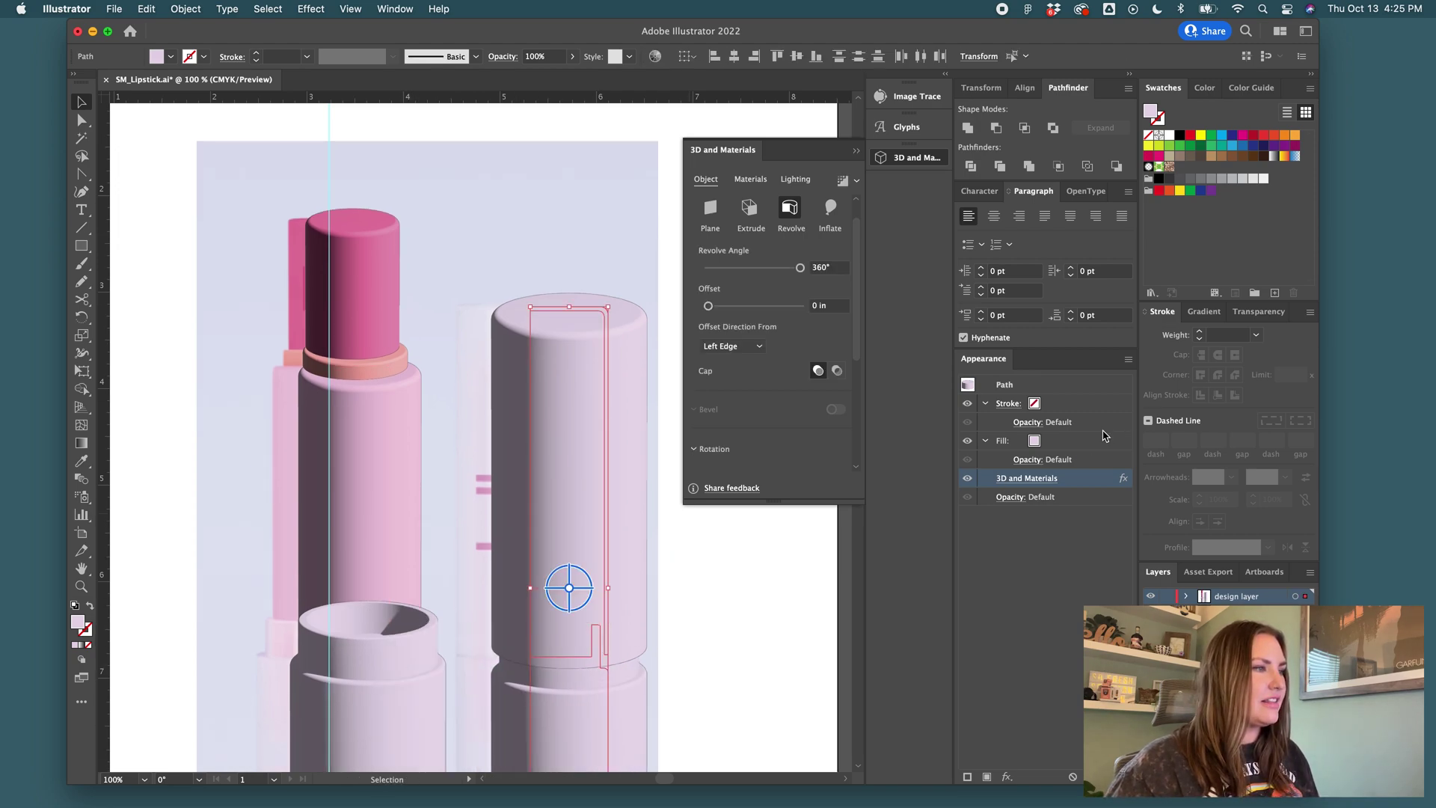
left_click(968, 479)
left_click(770, 660)
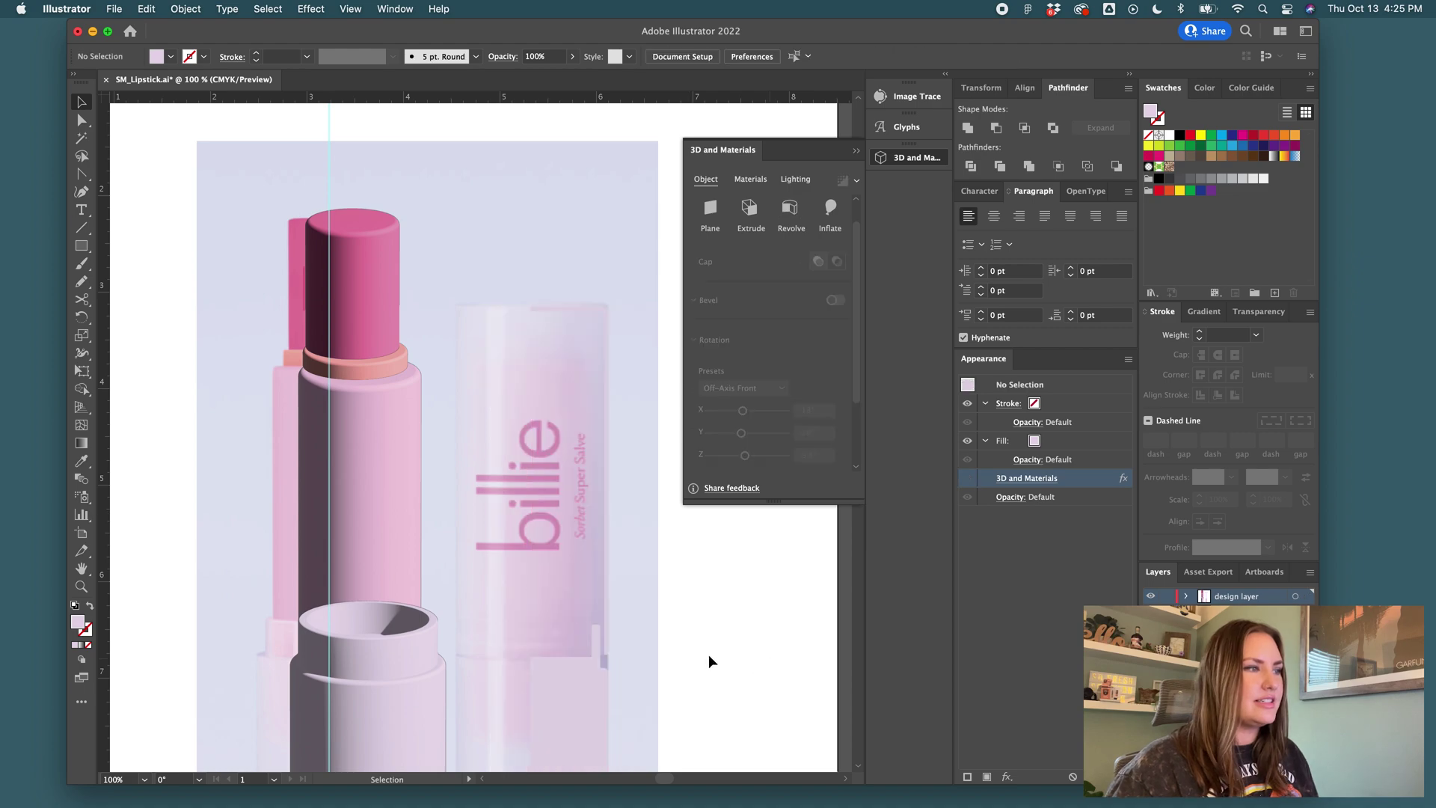
- Move the cap shell profile straight down until its lower edge meets the shoulder of the copied base profile
left_click(608, 521)
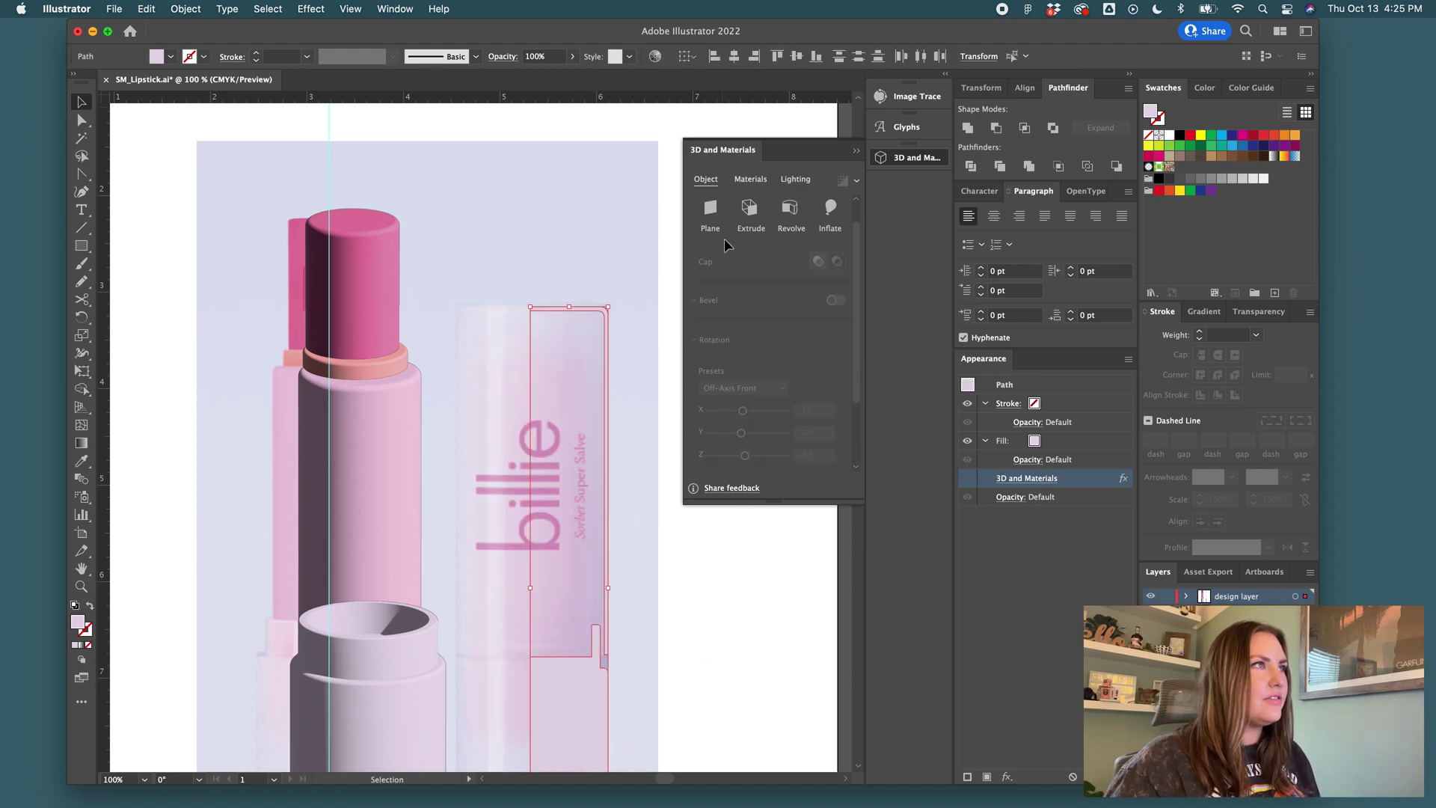
left_click(708, 717)
left_click_drag(609, 558, 610, 572, "shift")
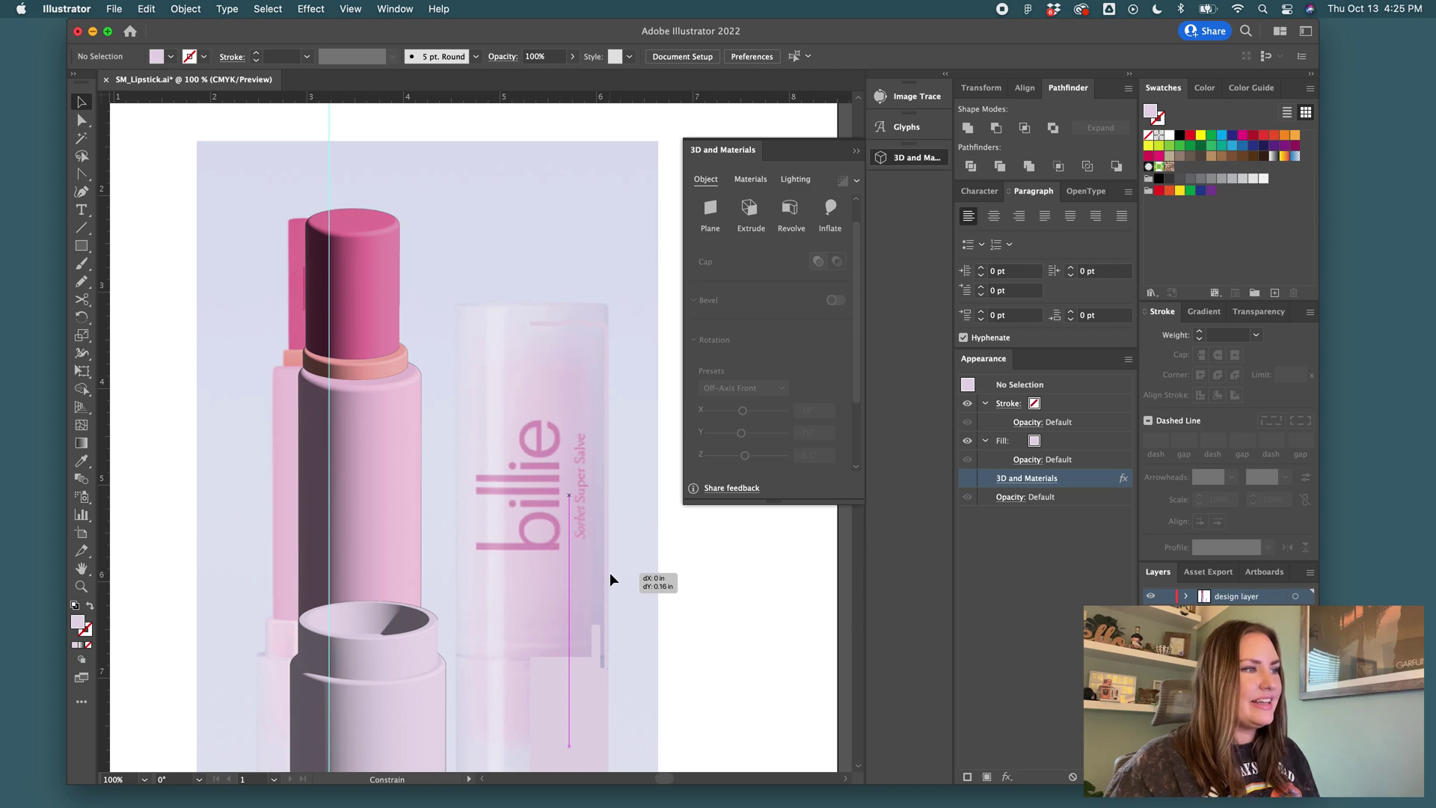
left_click_drag(609, 572, 609, 572)
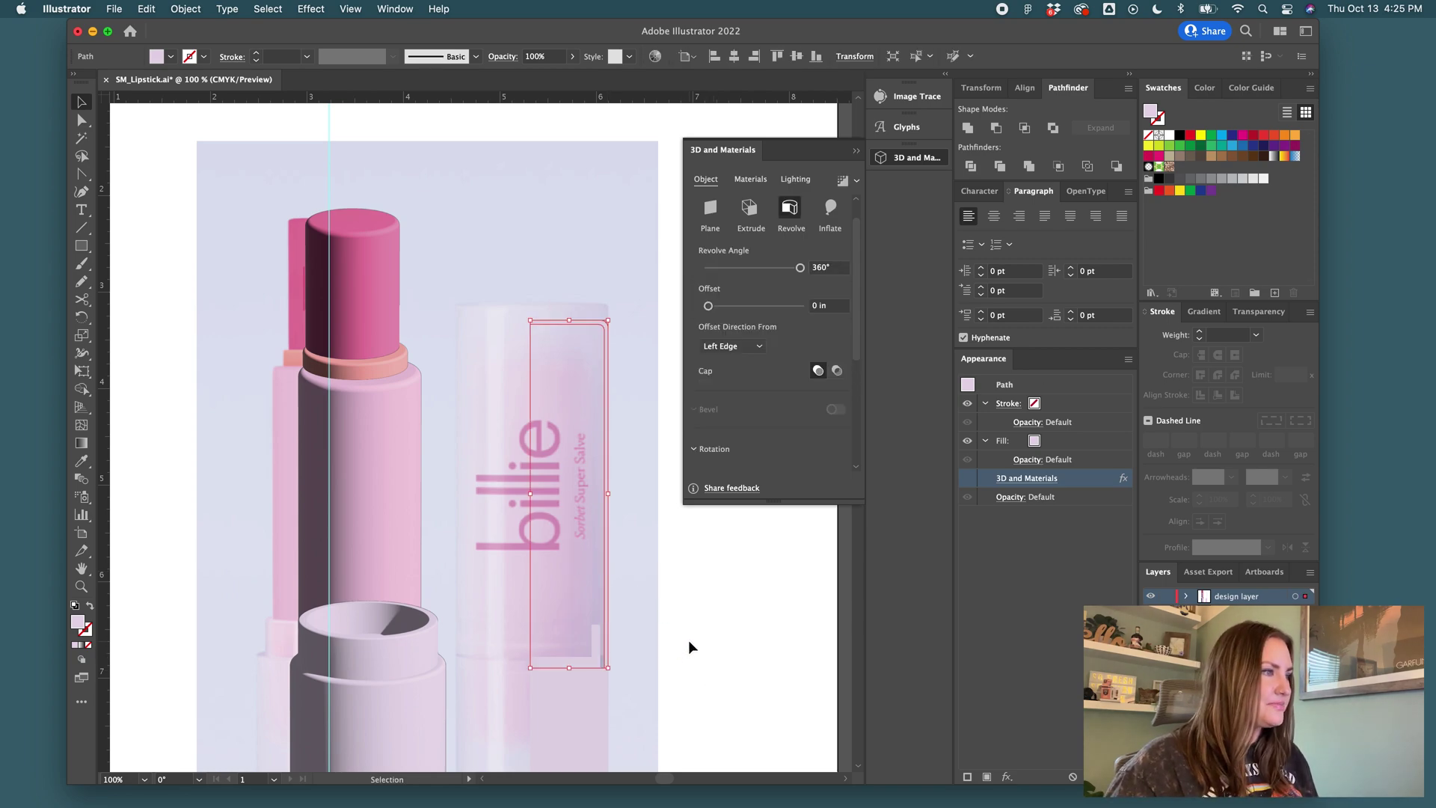
- Shift the inner wall points of the cap shell inward to thicken its side wall up to the base's neck
key("a")
scroll(606, 662, "up", 2, "alt")
left_click(604, 673)
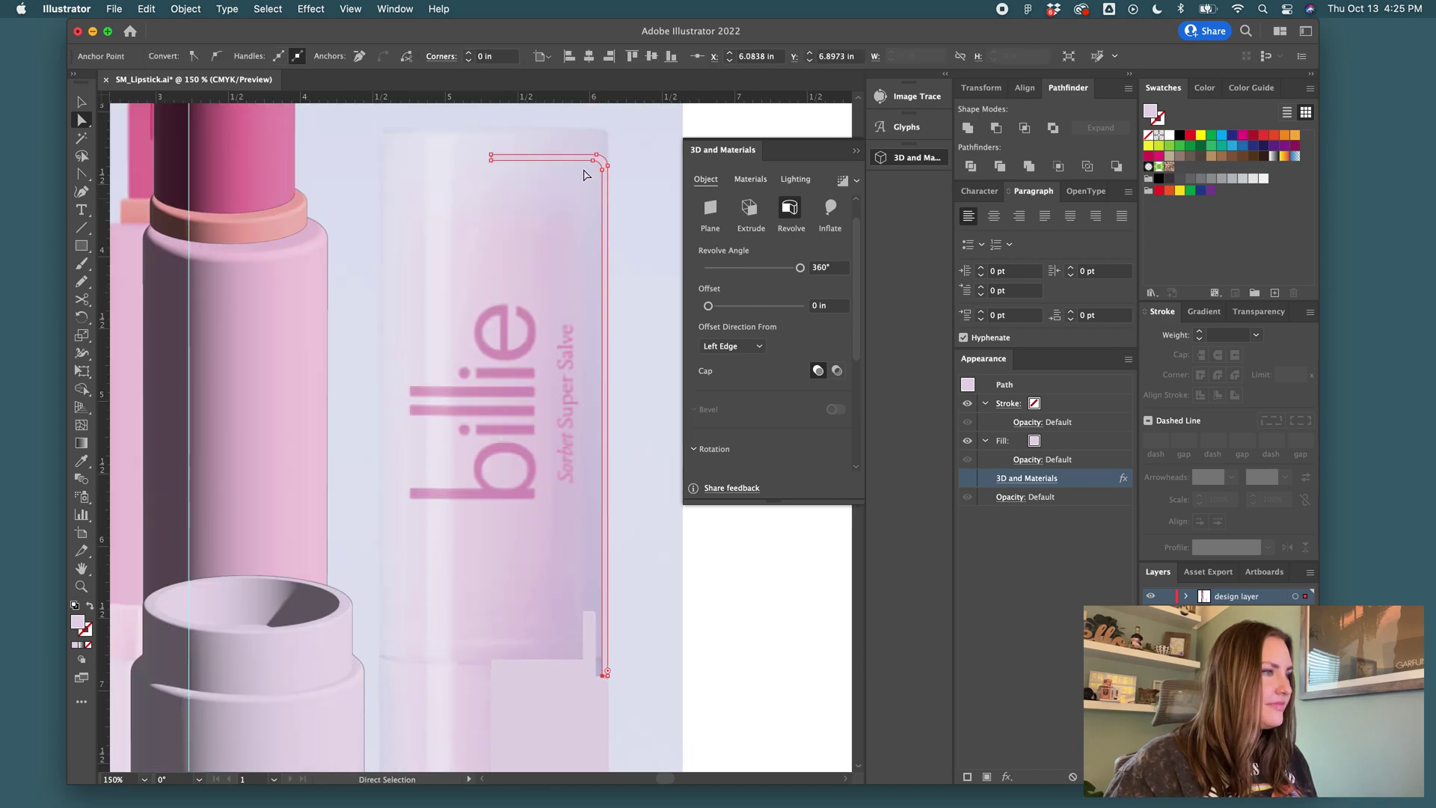
left_click_drag(600, 171, 597, 169, "shift")
key("v")
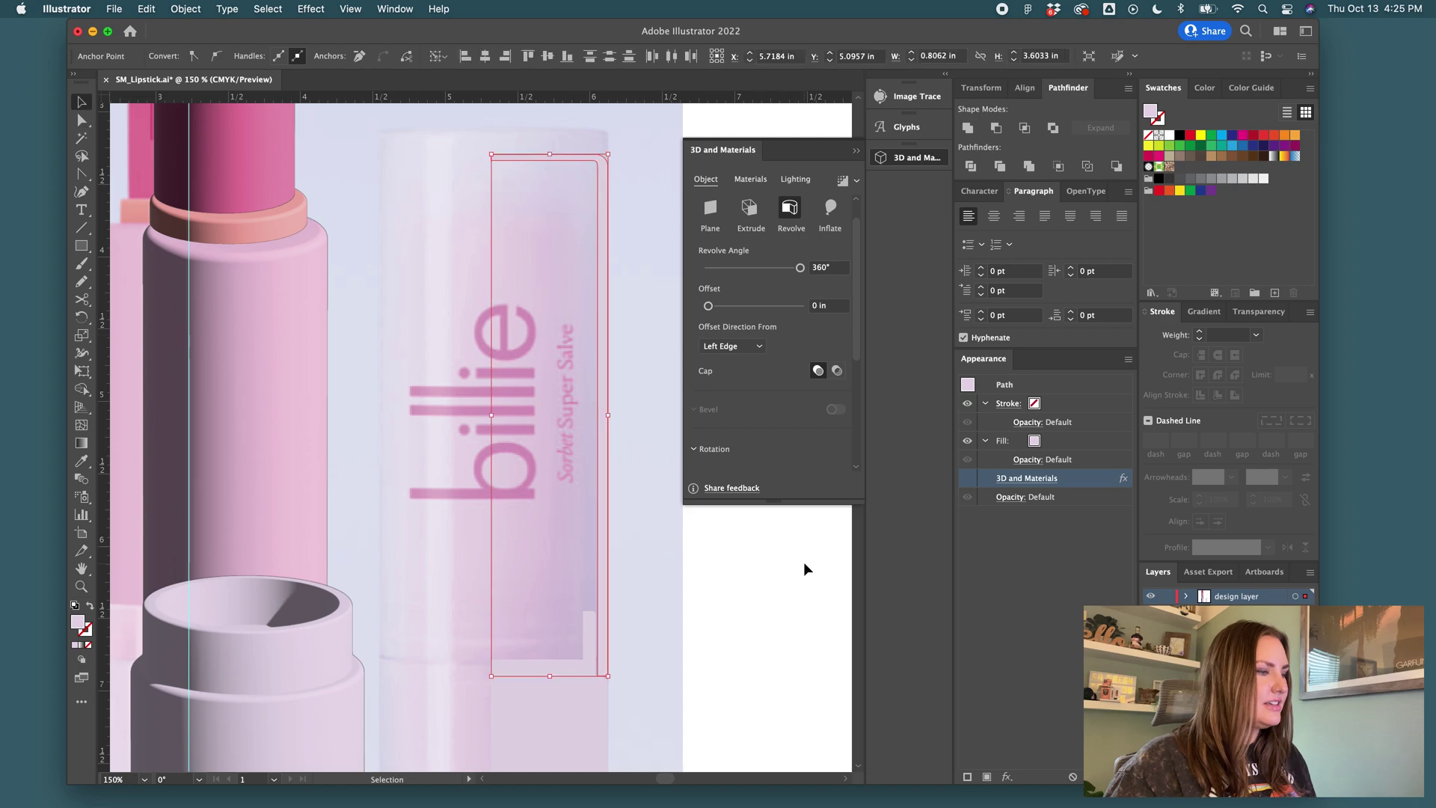
- Make the outer shoulder corner of the copied base profile square so it meets the cap shell's lower edge
left_click(803, 563)
left_click(585, 692)
key("a")
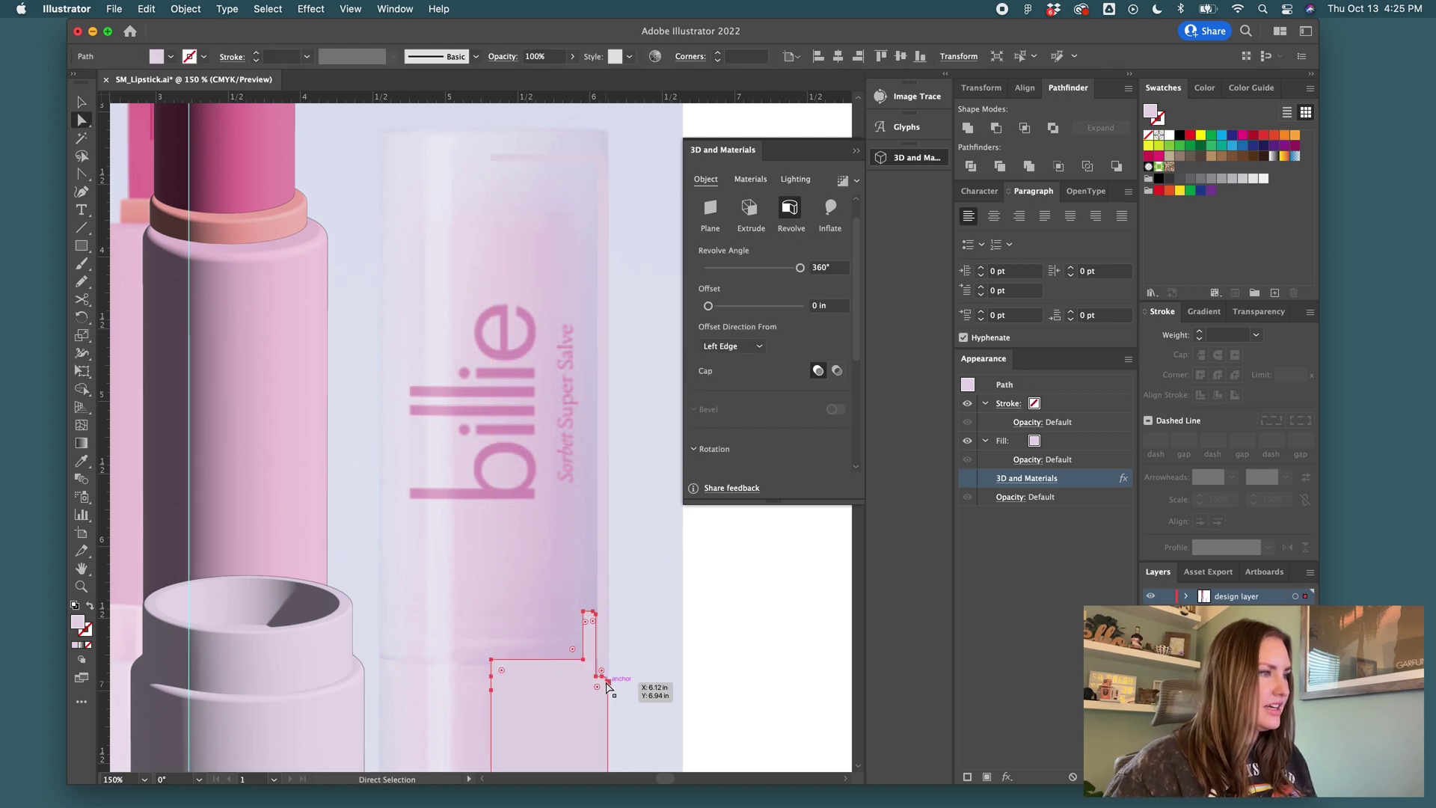
scroll(602, 684, "up", 3, "alt")
mouse_move(601, 673)
left_mouse_down()
mouse_move(623, 661)
mouse_move(609, 660)
left_mouse_up()
key("v")
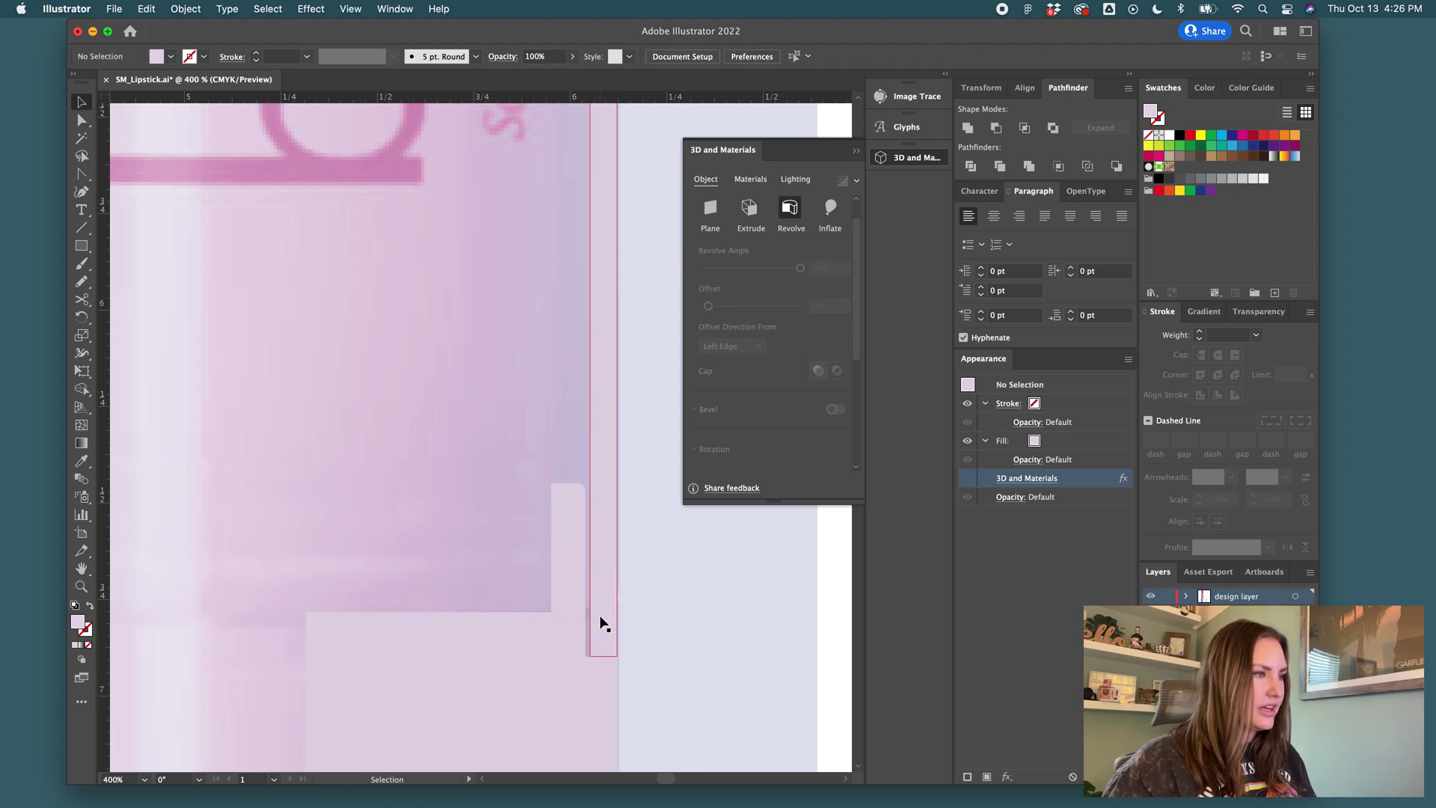
- Delete the original 3D base and move the reshaped base profile into its place against the vertical guide
scroll(604, 622, "down", 3, "alt")
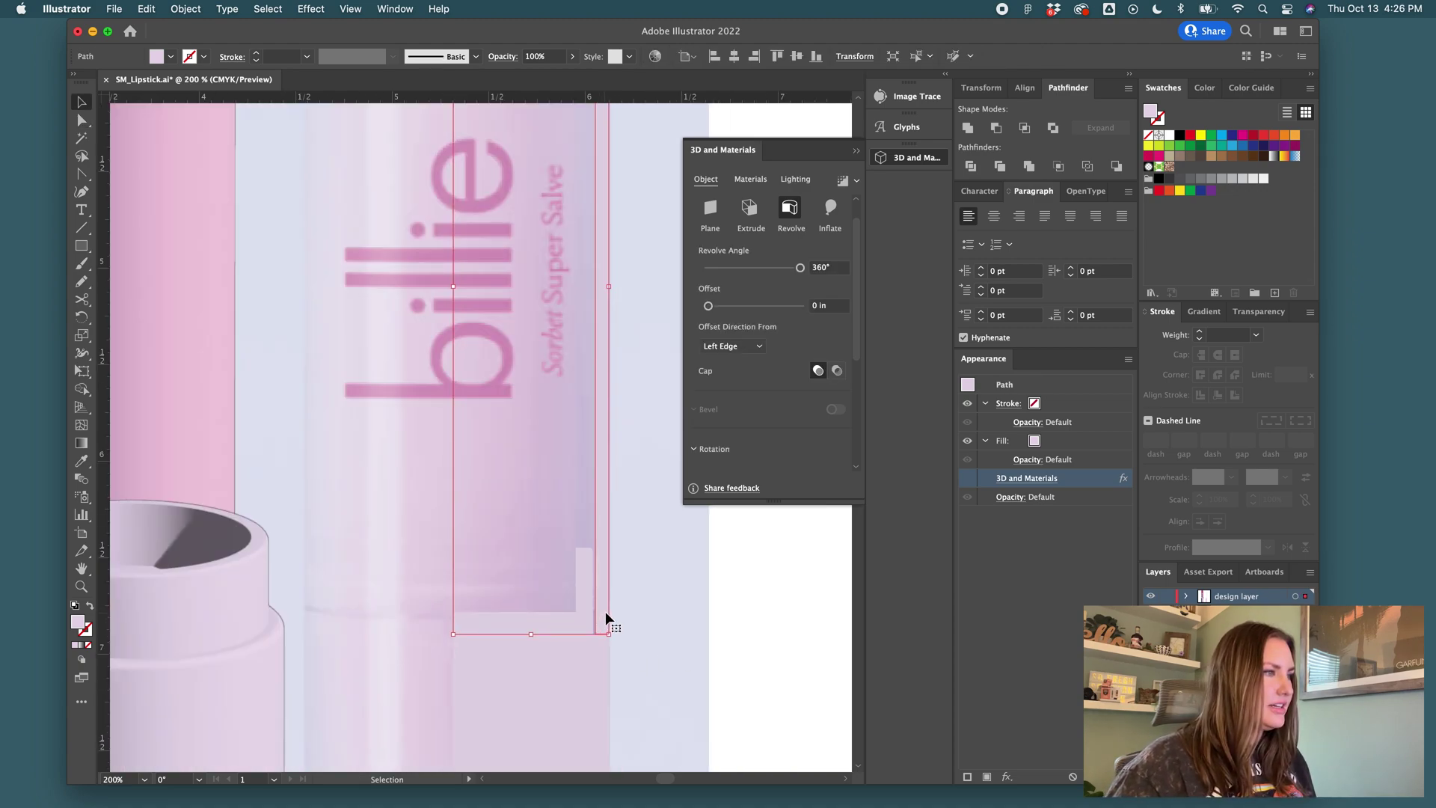
scroll(605, 612, "up", 1)
scroll(604, 611, "down", 1, "alt")
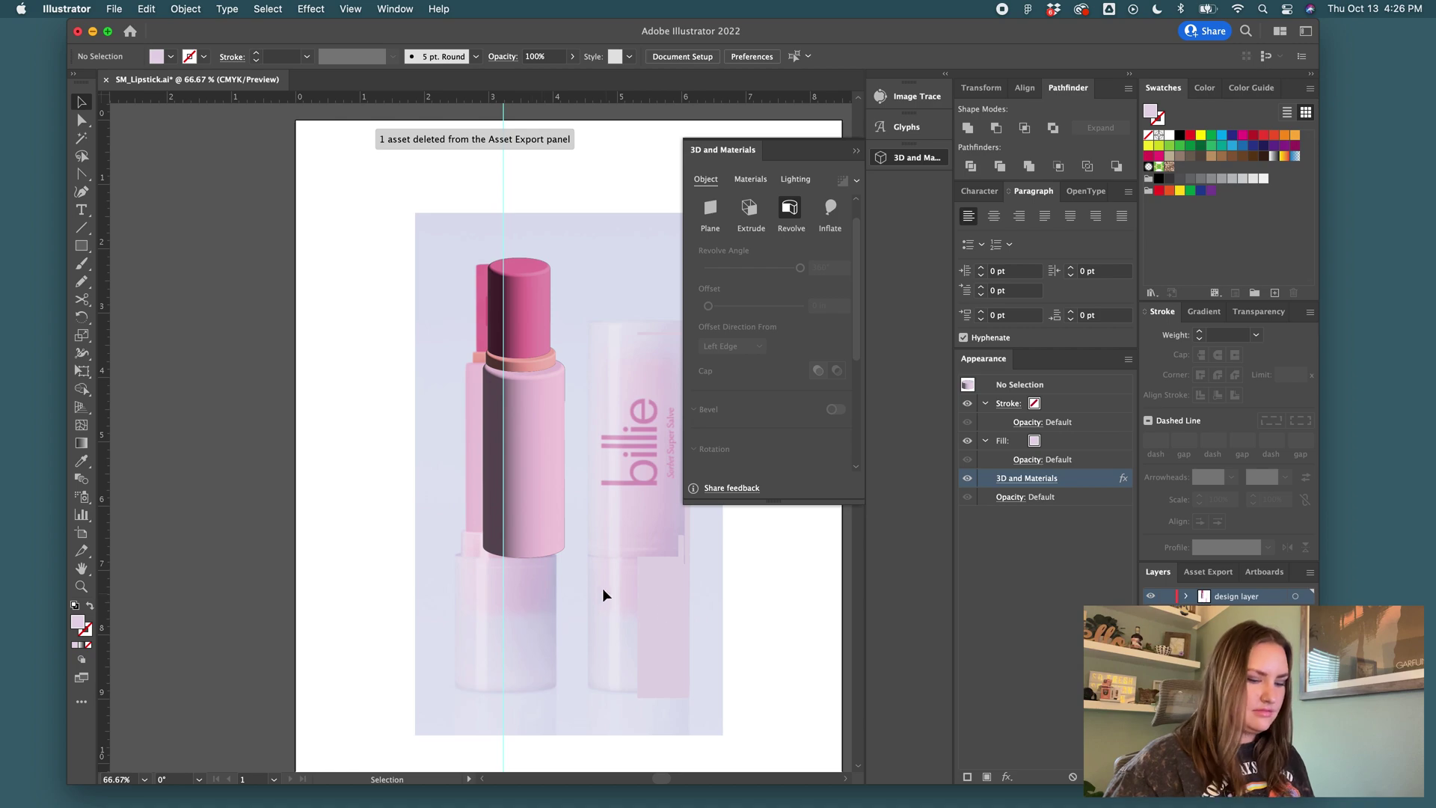
left_click_drag(666, 615, 537, 608)
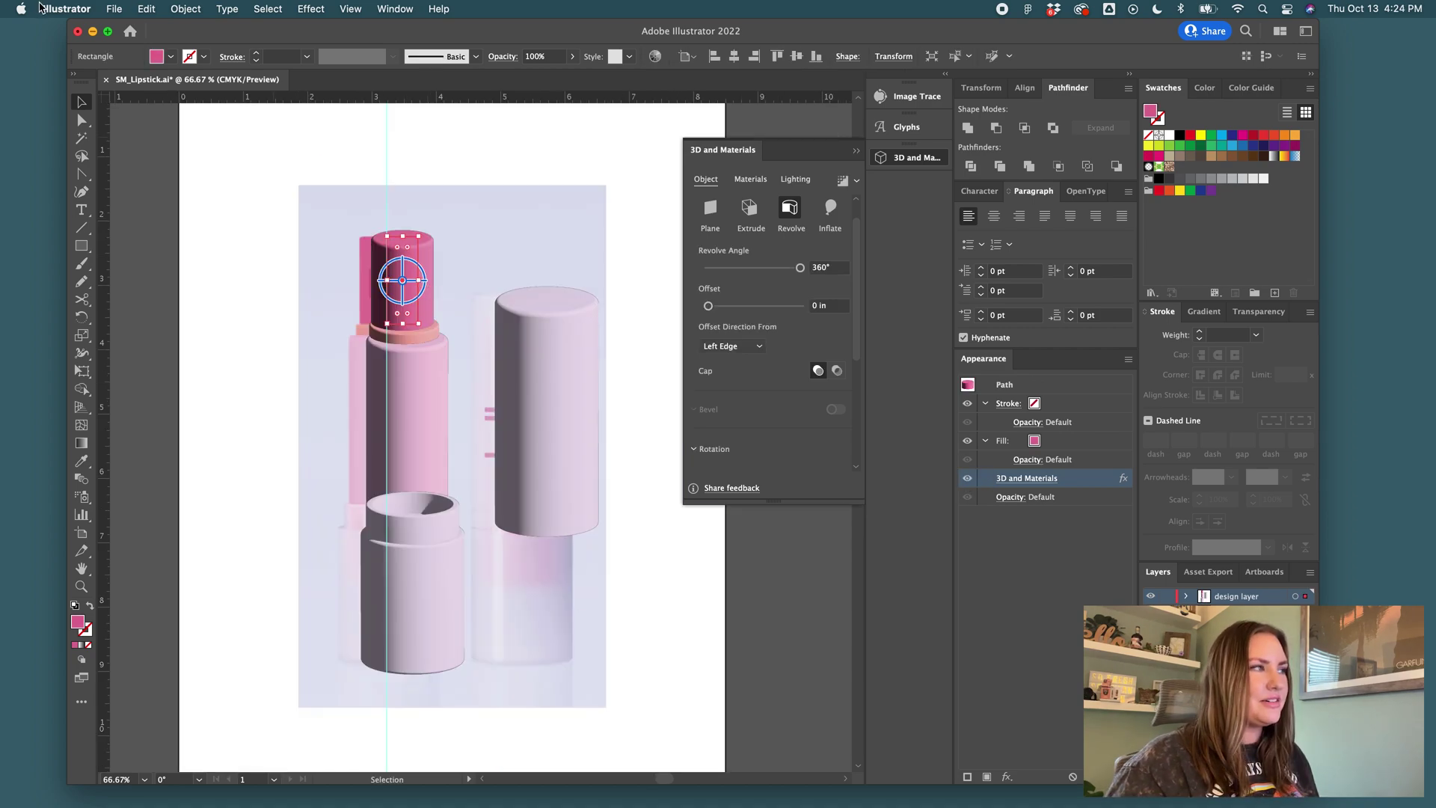
- Add the 3D lipstick bullet as an export asset and leave Export for Screens without exporting
left_click(115, 9)
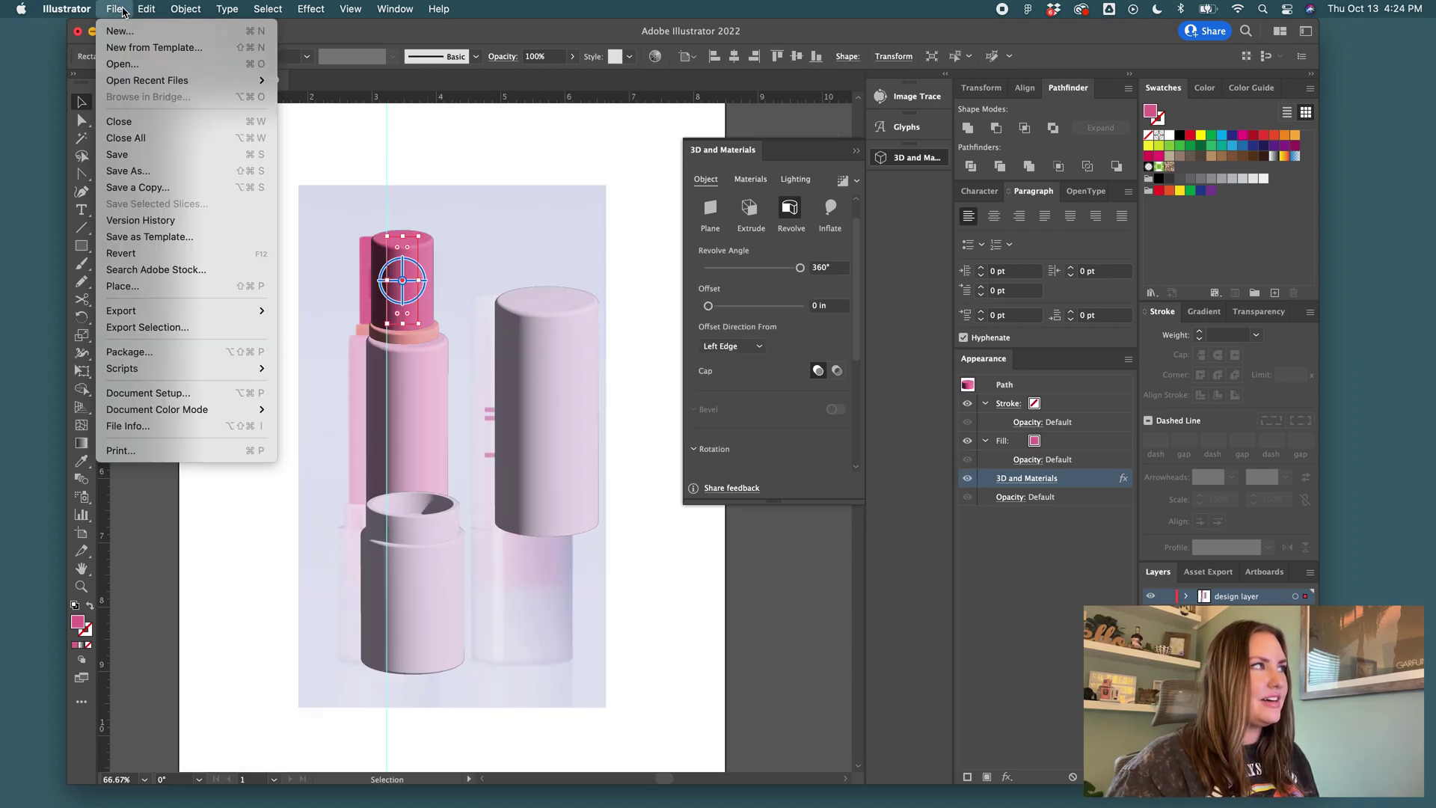
left_click(147, 327)
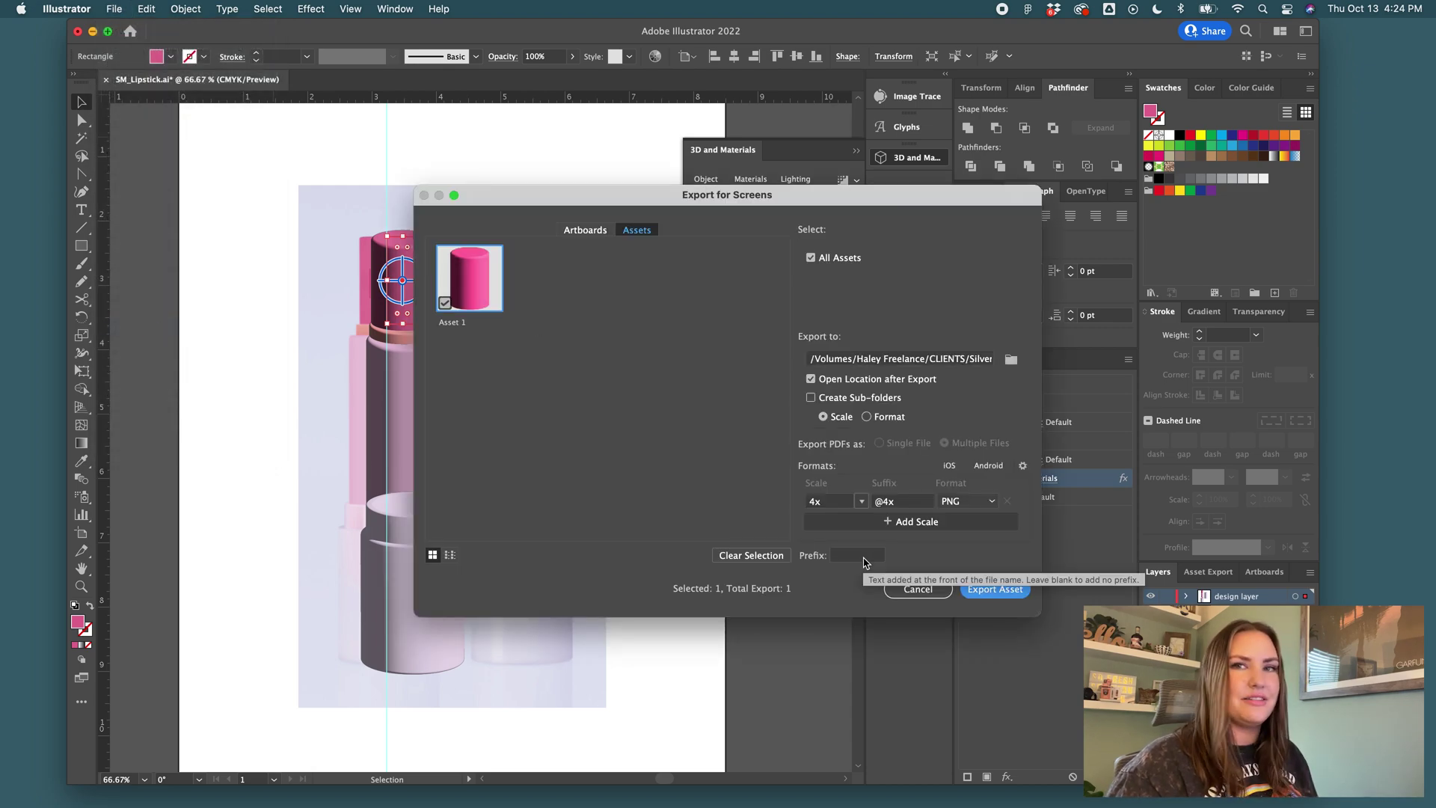
left_click(917, 588)
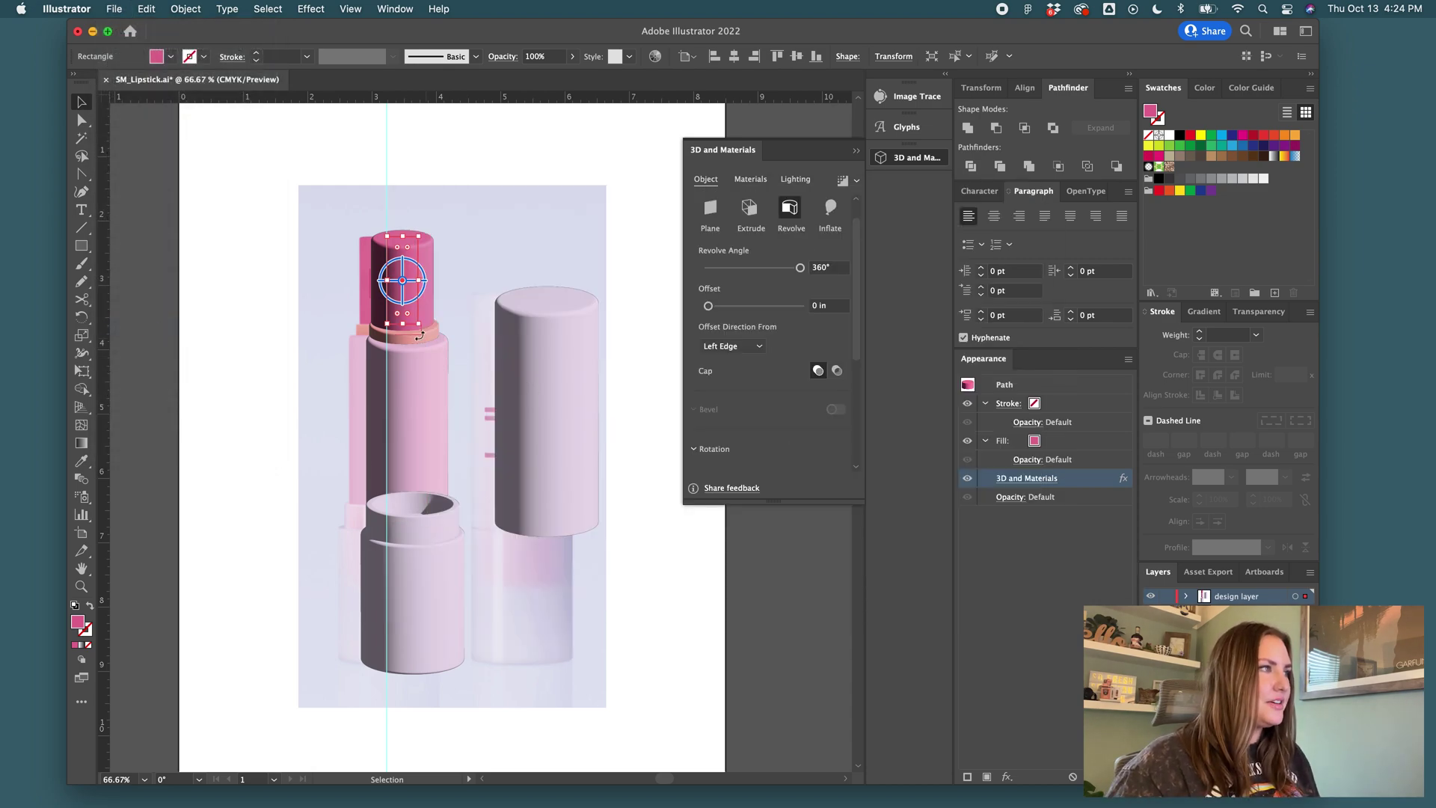
- Add the coral ring below the bullet as an export asset and leave Export for Screens without exporting
left_click(420, 334)
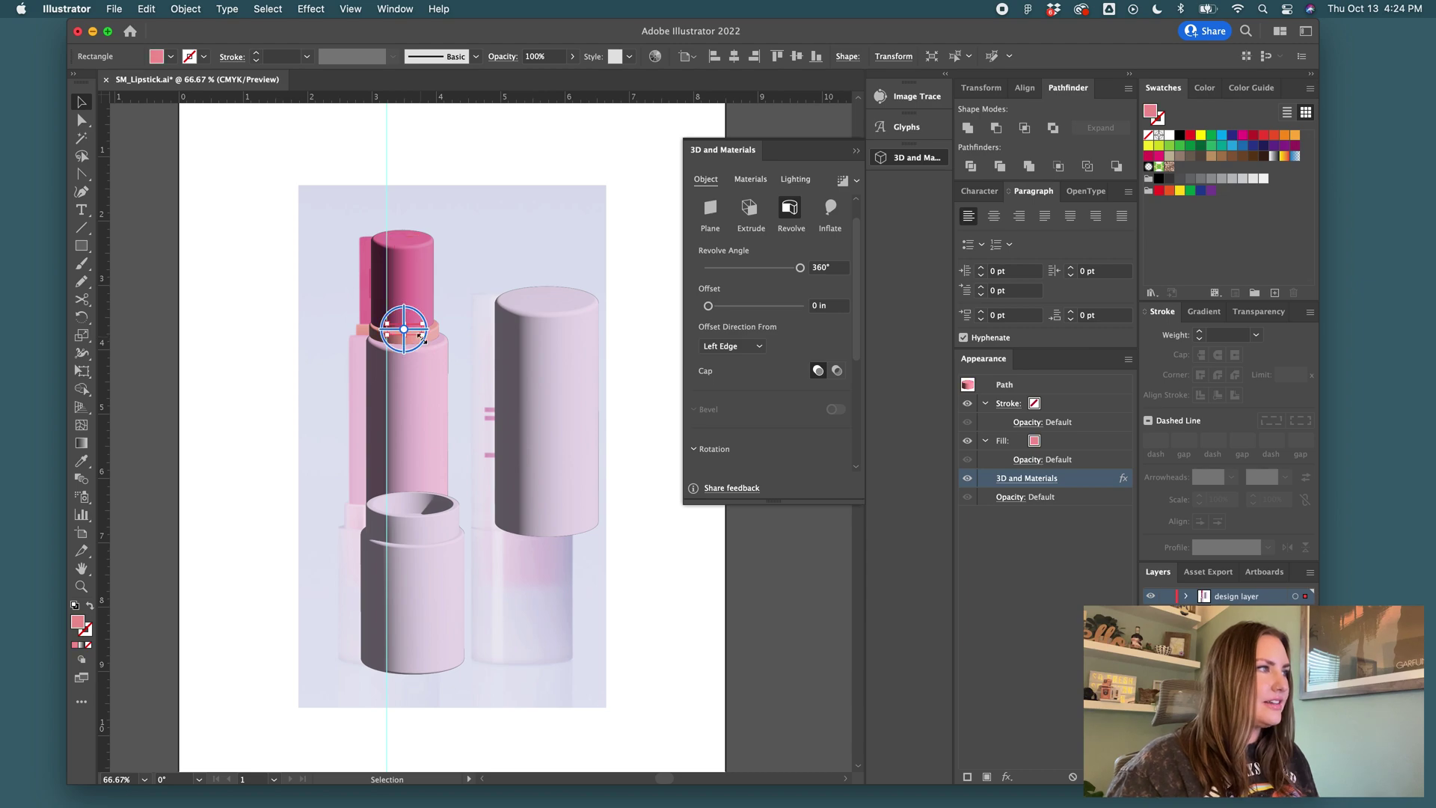
left_click(116, 10)
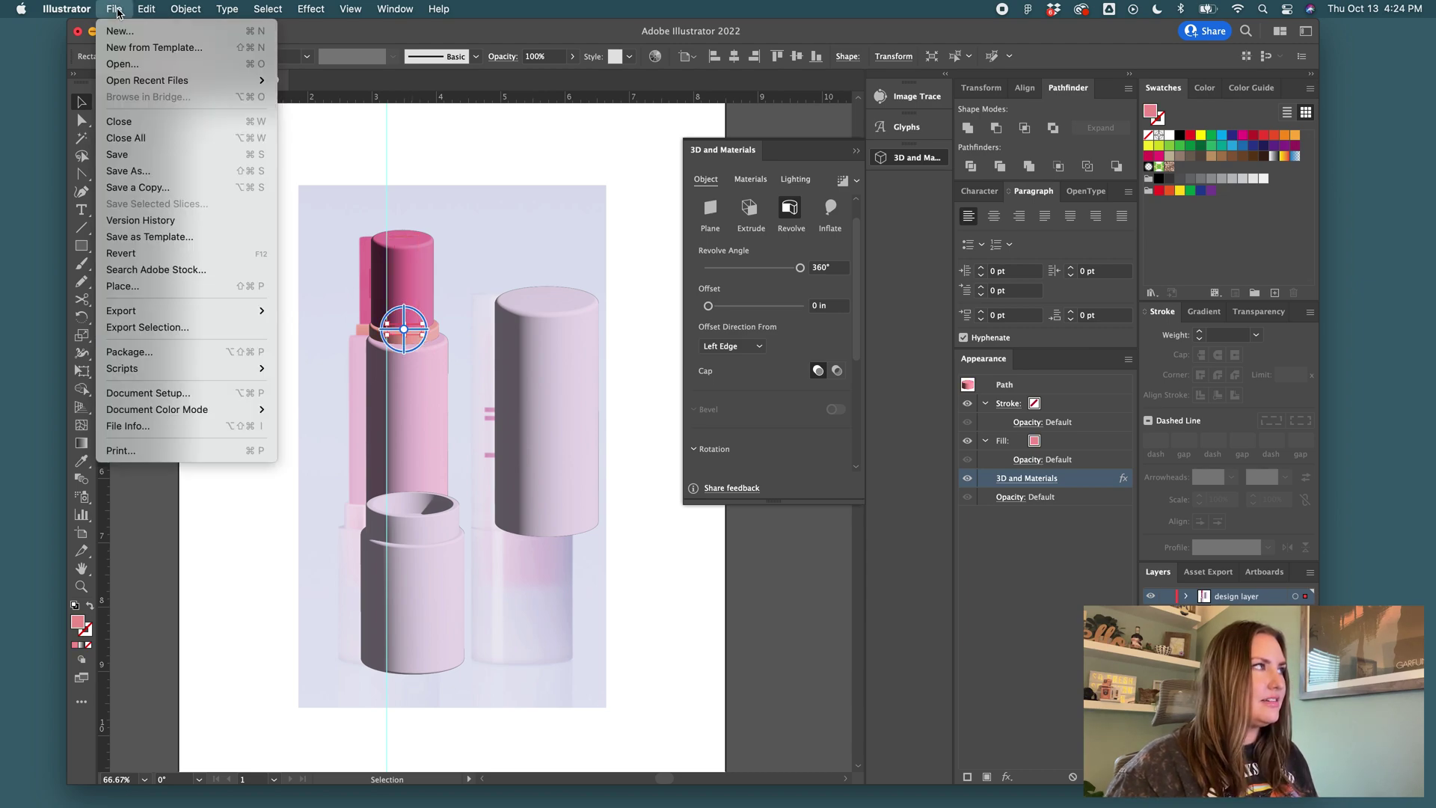
left_click(205, 326)
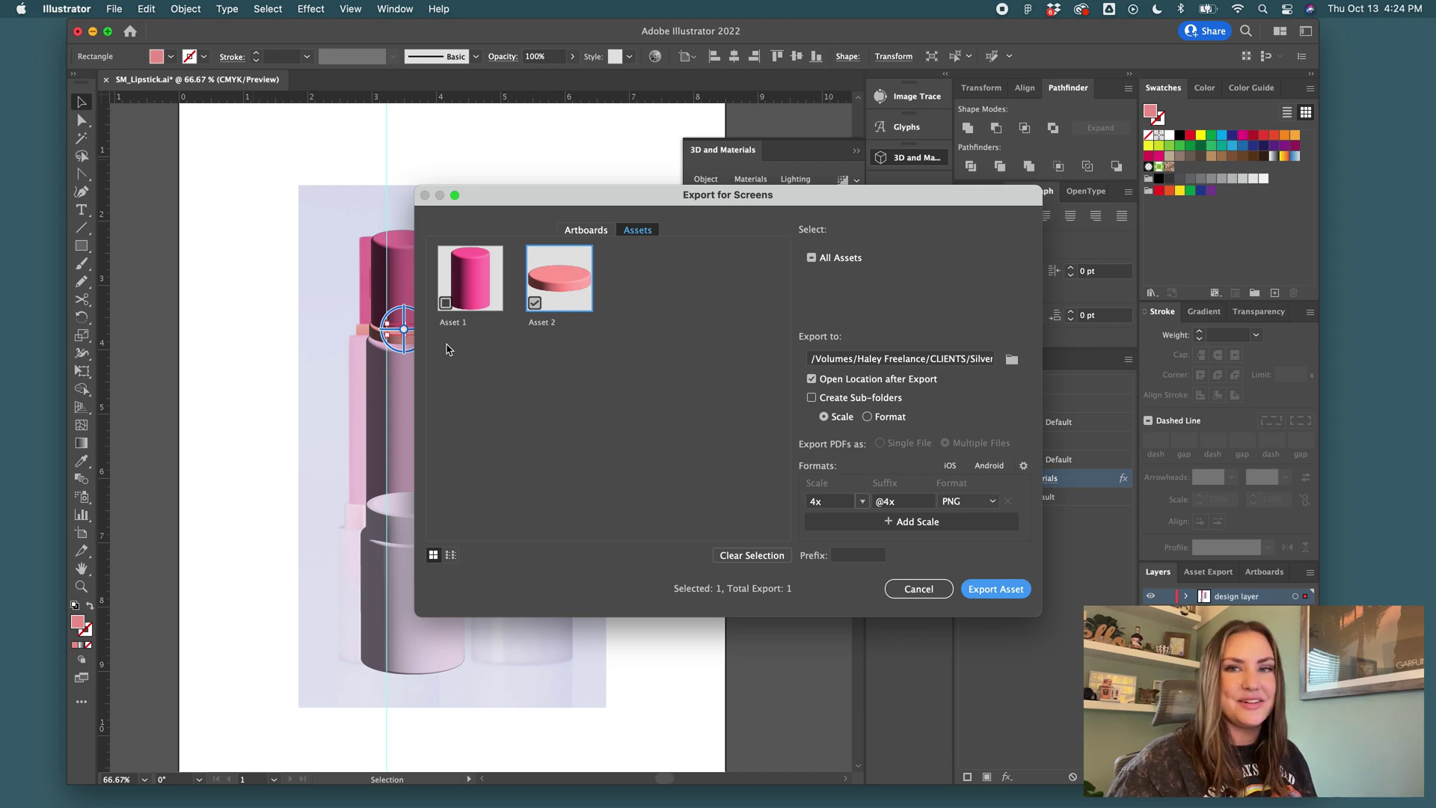
left_click(926, 591)
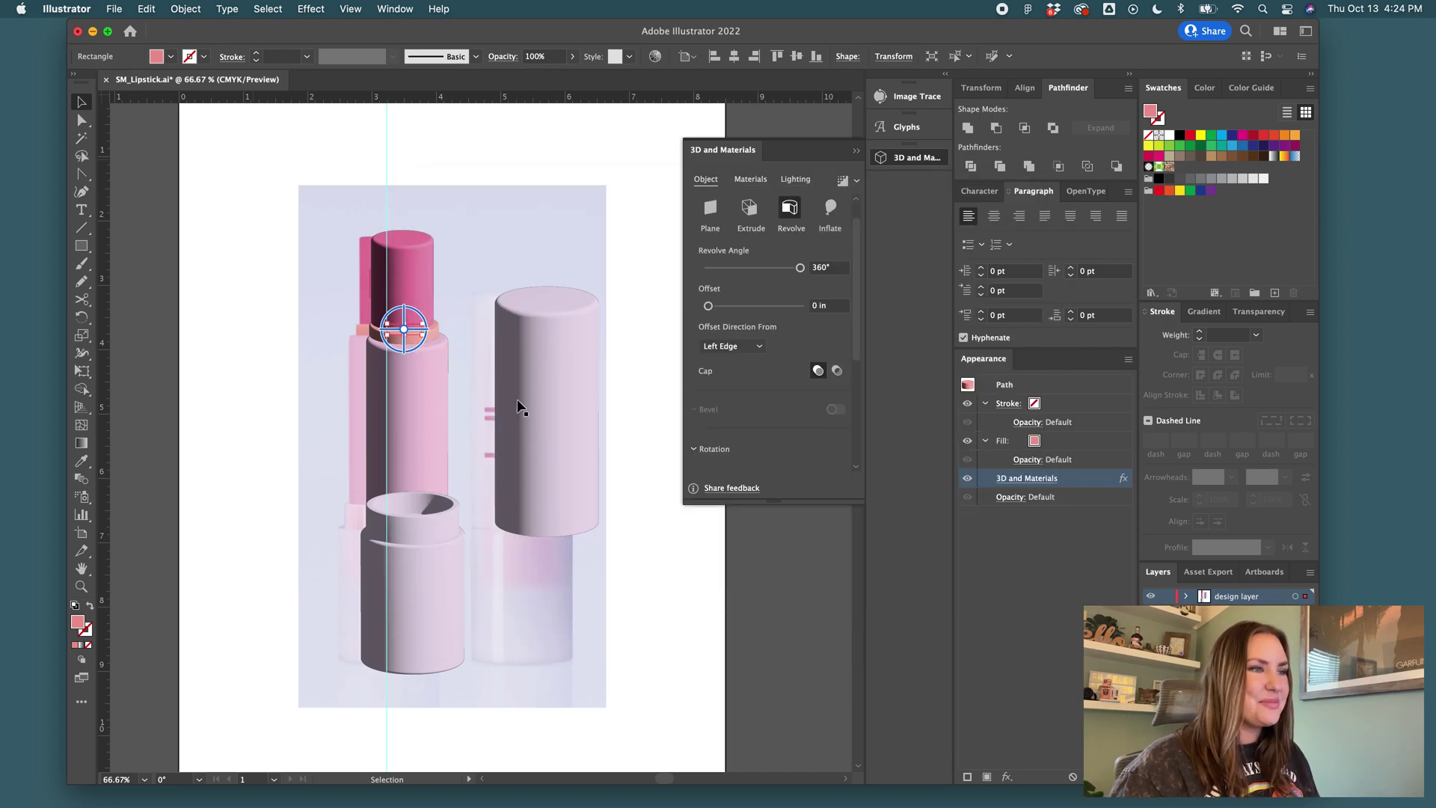
- Add the pink inner tube as an export asset and leave Export for Screens without exporting
left_click(422, 382)
left_click(118, 10)
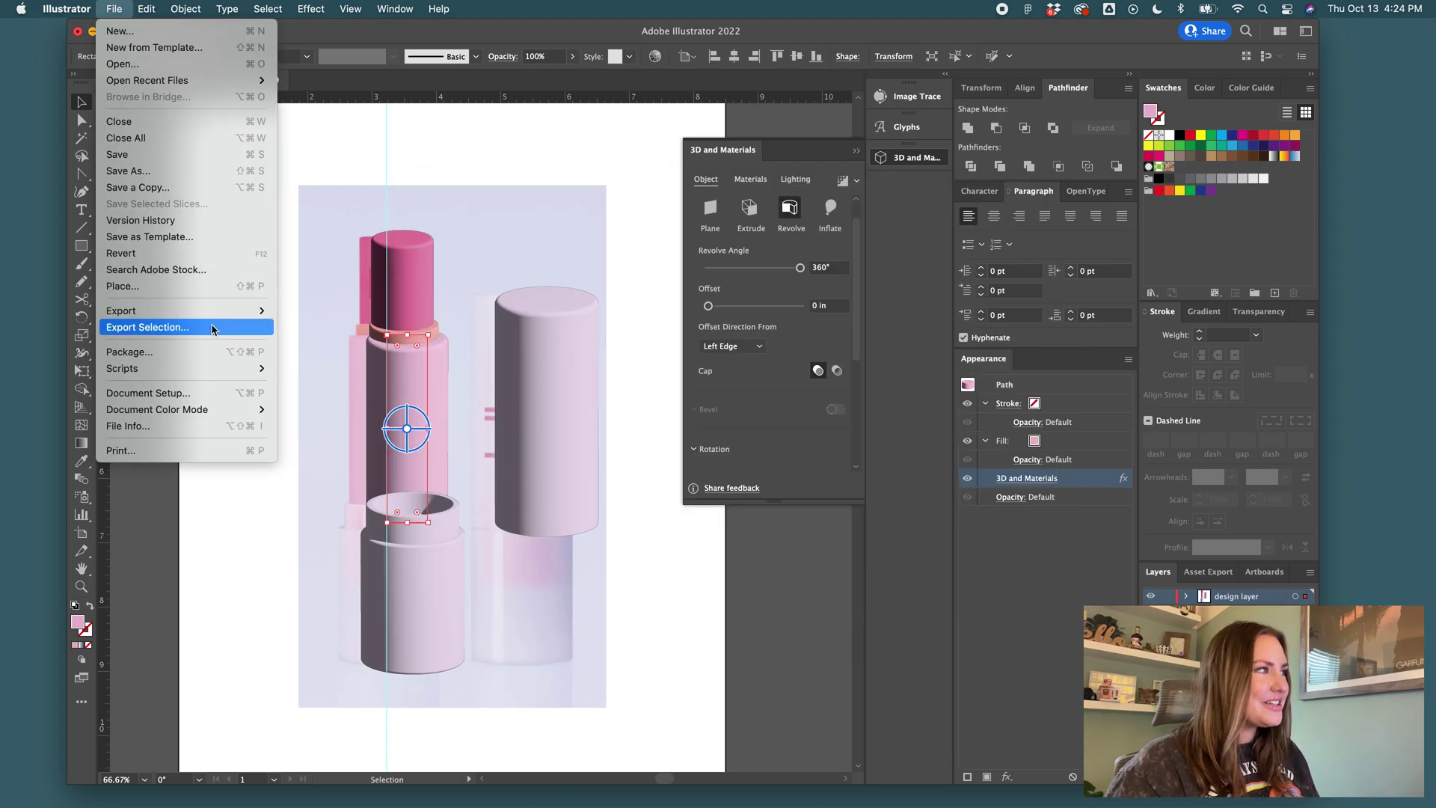
left_click(218, 327)
left_click(919, 589)
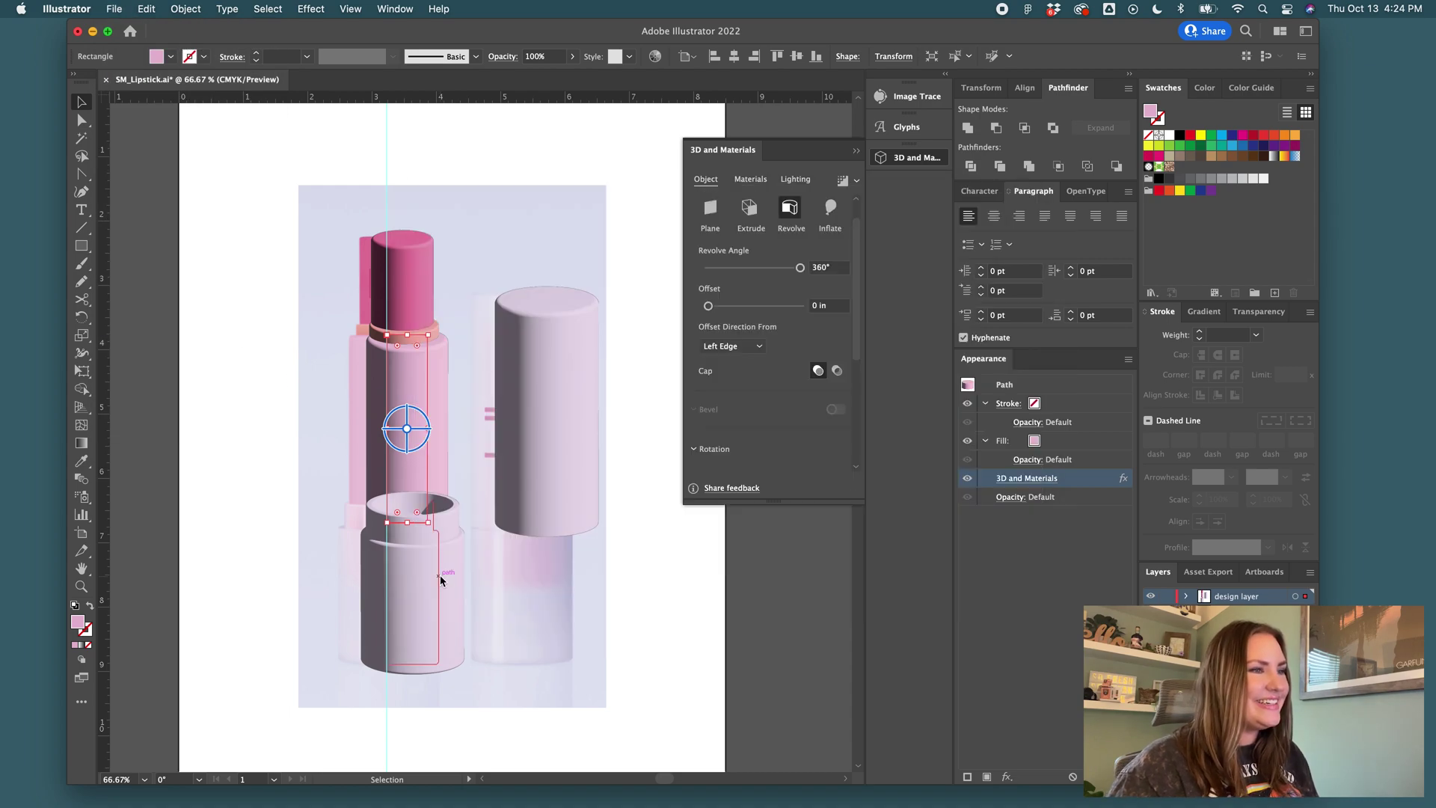
- Select the lilac base and add it as an export asset in Export for Screens
left_click(419, 569)
left_click(114, 10)
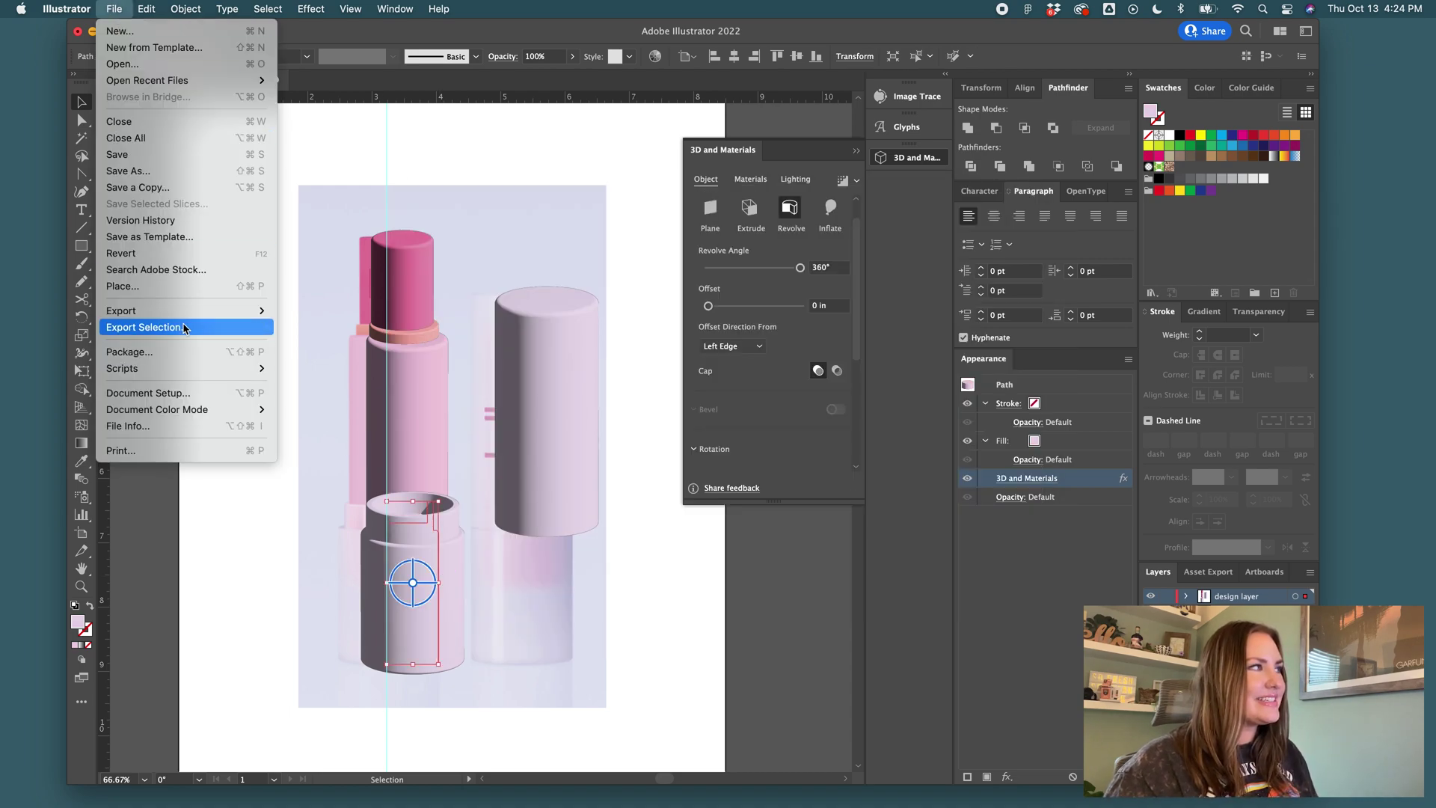
left_click(168, 327)
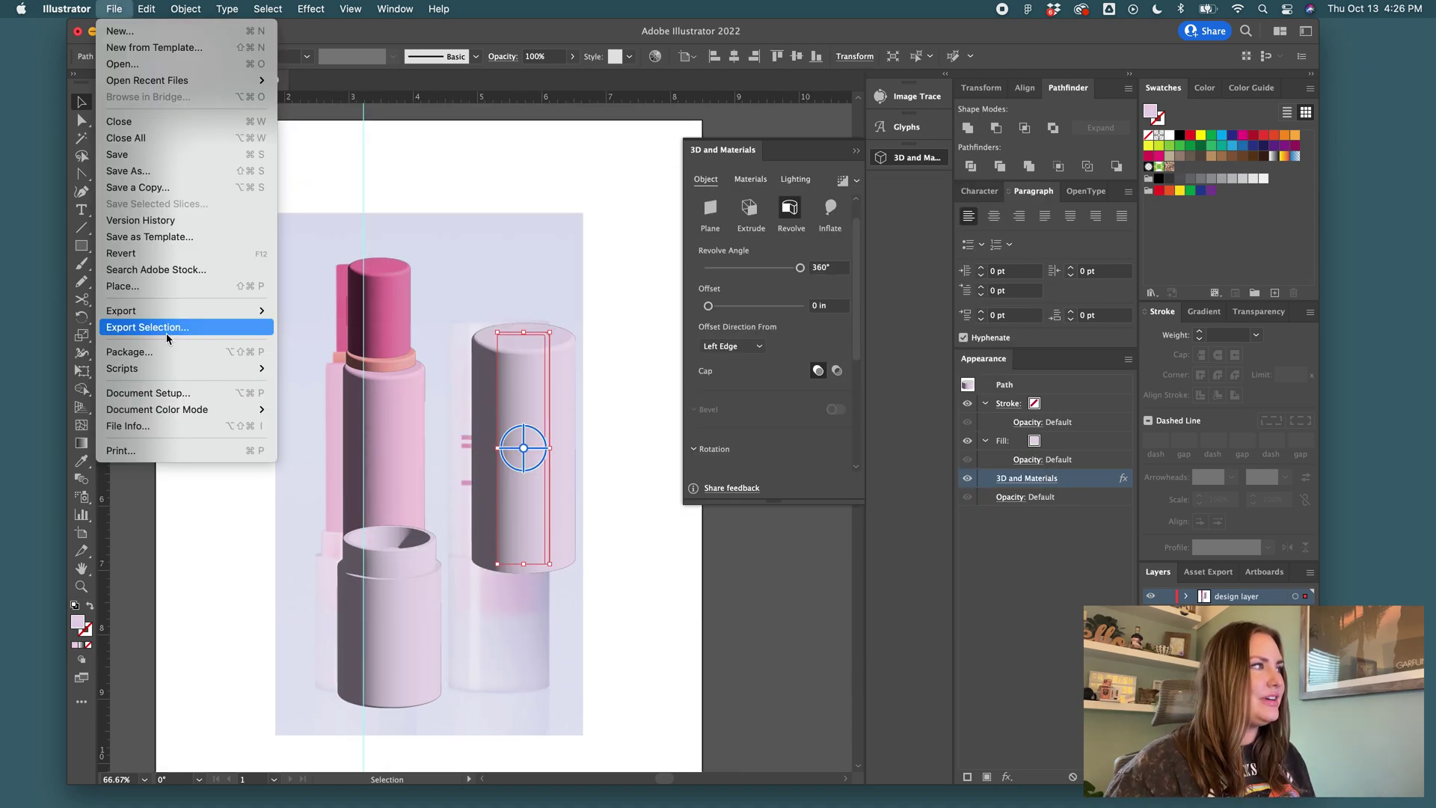
left_click(167, 333)
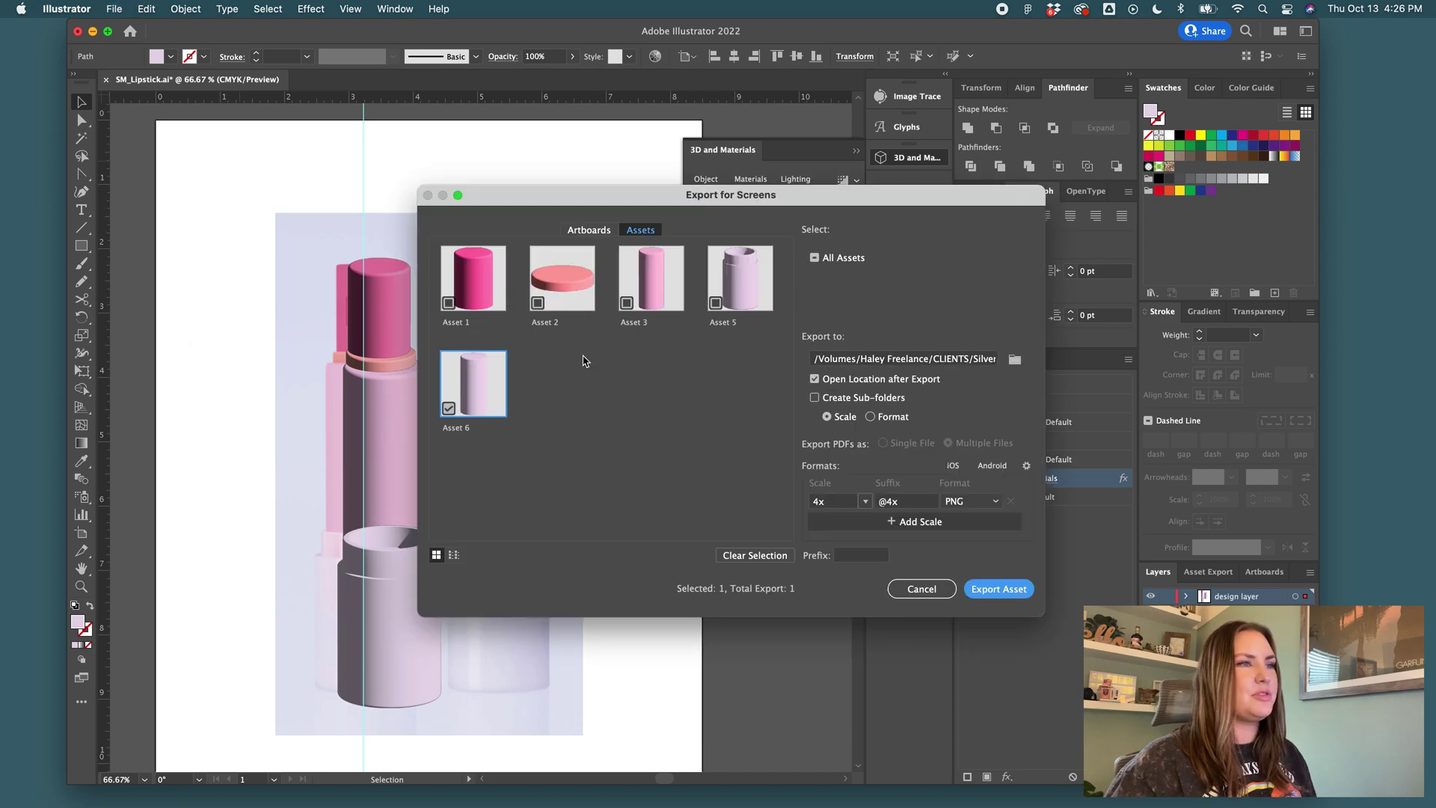
- Rename Asset 1 as salve and Asset 2 as plastic-1
double_click(458, 325)
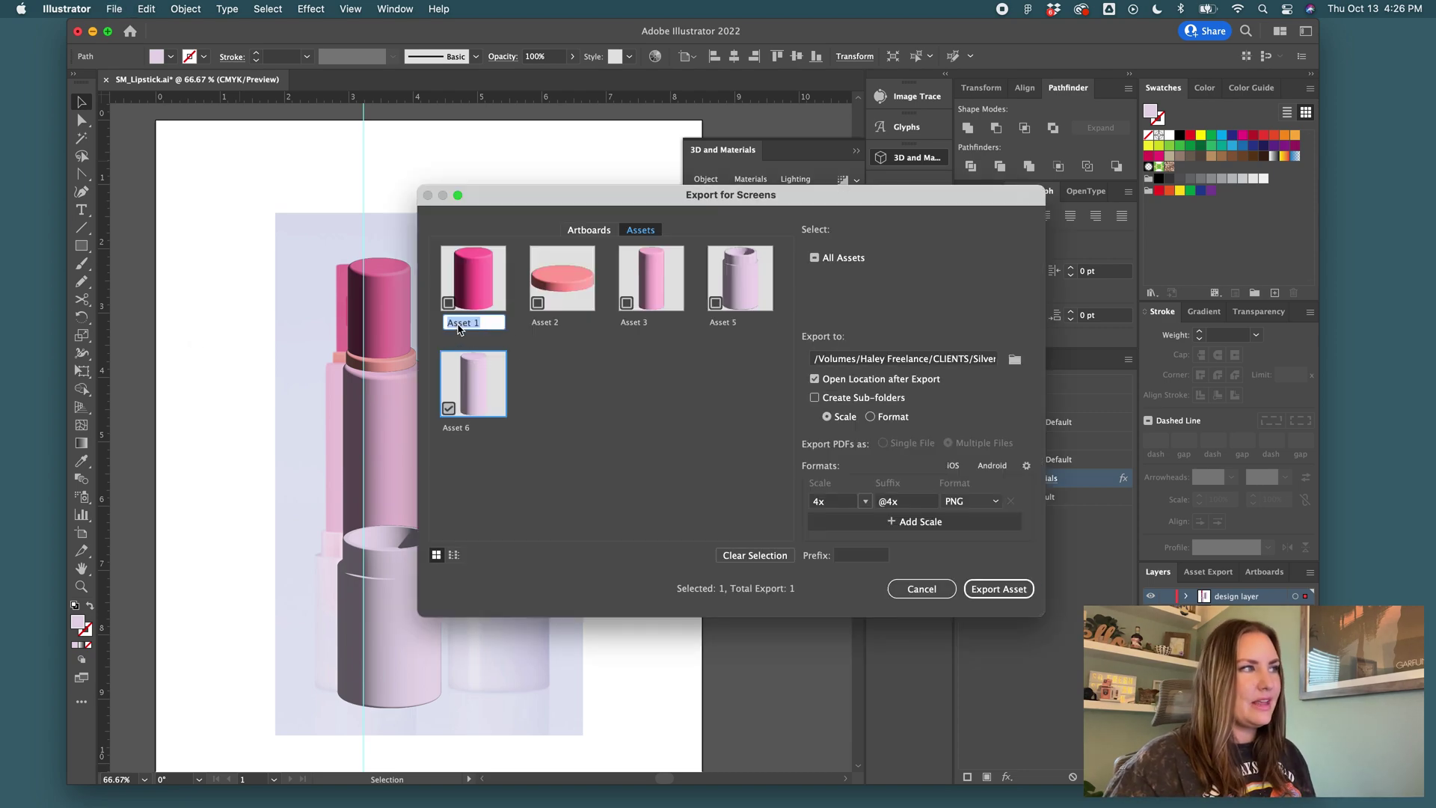
type("salve")
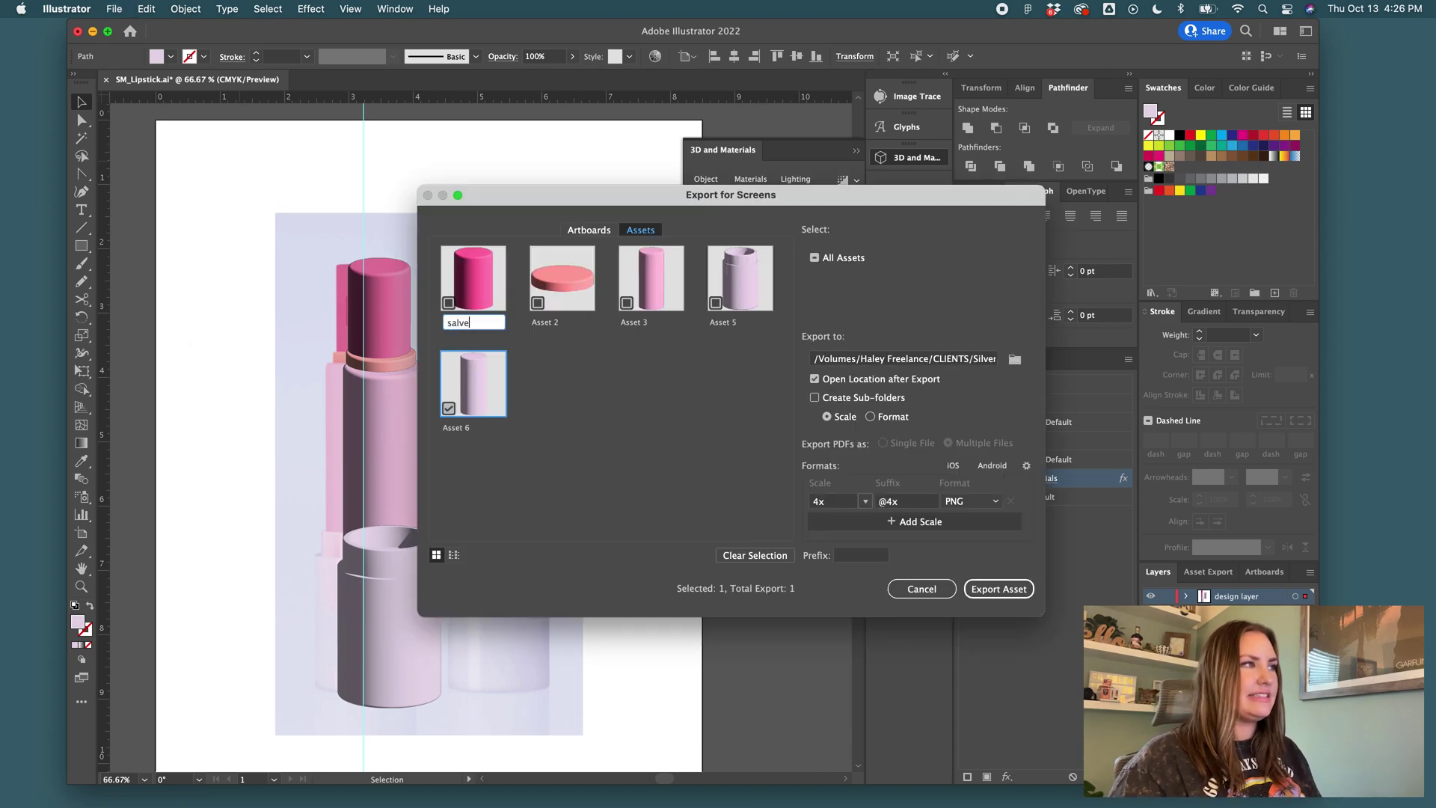
key("Return")
double_click(558, 323)
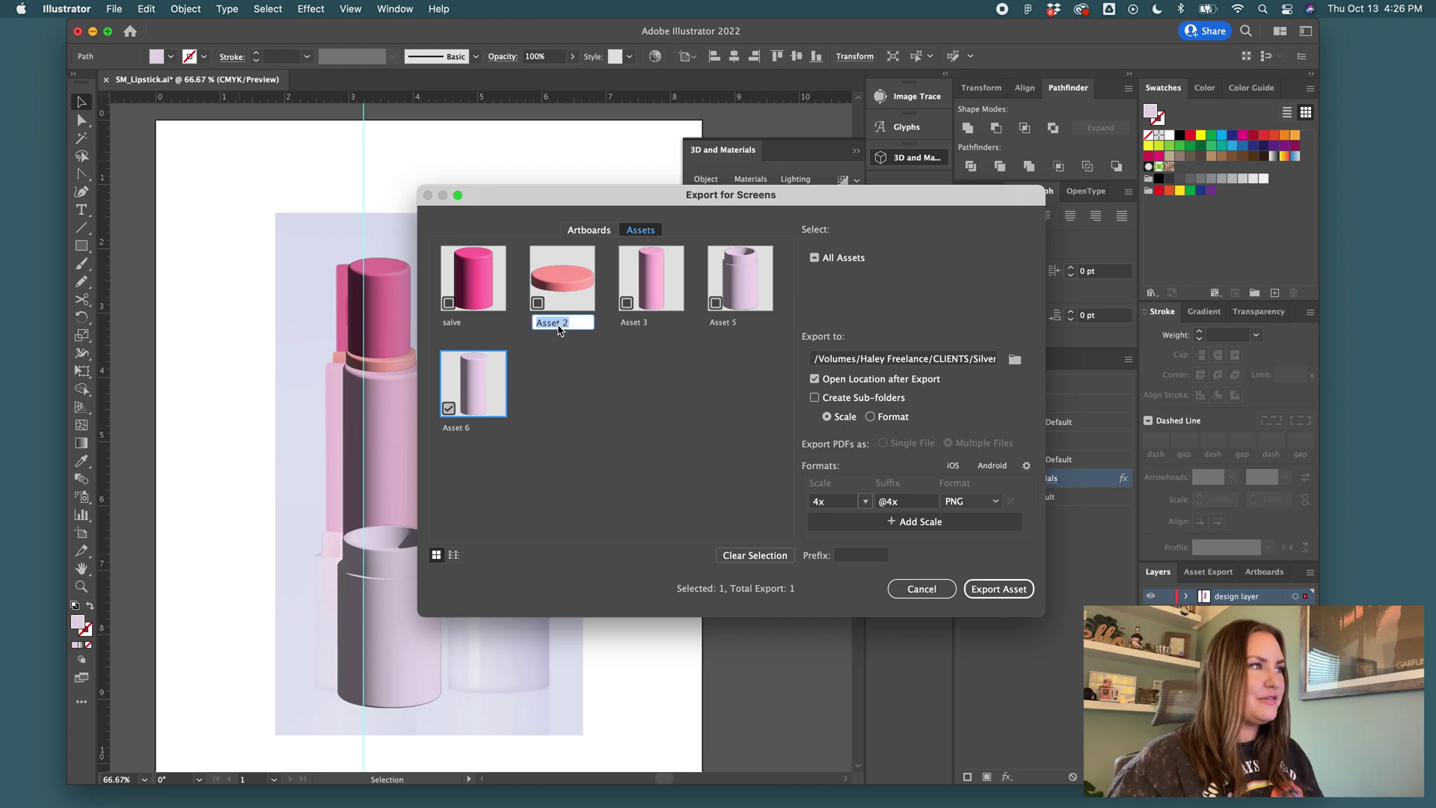
type("plastic-1")
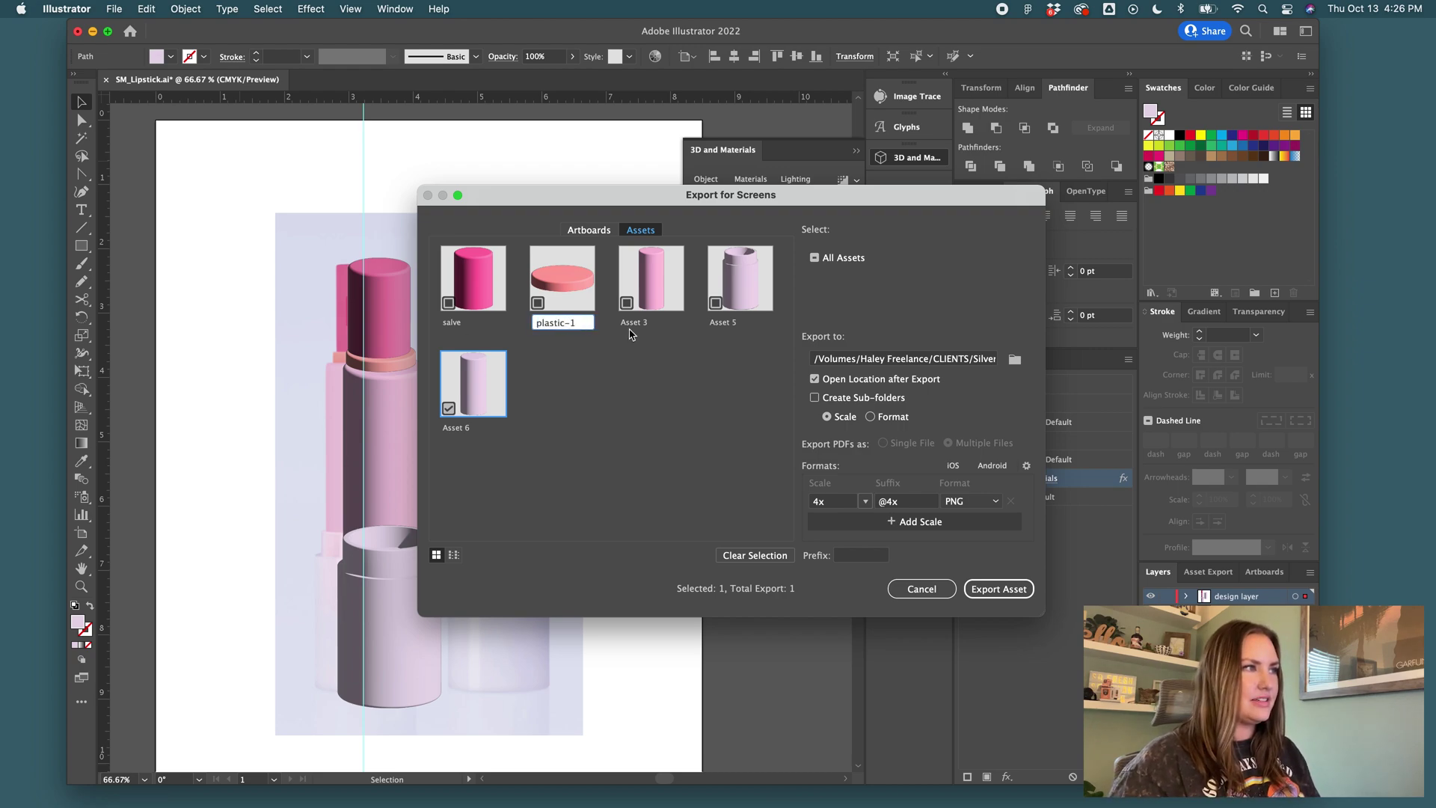
- Rename Asset 3 as plastic-2 and Asset 5 as base
double_click(635, 324)
type("plastic-2")
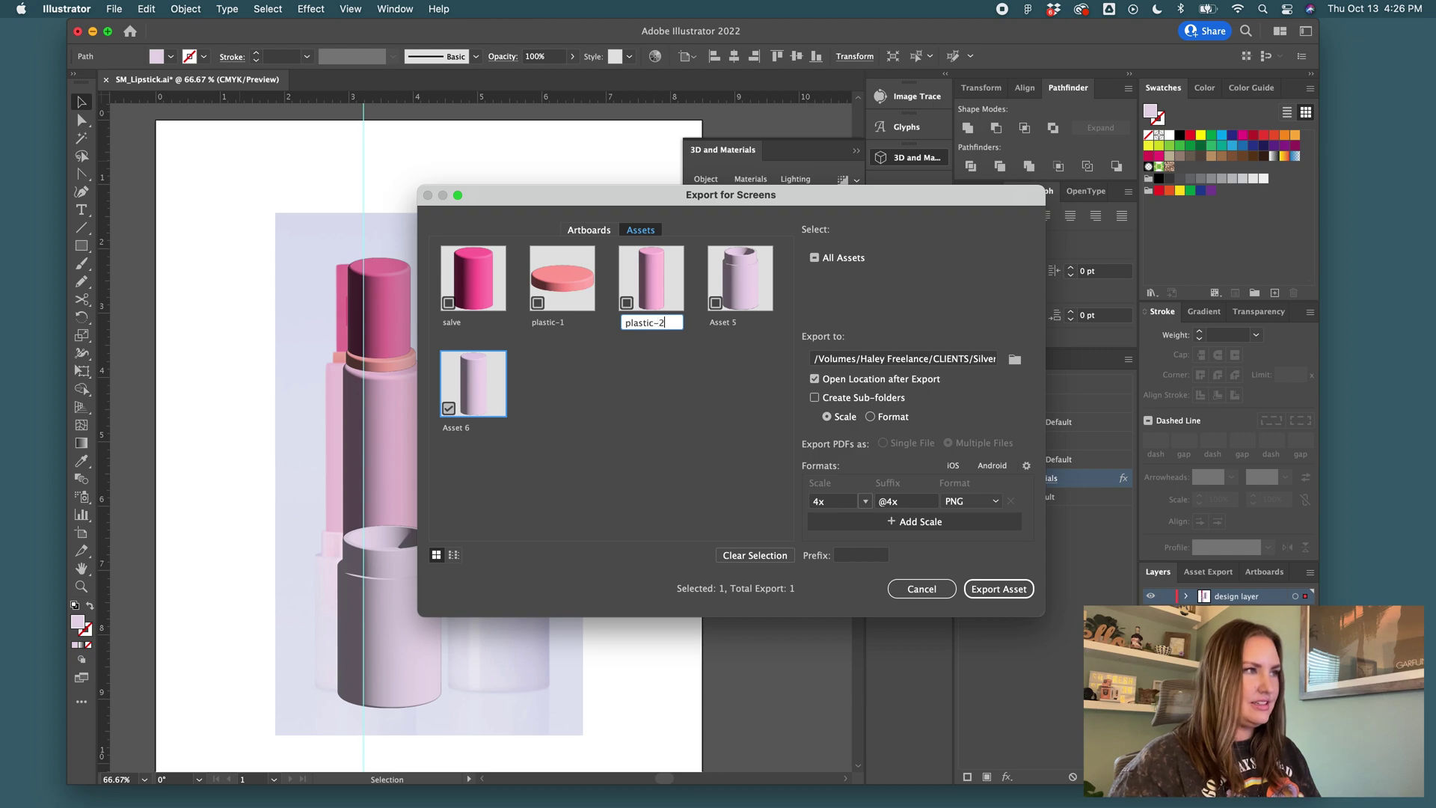
key("Return")
double_click(724, 324)
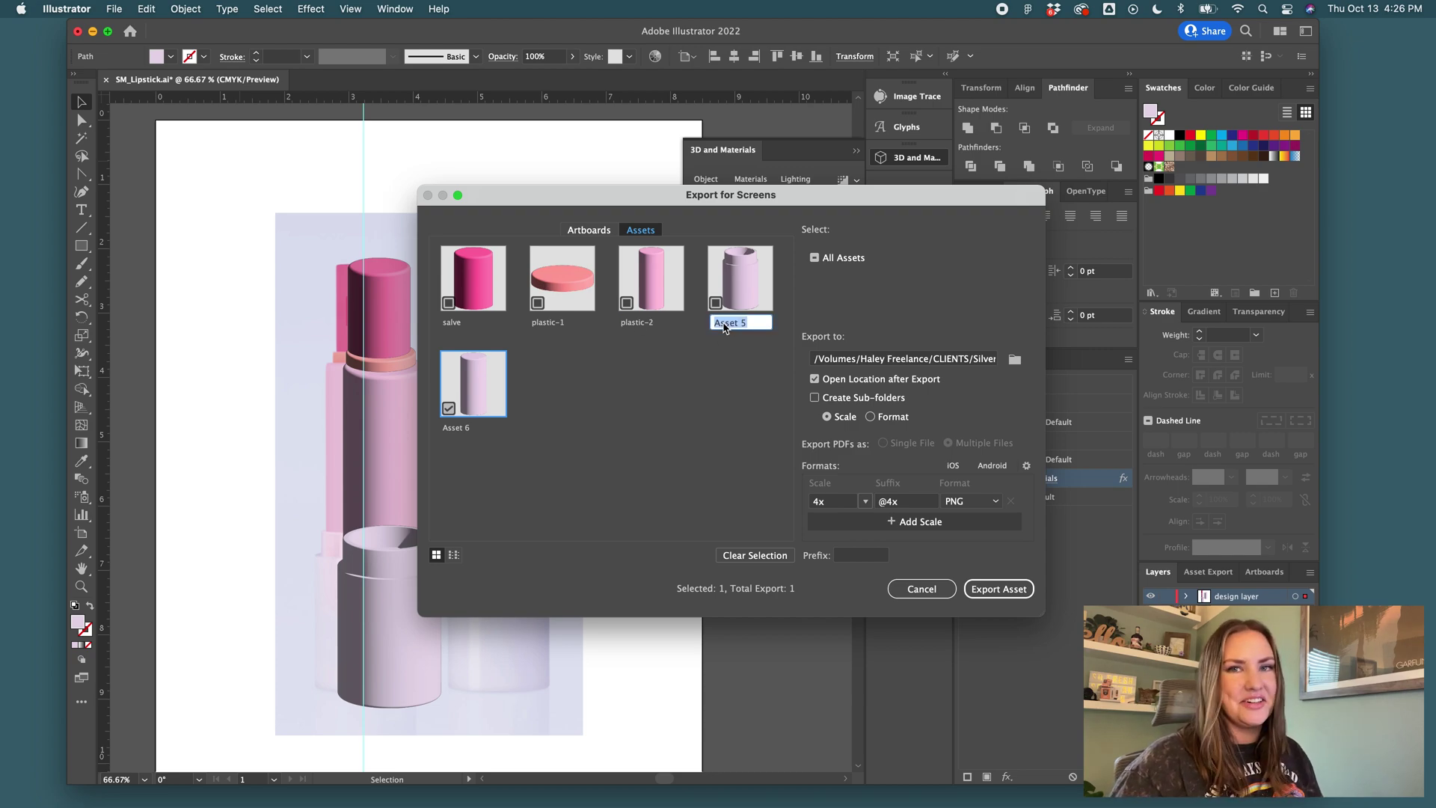
type("base")
key("Return")
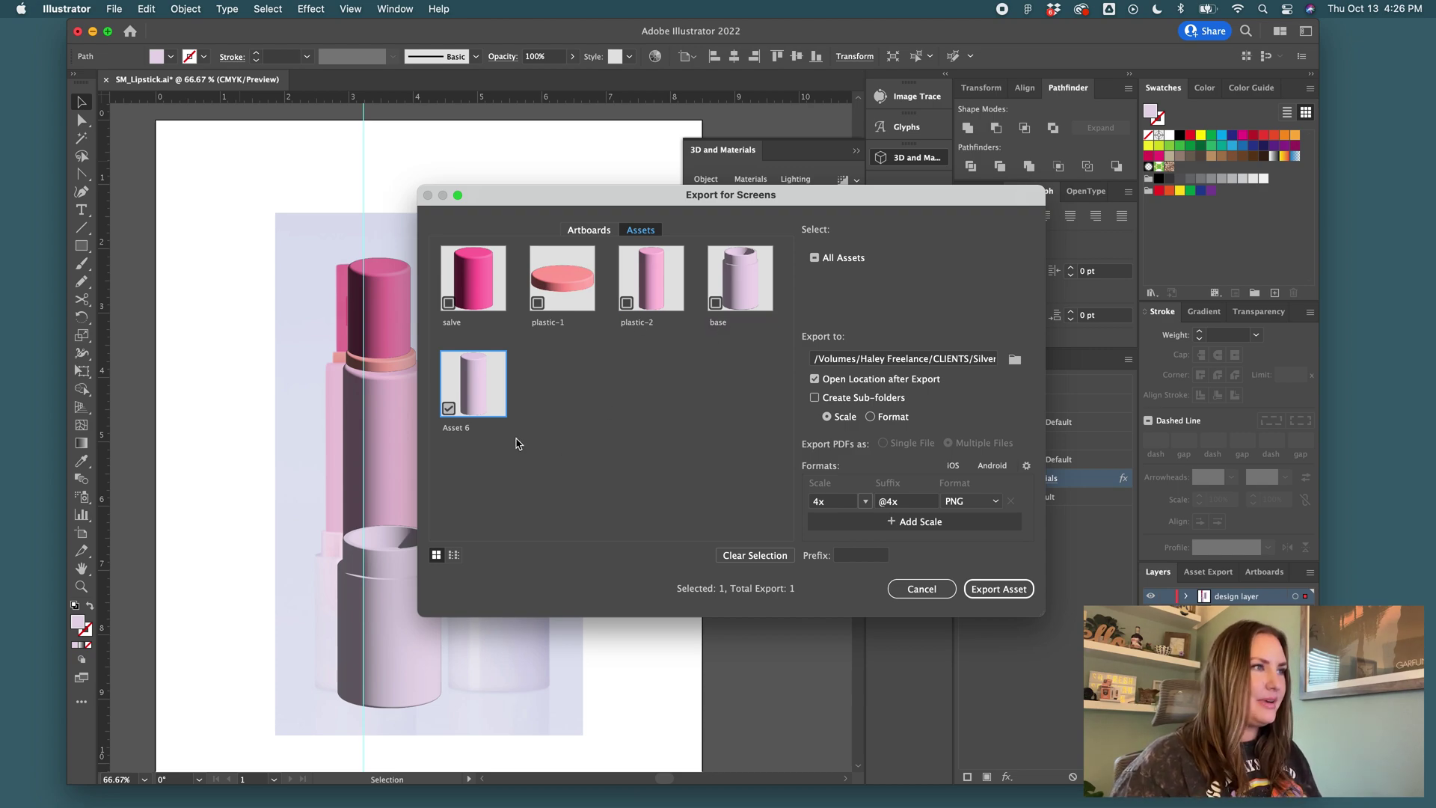
- Rename Asset 6 as cap
double_click(463, 428)
type("cap")
key("Return")
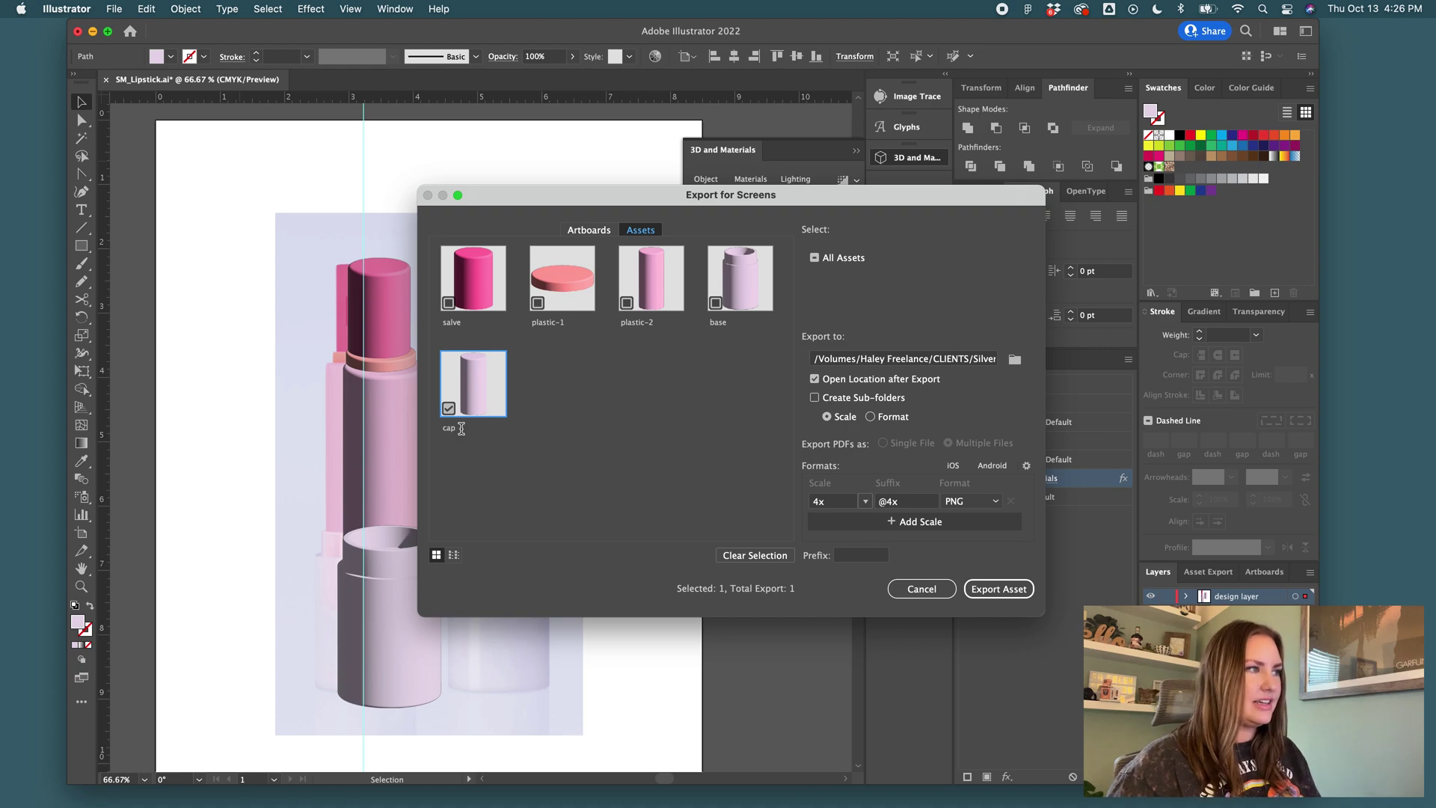
- Include all five lipstick assets in the export and export them in OBJ format
left_click(449, 302)
left_click(573, 304)
left_click(670, 290)
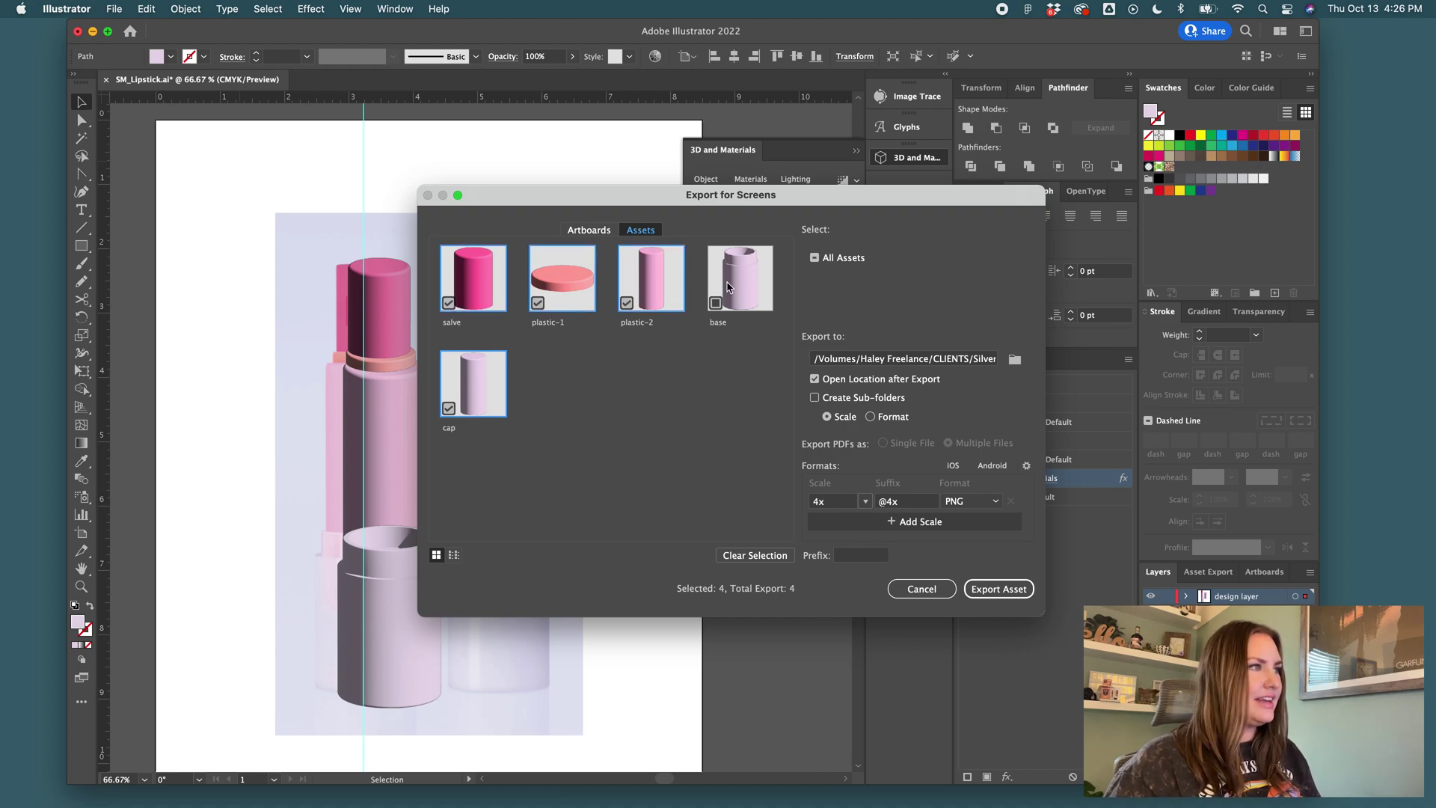
left_click(730, 287)
left_click(971, 501)
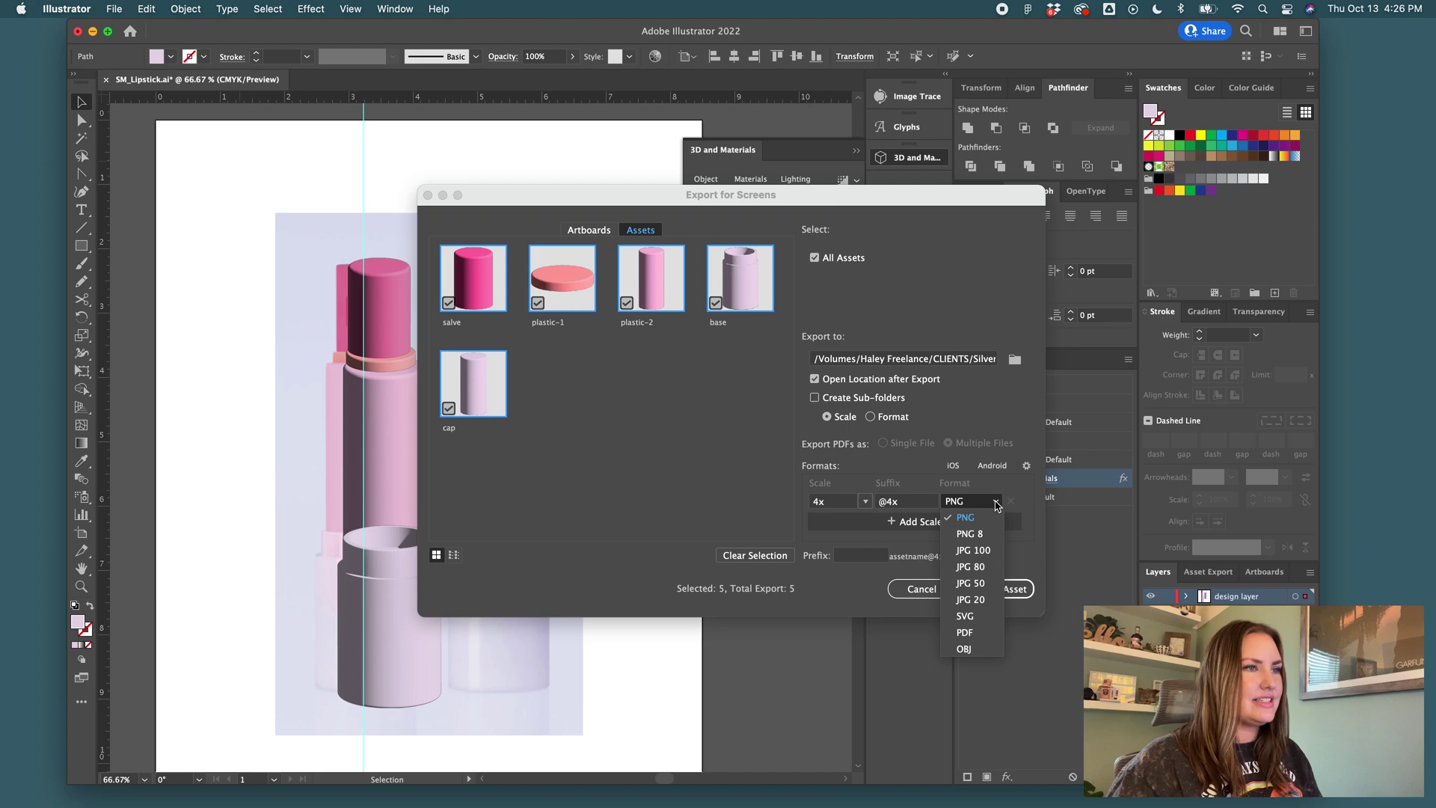
left_click(973, 652)
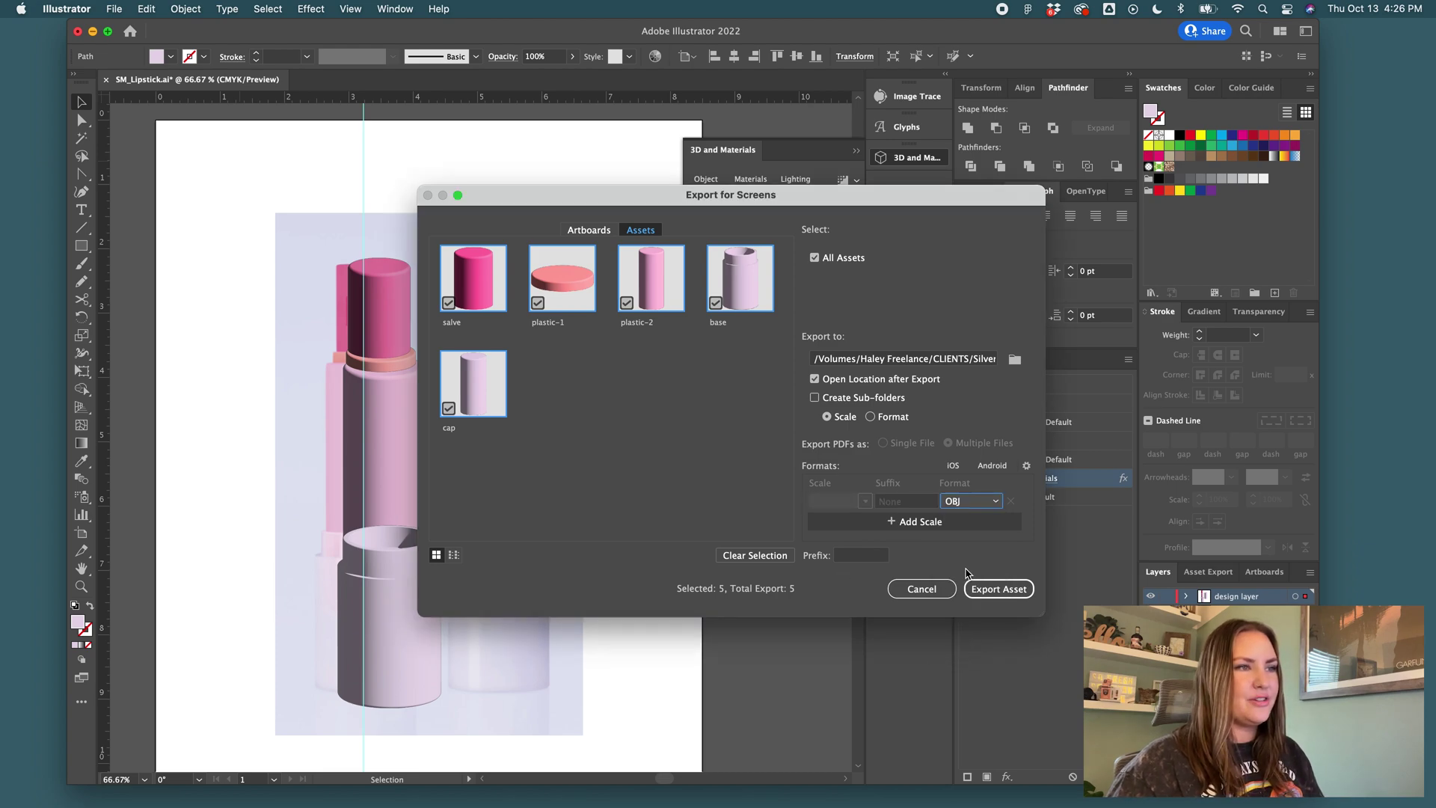
left_click(997, 589)
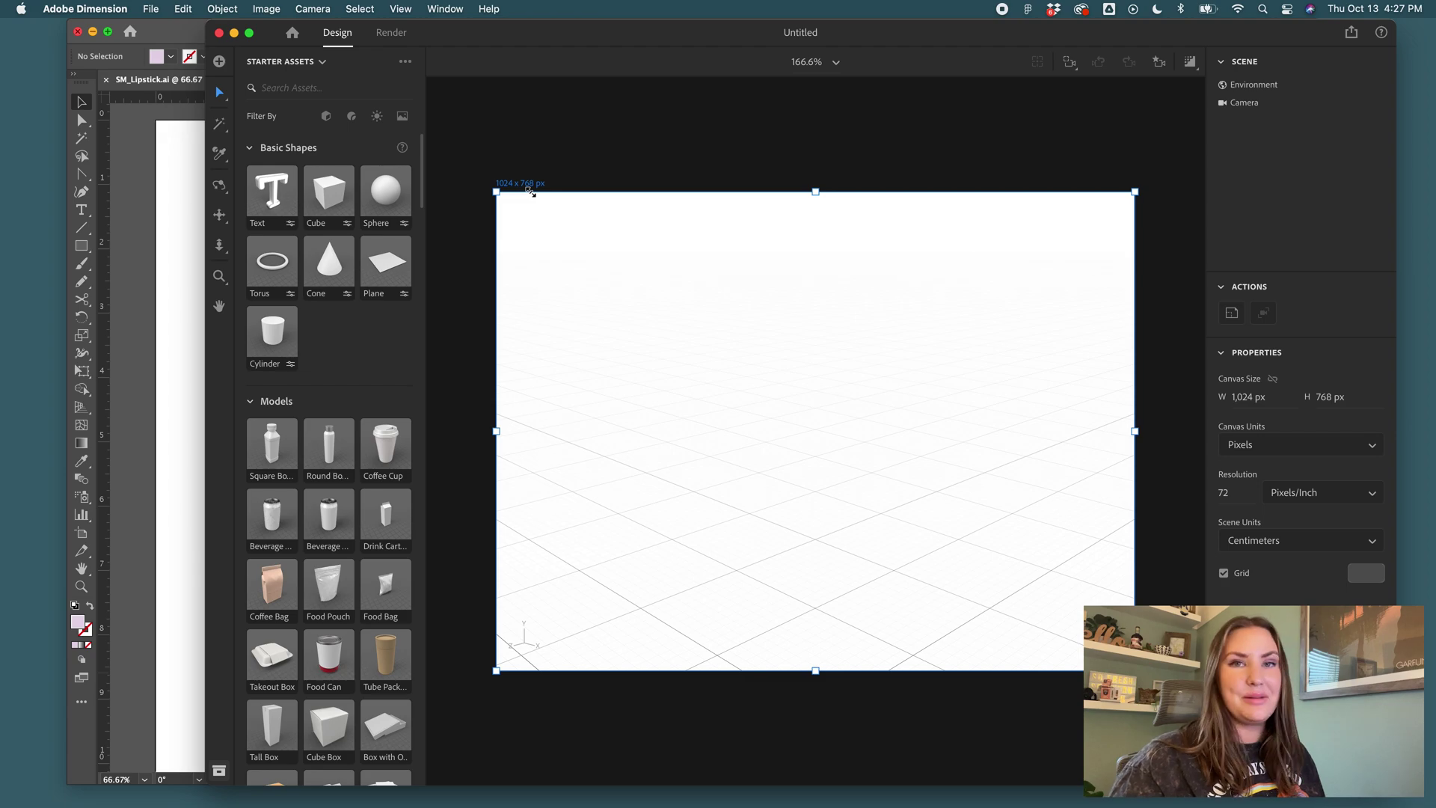
- In Adobe Dimension, enlarge the canvas to about 1189 x 996 px and import the base model, standing at Y 0 cm
left_click_drag(496, 191, 445, 121)
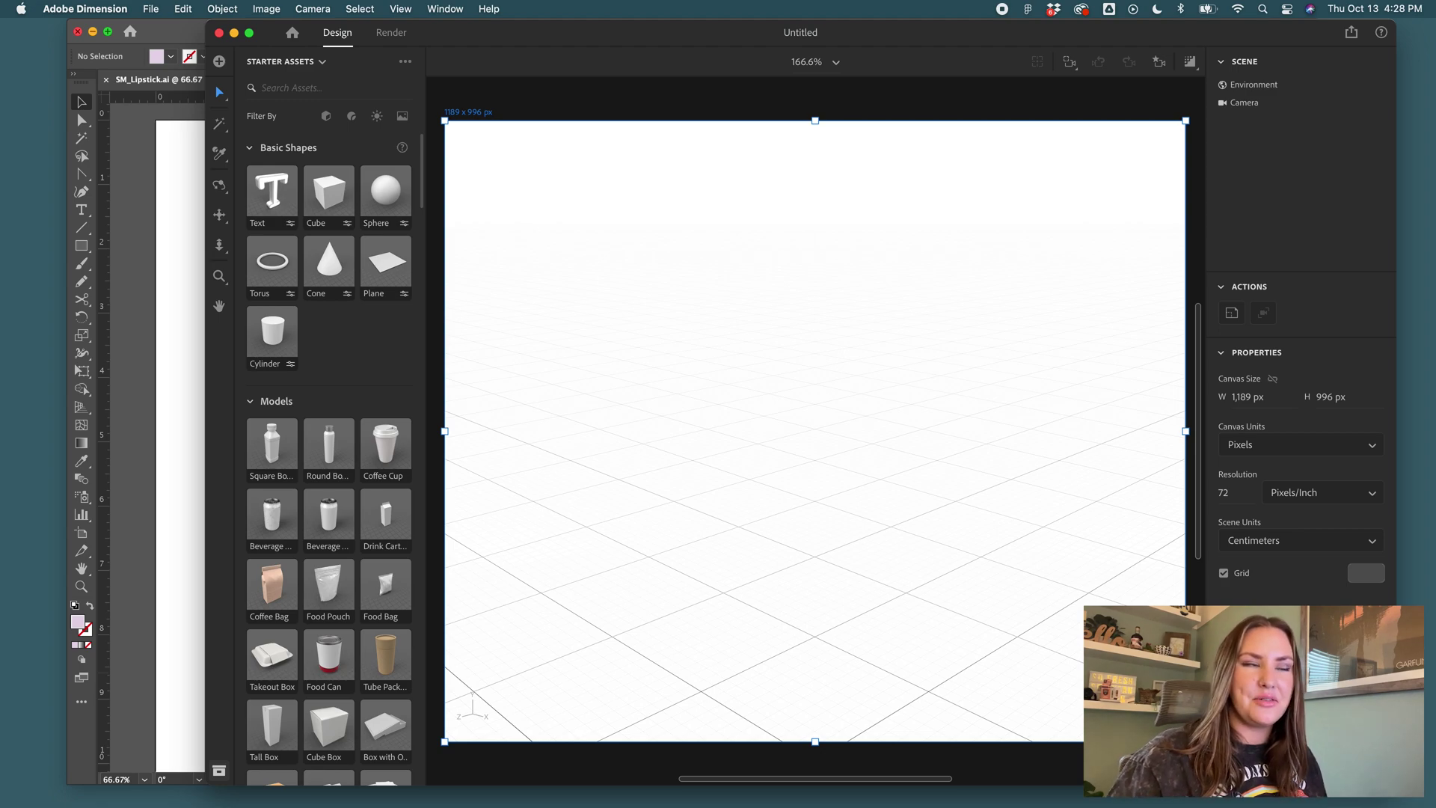
left_click_drag(1409, 254, 806, 574)
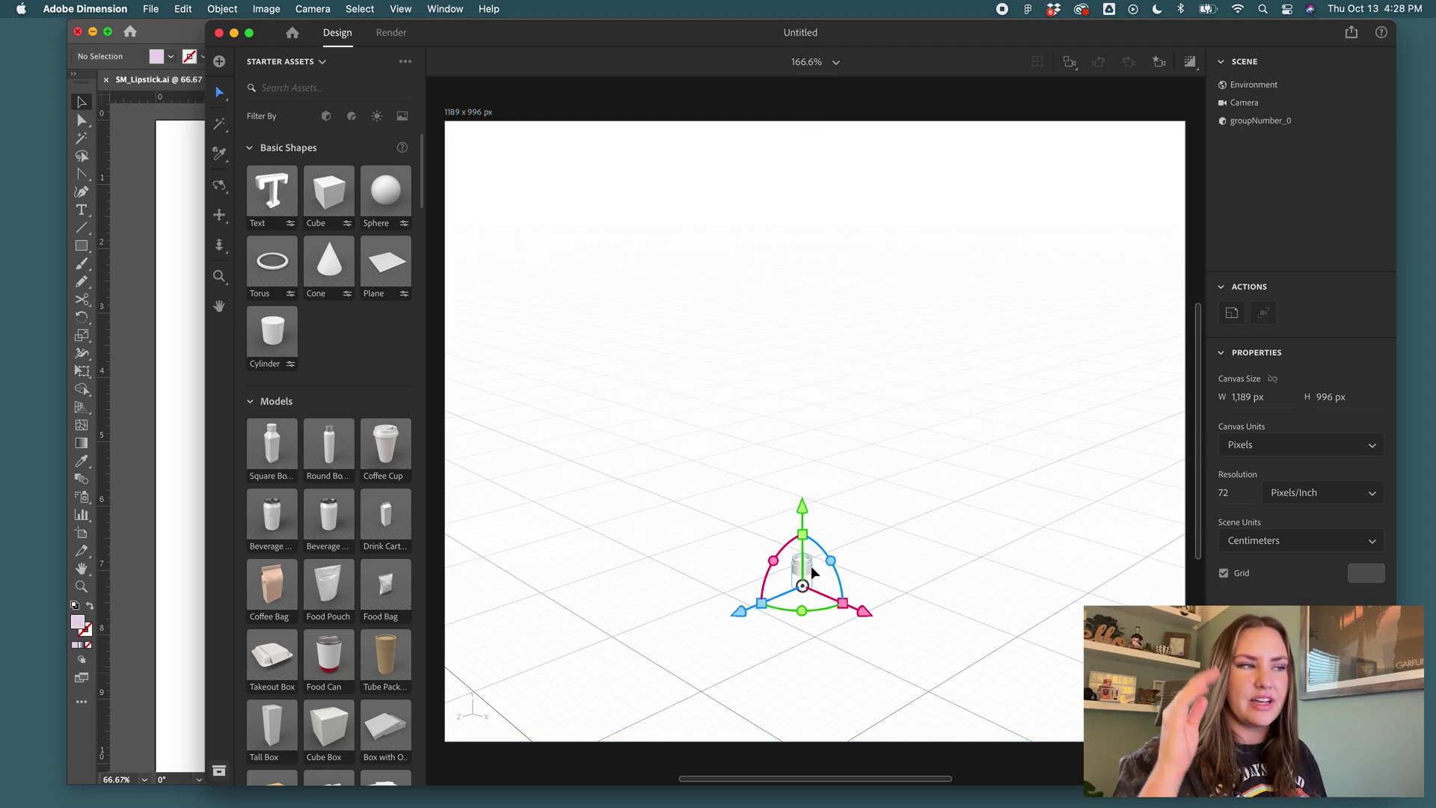
left_click_drag(801, 502, 817, 590)
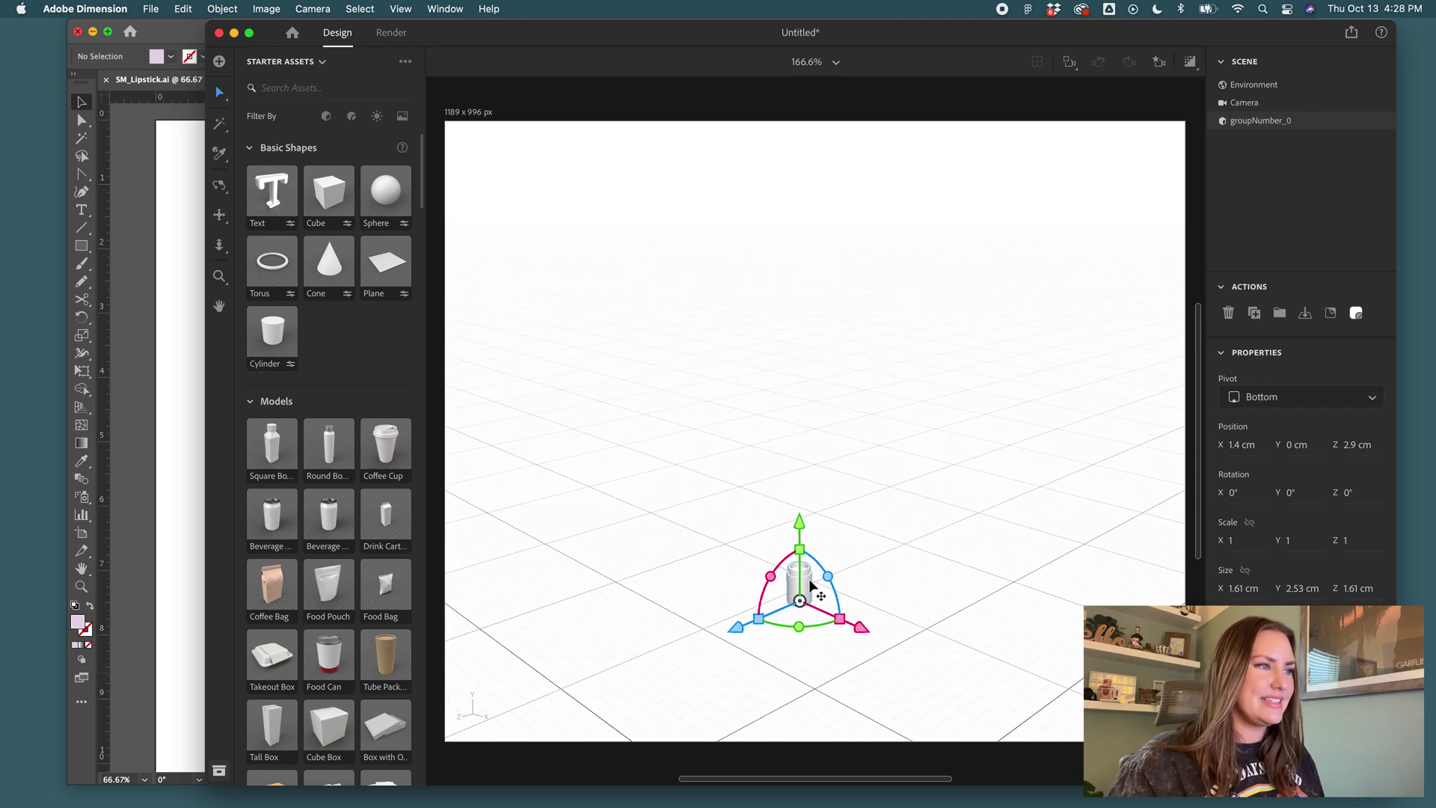
middle_click_drag(809, 586, 803, 536)
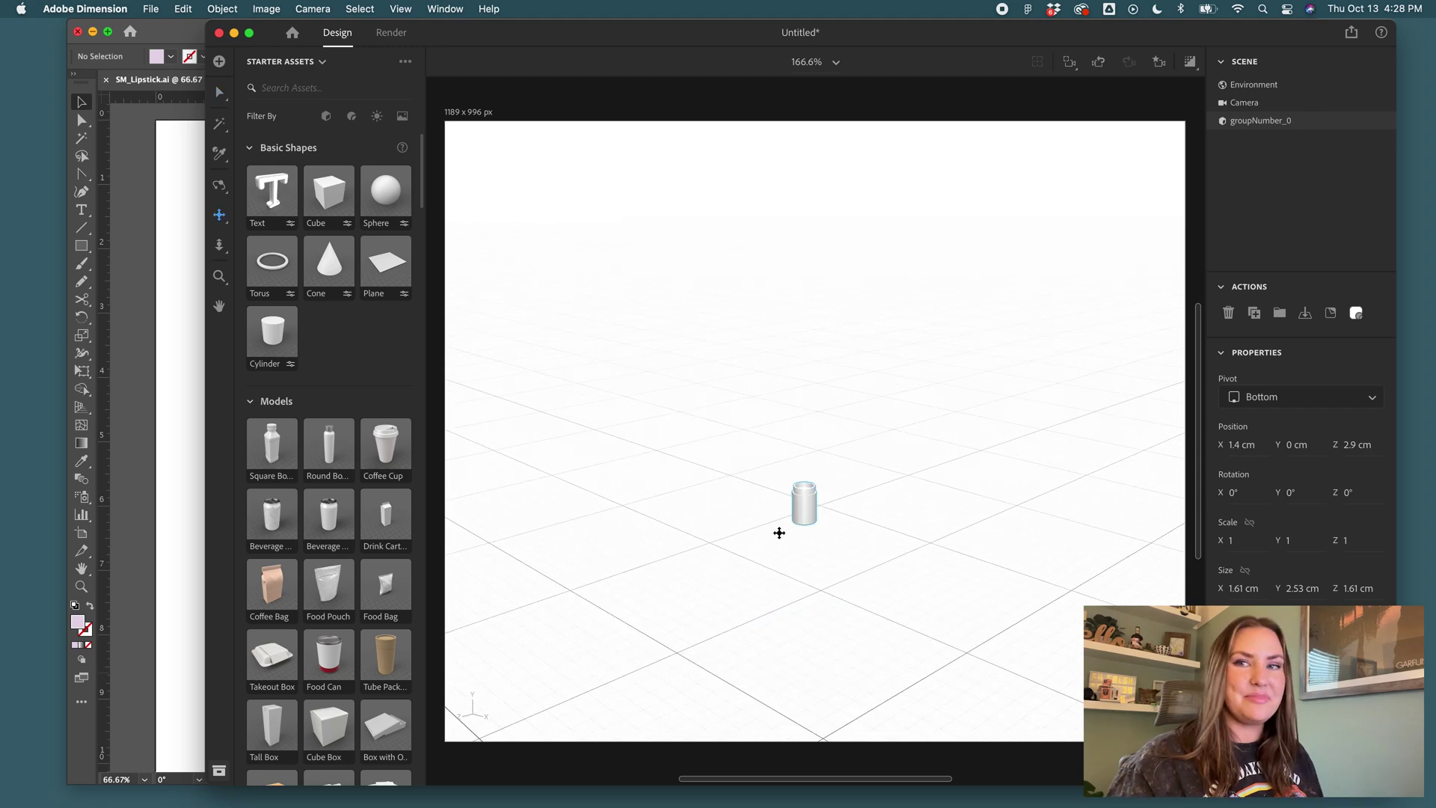
scroll(808, 539, "up", 6)
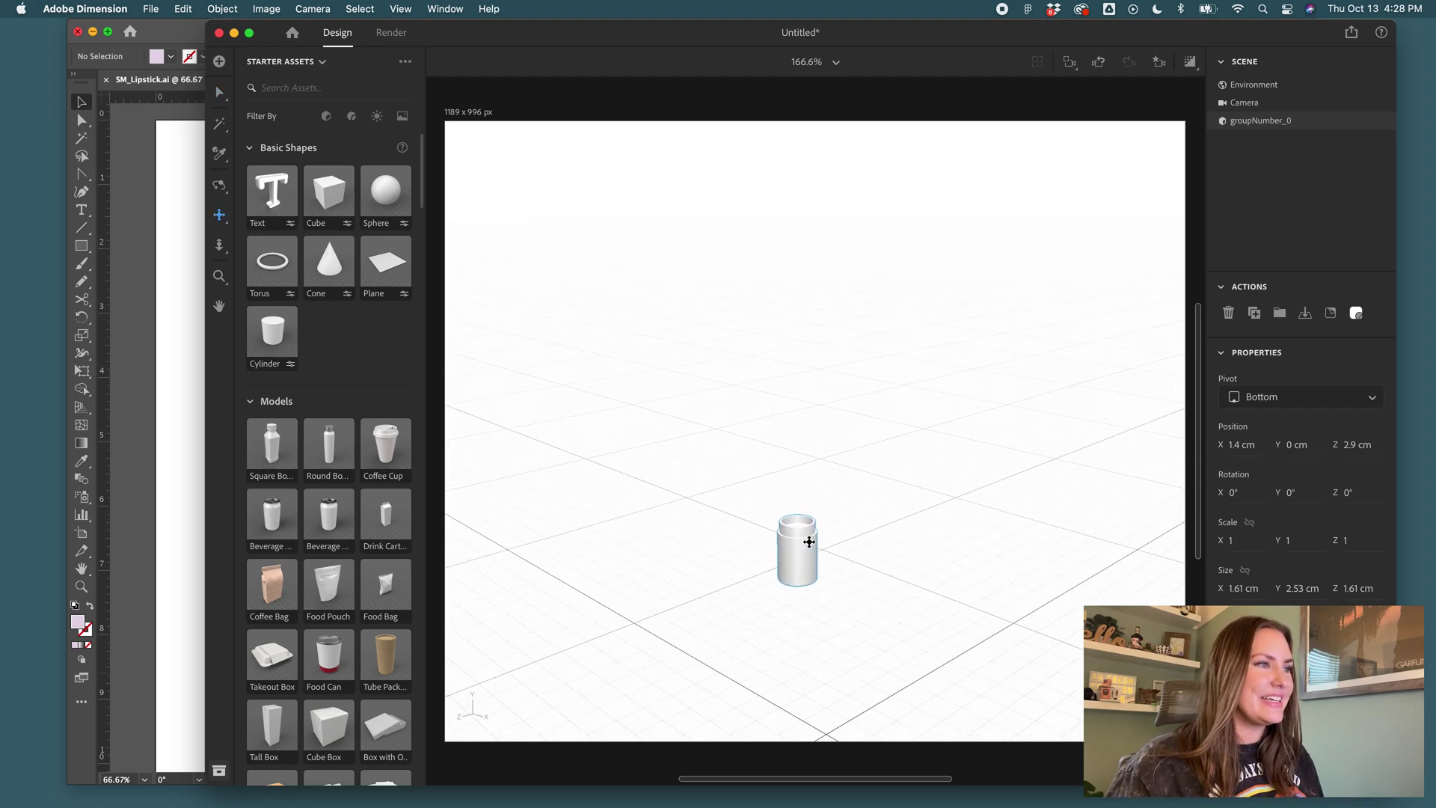
middle_click_drag(808, 542, 888, 413)
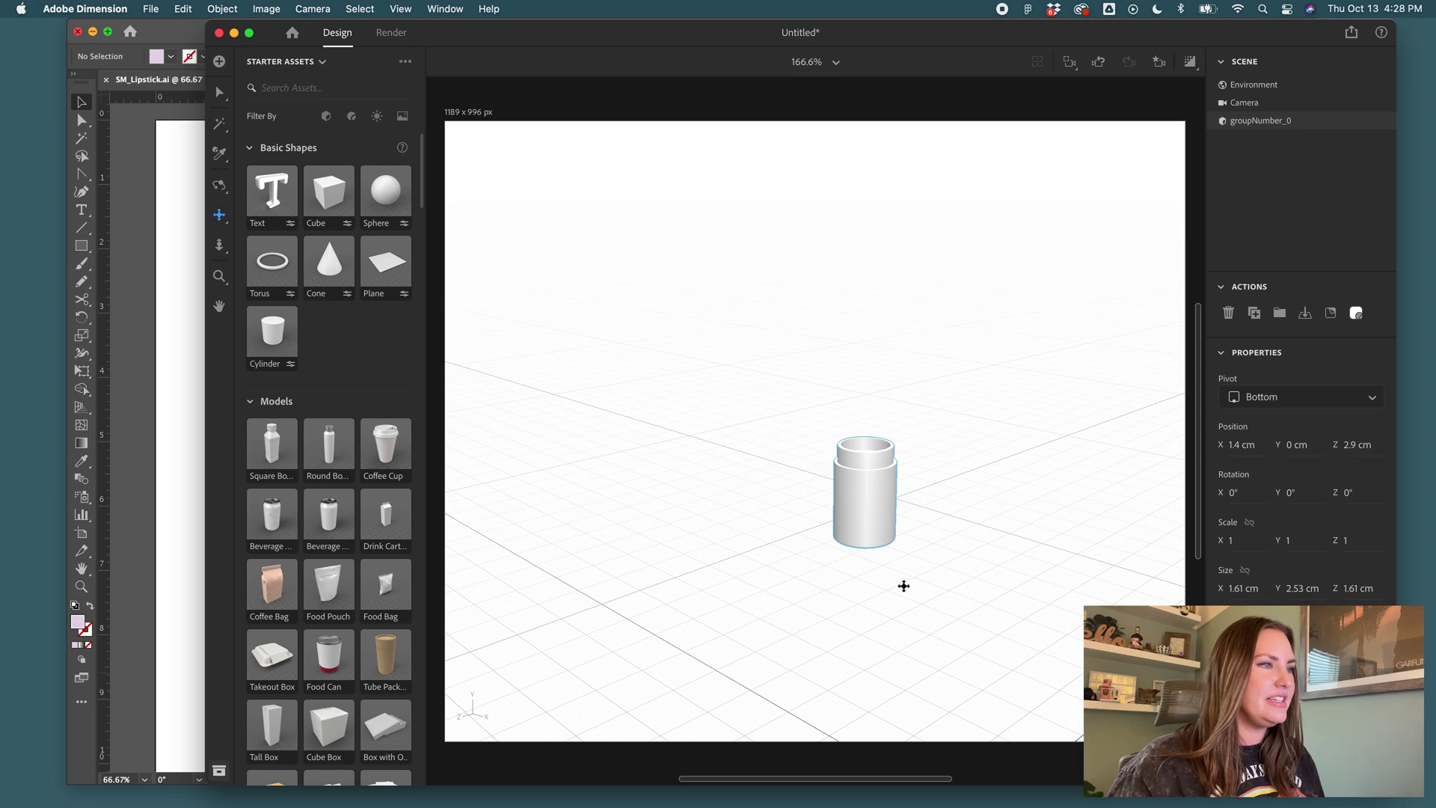
scroll(899, 584, "up", 2)
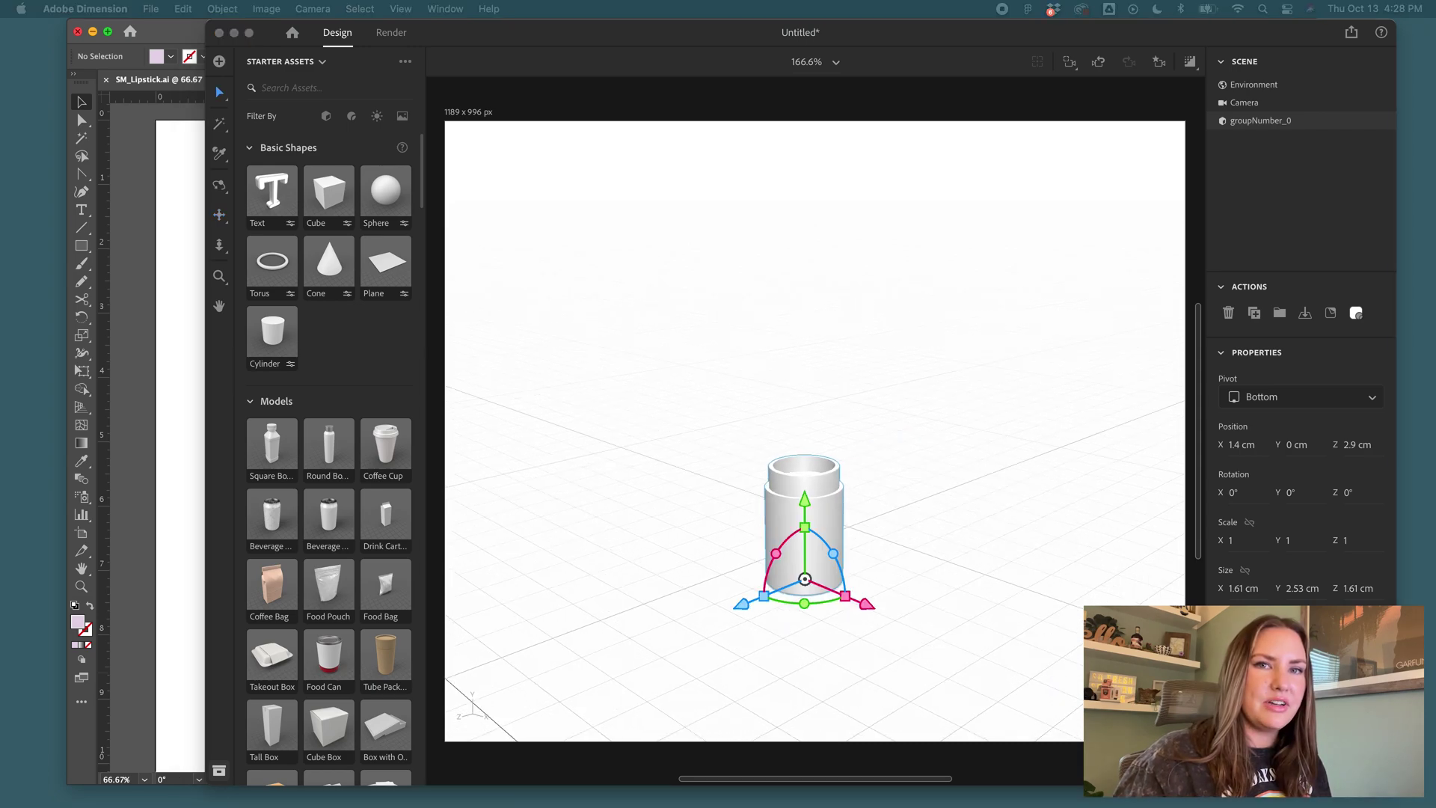
- Import the inner tube model onto the base and raise it to about Y 1.9 cm
left_click_drag(1144, 444, 809, 405)
left_click(183, 553)
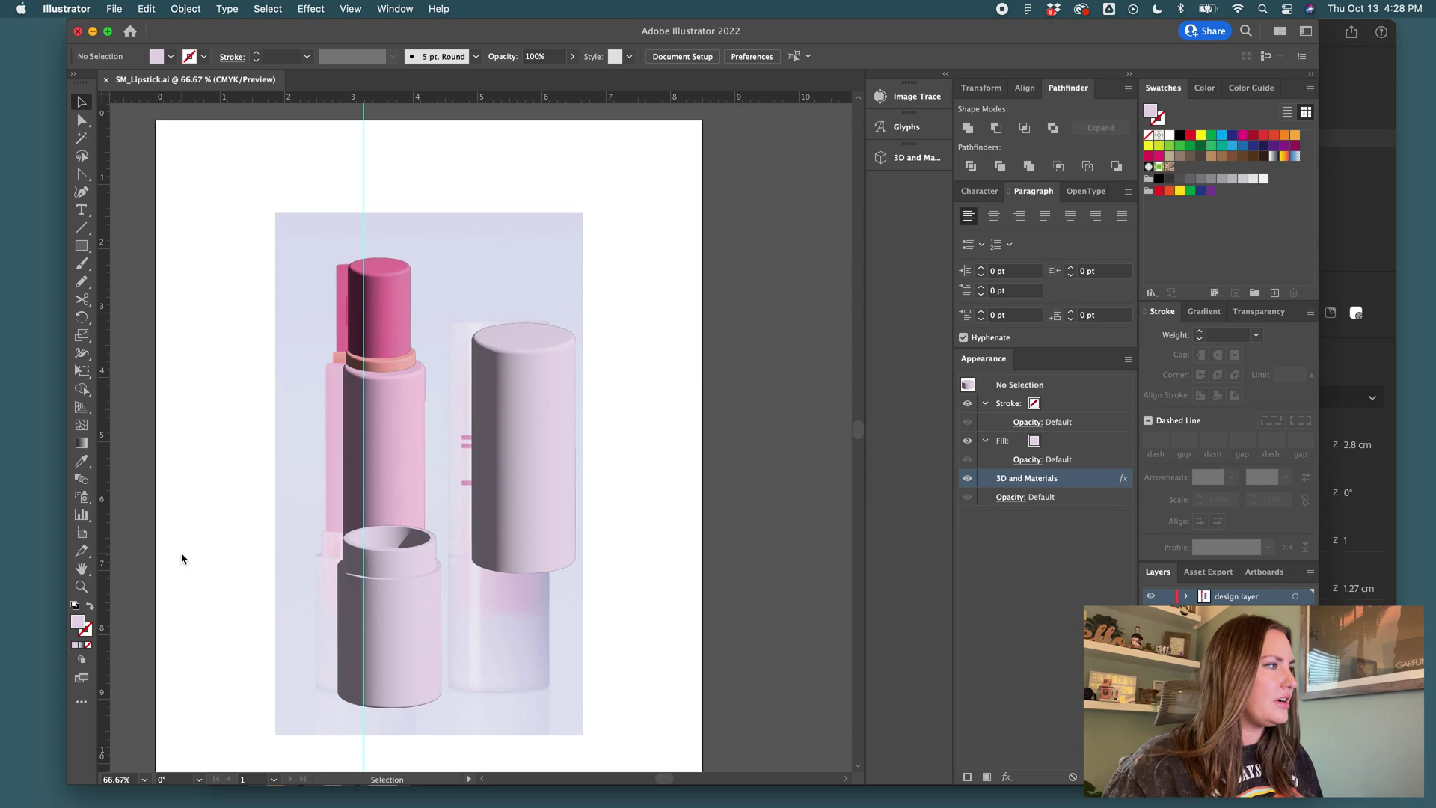
key("super+Tab")
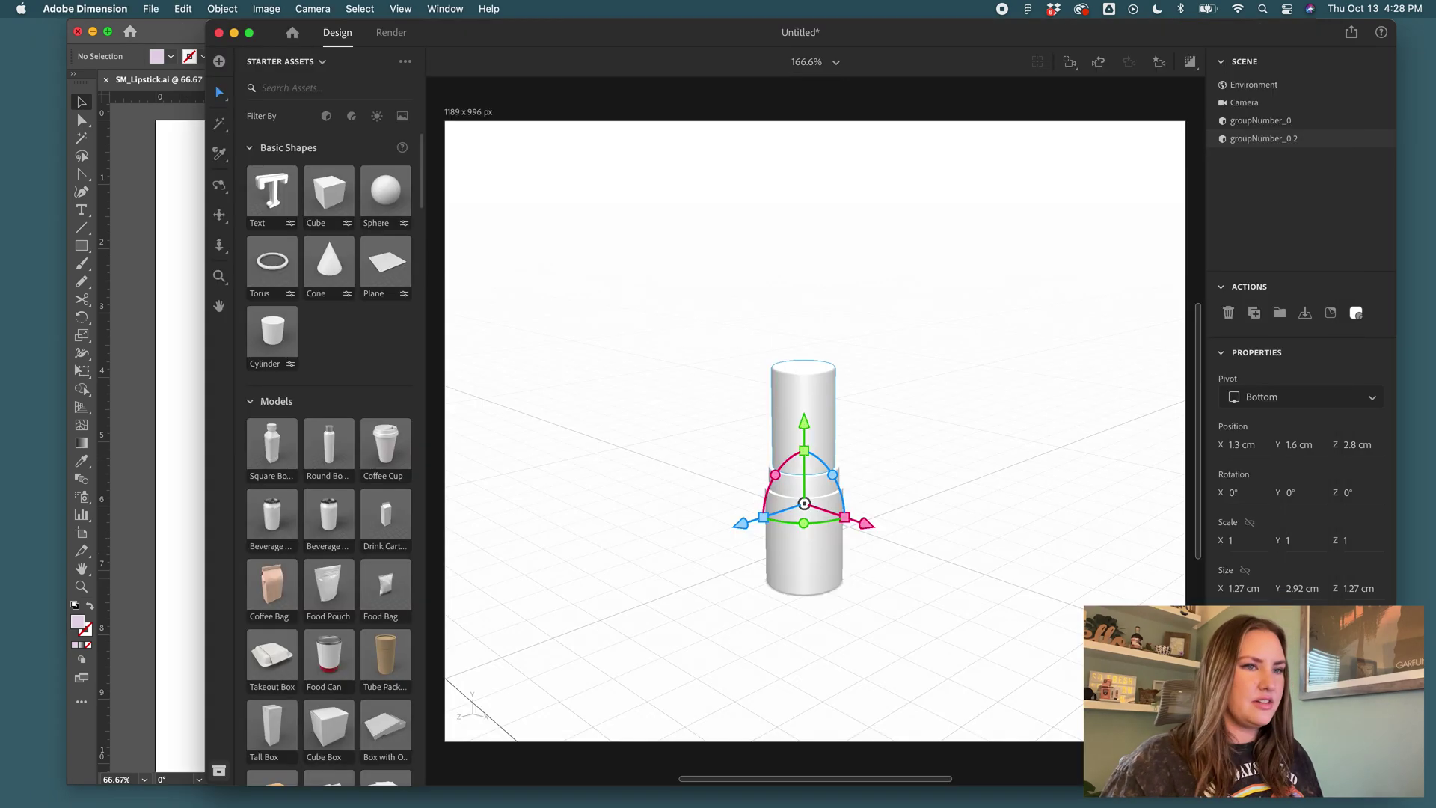
left_click_drag(804, 423, 802, 406)
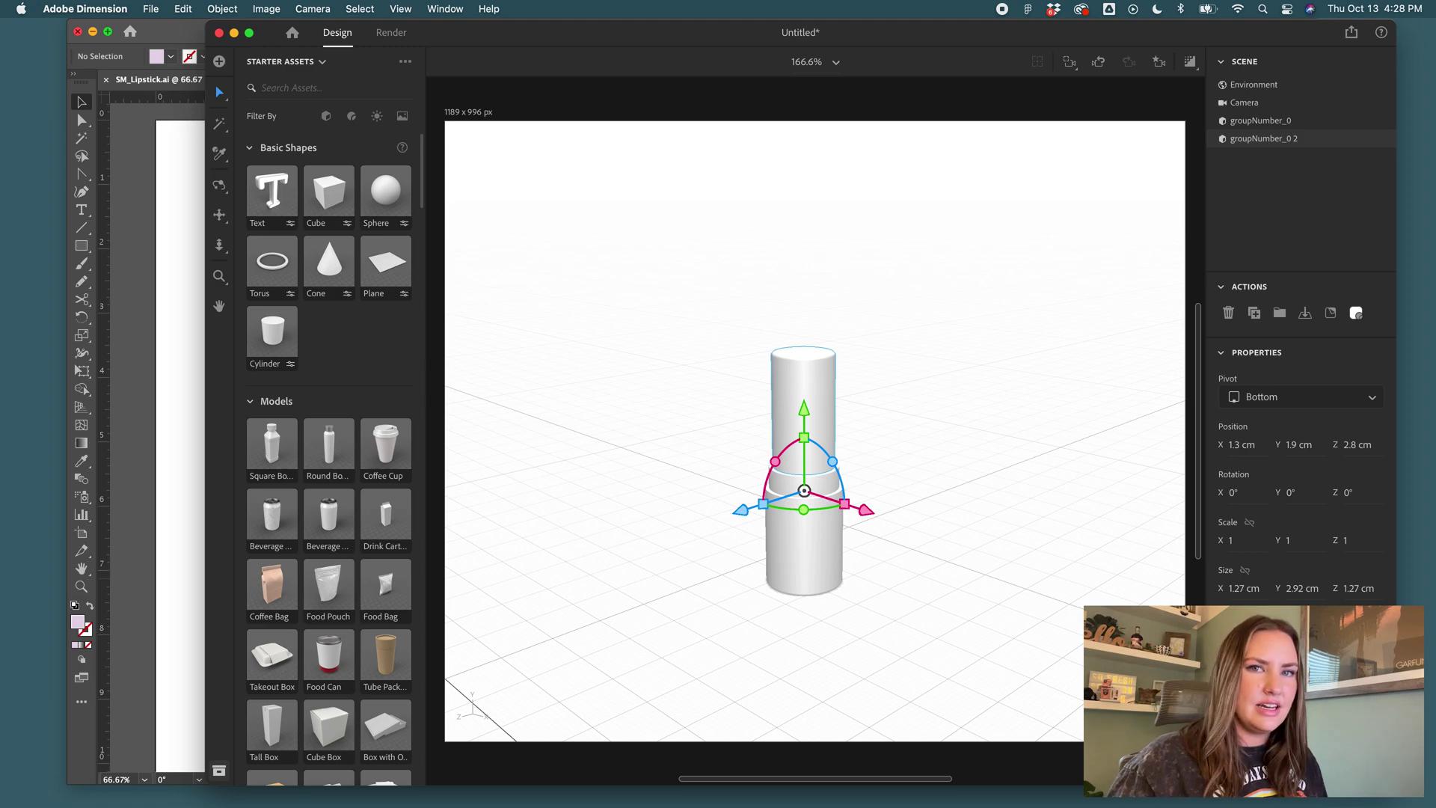
- Import the thin ring model and place it on top of the inner tube at about Y 4.8 cm
key("super+Tab")
left_click_drag(1257, 613, 878, 590)
left_click_drag(881, 530, 826, 372)
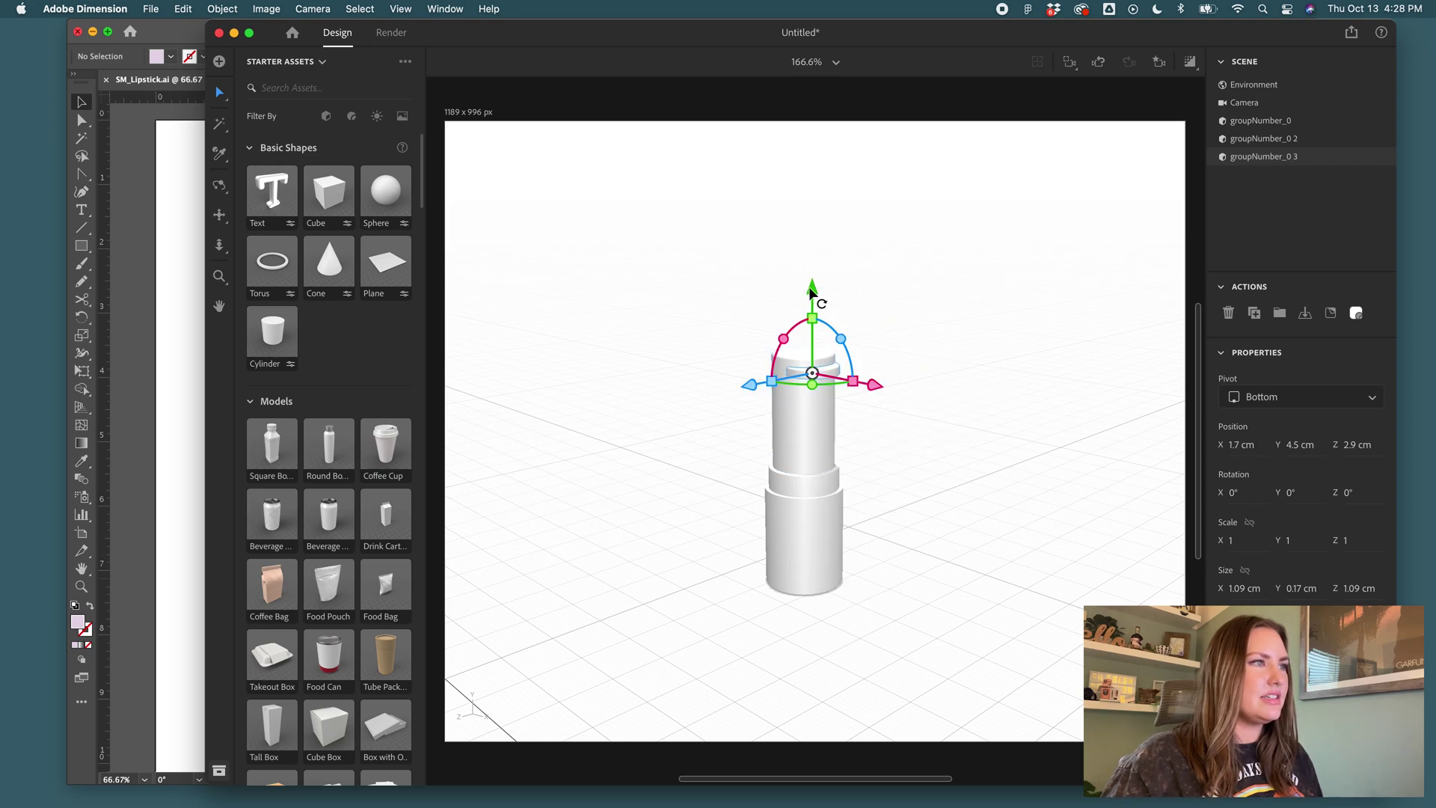
left_click_drag(813, 288, 813, 272)
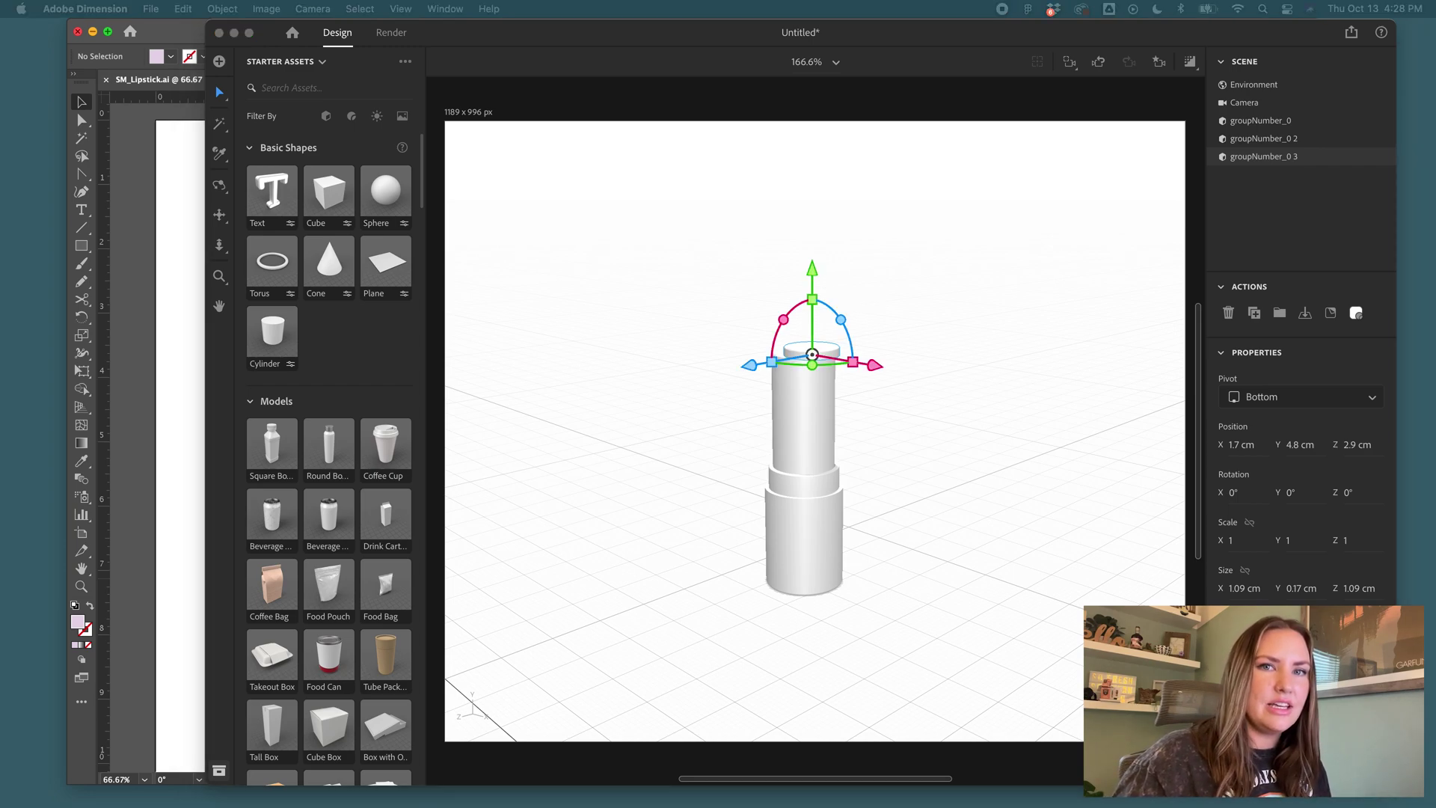
- Import the salve model and move it above the ring to about Y 5.1 cm
left_click_drag(1292, 454, 913, 601)
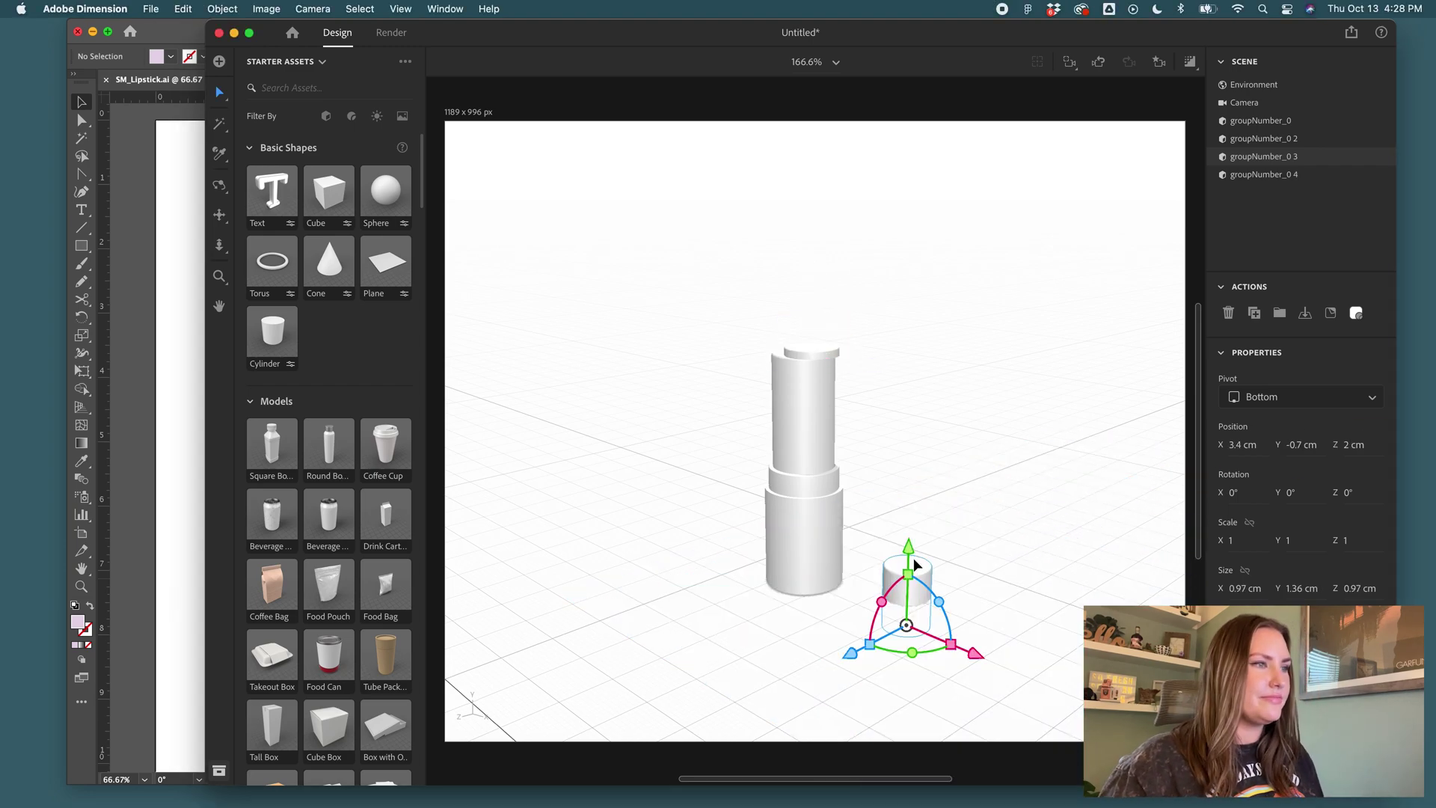
left_click_drag(909, 548, 912, 266)
left_click_drag(924, 321, 832, 308)
- Rename the bullet model as salve and the thin ring model as plastic-1
double_click(1272, 175)
type("salve")
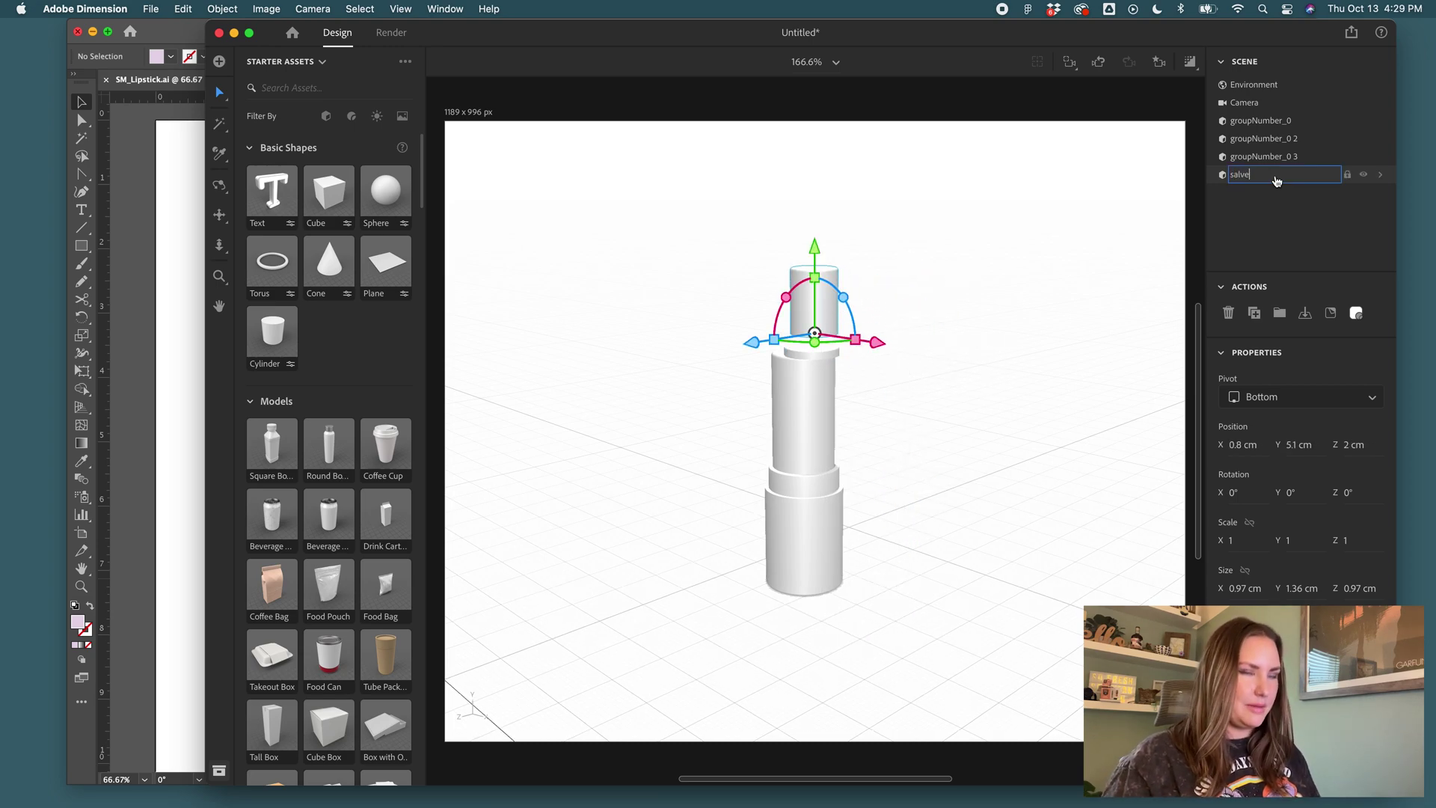
key("Return")
left_click(1248, 158)
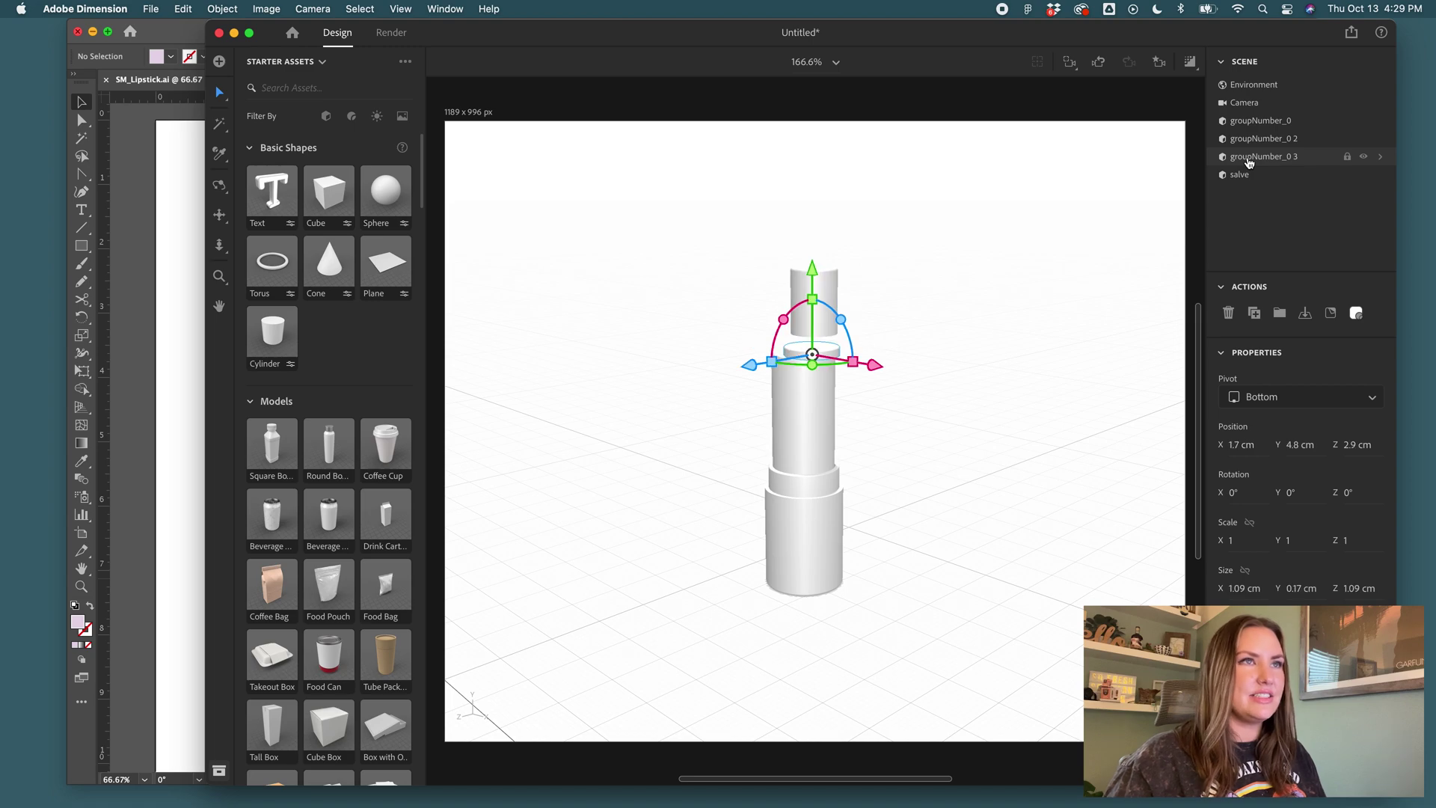
double_click(1248, 158)
type("plastic-")
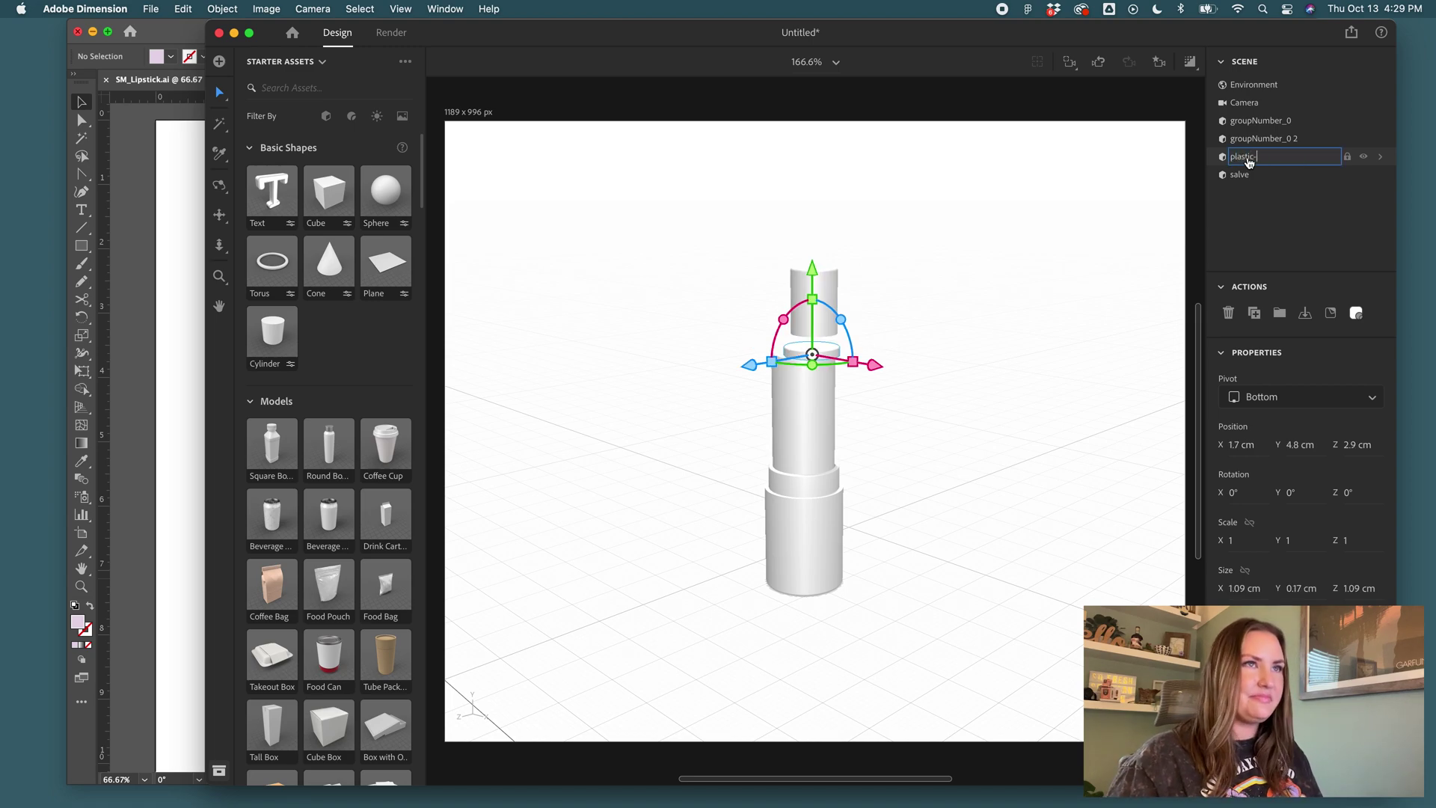
type("1")
key("Return")
- Rename the inner tube model as plastic-2 and the bottom model as base
left_click(1264, 139)
double_click(1264, 139)
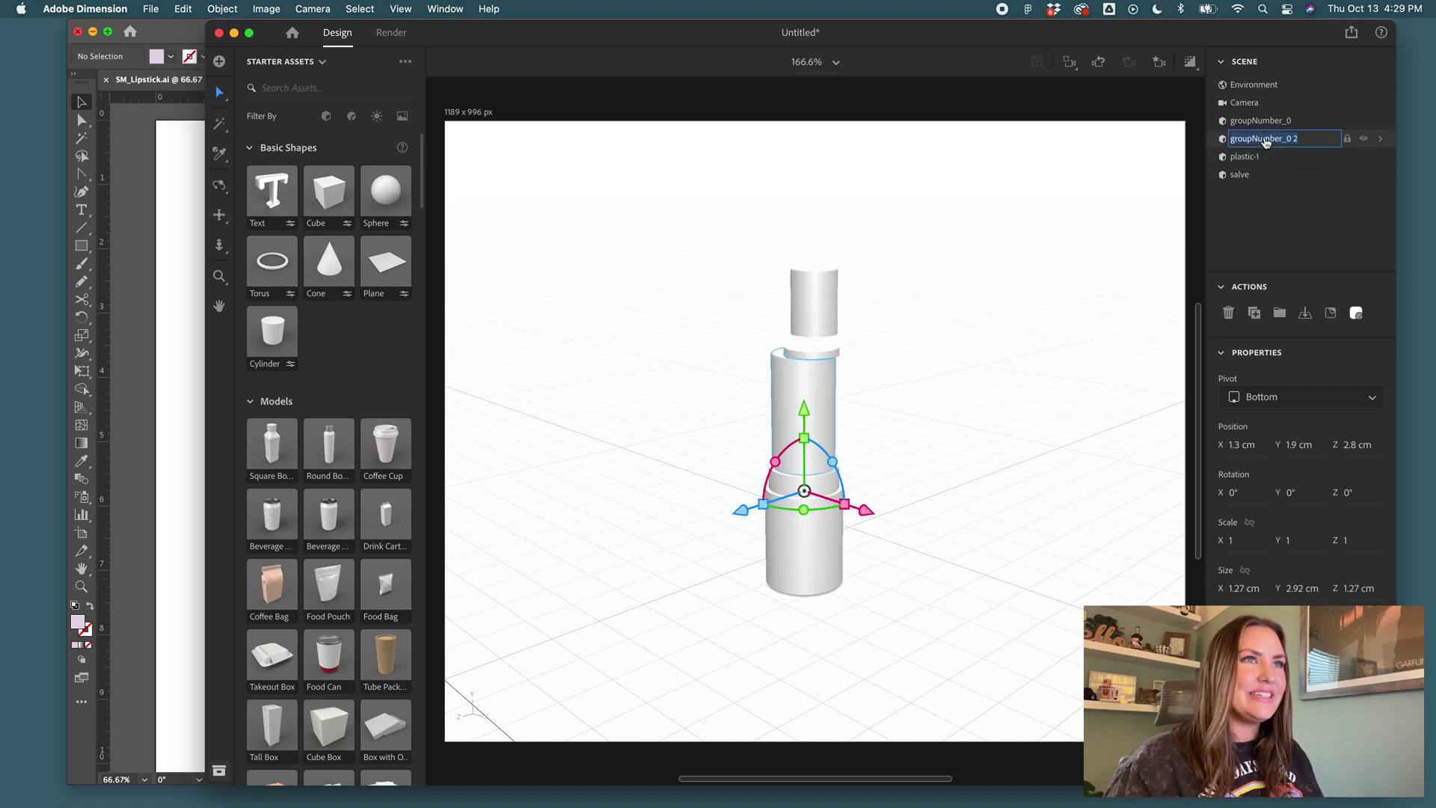
type("plastic-2")
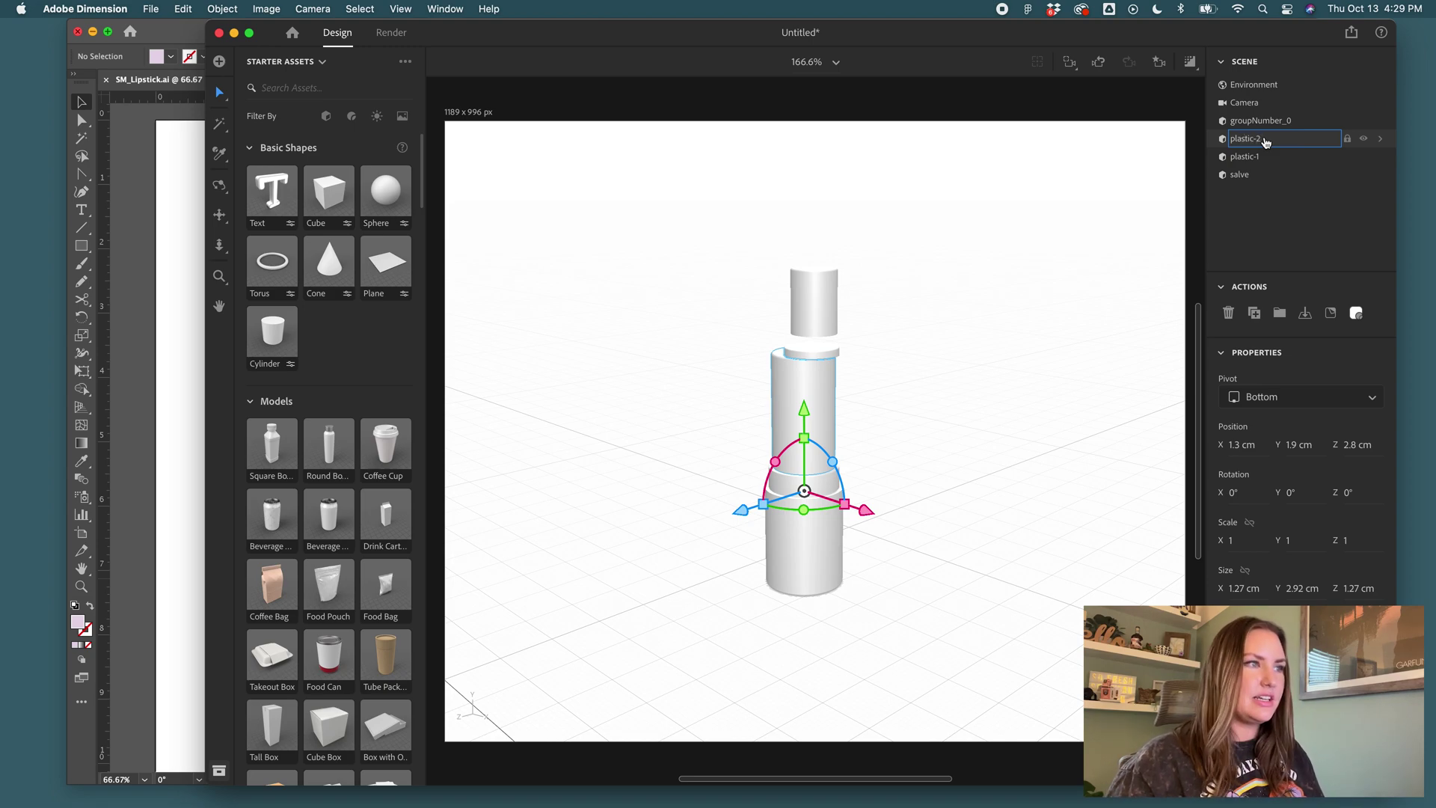
key("Return")
left_click(1266, 122)
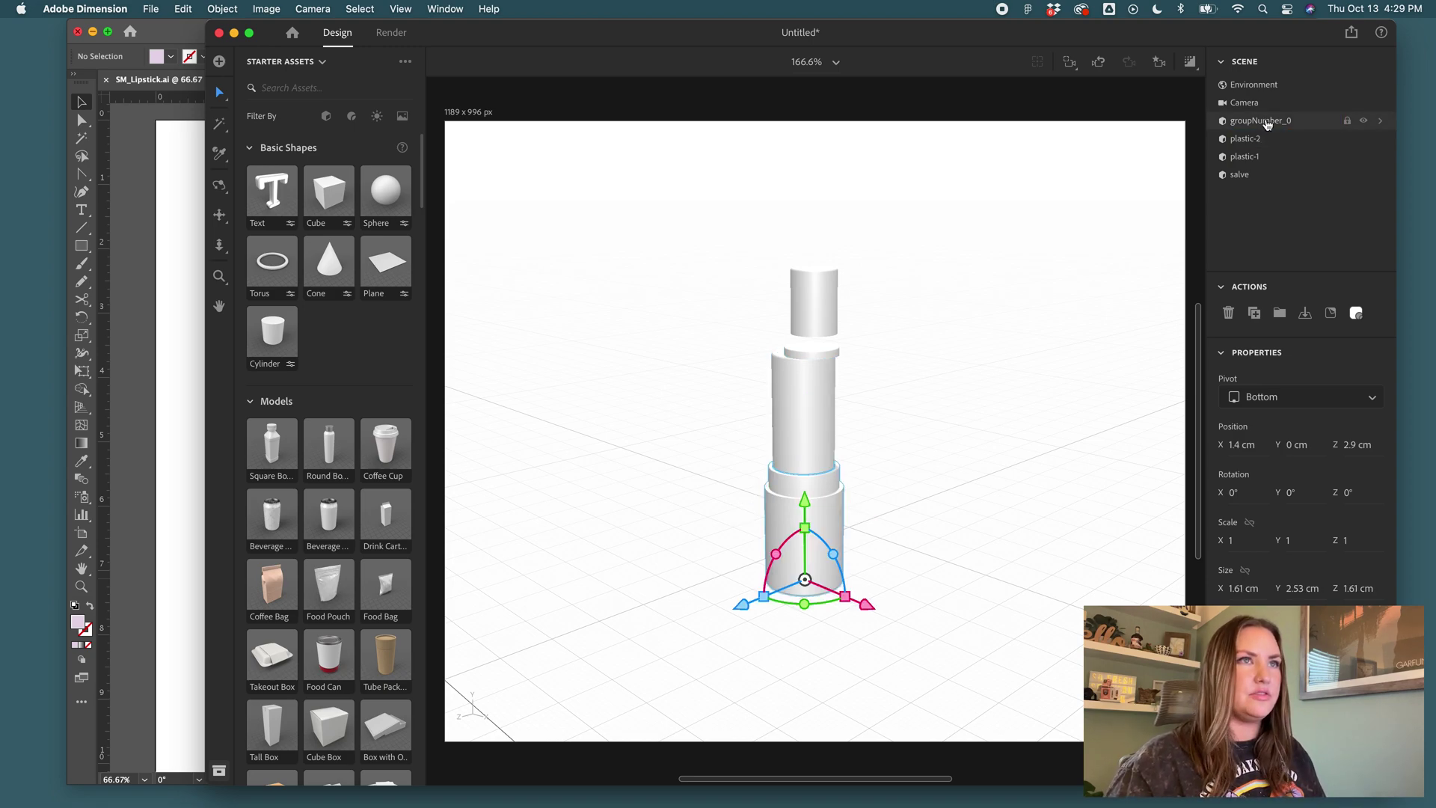
double_click(1266, 122)
type("base")
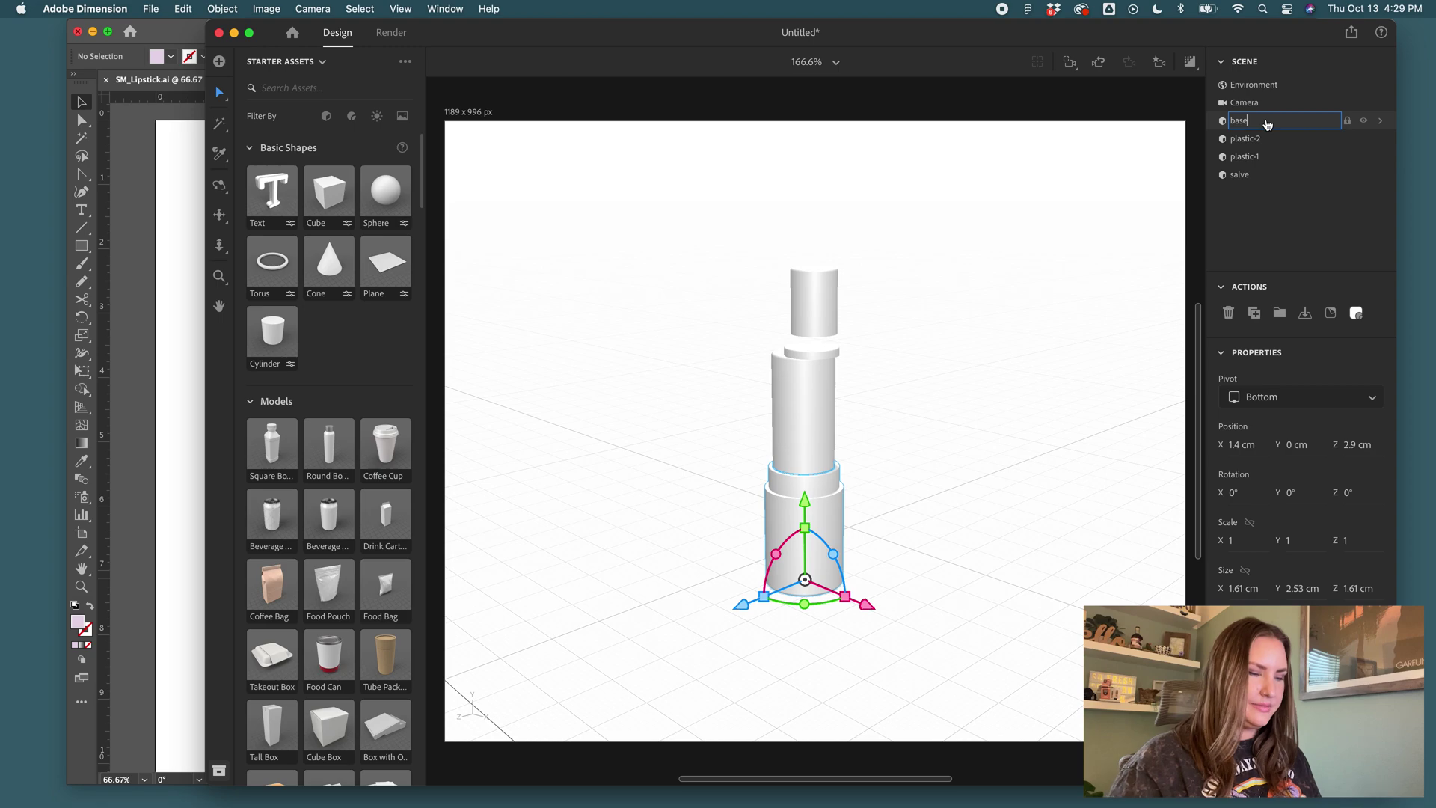
key("Return")
- Align the base, plastic-2, plastic-1 and salve models to one another by their centers along Z and X
left_click(1266, 178)
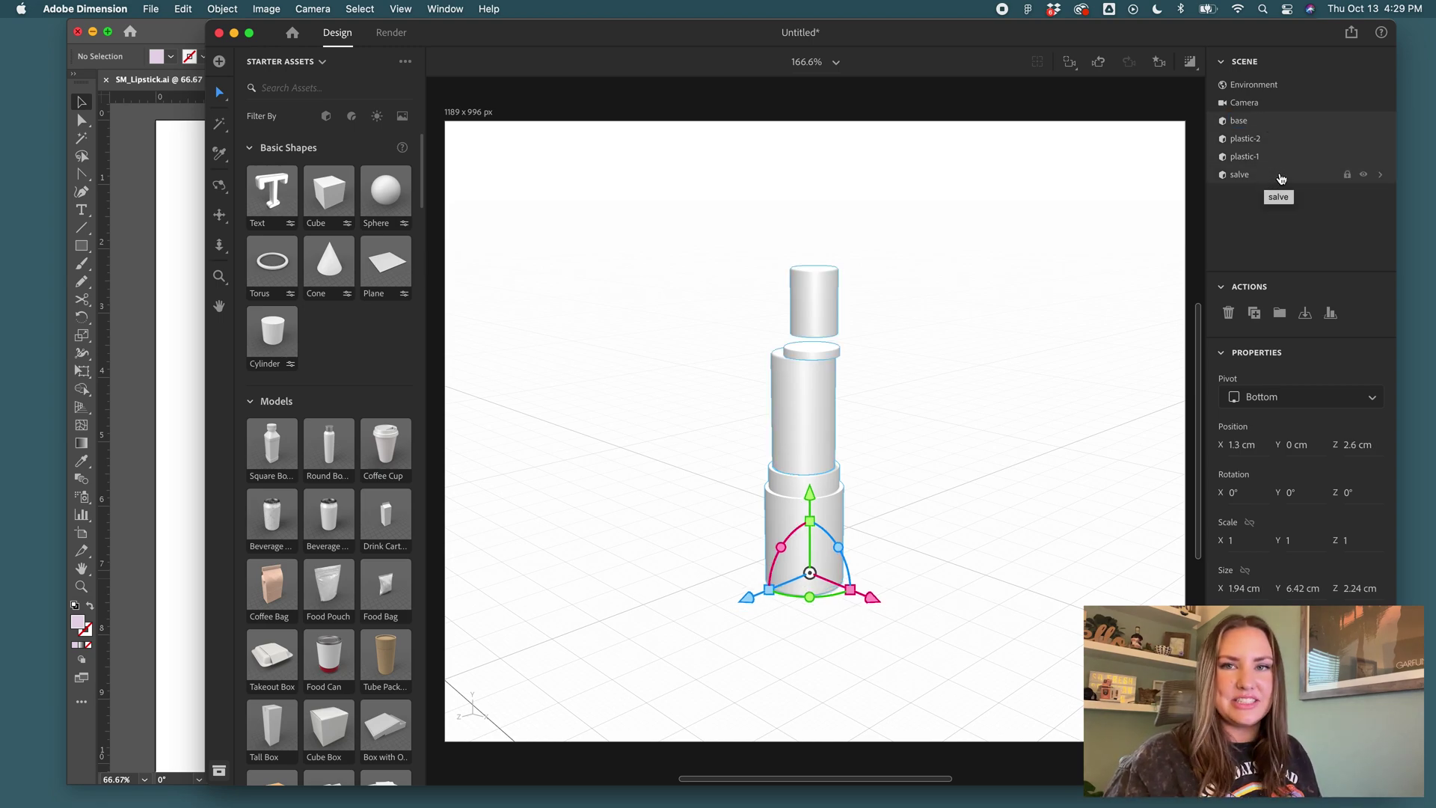
left_click(1330, 314)
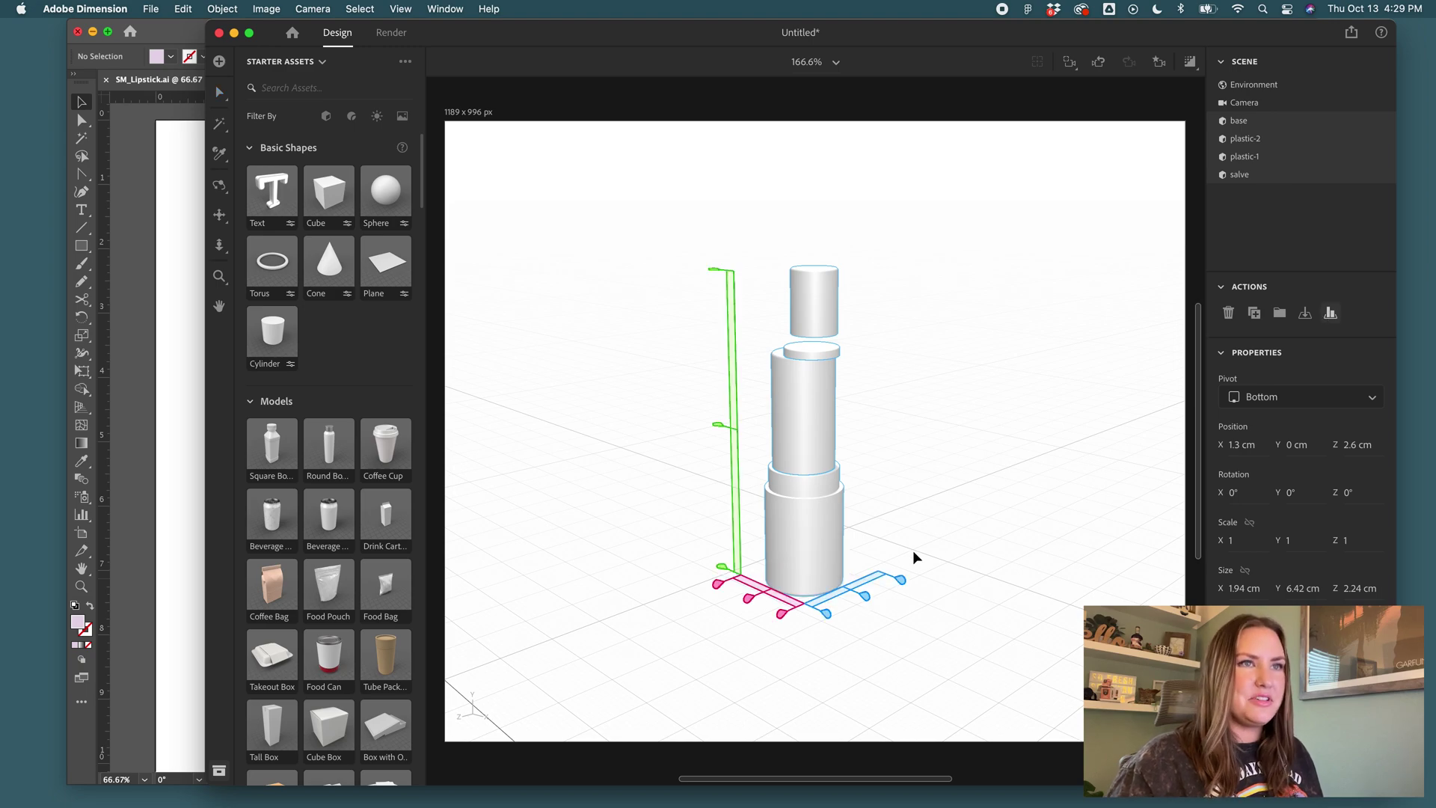
left_click(865, 597)
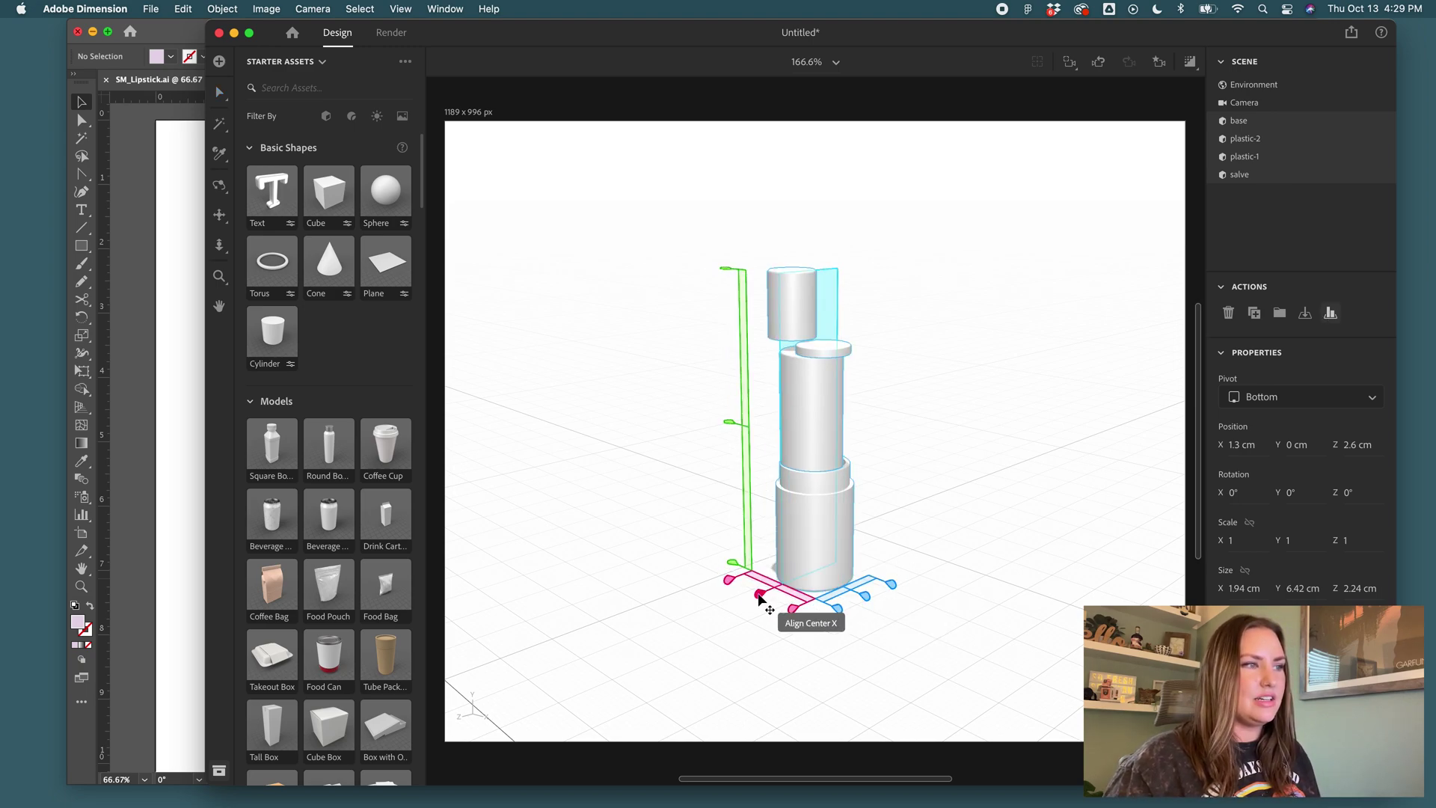
left_click(760, 596)
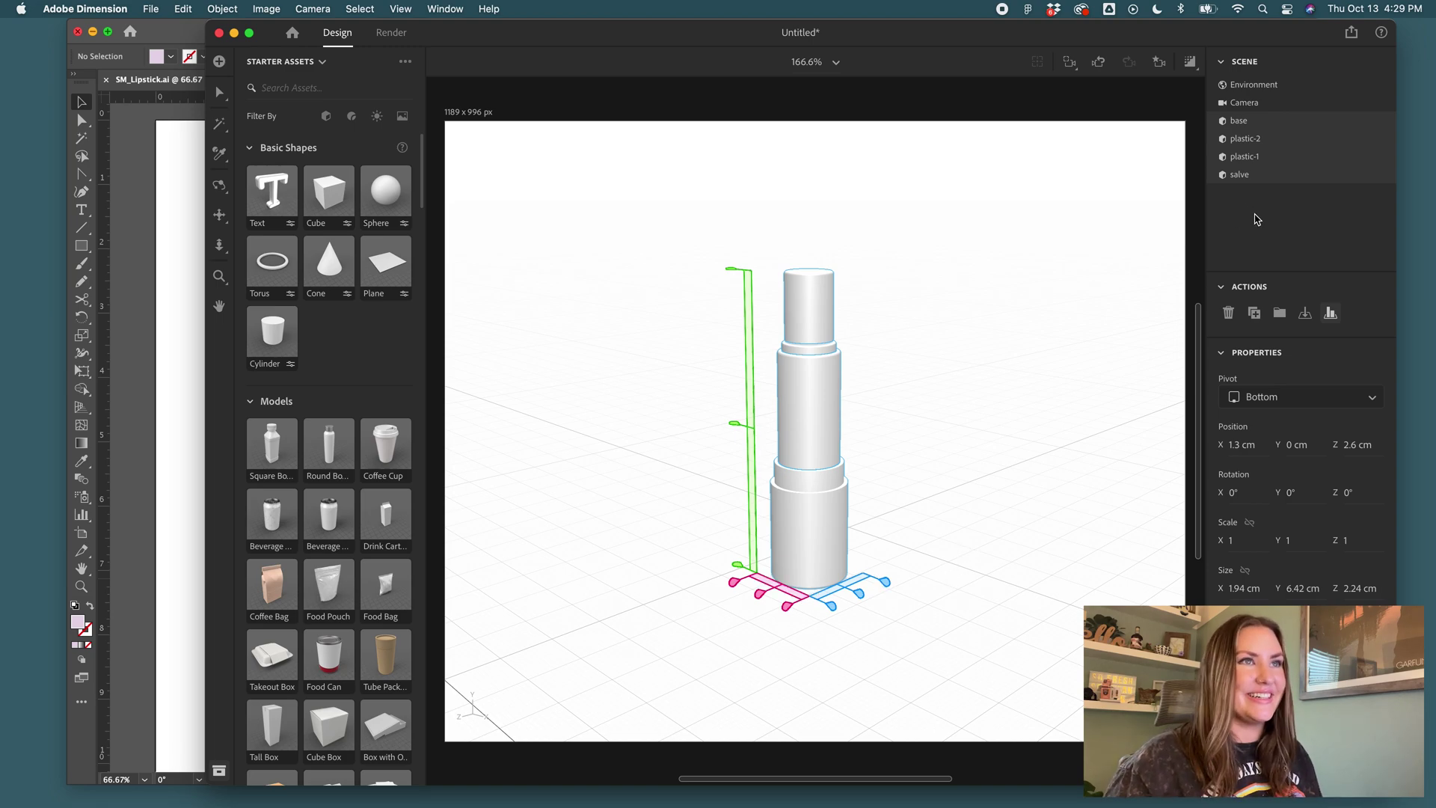
- Import the cap model and stand it beside the lipstick at about X 2.6 cm, Z 1.4 cm
left_click_drag(272, 333, 932, 509)
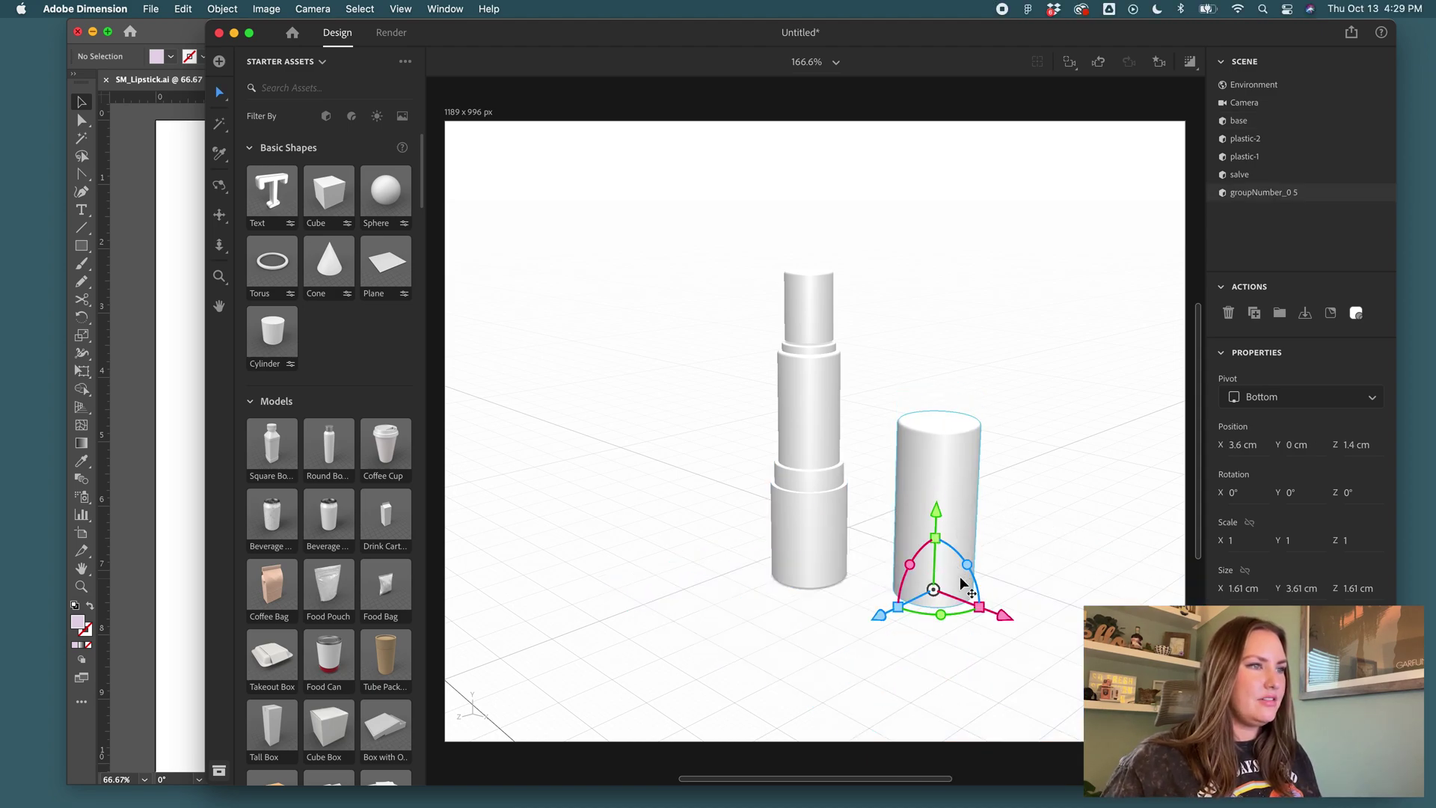
left_click_drag(961, 578, 911, 558)
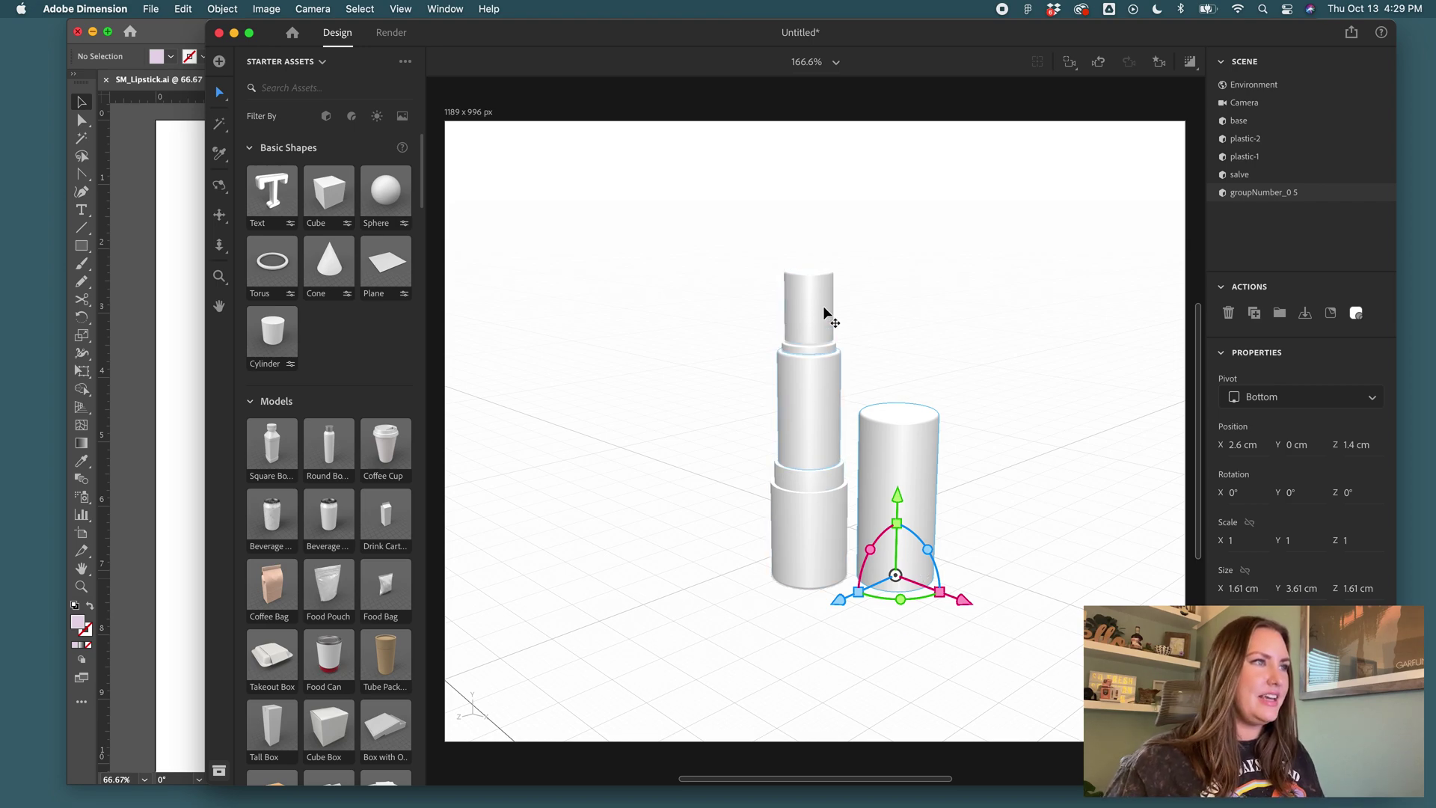
left_click(822, 498)
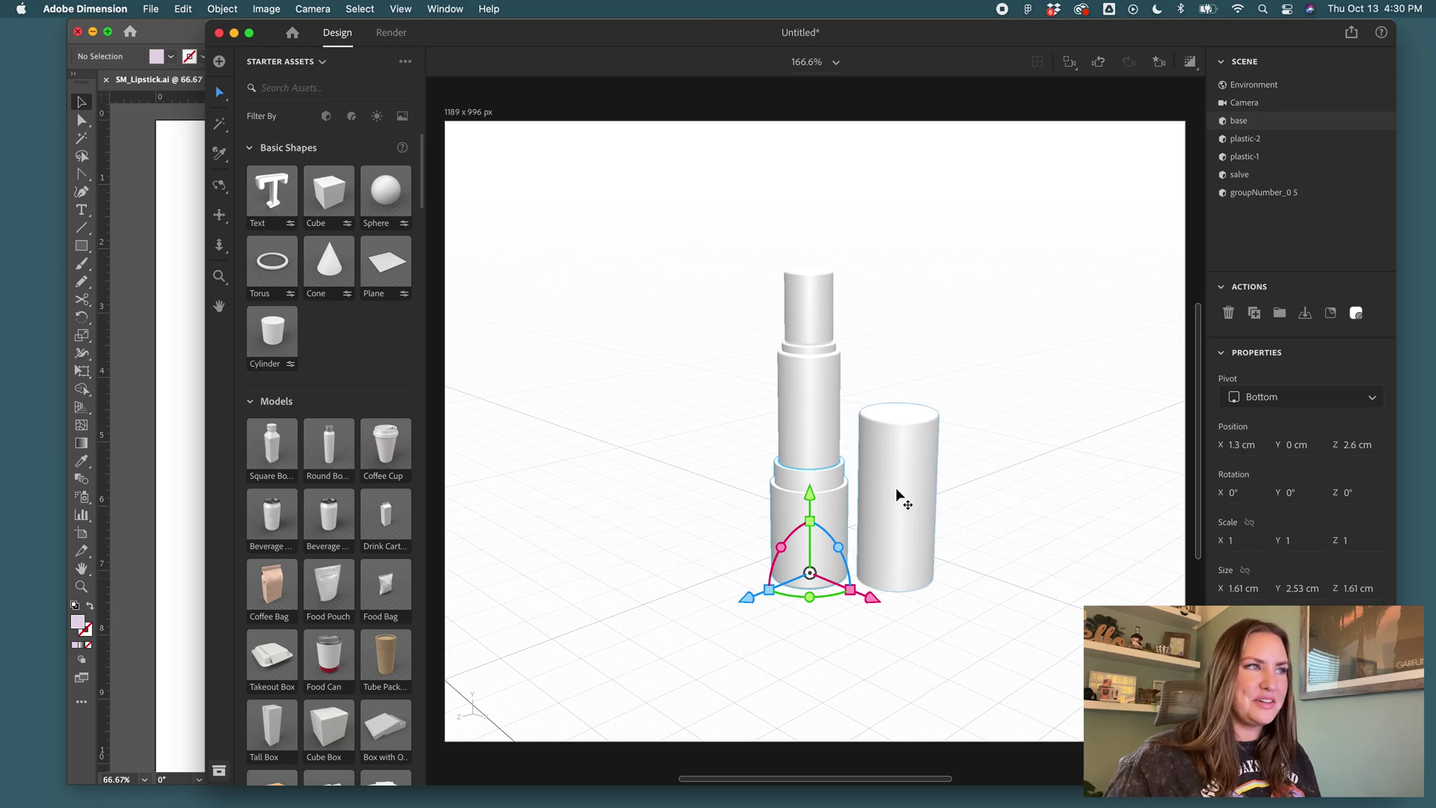
- Lower the salve slightly to about Y 5 cm so it sits on the ring, and clear the selection
left_click(810, 296)
left_click_drag(808, 258, 808, 259)
left_click(938, 341)
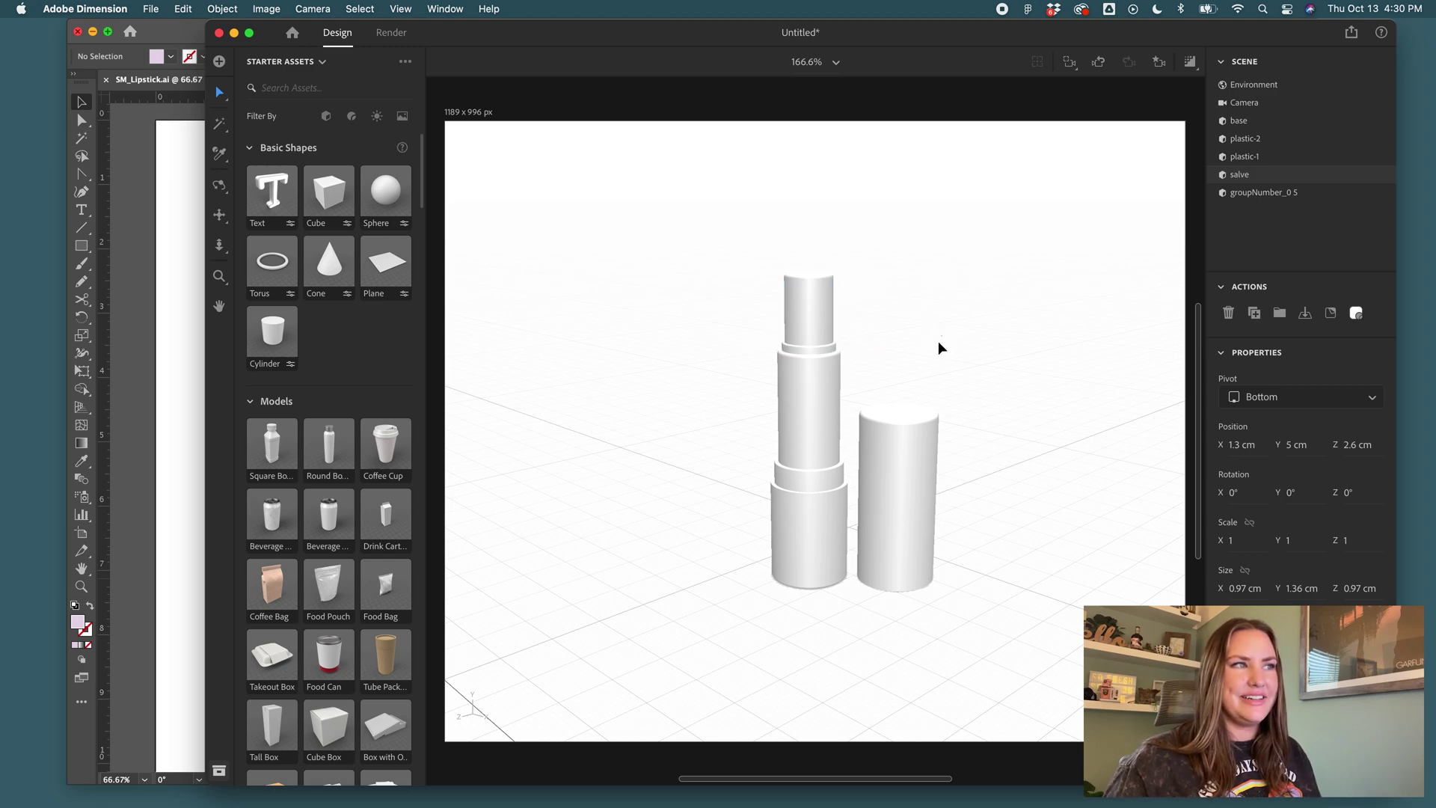
- Apply the standard Plastic material to the cap and to the lipstick base
scroll(311, 403, "down", 15)
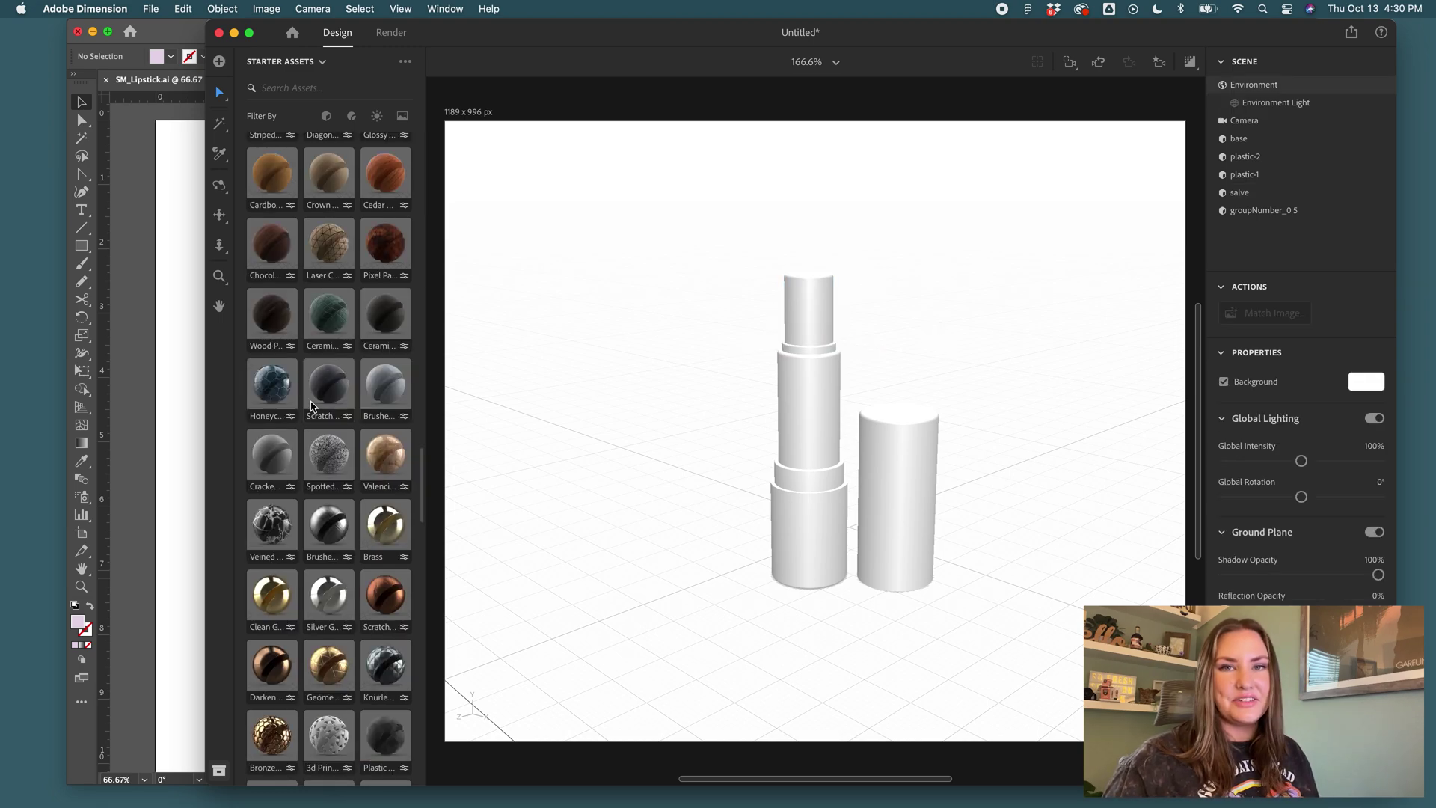
scroll(312, 406, "down", 5)
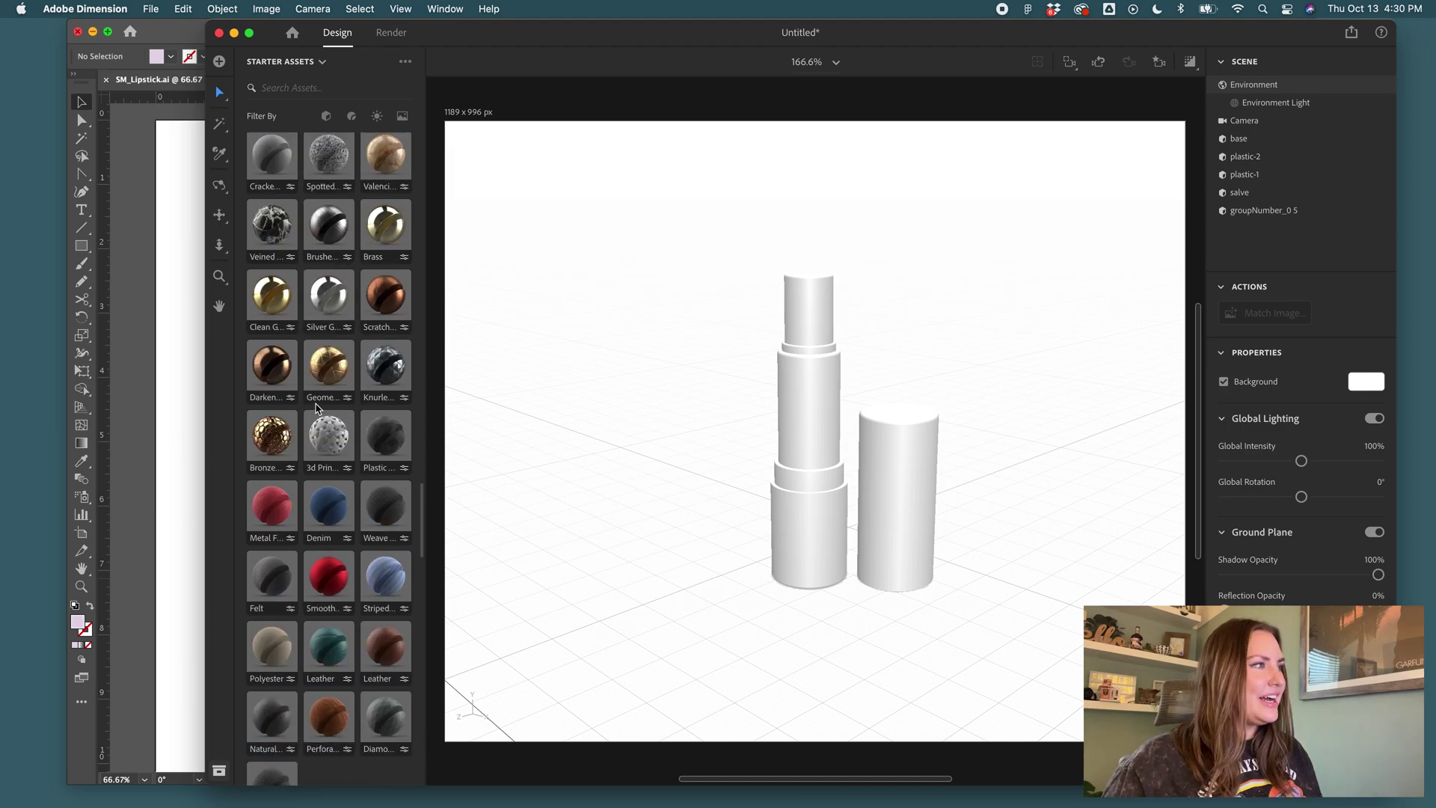
scroll(319, 408, "up", 10)
scroll(319, 408, "up", 3)
scroll(320, 409, "down", 8)
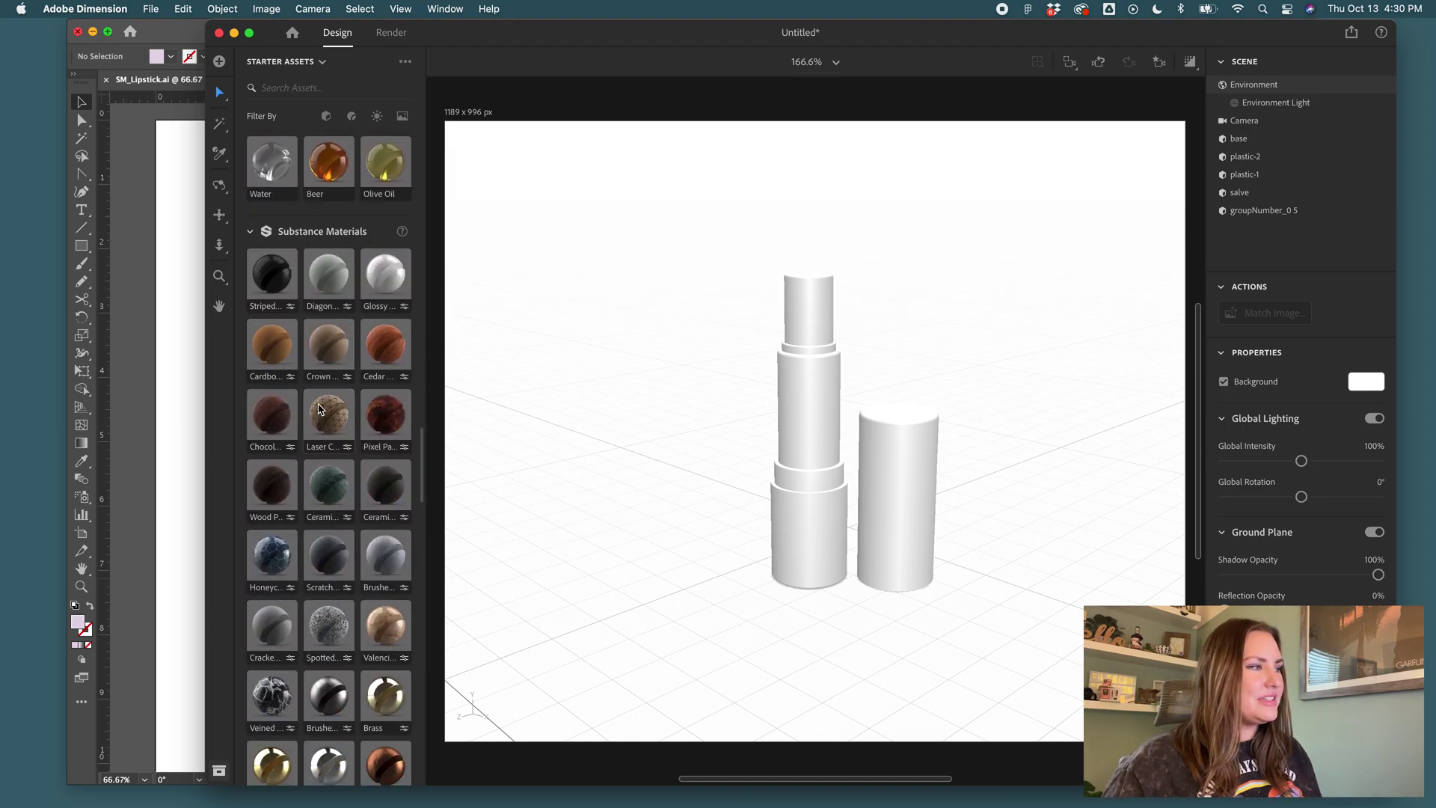
scroll(320, 409, "up", 8)
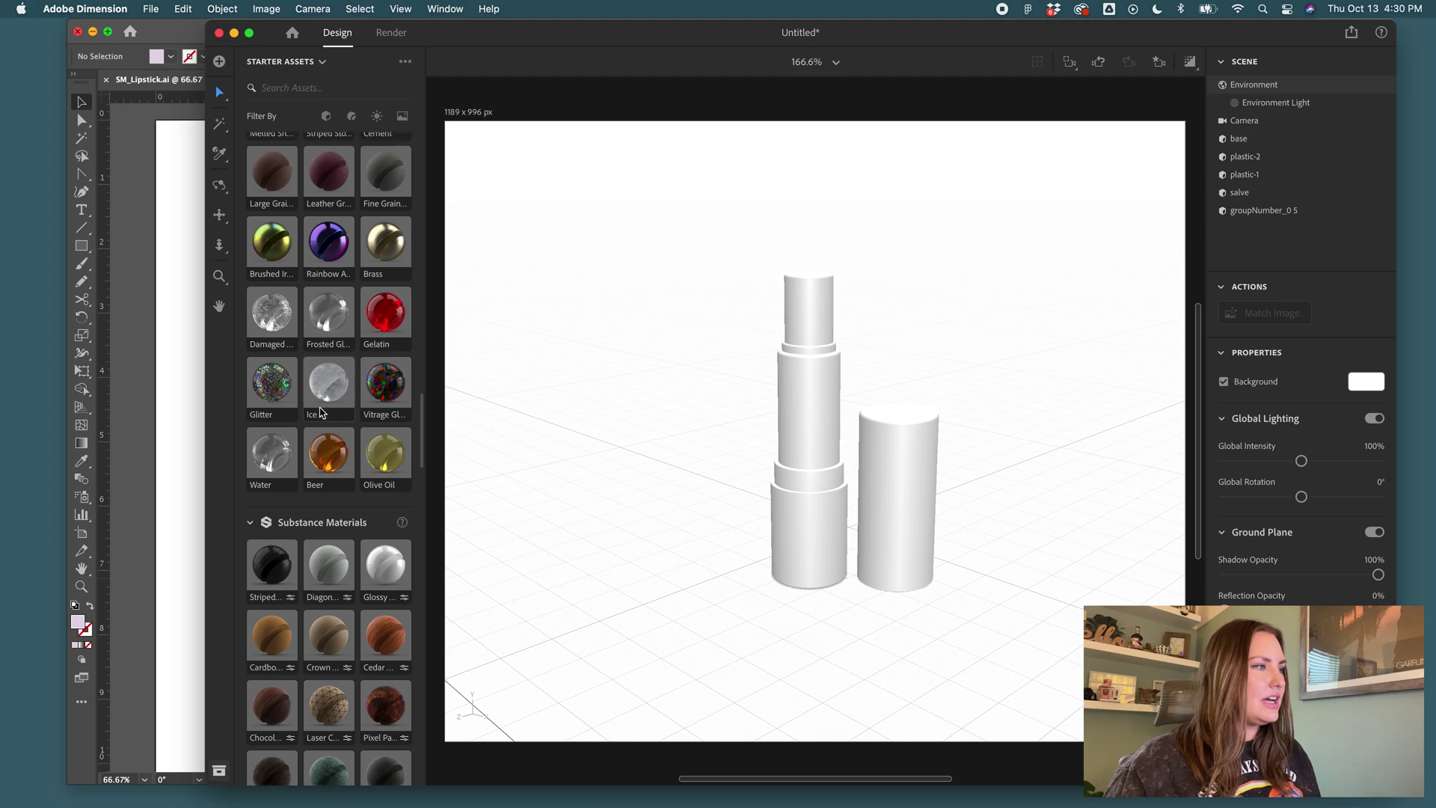
scroll(321, 409, "up", 3)
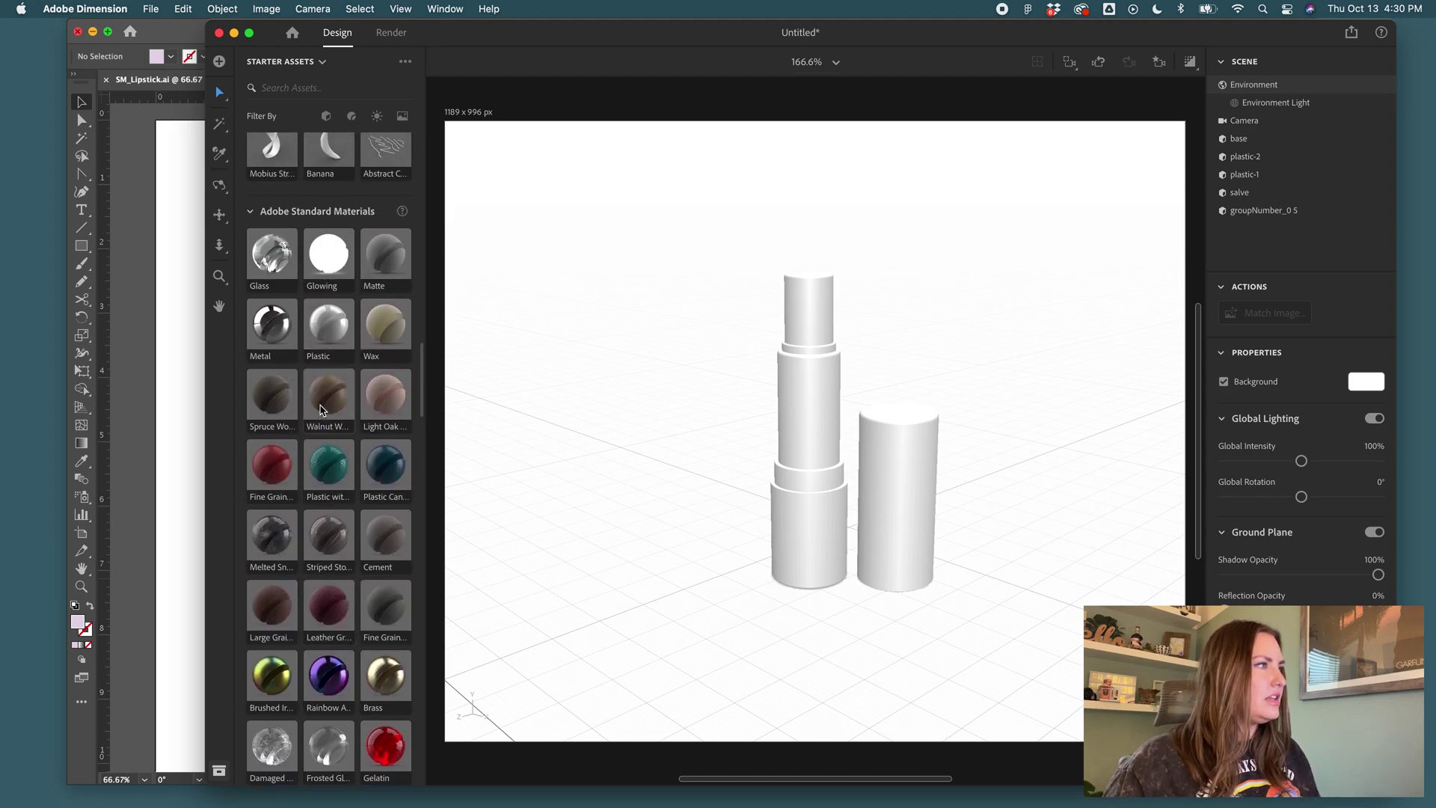
left_click_drag(327, 366, 917, 500)
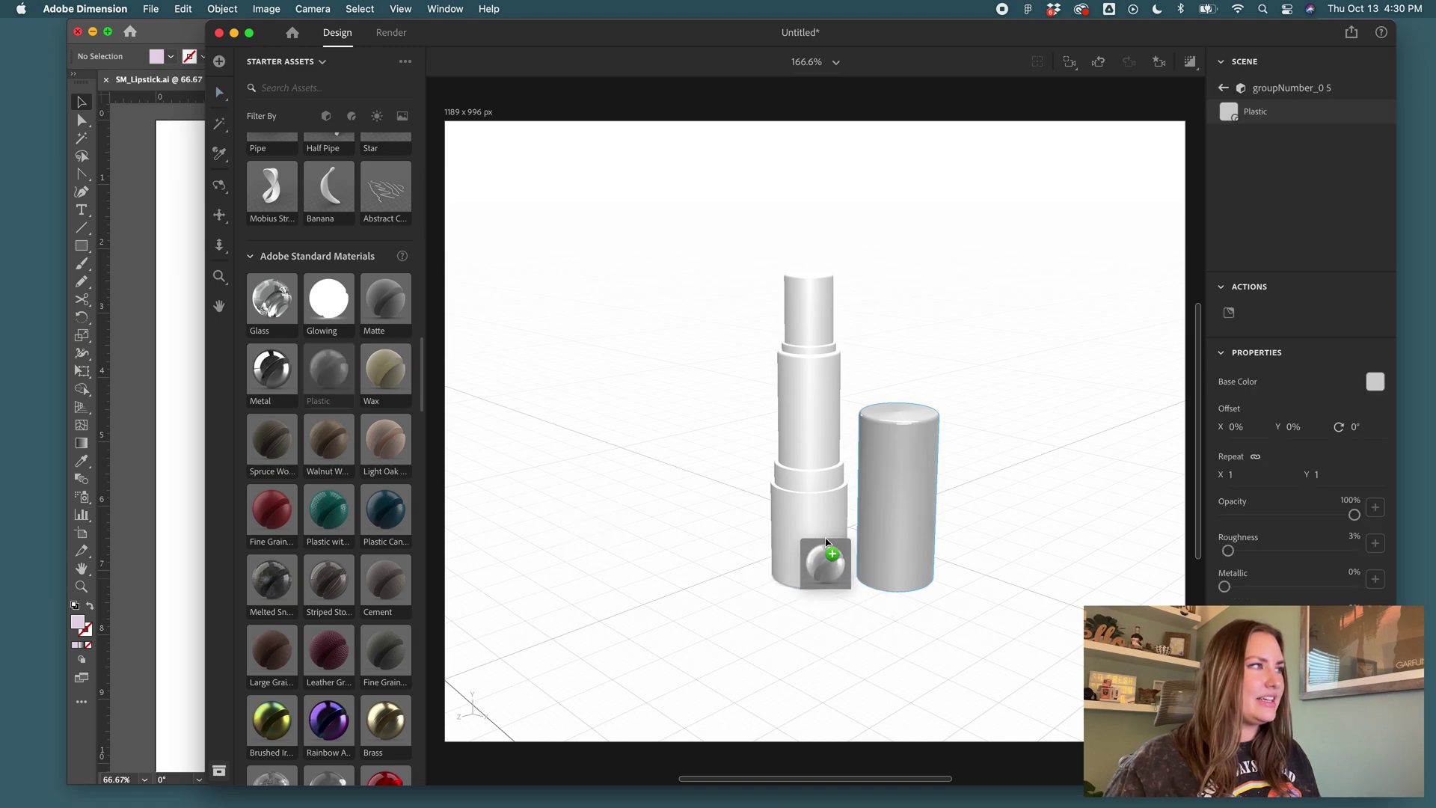
left_click_drag(825, 540, 816, 540)
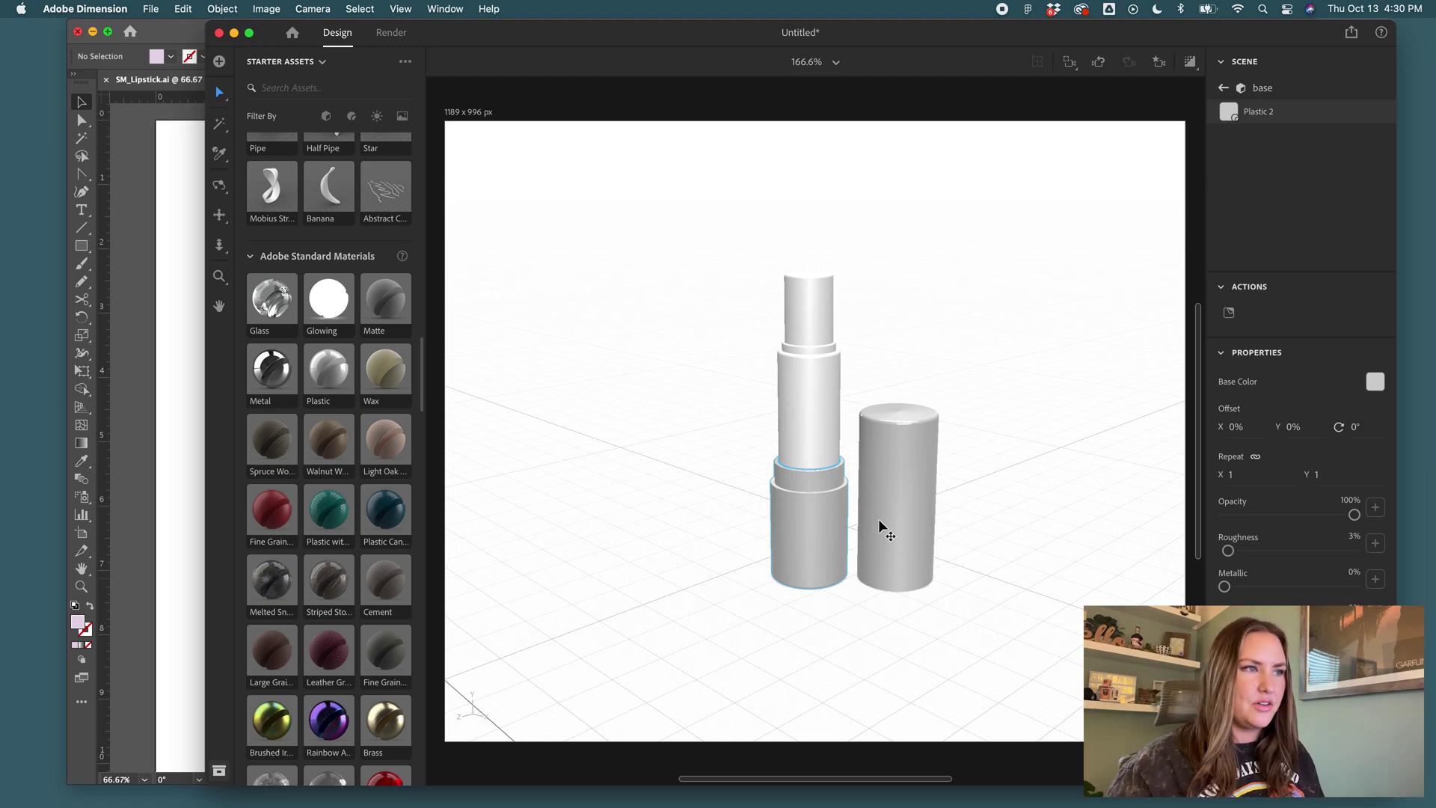
- Rename the cap model standing beside the lipstick as cap
left_click(878, 519)
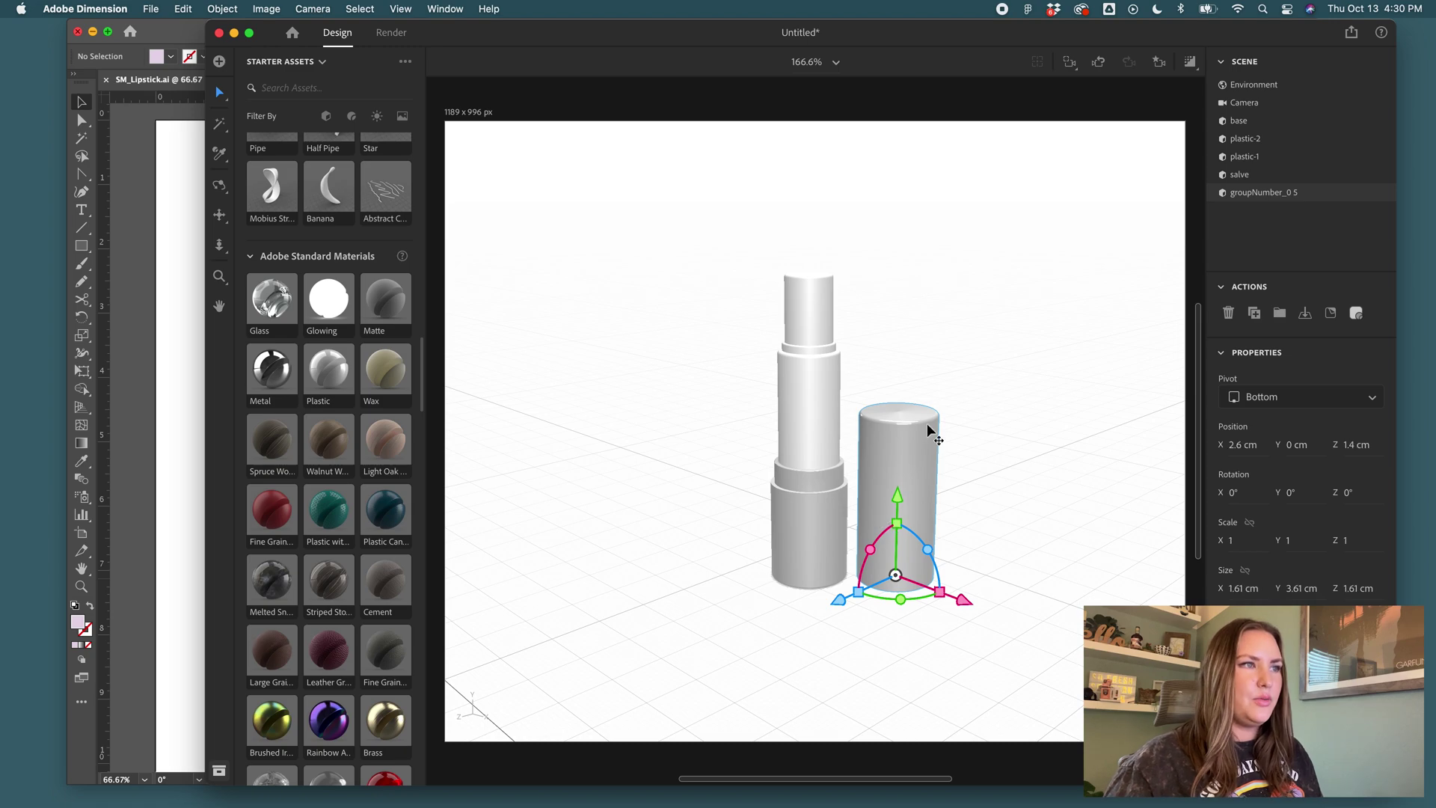
double_click(1259, 194)
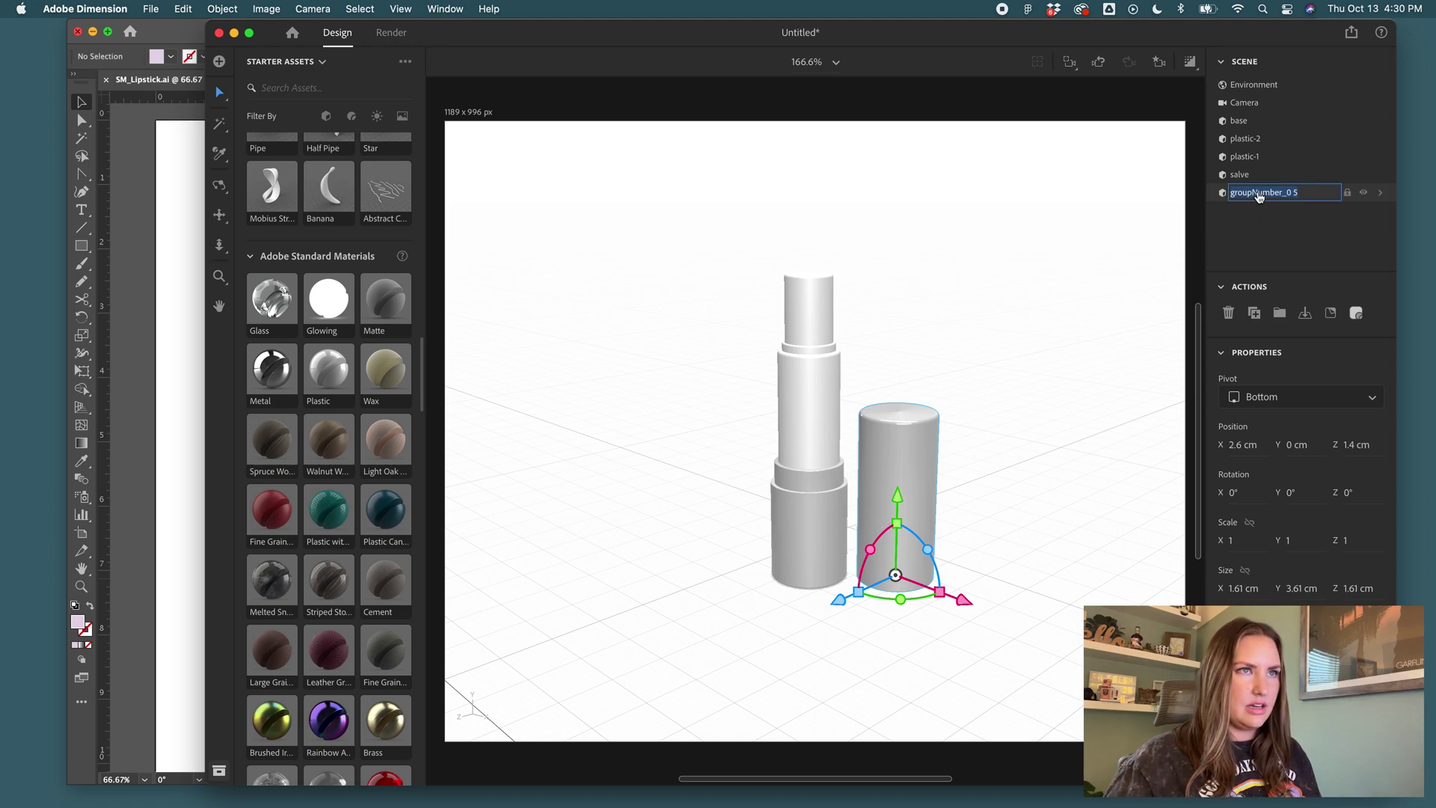
type("cap")
key("Return")
- Open the cap's Plastic material and set its roughness to 4%
left_click(1380, 192)
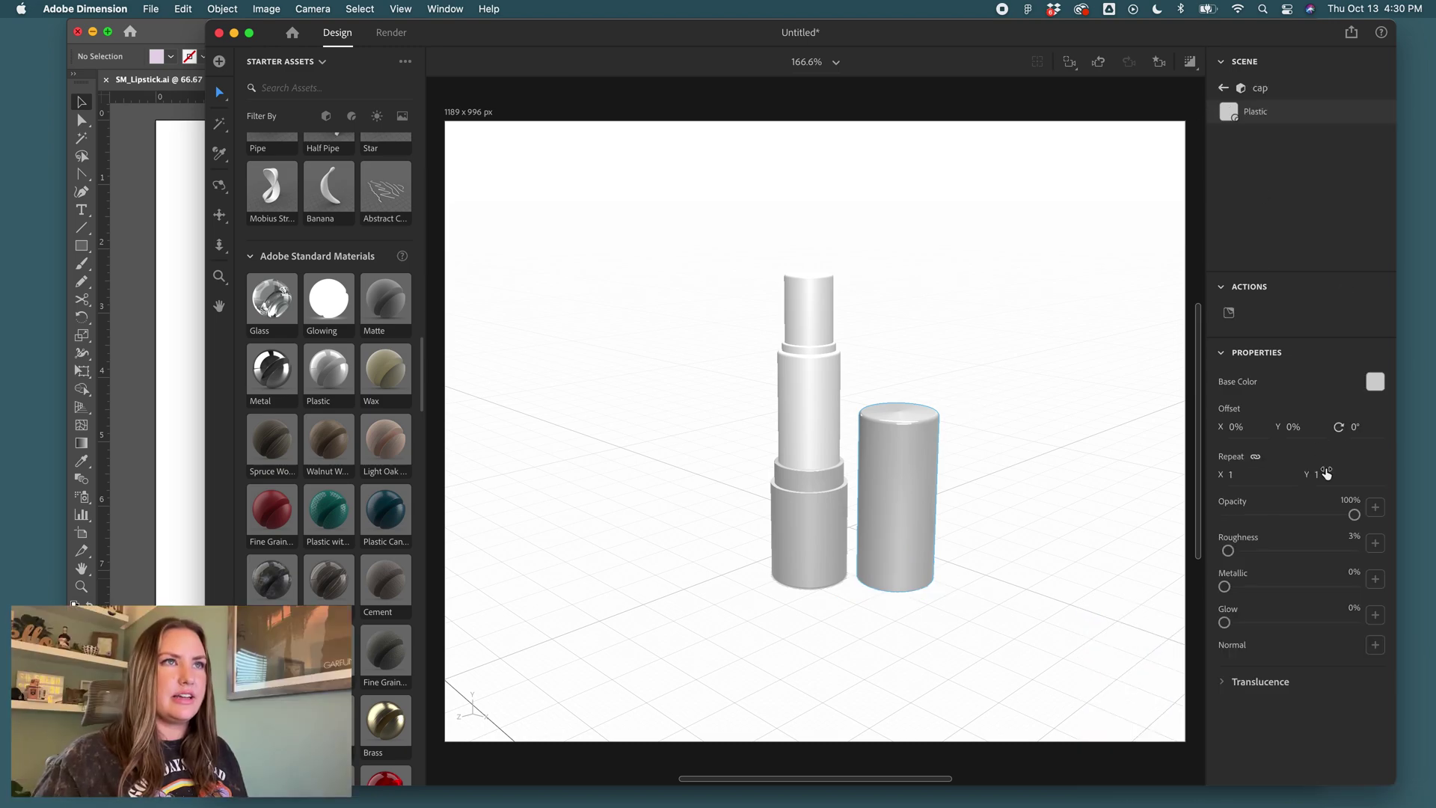
left_click(1263, 551)
left_click_drag(1264, 553, 1230, 555)
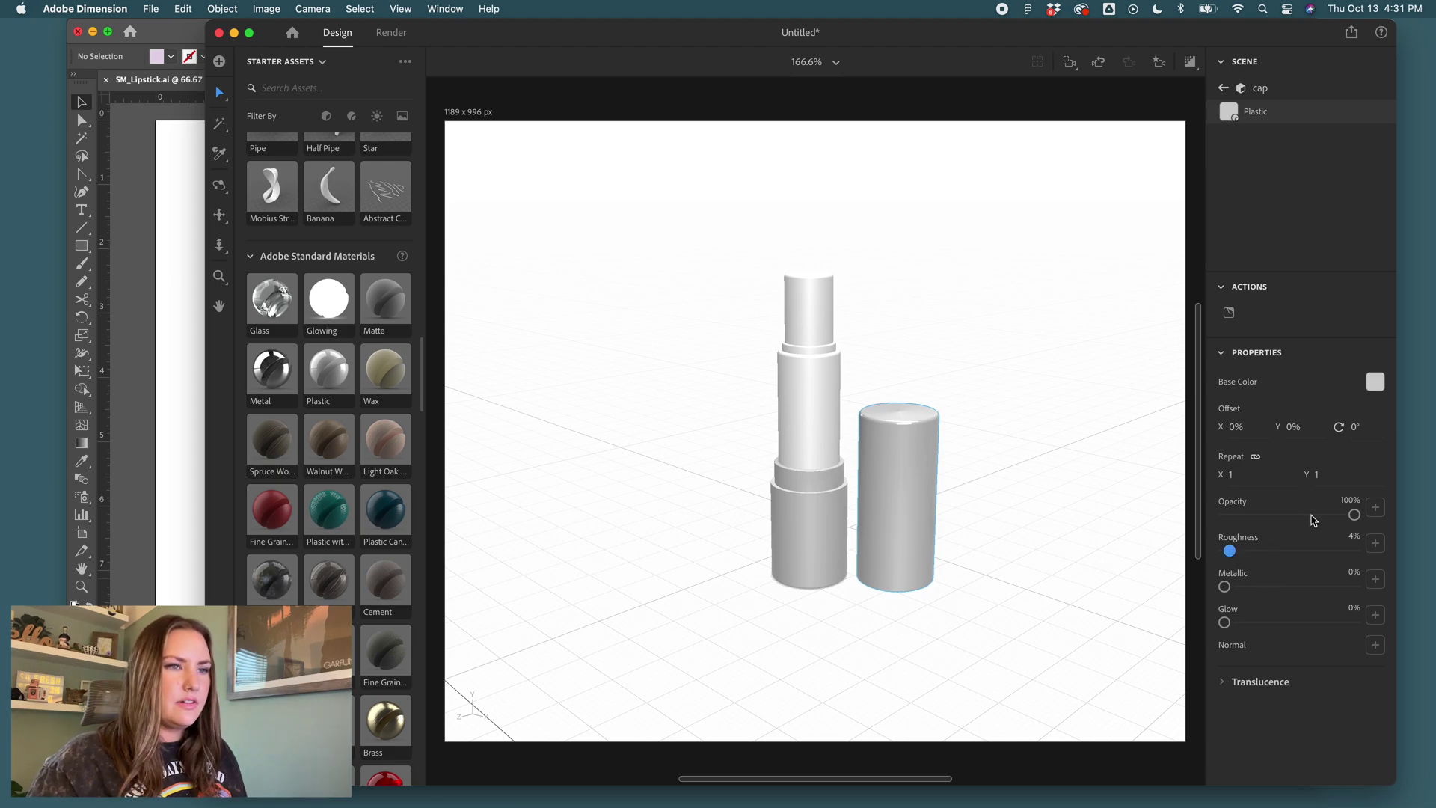
- Set the cap material's translucence to 65%, with the render preview turned on
left_click(1227, 682)
scroll(1227, 695, "down", 1)
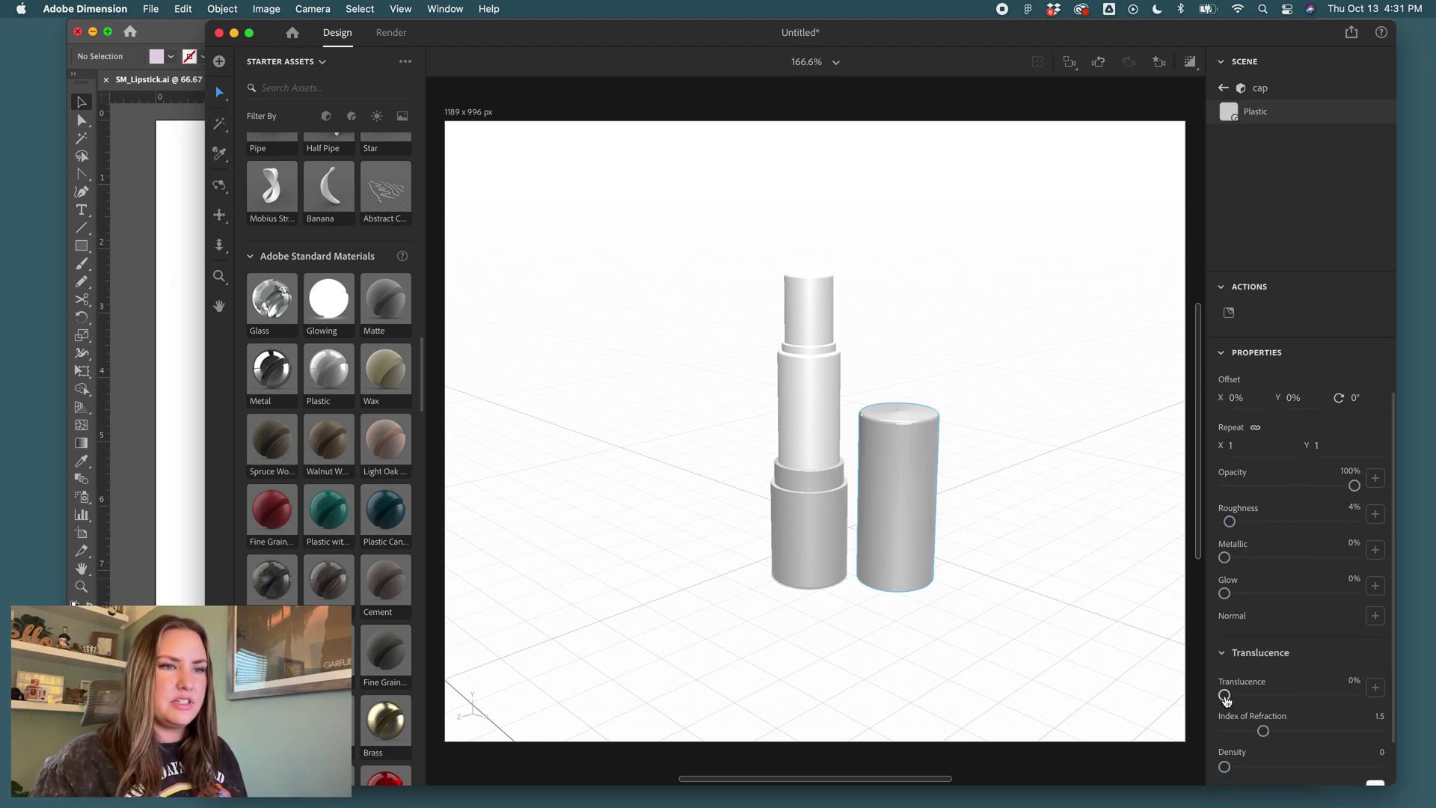
left_click_drag(1225, 695, 1253, 696)
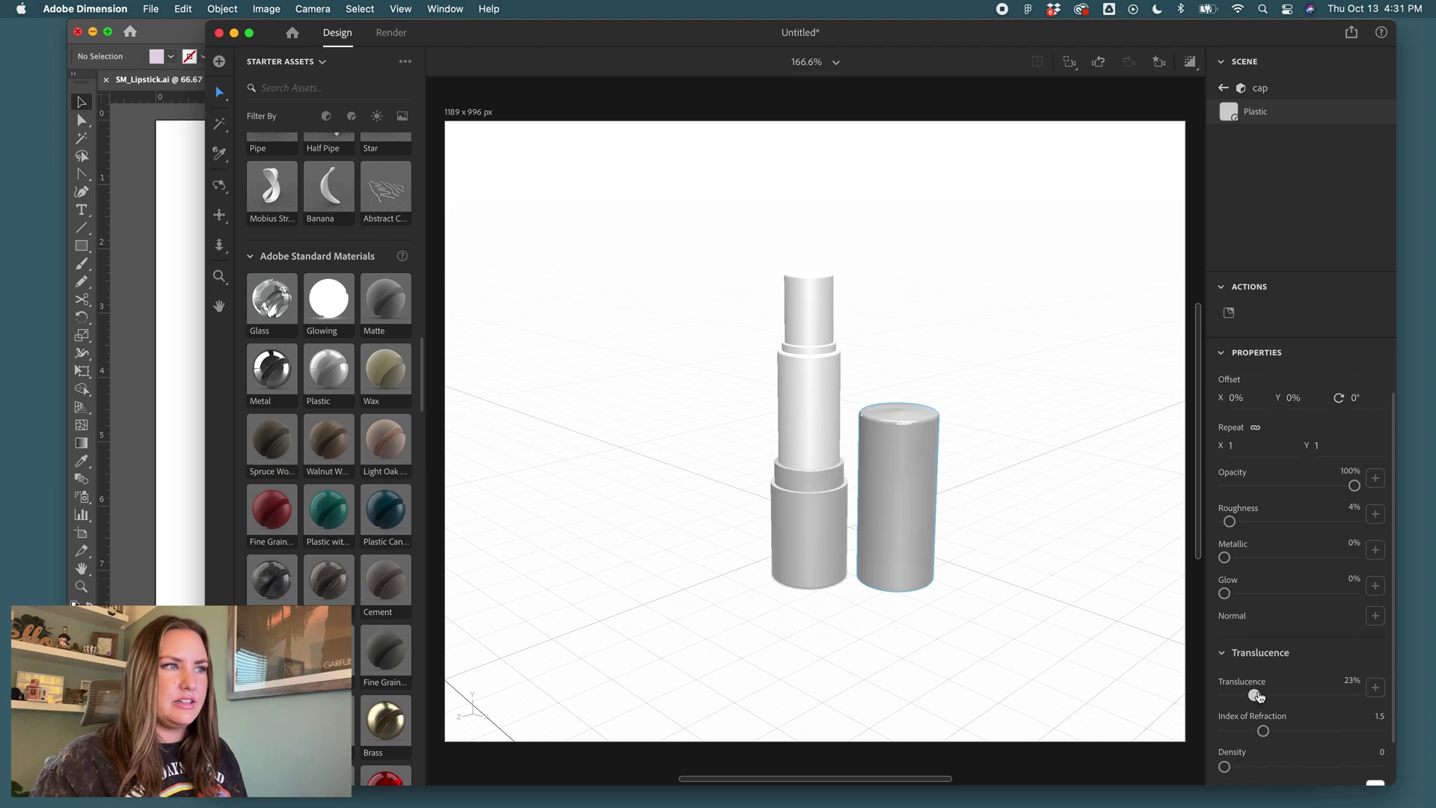
left_click(1190, 62)
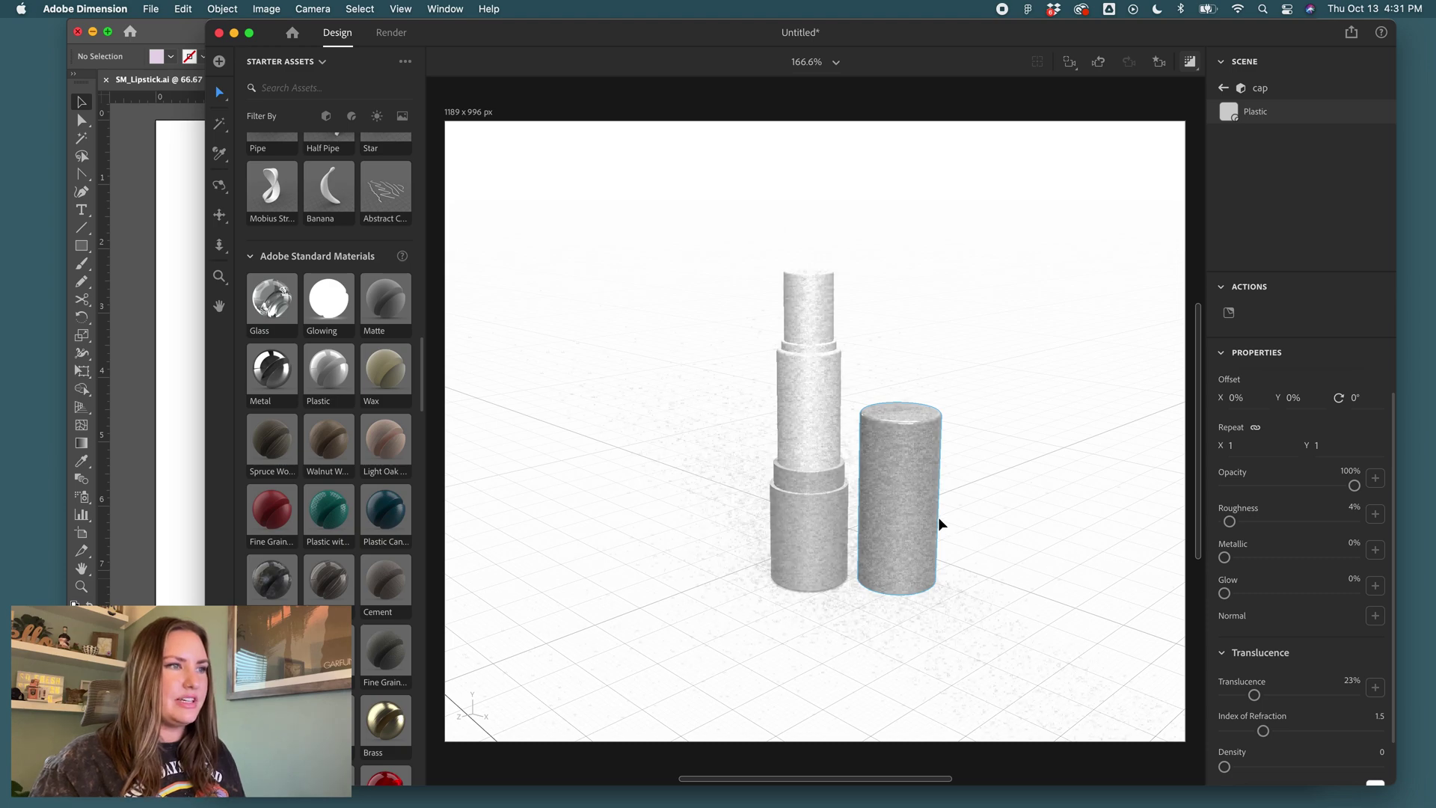
left_click_drag(1254, 695, 1309, 695)
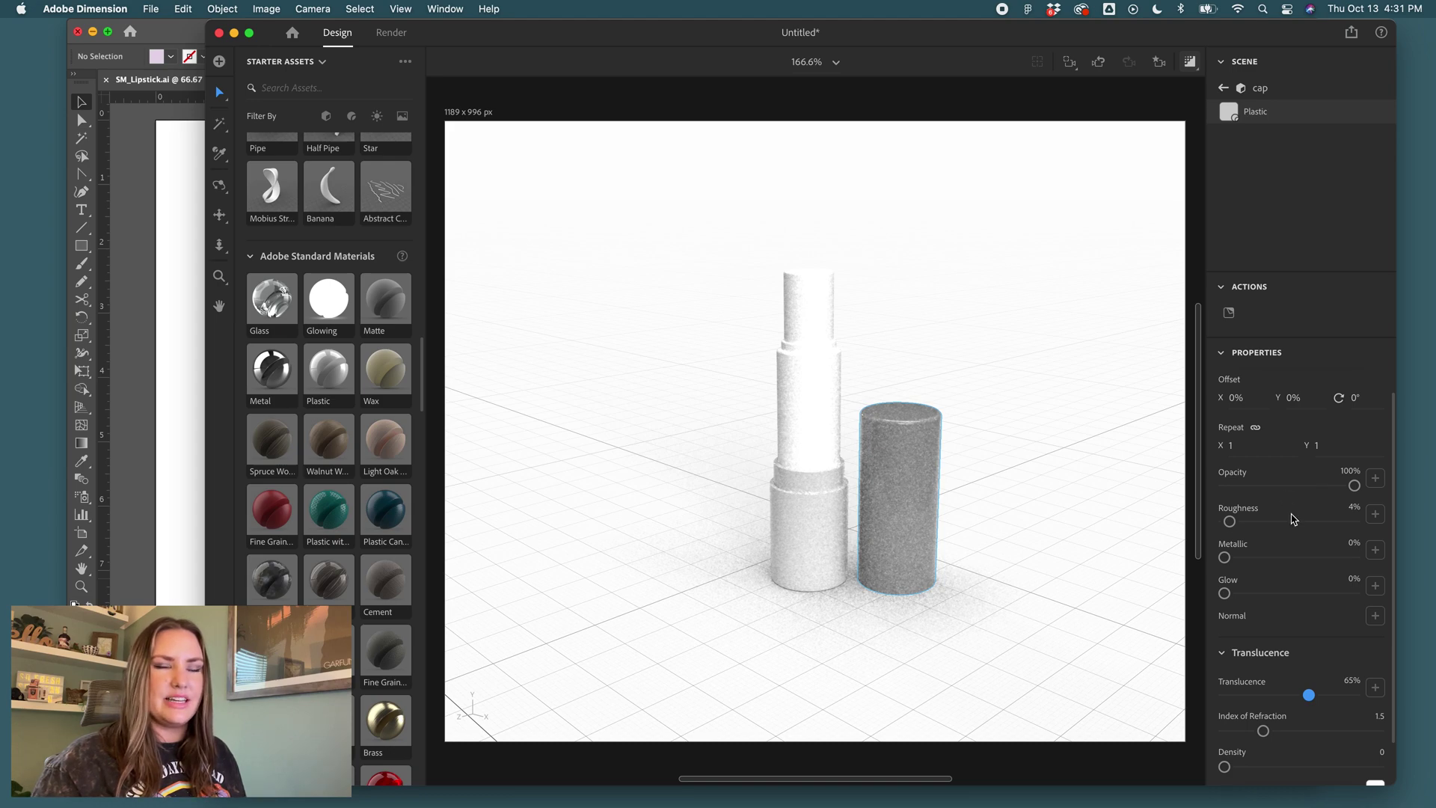
- Make the cap material's base color white and set its roughness to 7%
scroll(1308, 501, "up", 1)
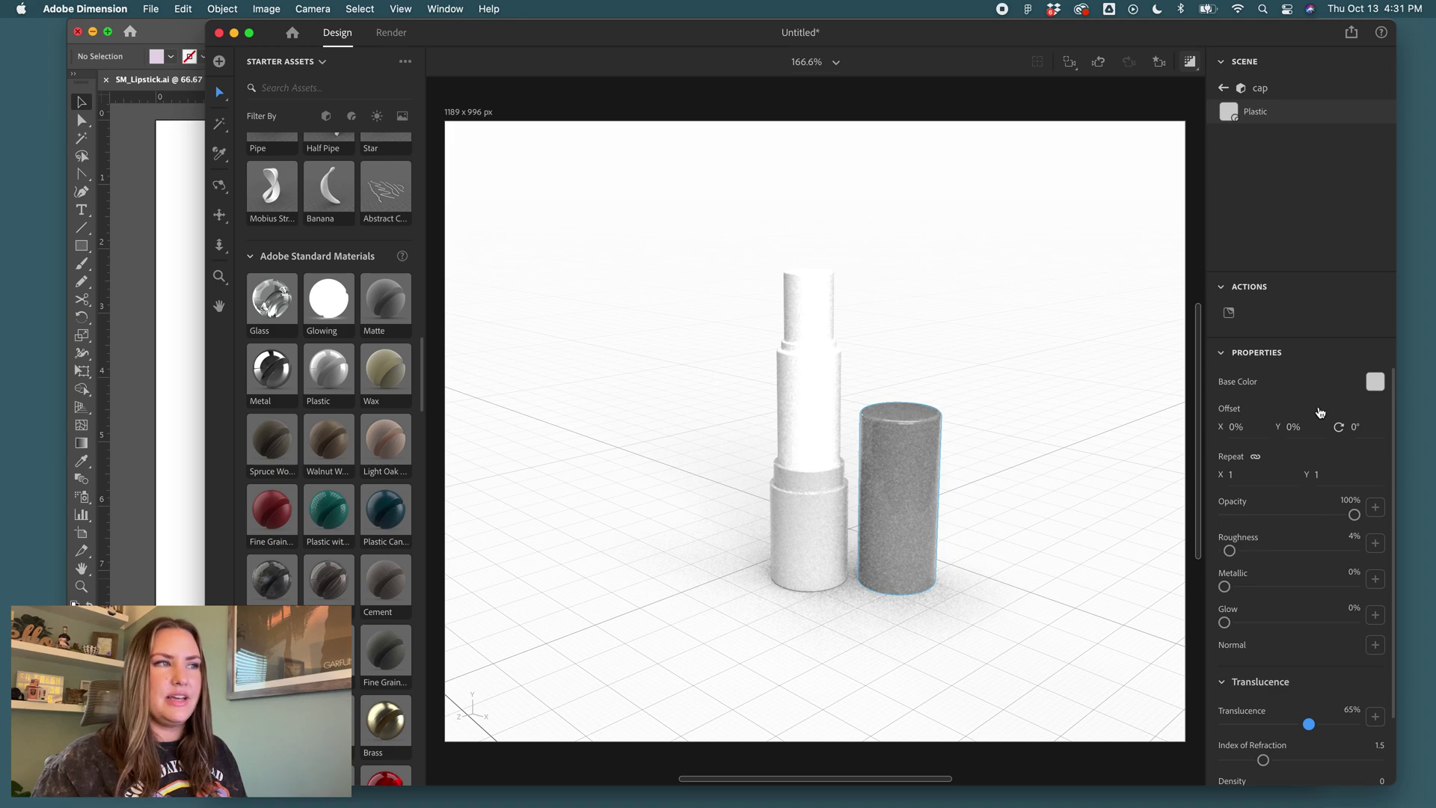
left_click(1162, 290)
left_click(1349, 424)
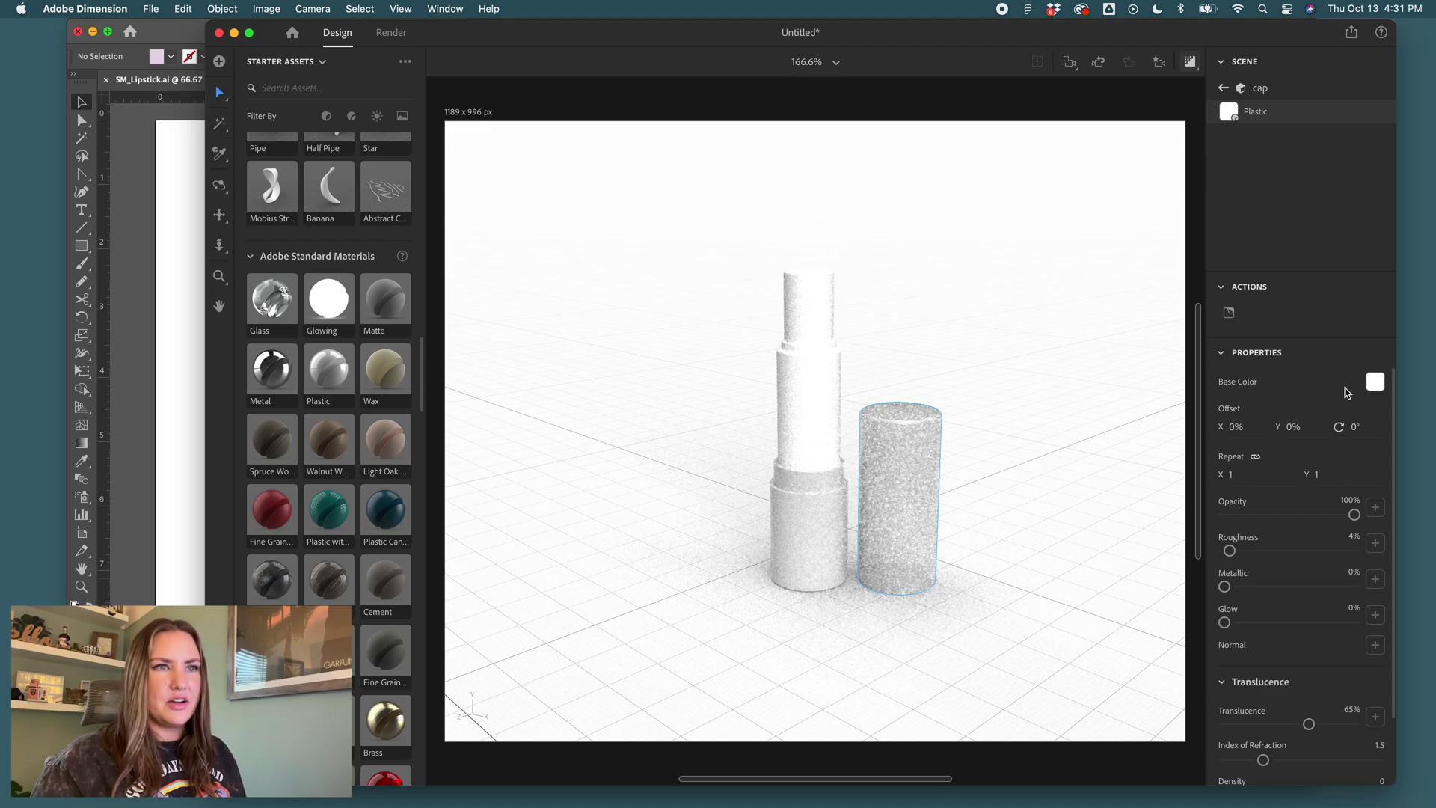
scroll(1323, 523, "down", 2)
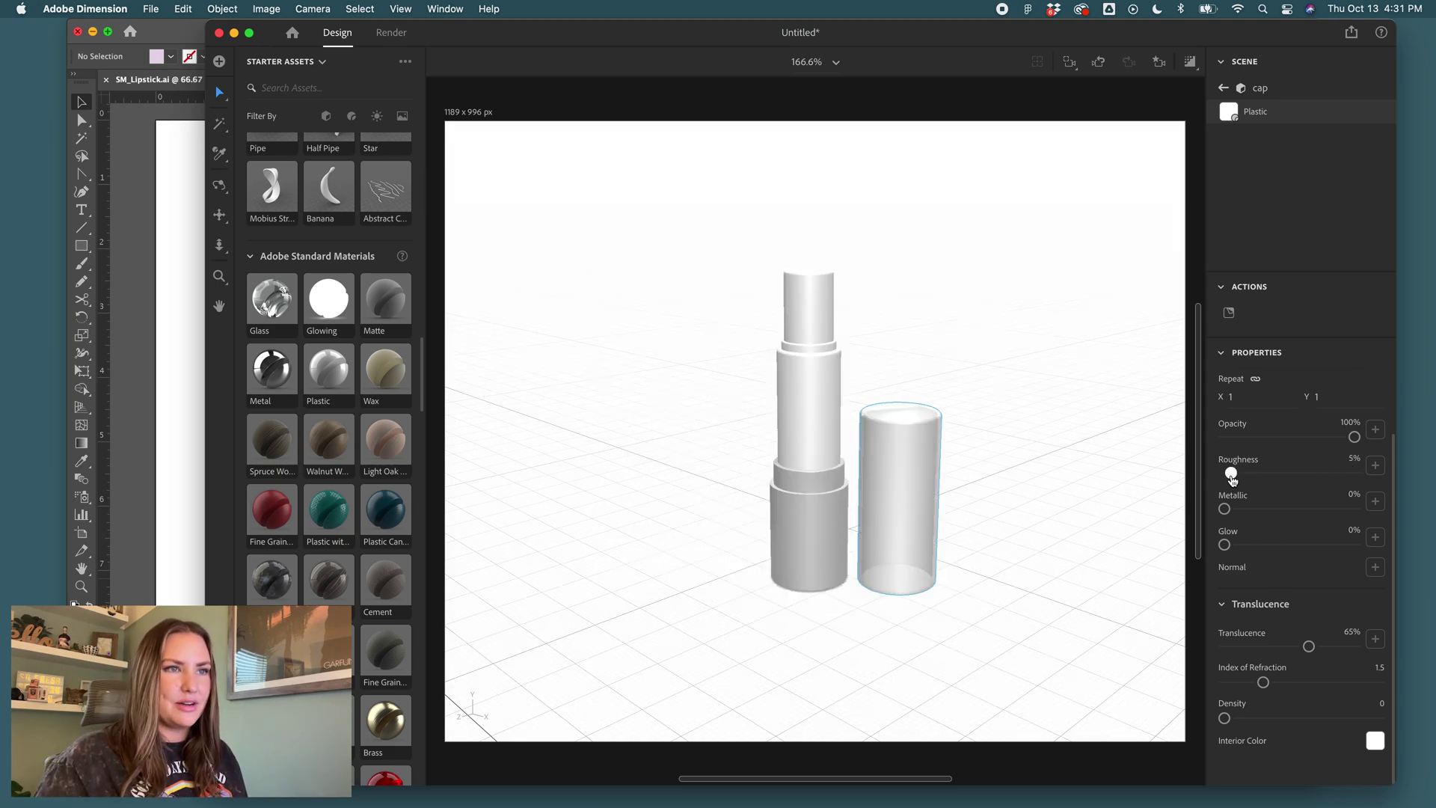
left_click_drag(1232, 479, 1235, 480)
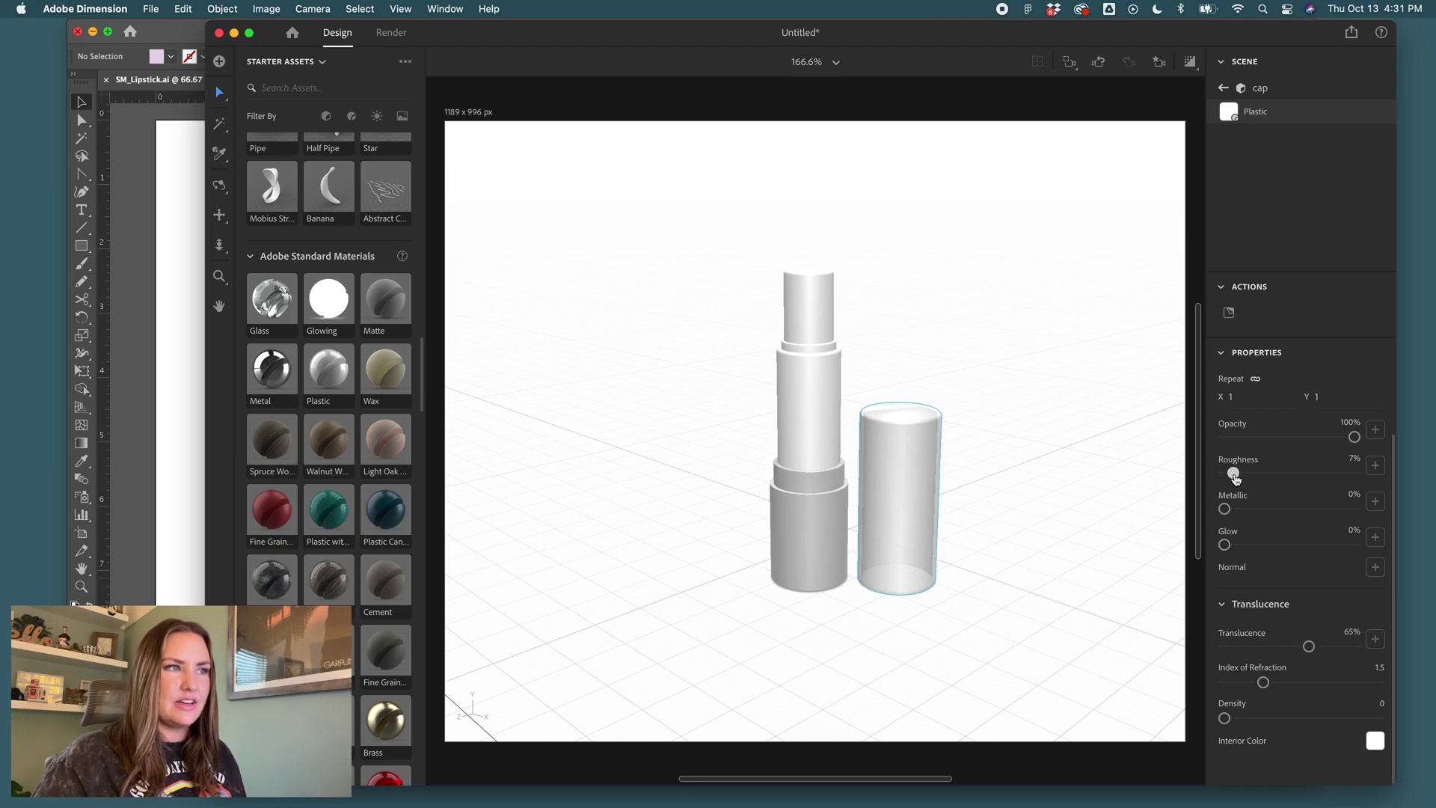
- Make the base part's plastic white (FFFFFF) and set its roughness to 8%
left_click(791, 527)
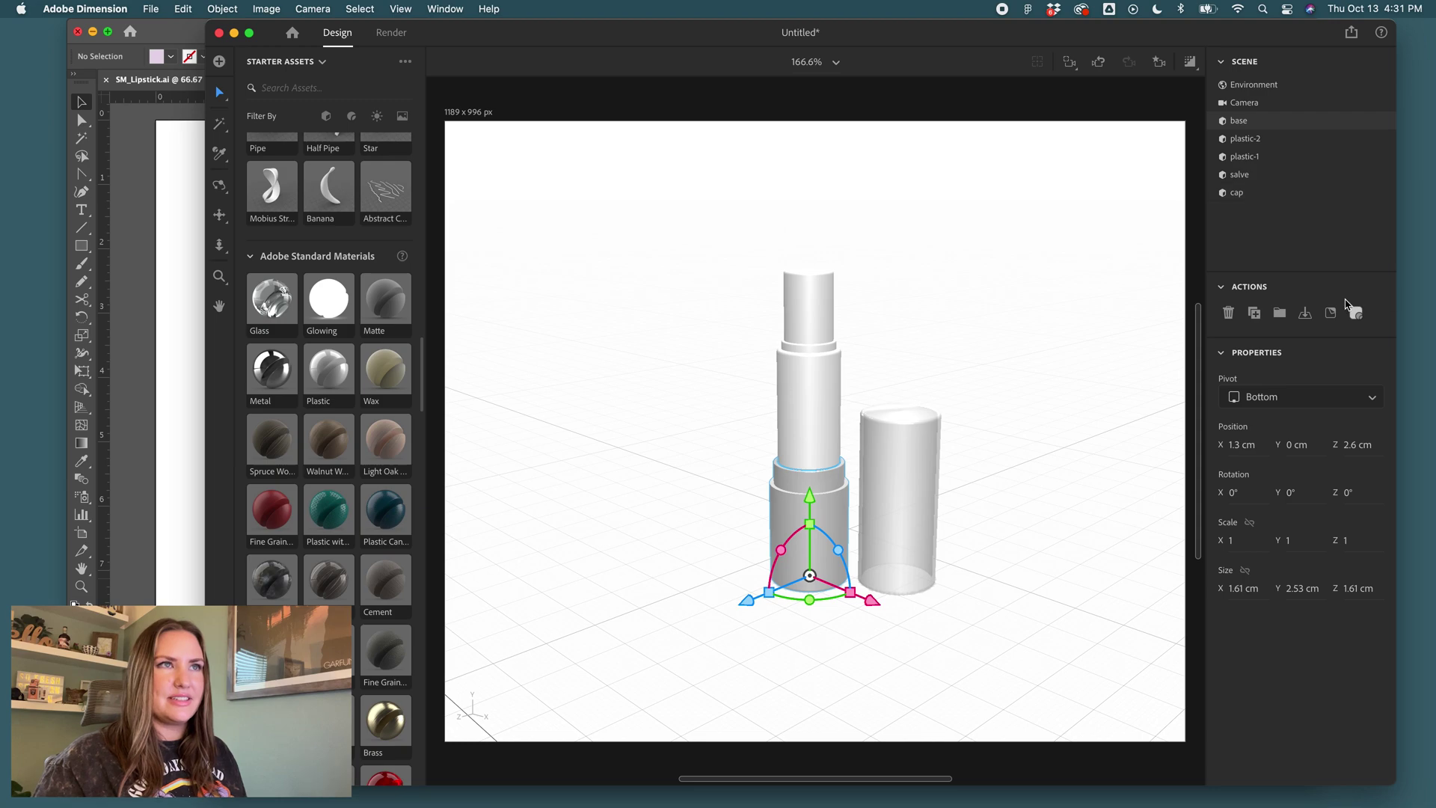
left_click(1356, 313)
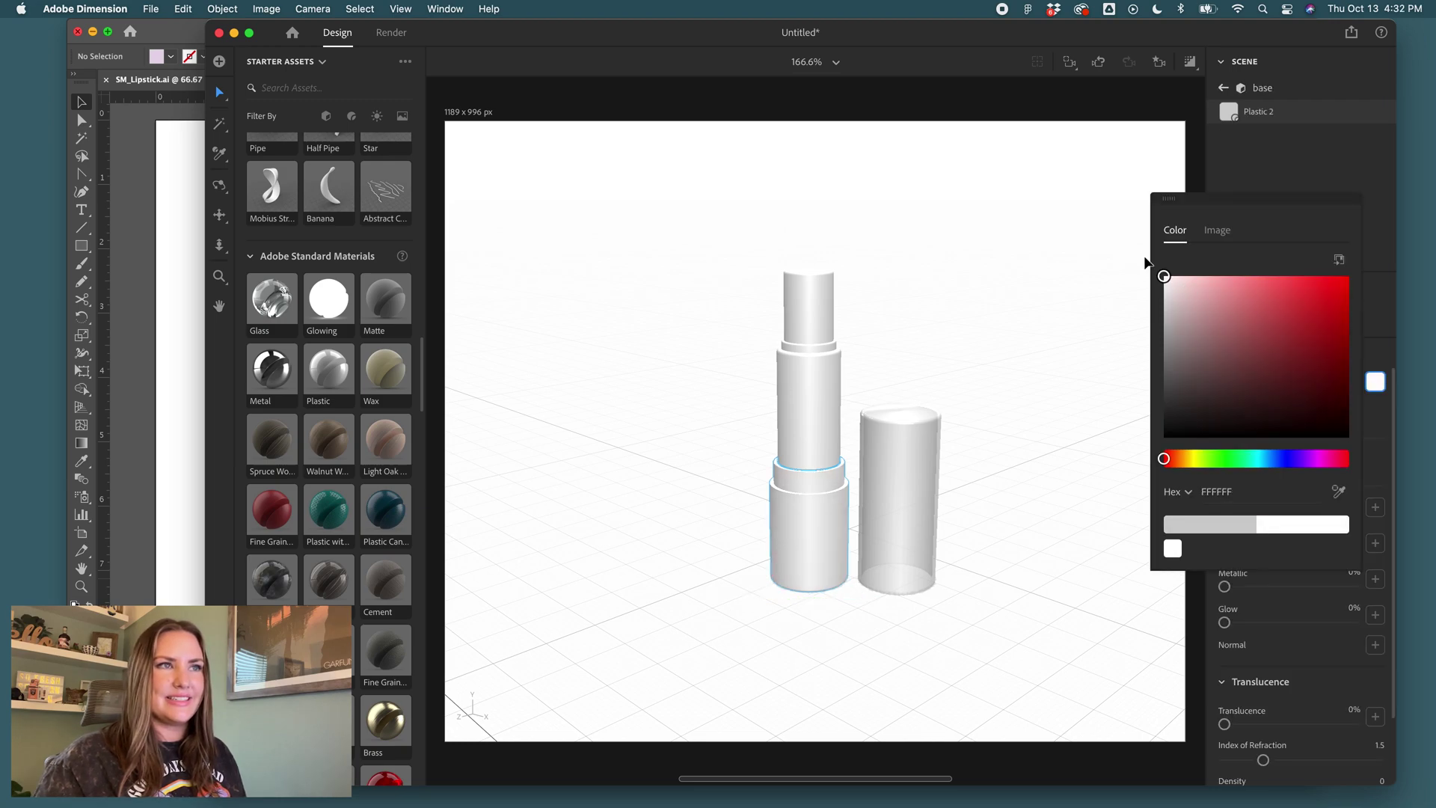
scroll(1319, 456, "down", 2)
left_click_drag(1228, 507, 1238, 509)
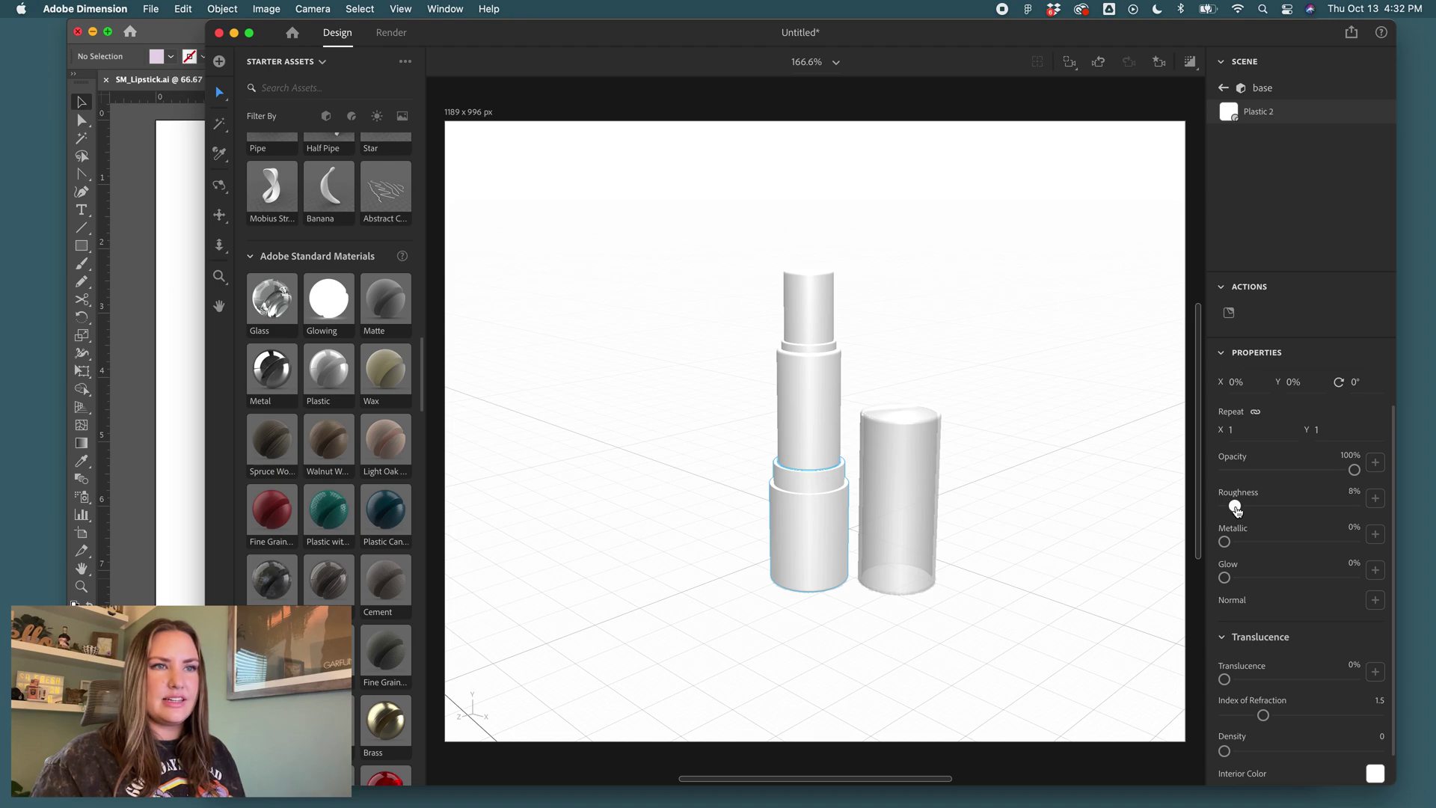
- Set the translucence of the base part's plastic to about 41%
scroll(1287, 533, "down", 1)
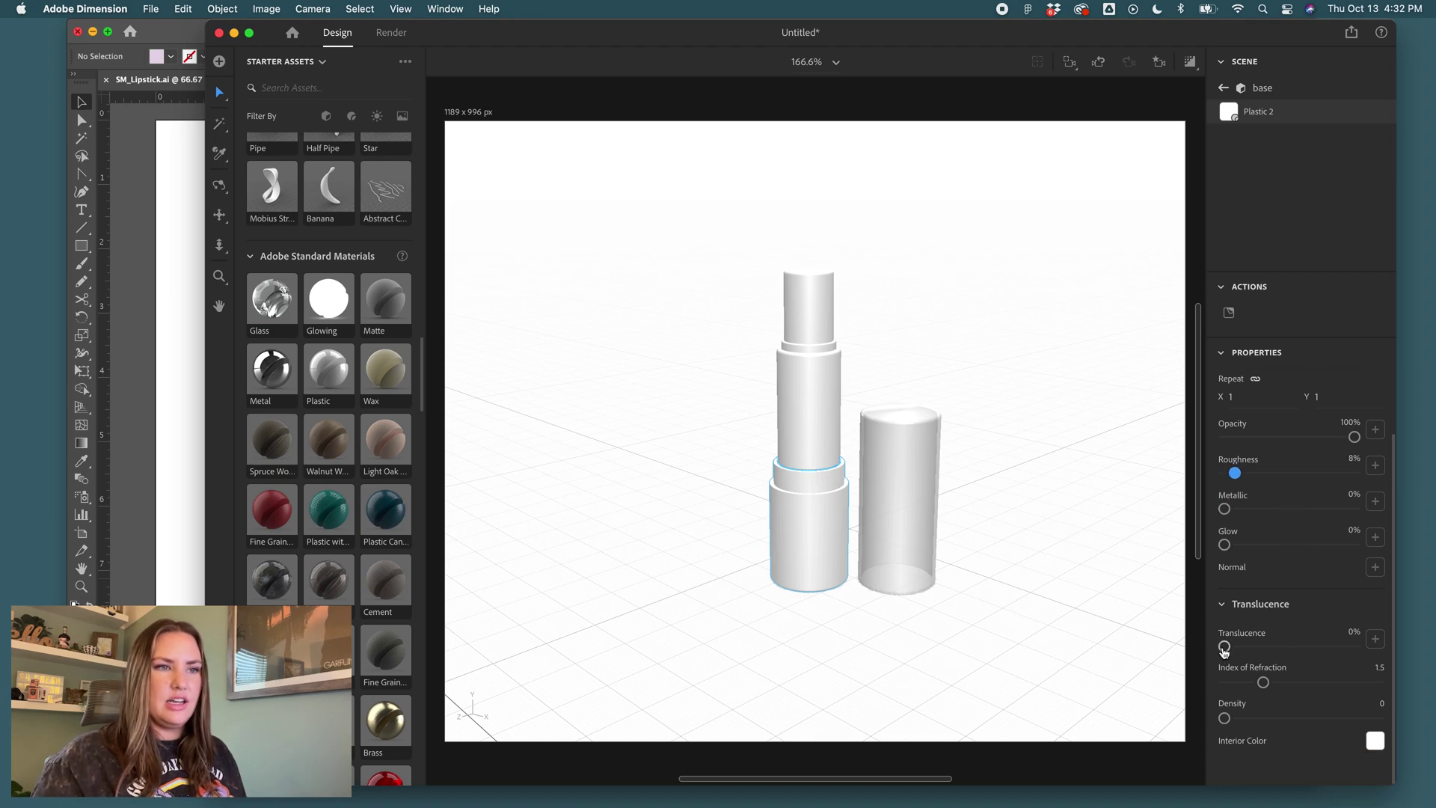
left_click_drag(1224, 647, 1305, 647)
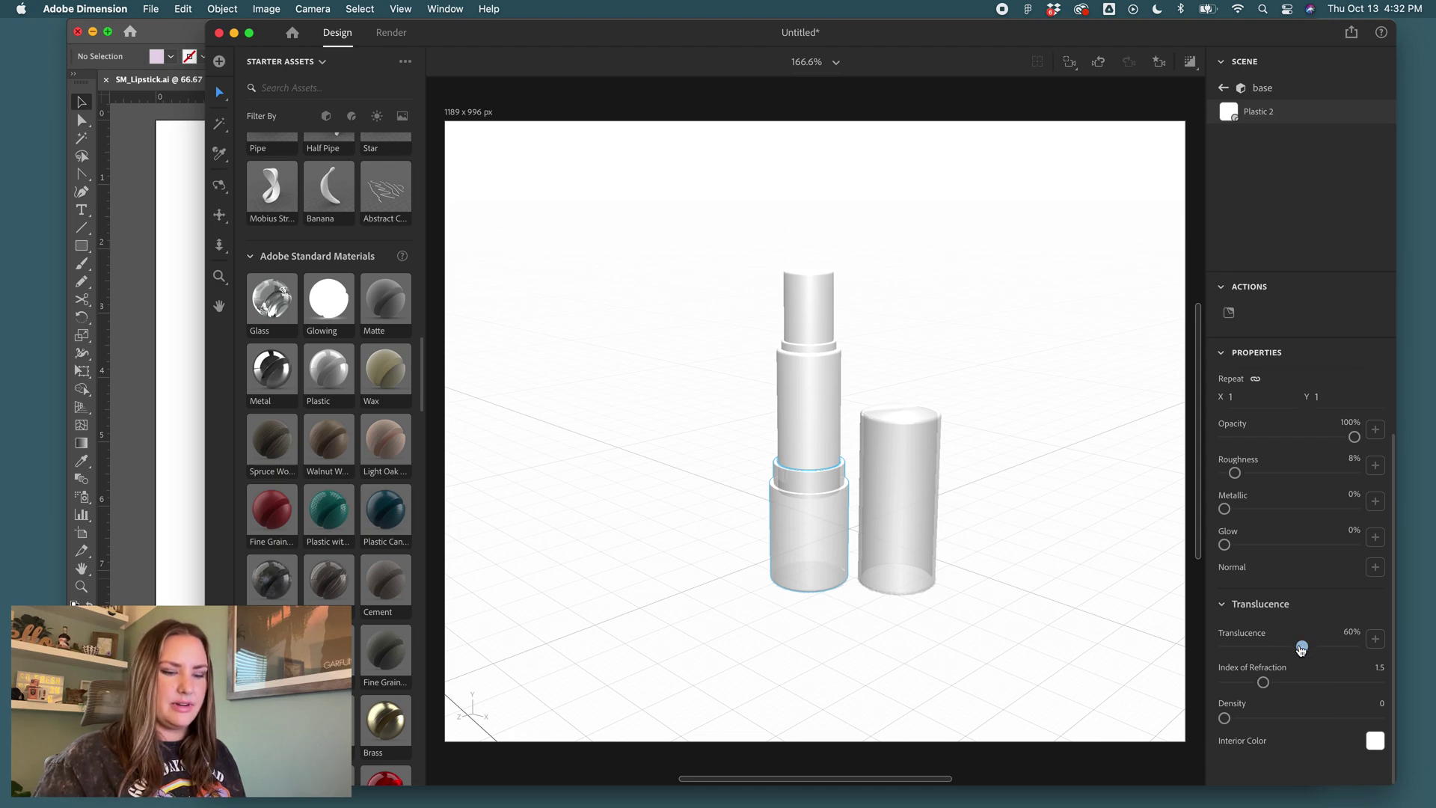
left_click_drag(1302, 647, 1282, 648)
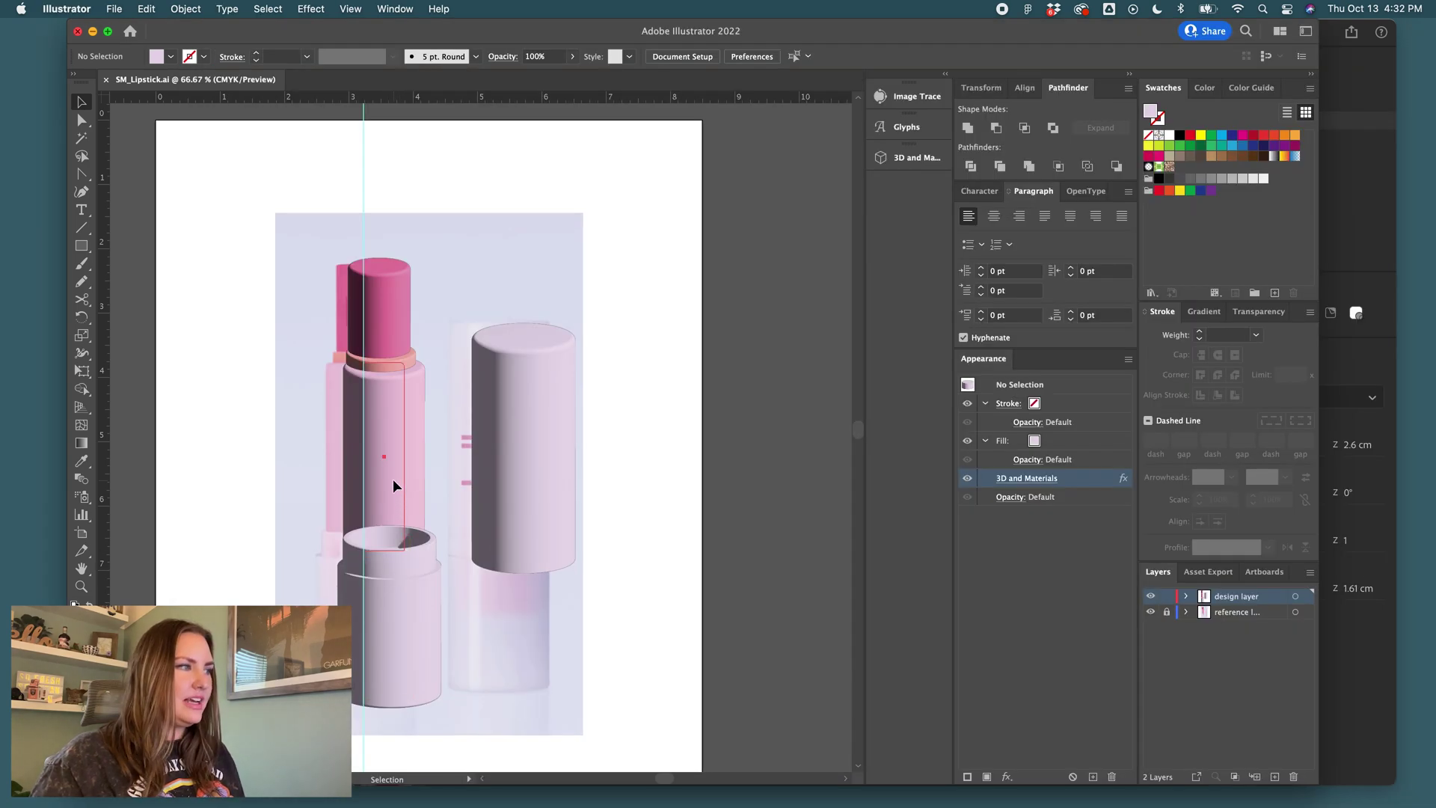
- Copy the hex code of the inner tube's pink fill in Illustrator and return to Dimension
left_click(395, 481)
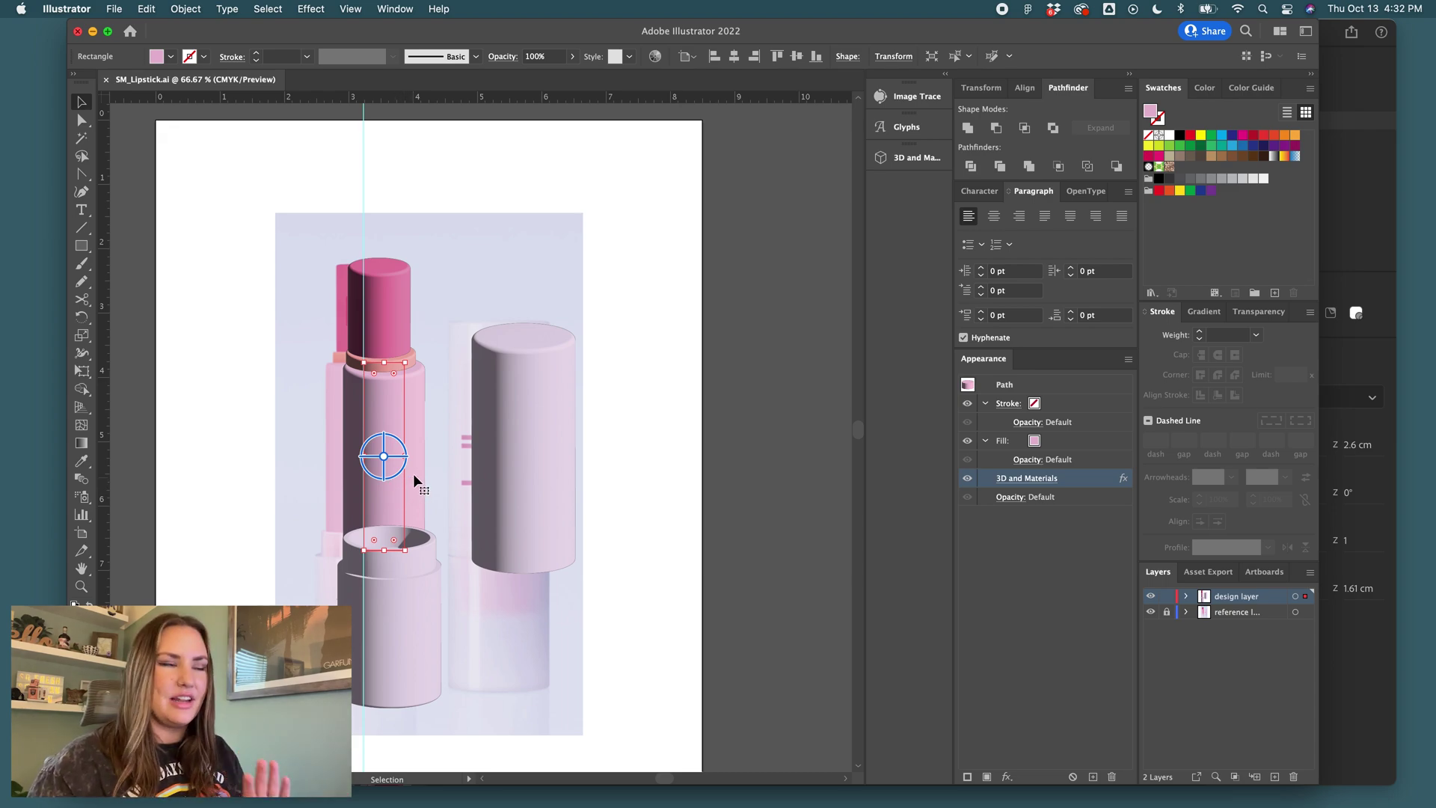
double_click(1152, 112)
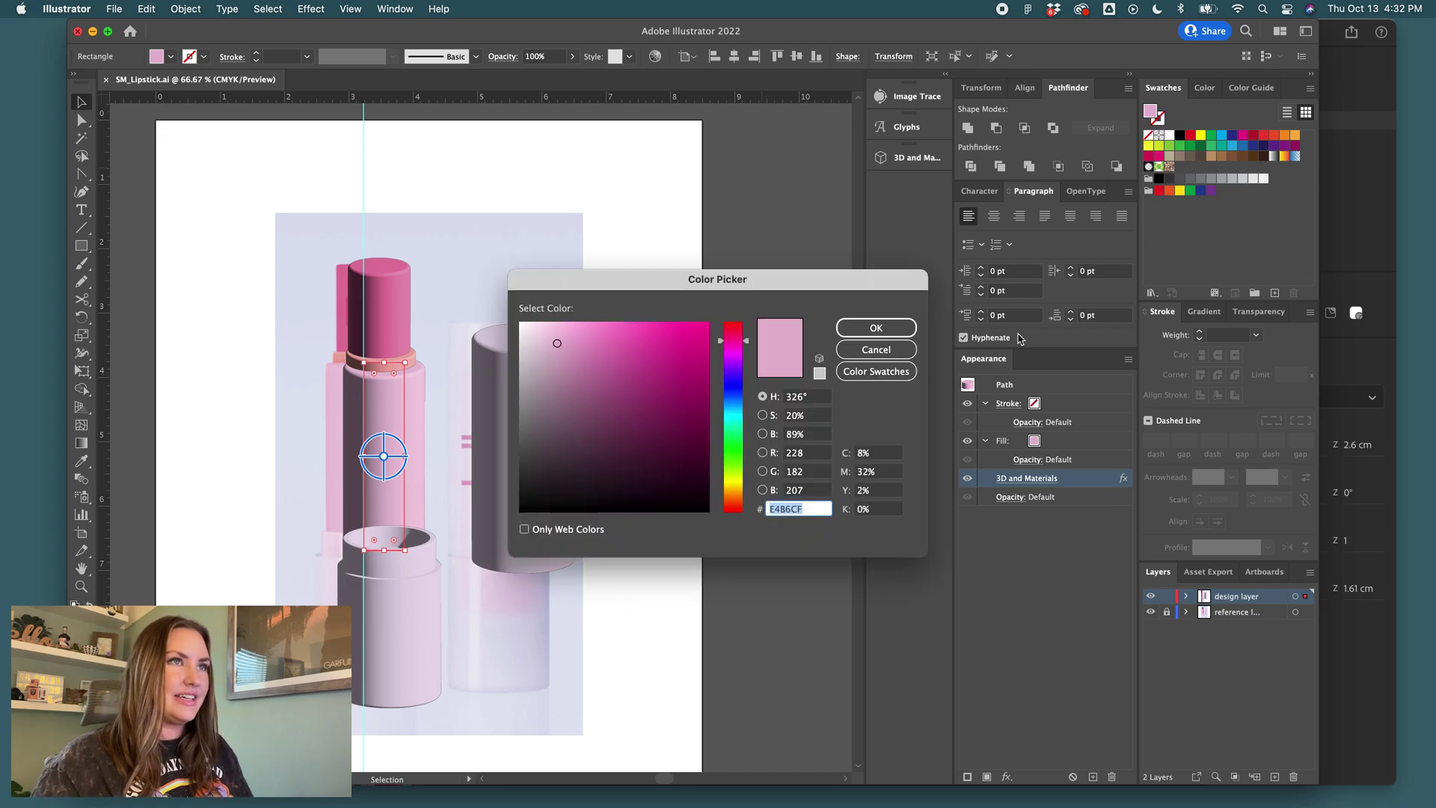
left_click(883, 350)
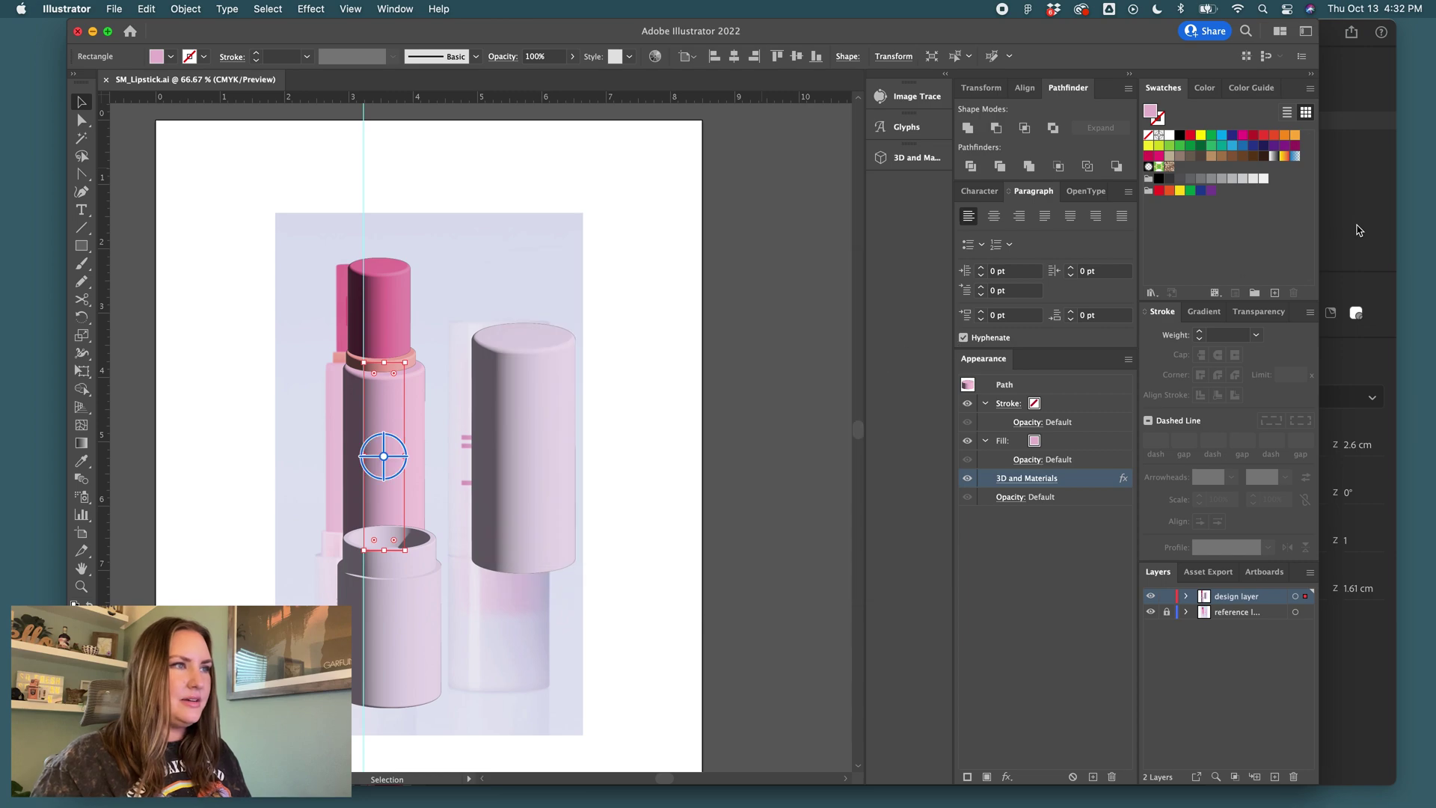
left_click(1358, 225)
- Set the base color of plastic-2's current material to the copied pink, E4B6CF
left_click(825, 445)
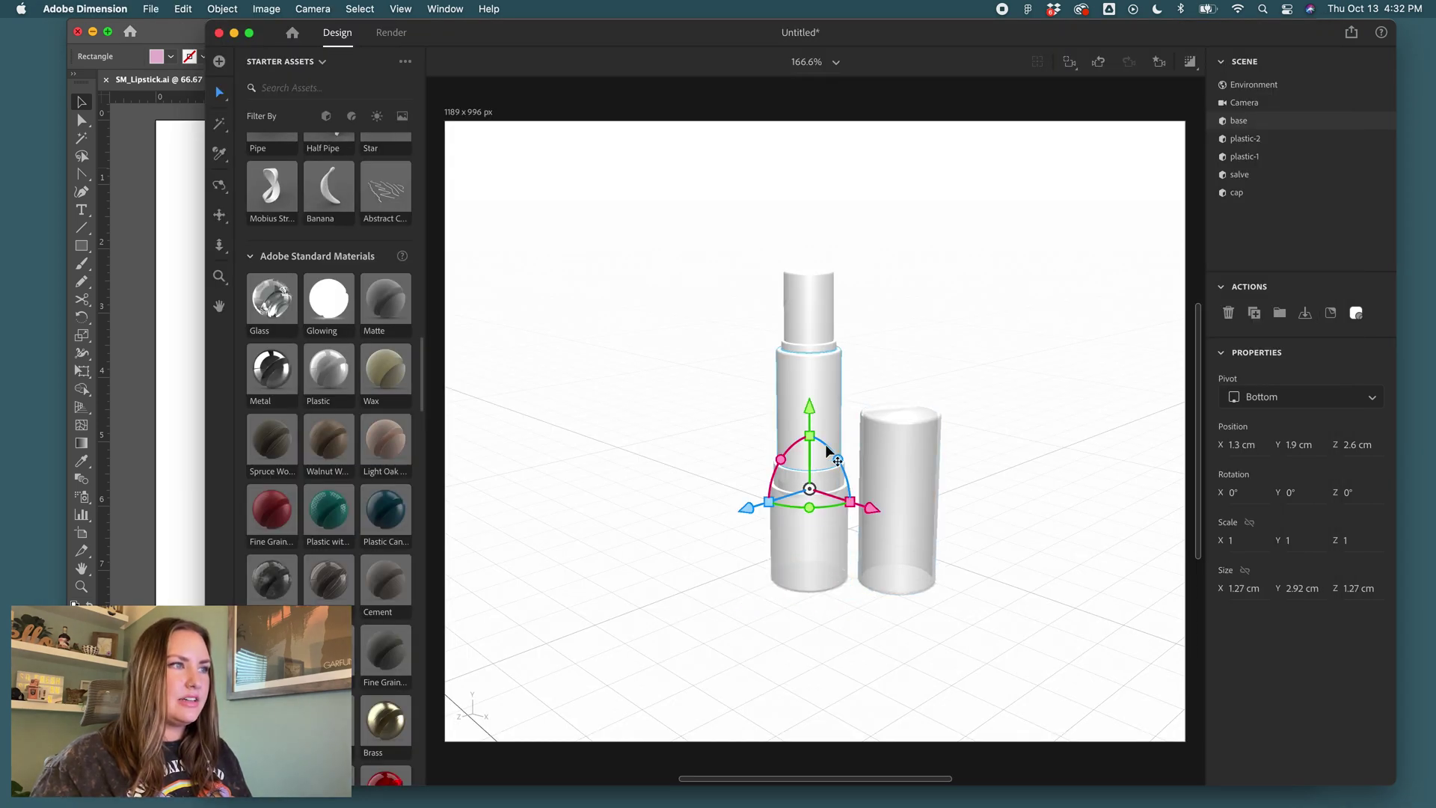
left_click(1354, 312)
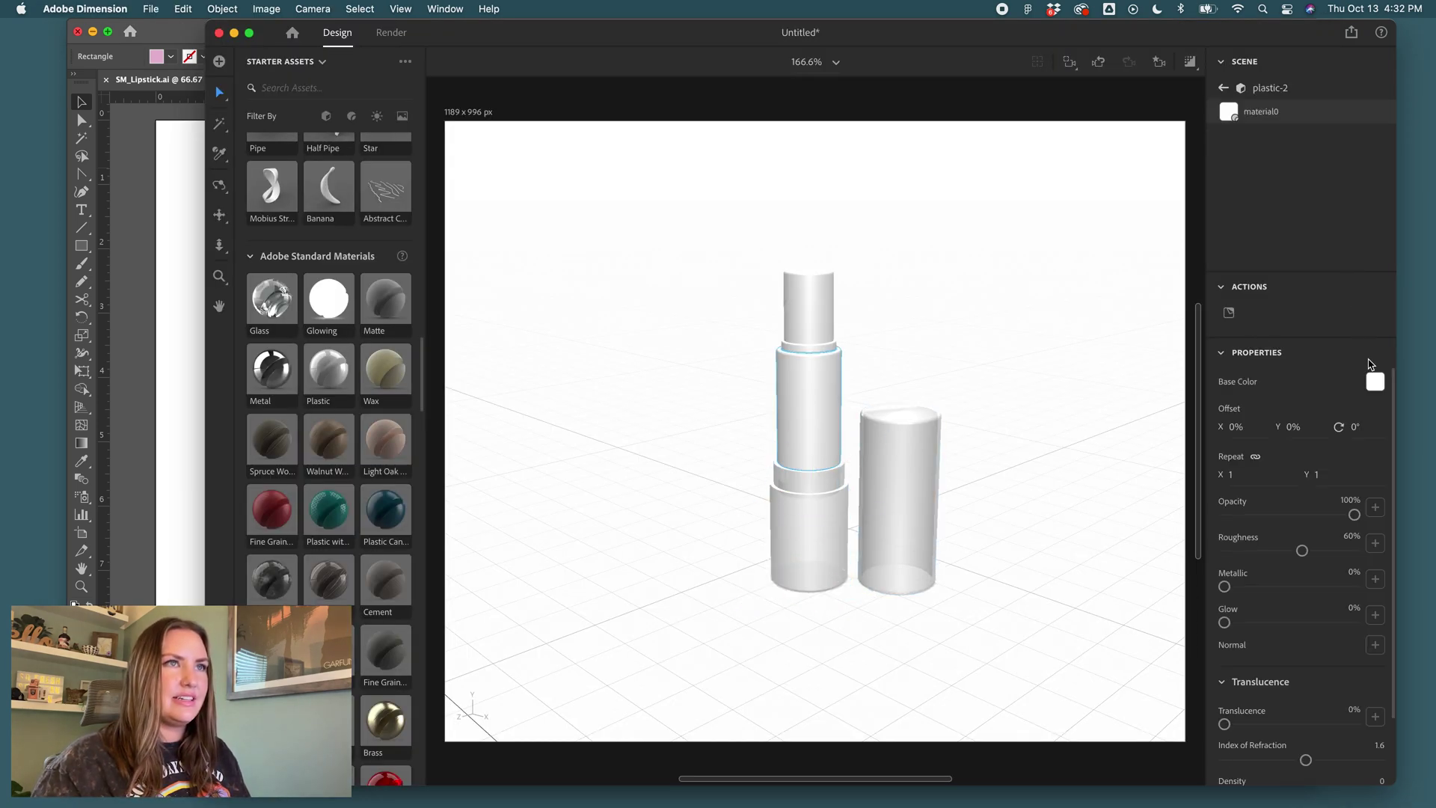
left_click(1374, 382)
left_click(1247, 492)
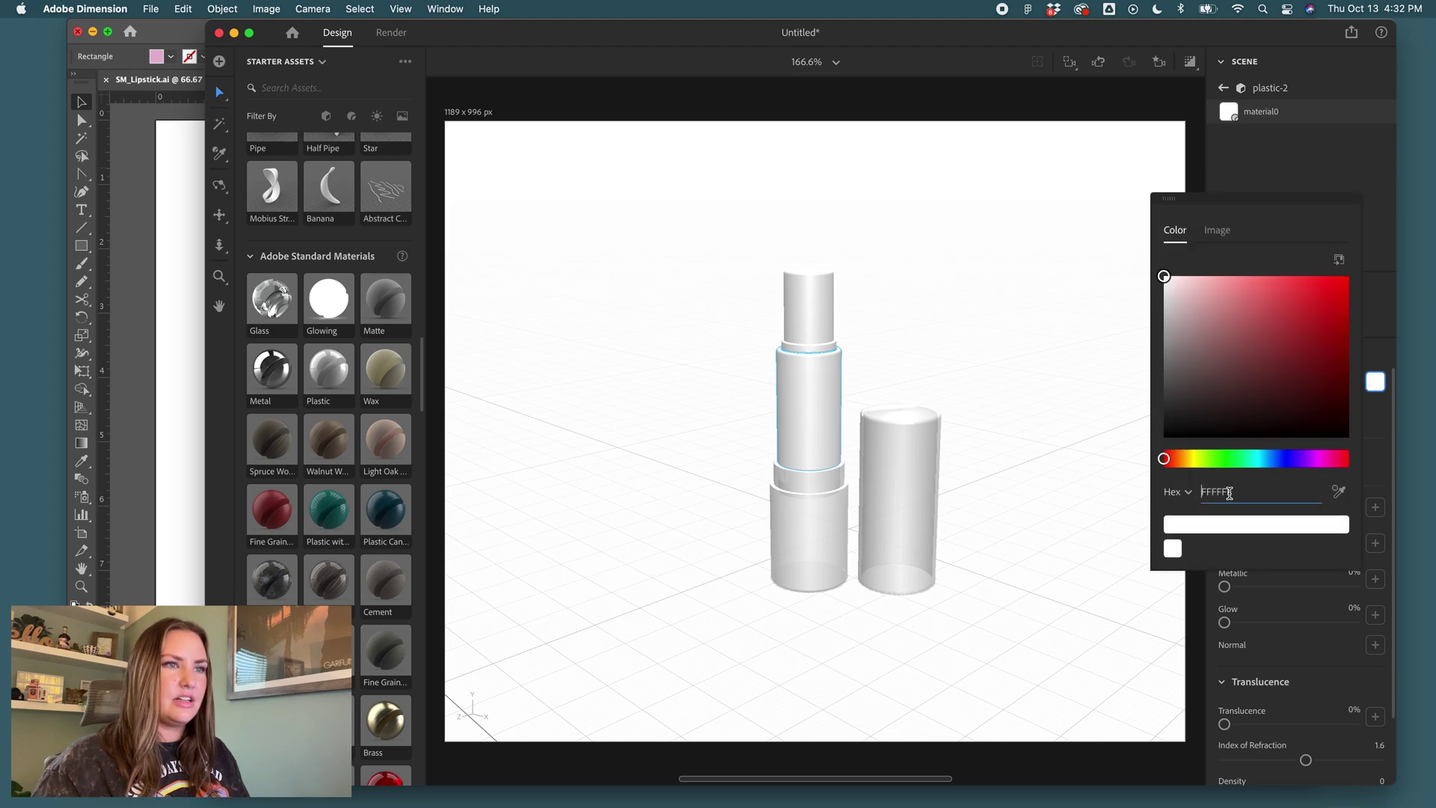
double_click(1246, 492)
type("E4B6CF")
key("Return")
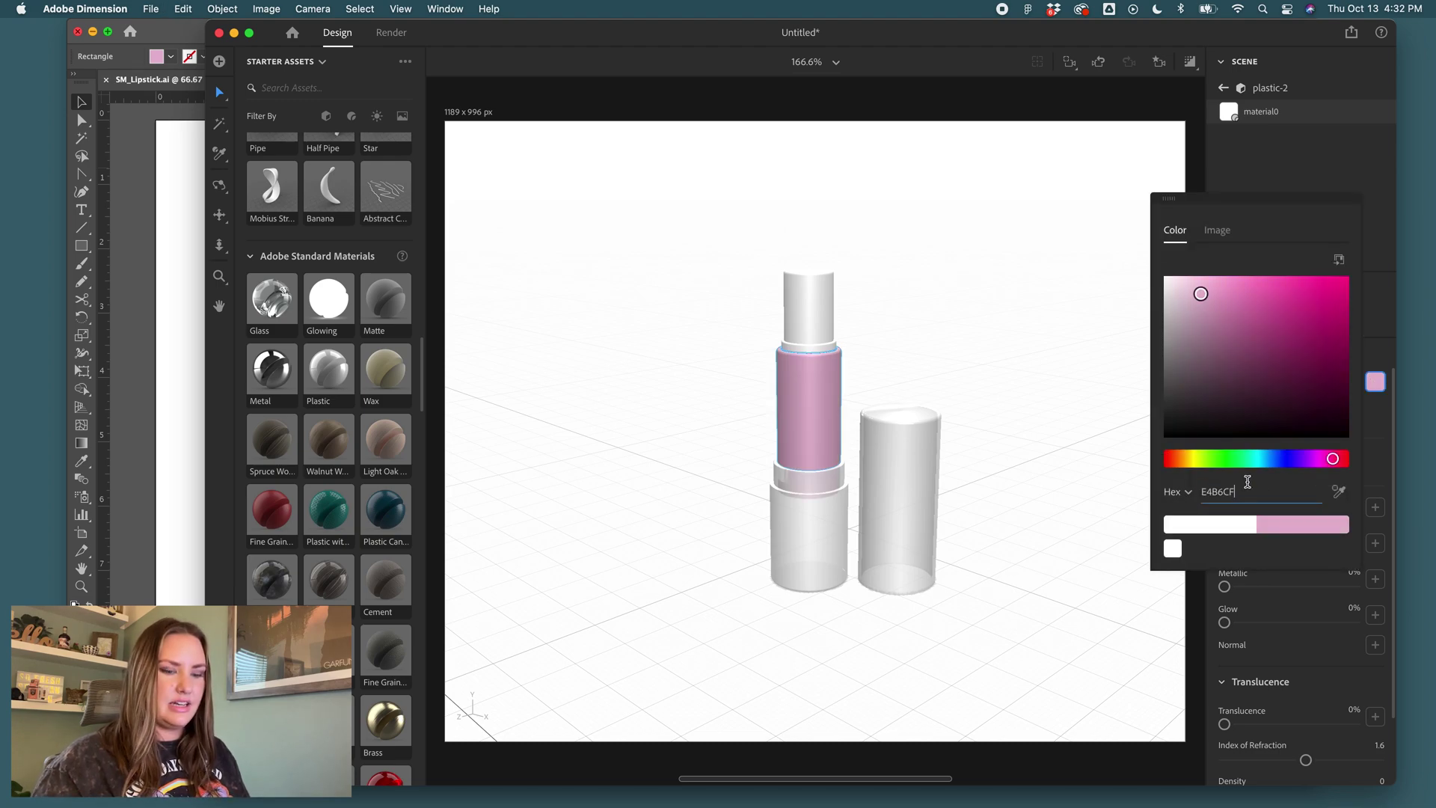
left_click(1374, 383)
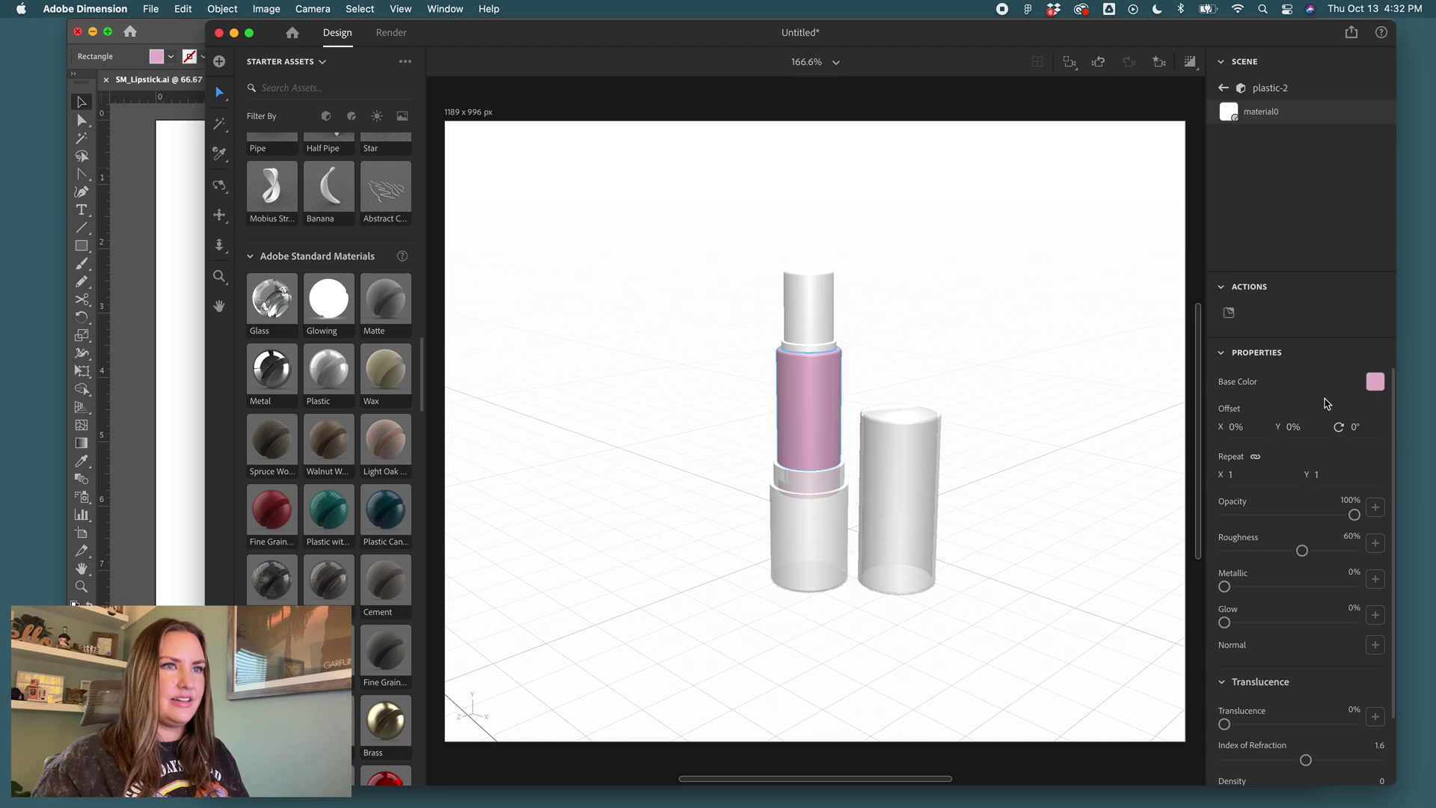
- Apply the standard Plastic material to plastic-2 and set its base color to the saved pink, E4B6CF
left_click_drag(315, 376, 813, 408)
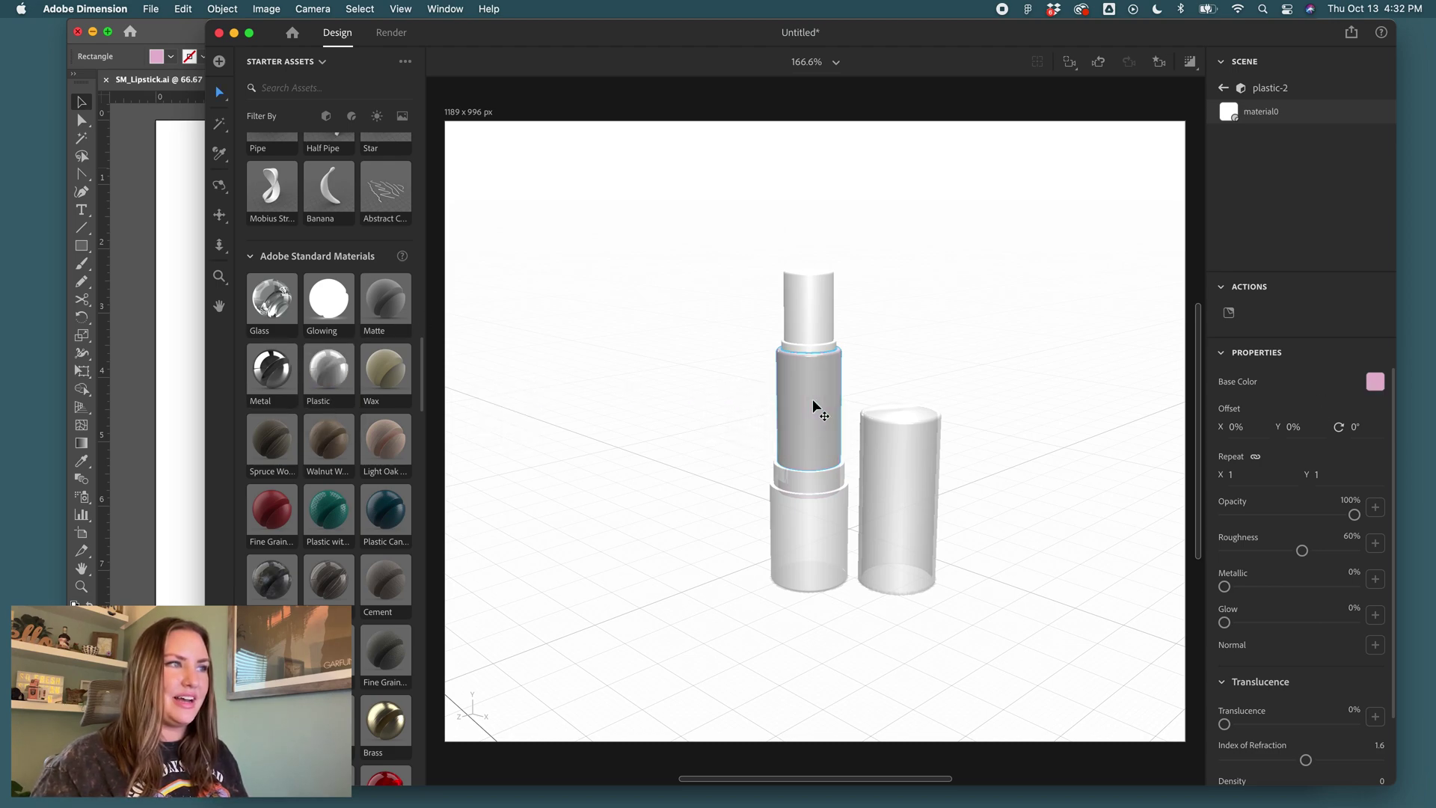
left_click(1375, 383)
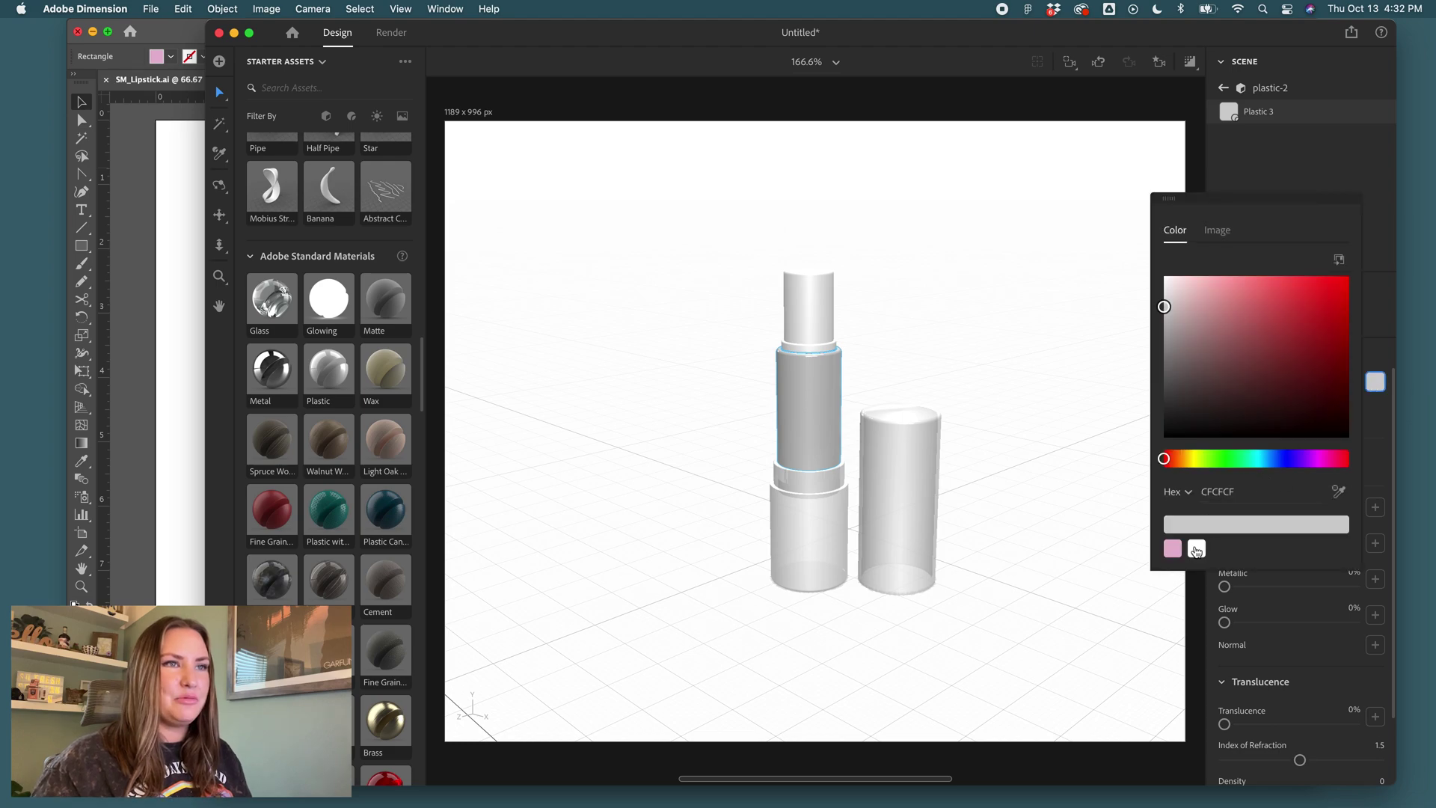
left_click(1172, 550)
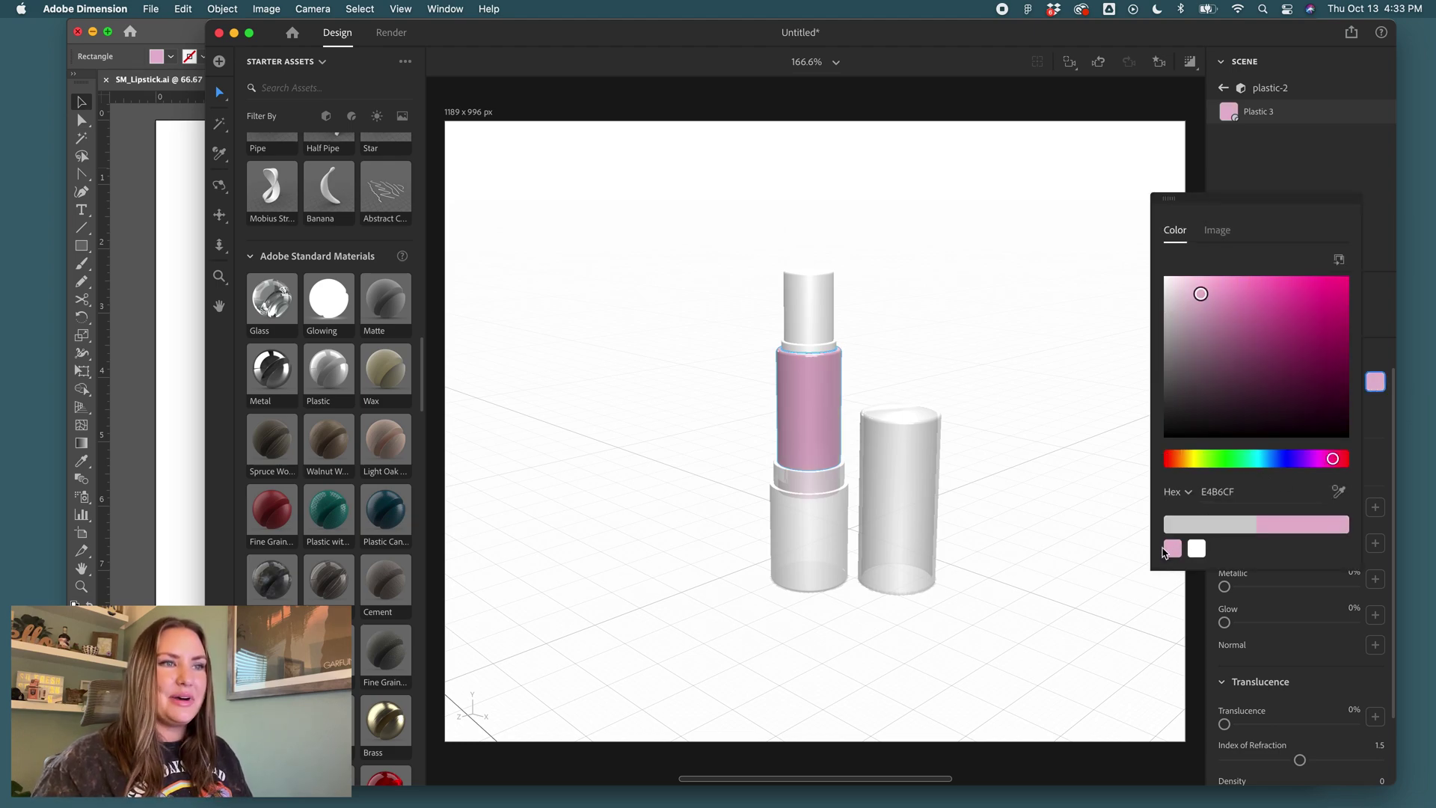
left_click(1372, 381)
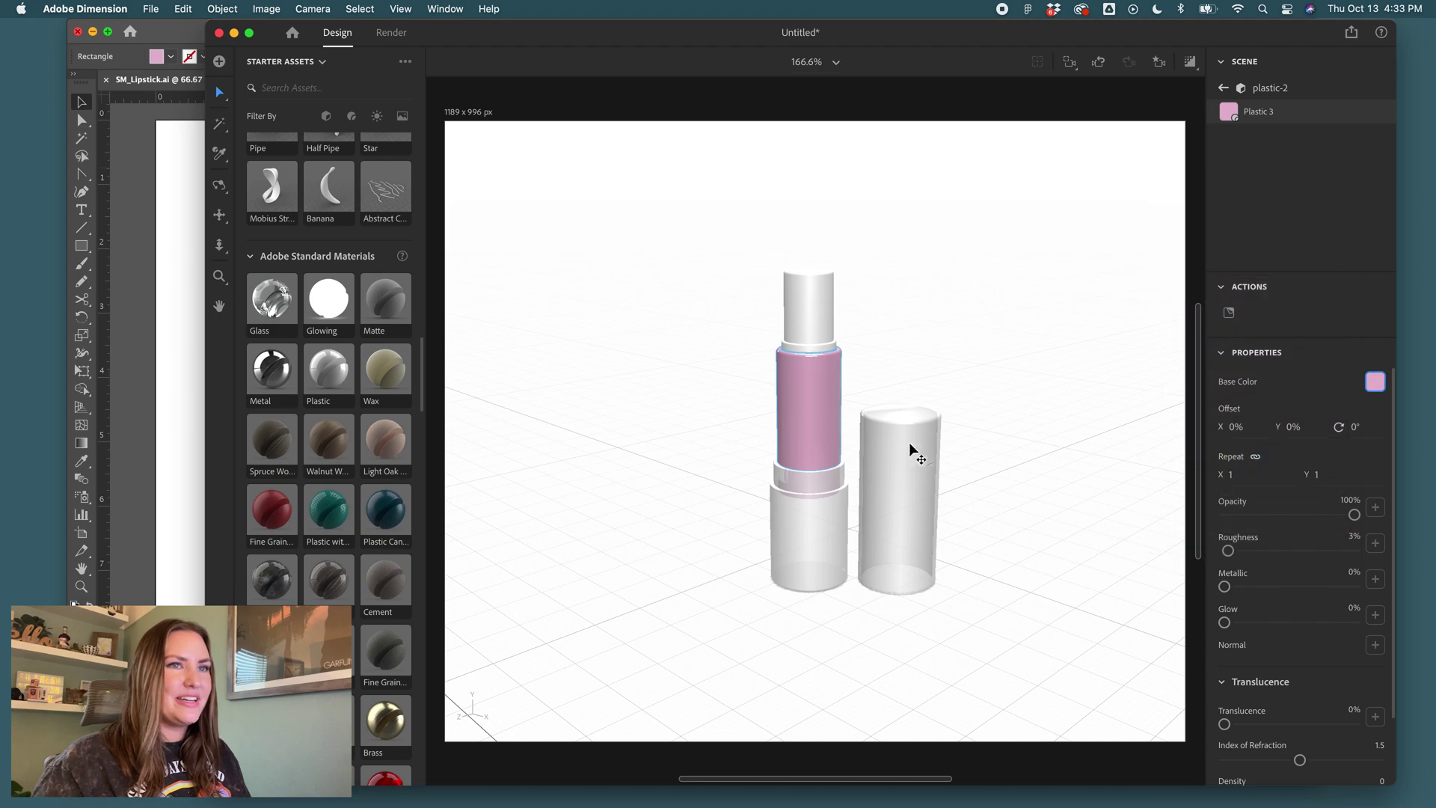
- Apply the standard Plastic material to the plastic-1 ring and the Matte material to the salve
left_click_drag(329, 368, 811, 345)
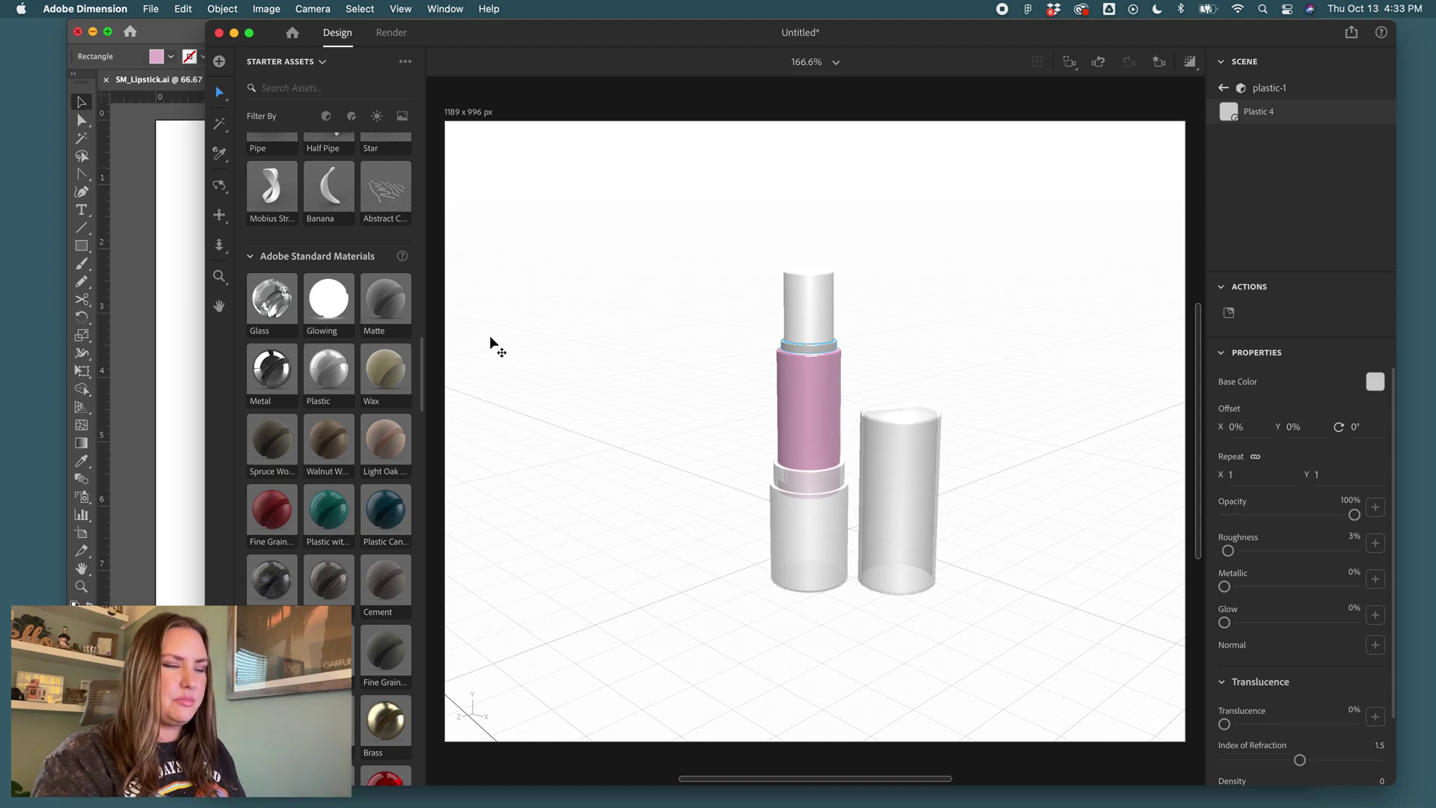
left_click_drag(385, 302, 792, 299)
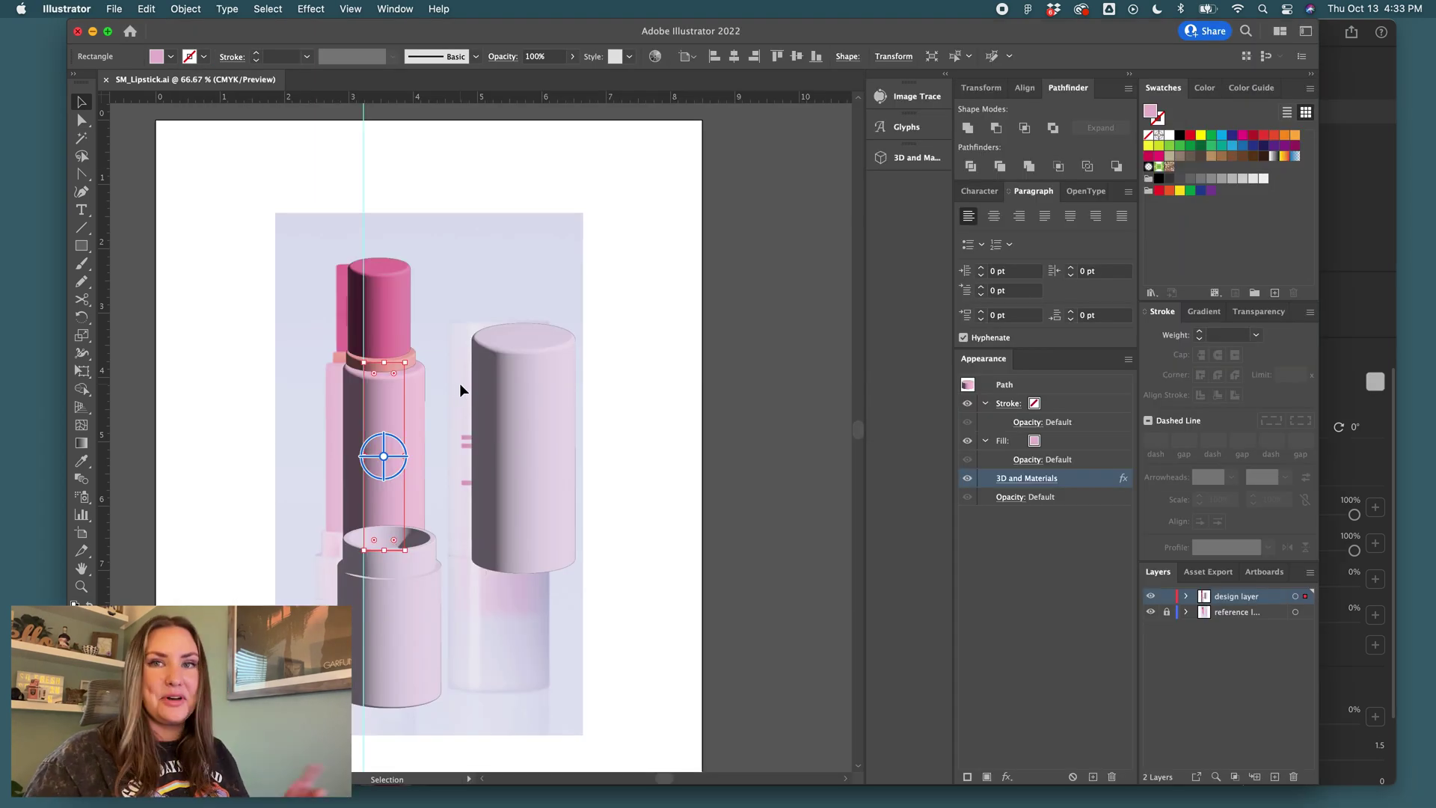
- Copy the hex code E89793 from the coral ring's fill in Illustrator and return to Dimension
left_click(416, 360)
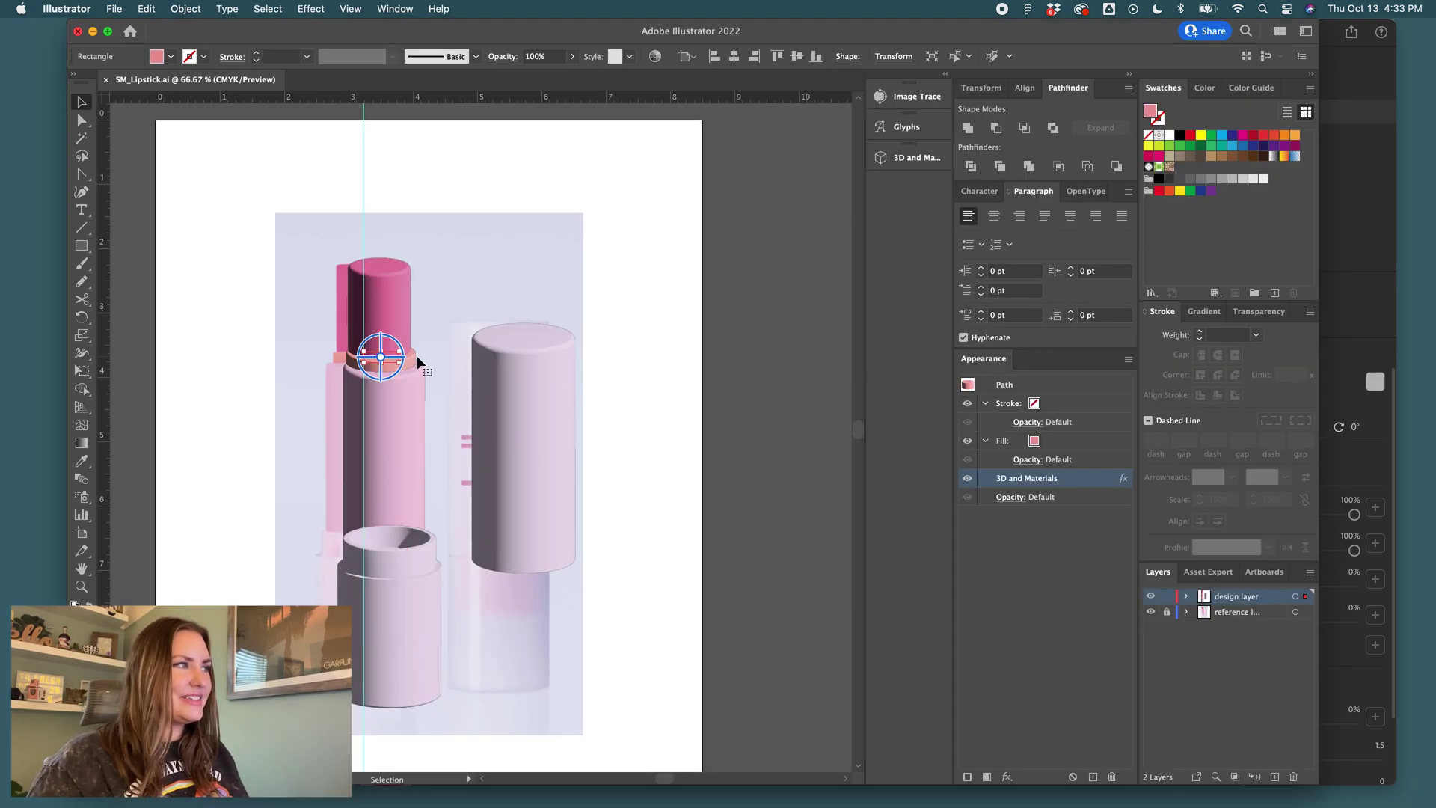
double_click(1152, 113)
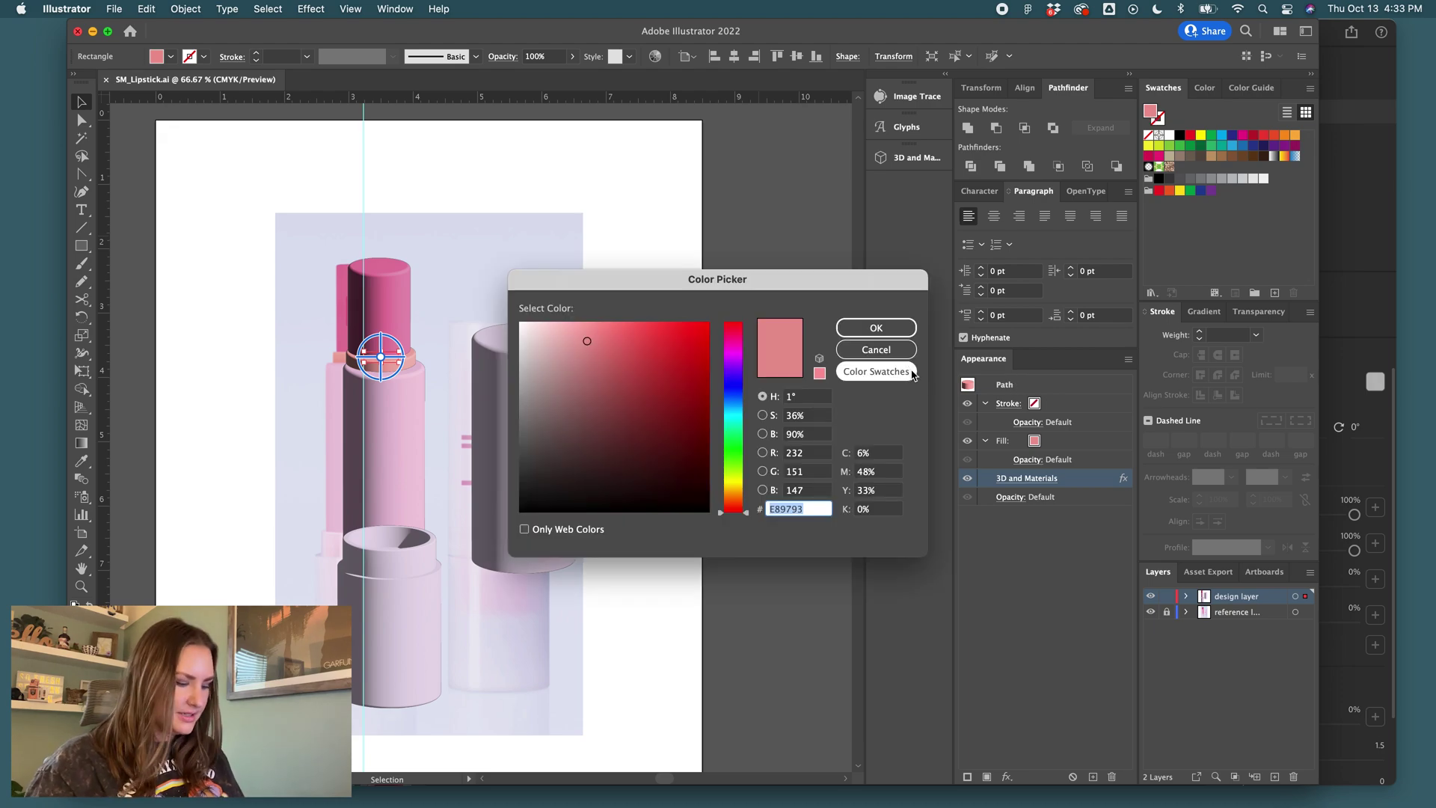
left_click(875, 350)
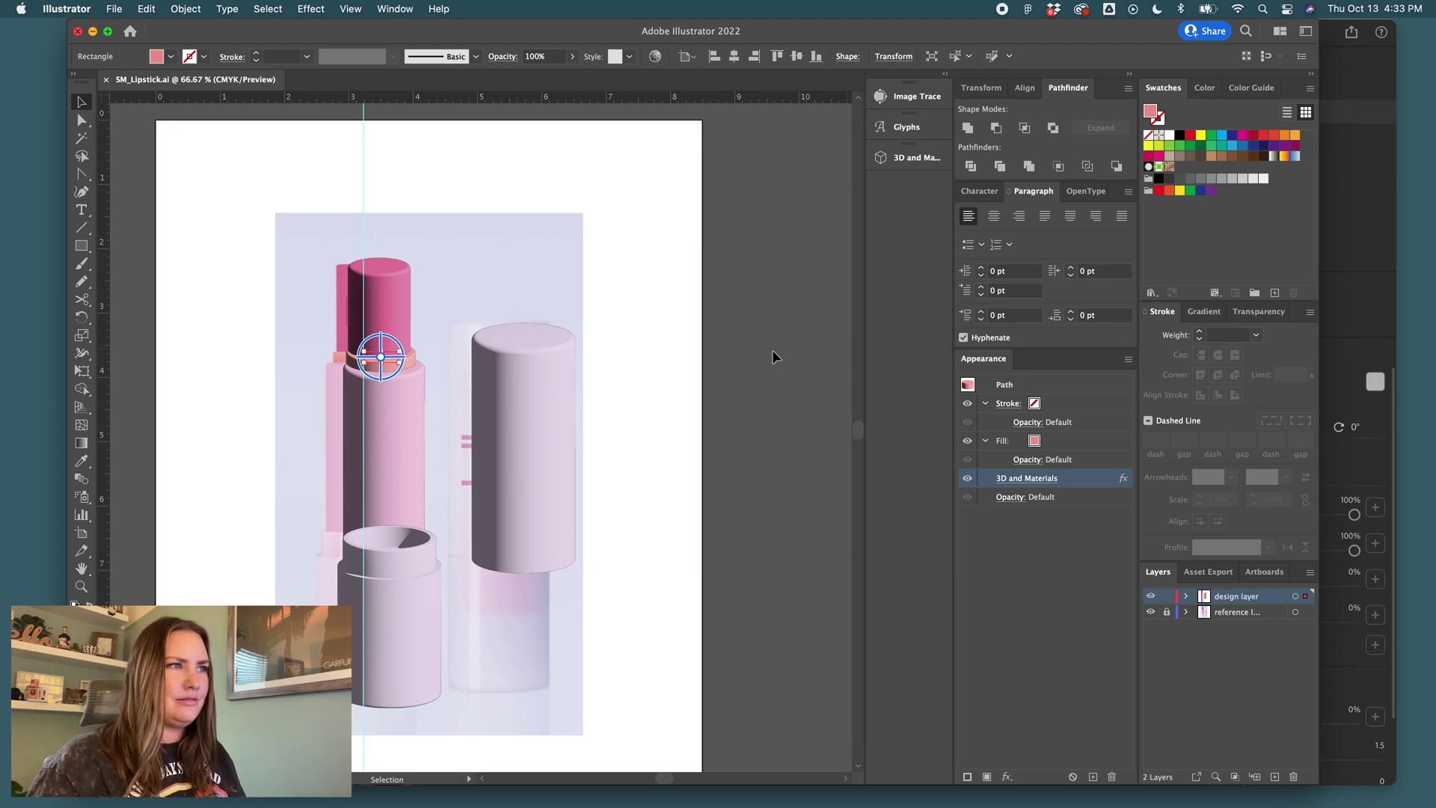
left_click(1371, 307)
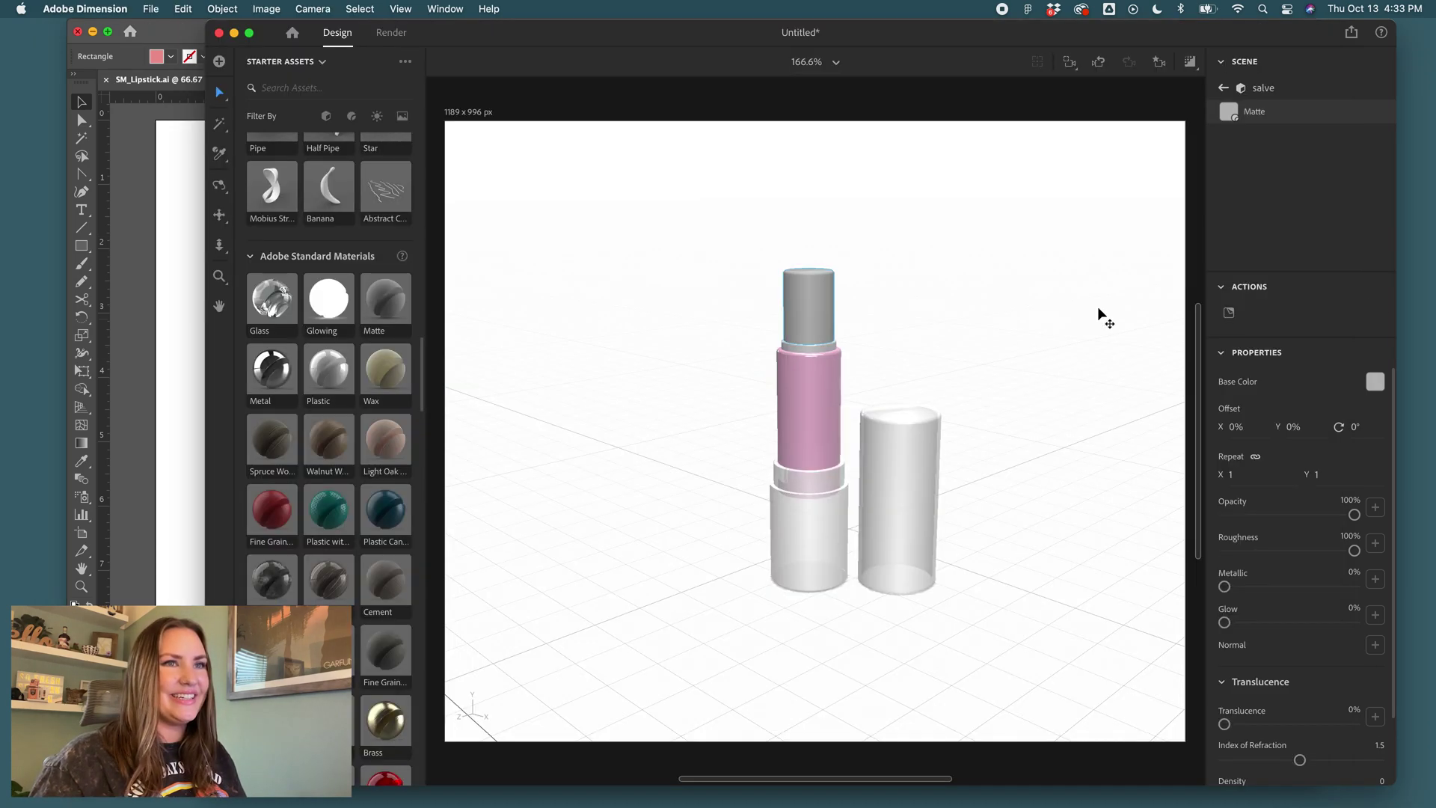
- Set the base color of plastic-1's plastic material to the copied coral, E89793
left_click(1224, 89)
left_click(1320, 174)
left_click(1322, 157)
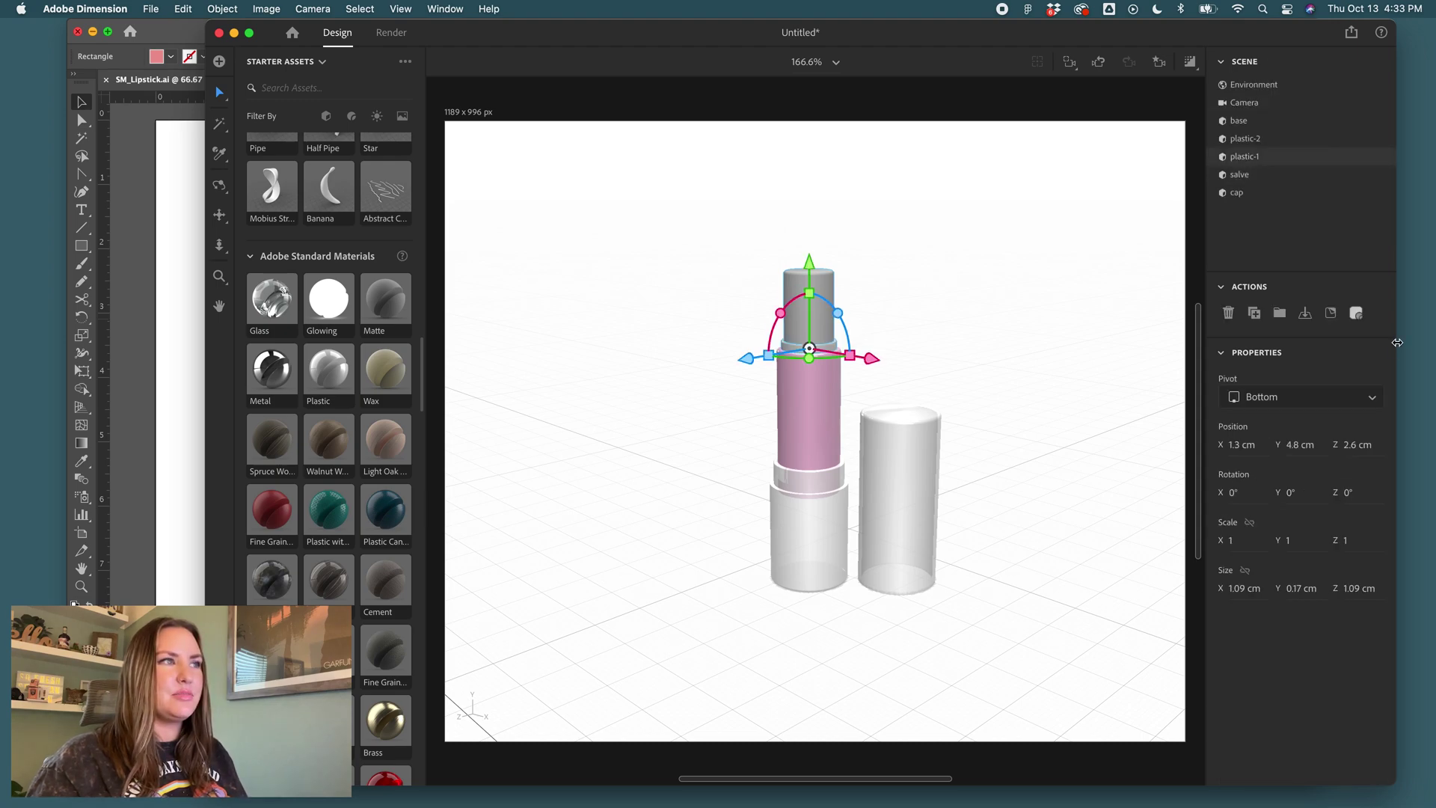
left_click(1356, 313)
left_click(1374, 383)
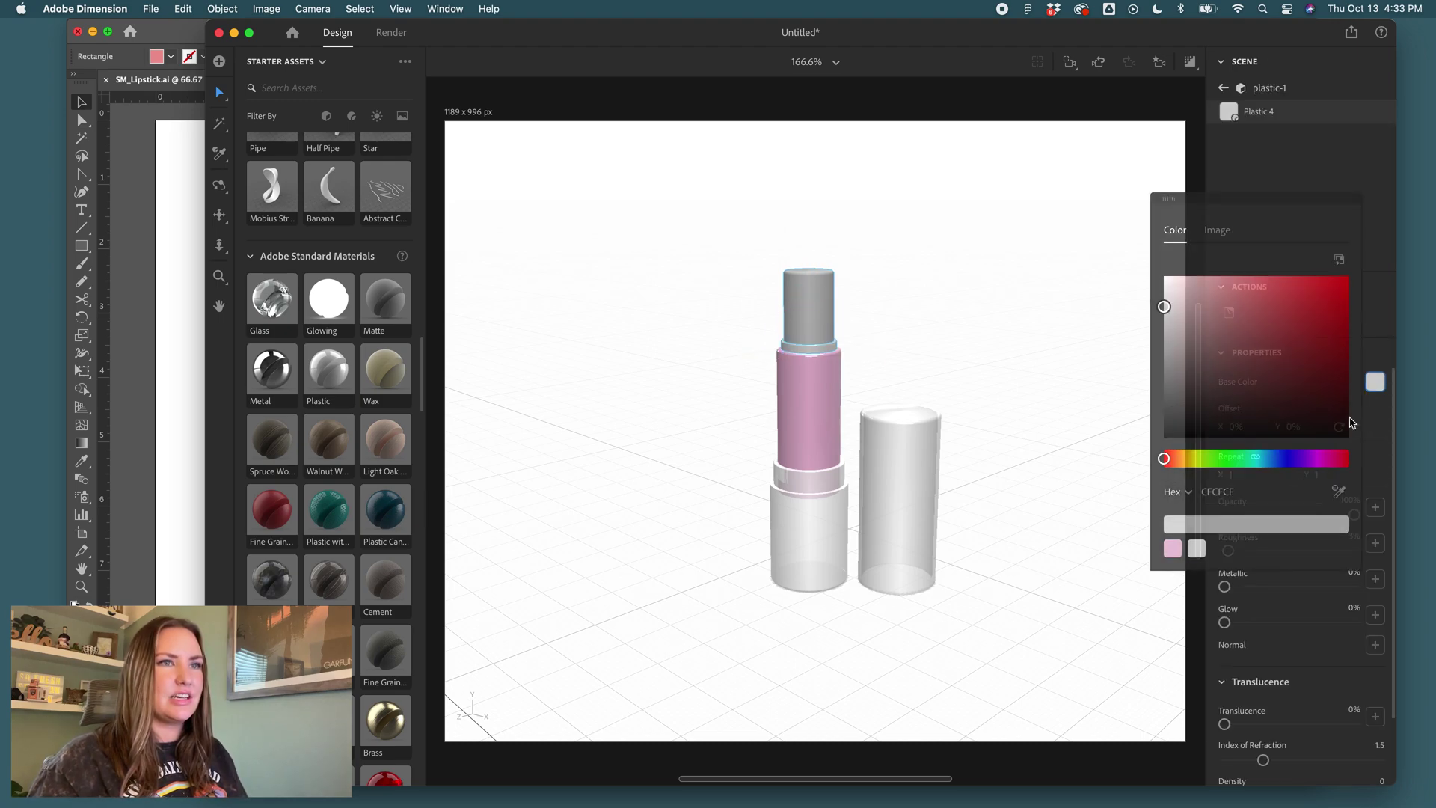
left_click(1227, 491)
type("E89793")
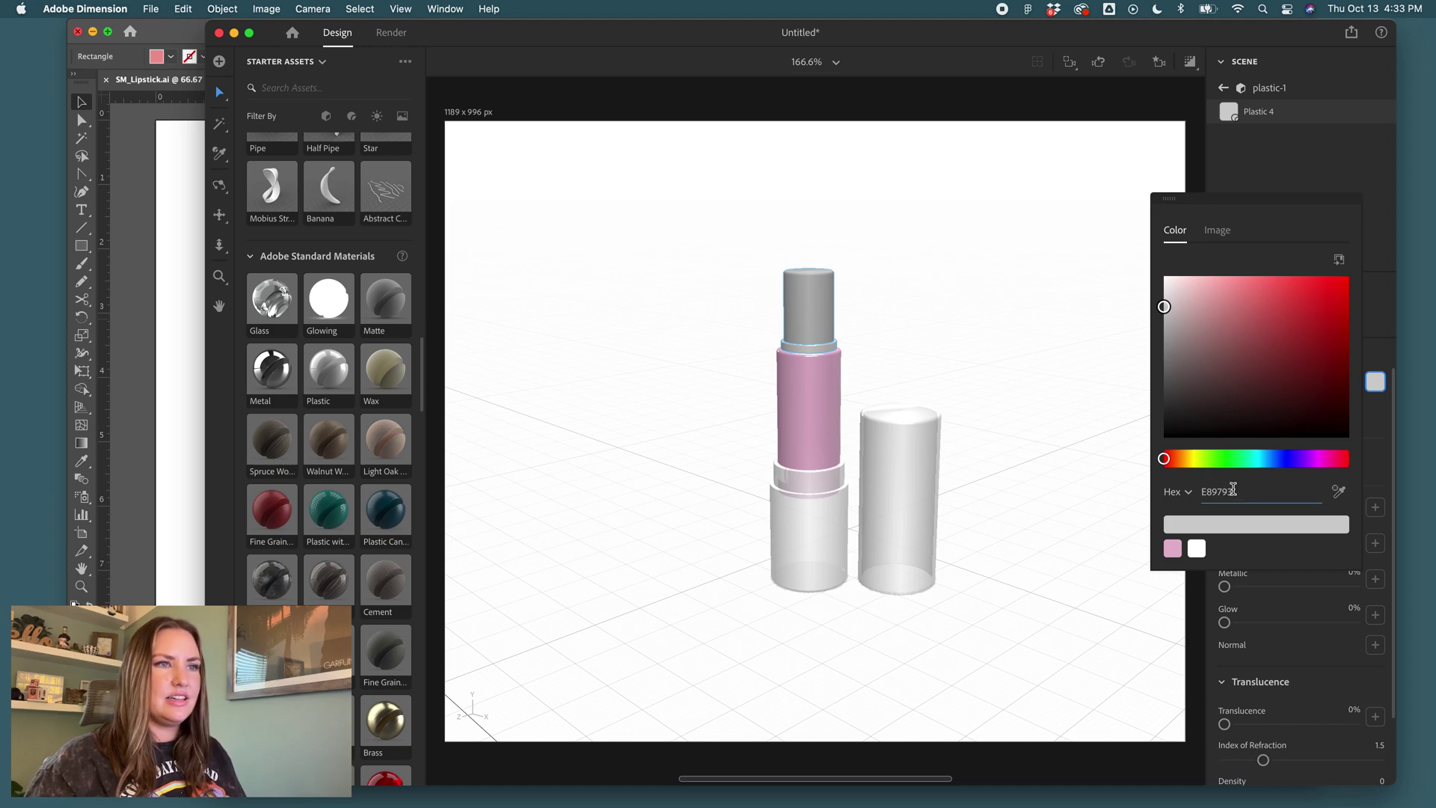
key("Return")
left_click(1376, 381)
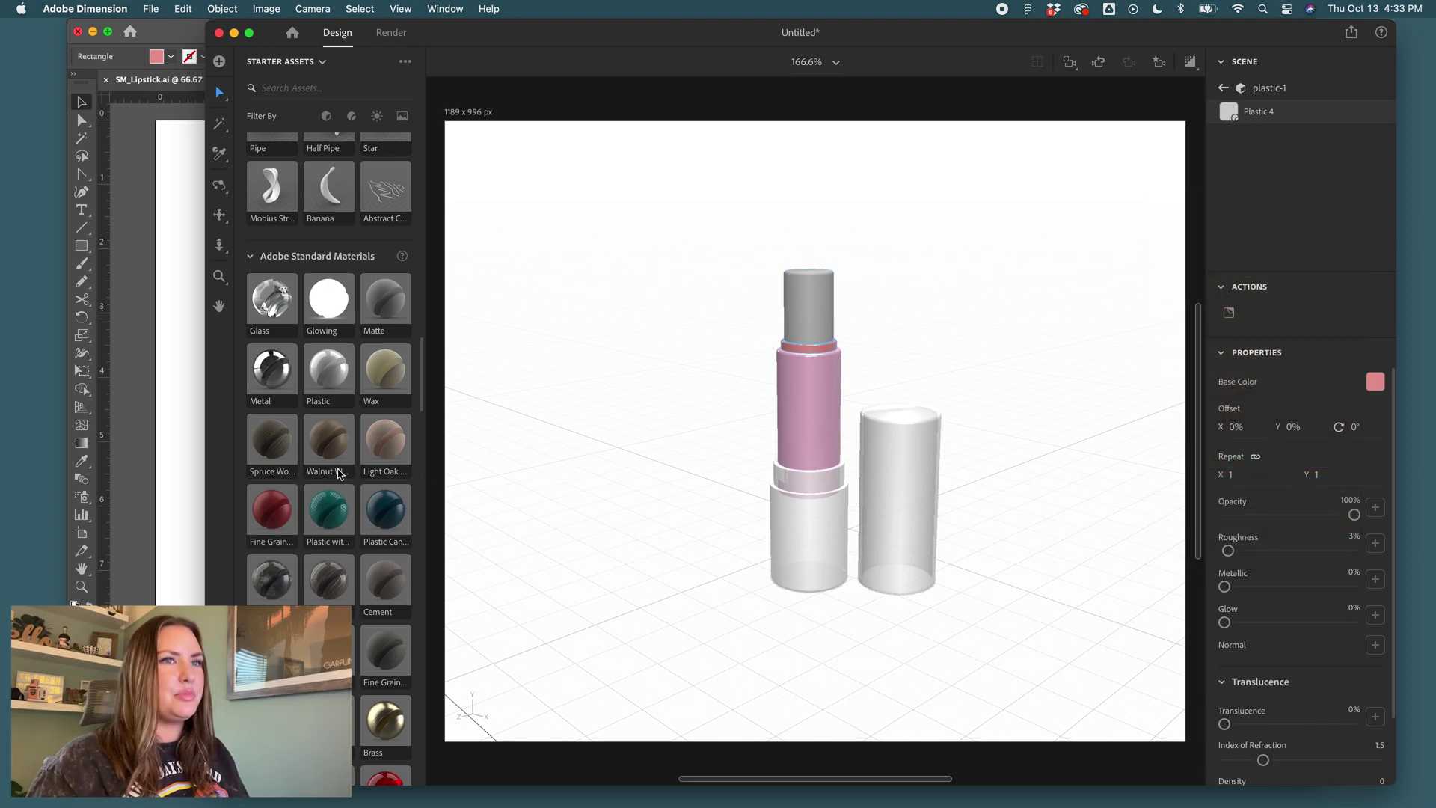
- Copy the hex code E06994 from the lipstick bullet's fill in Illustrator and return to Dimension
left_click(151, 454)
left_click(382, 302)
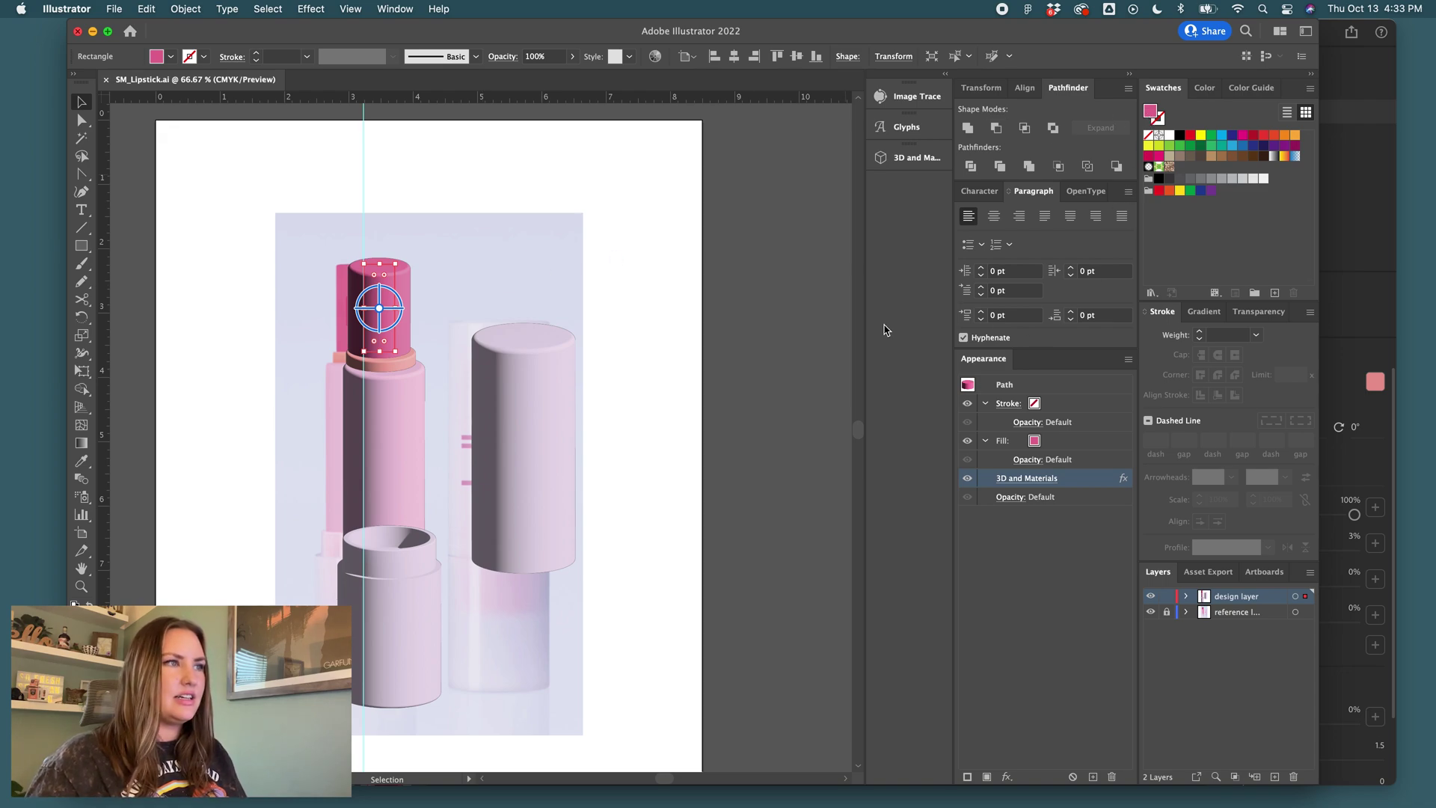
double_click(1151, 113)
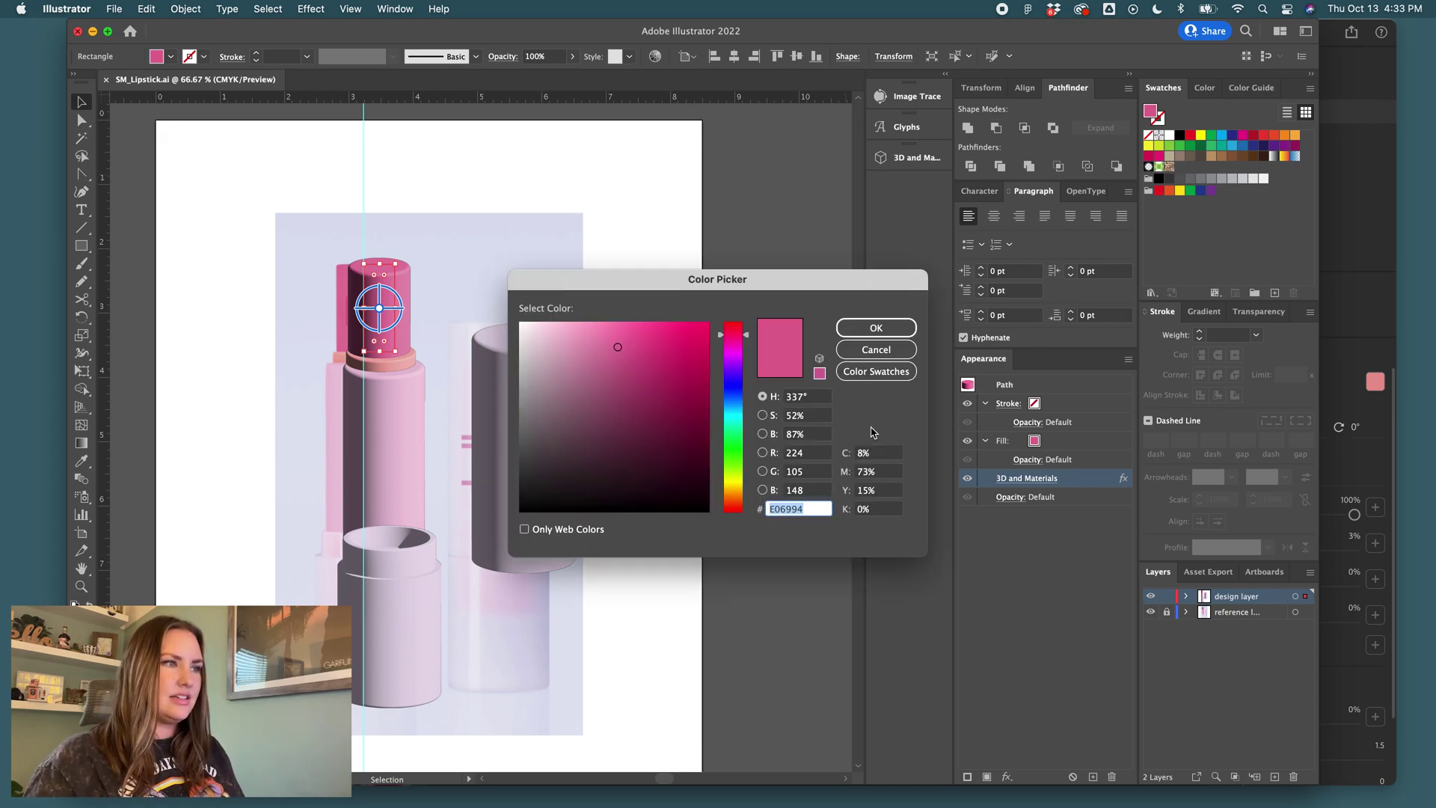
left_click(873, 350)
left_click(1373, 258)
- Set the base color of the salve's Matte material to the copied pink, E06994
left_click(824, 285)
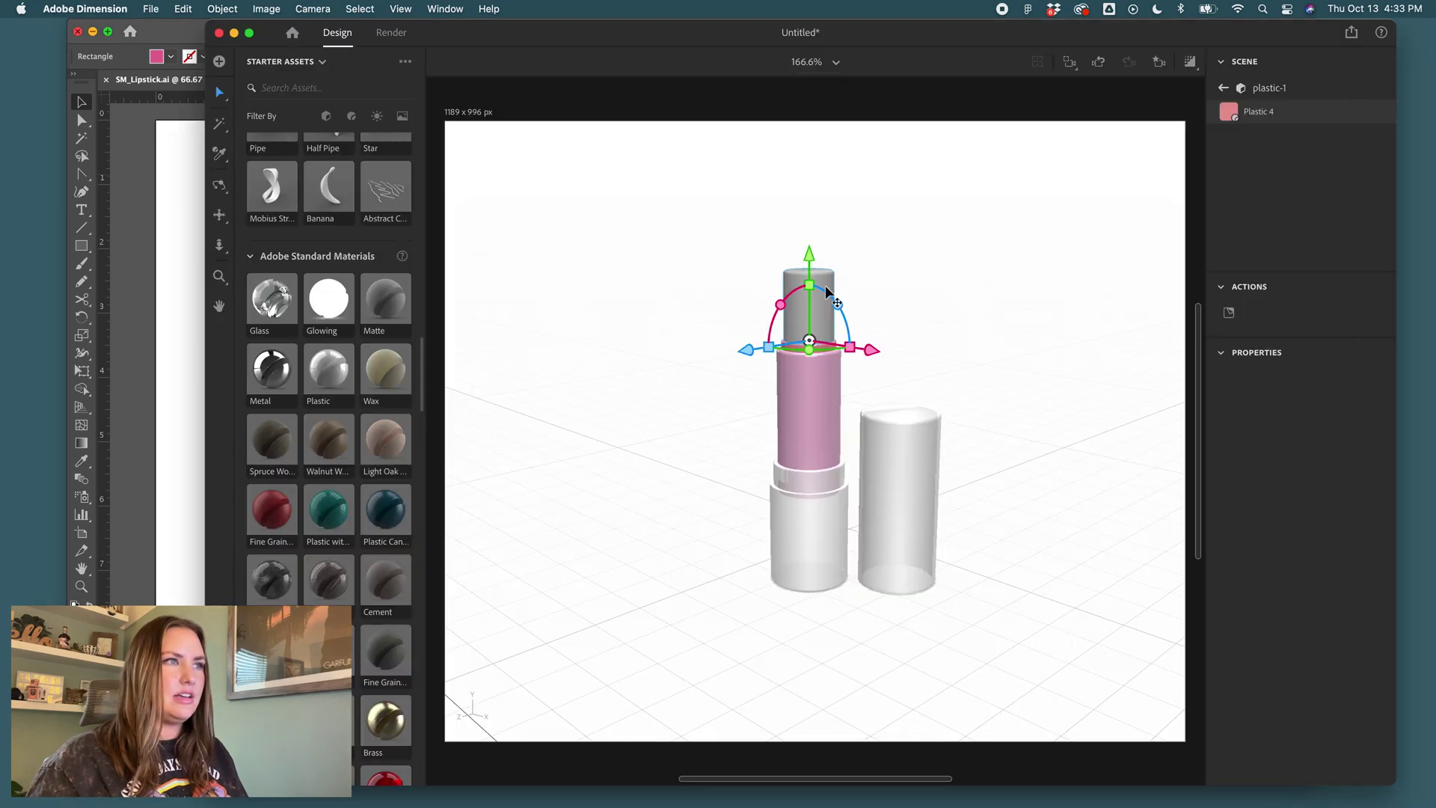
left_click(825, 290)
left_click(1355, 310)
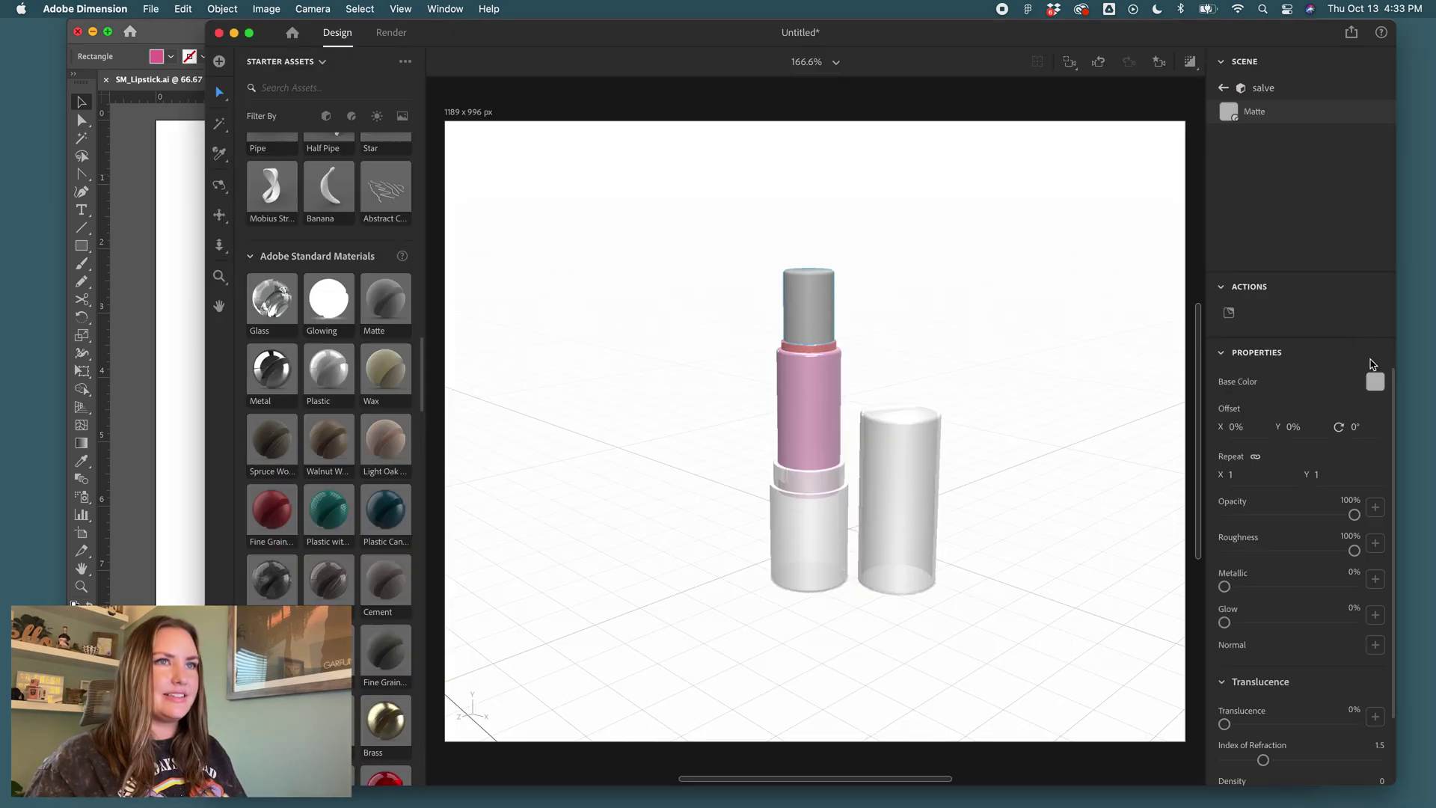
left_click(1374, 381)
left_click(1245, 490)
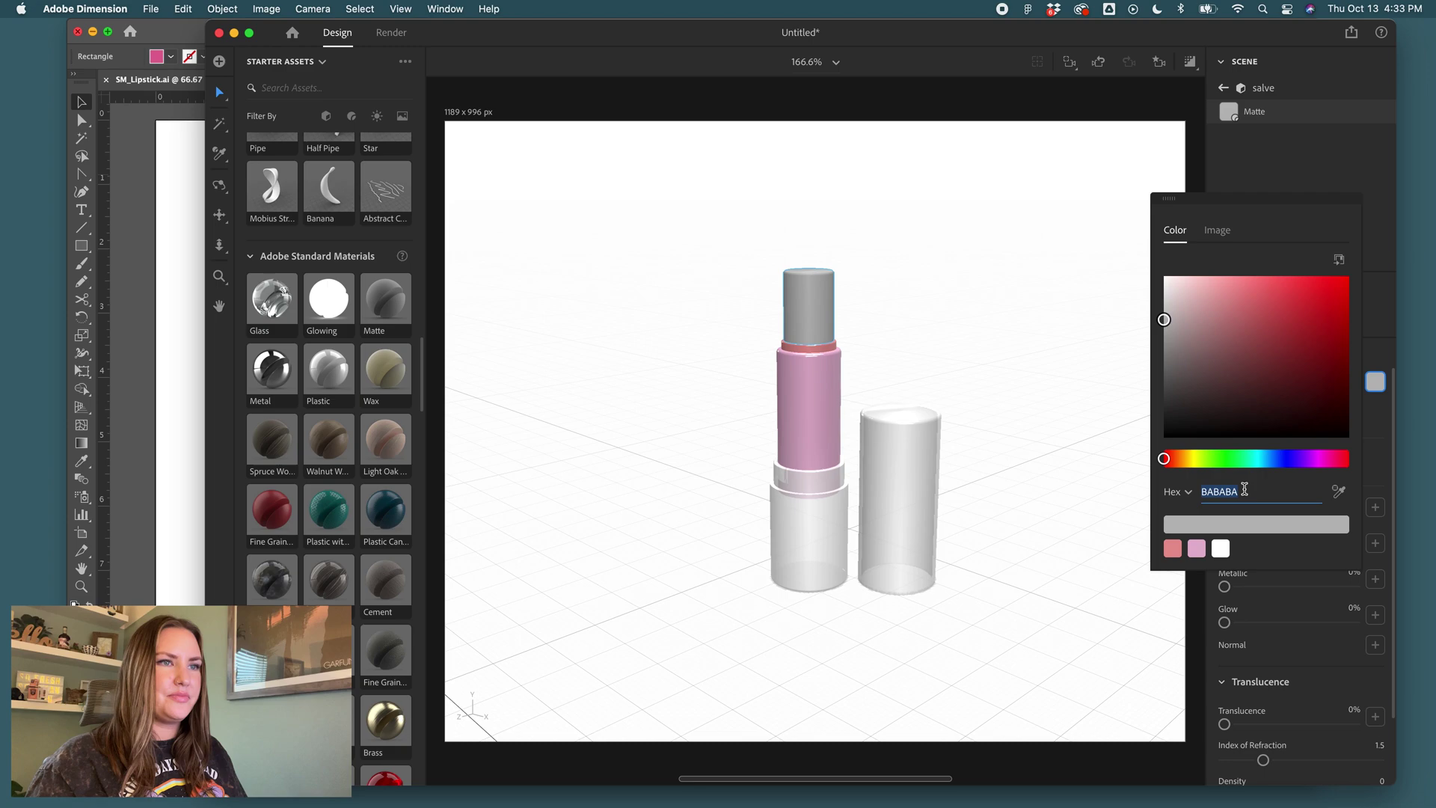
type("D64F8C")
- Turn on the render preview and open the base part's material to check its look
left_click(1190, 63)
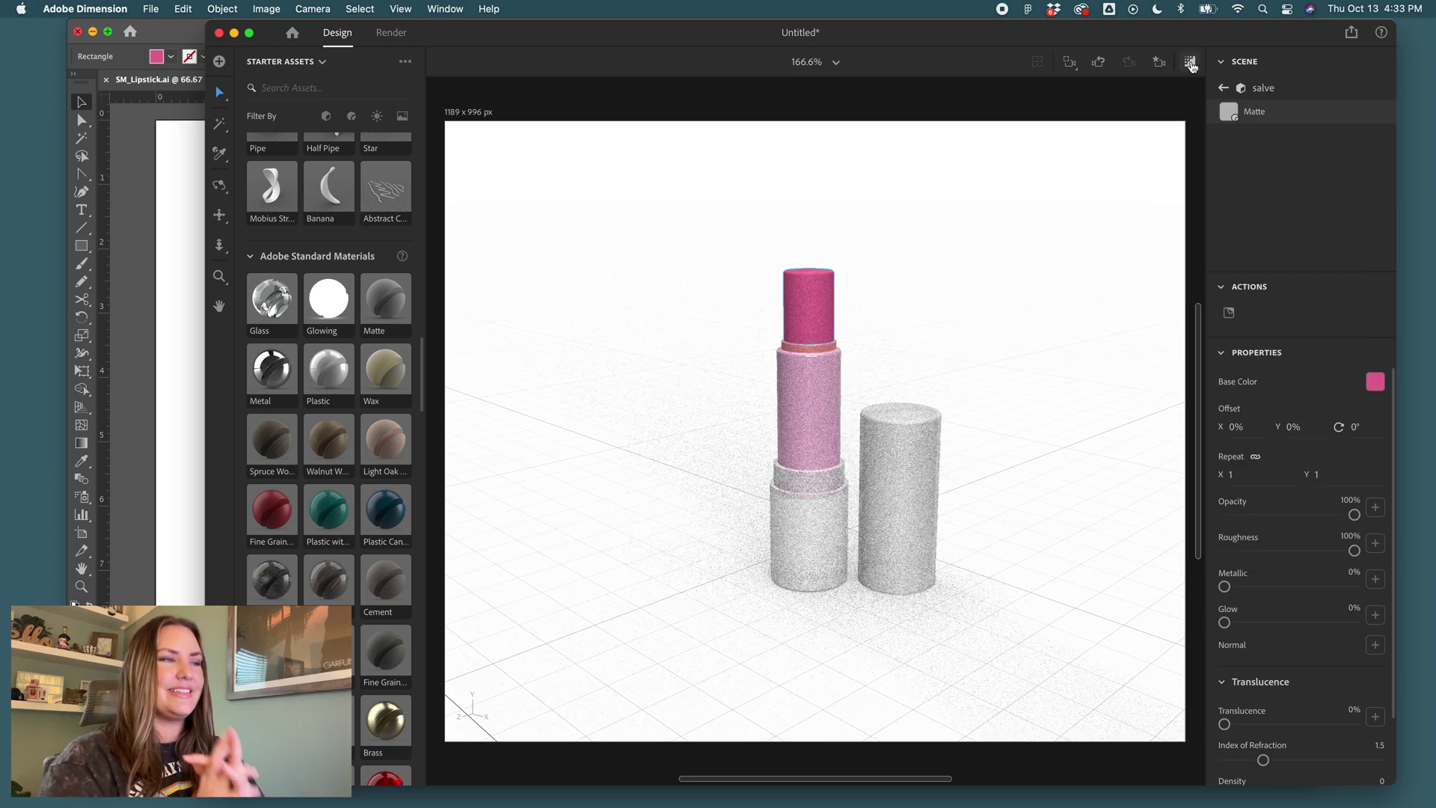
left_click(808, 493)
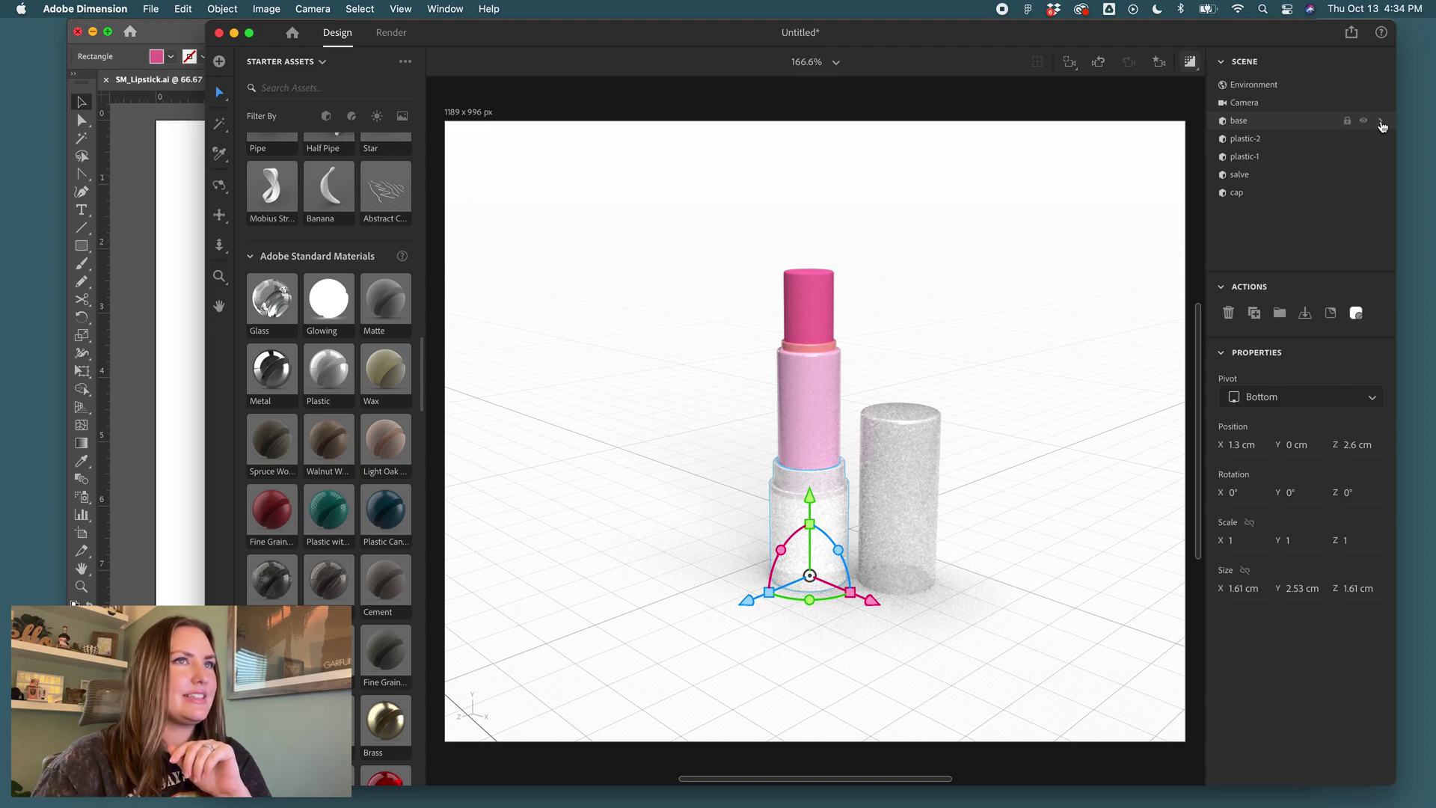
left_click(1381, 122)
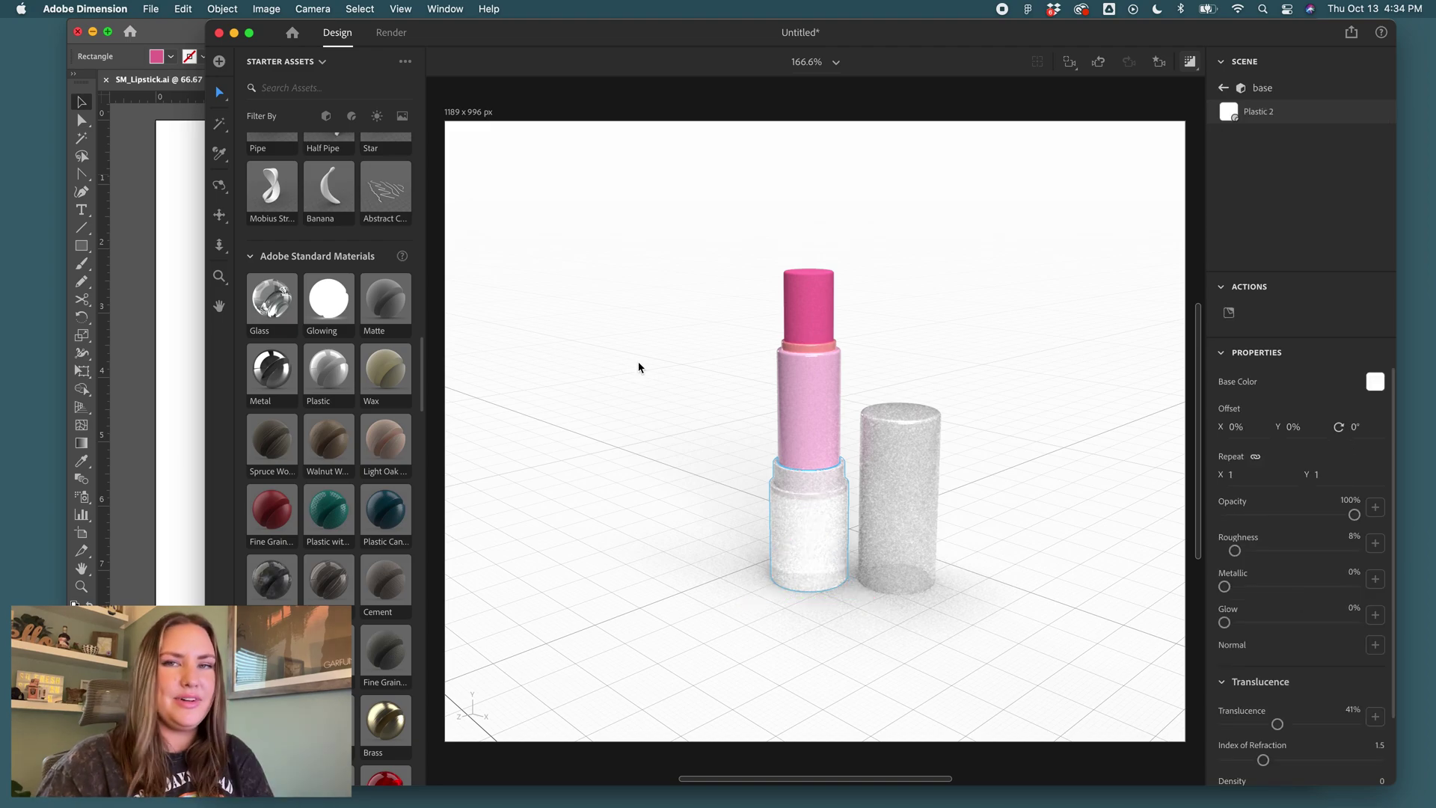
- Raise plastic-2, plastic-1 and the salve together to Y 2.1 cm so they sit higher in the base
left_click(799, 425)
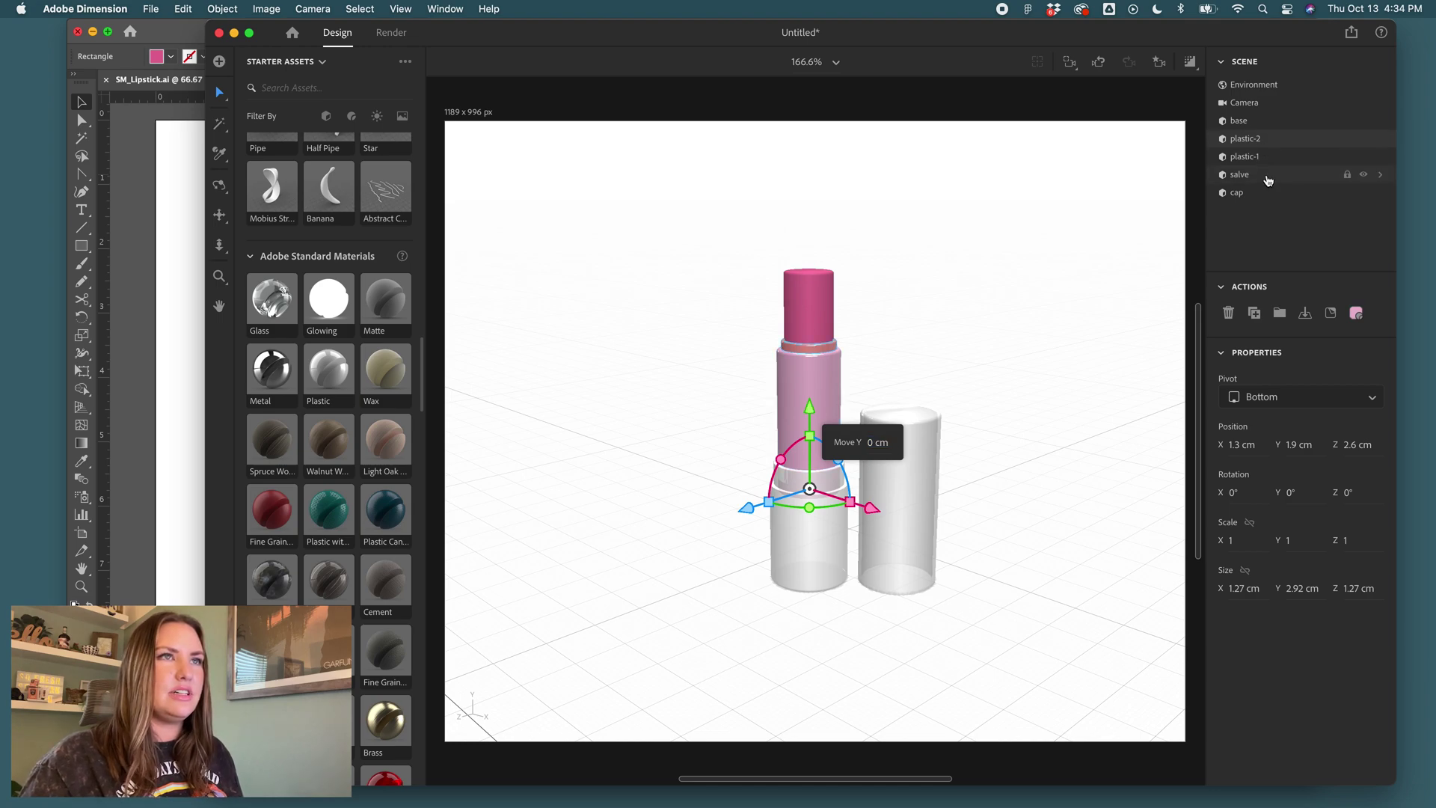
left_click(1270, 143)
left_click(812, 406)
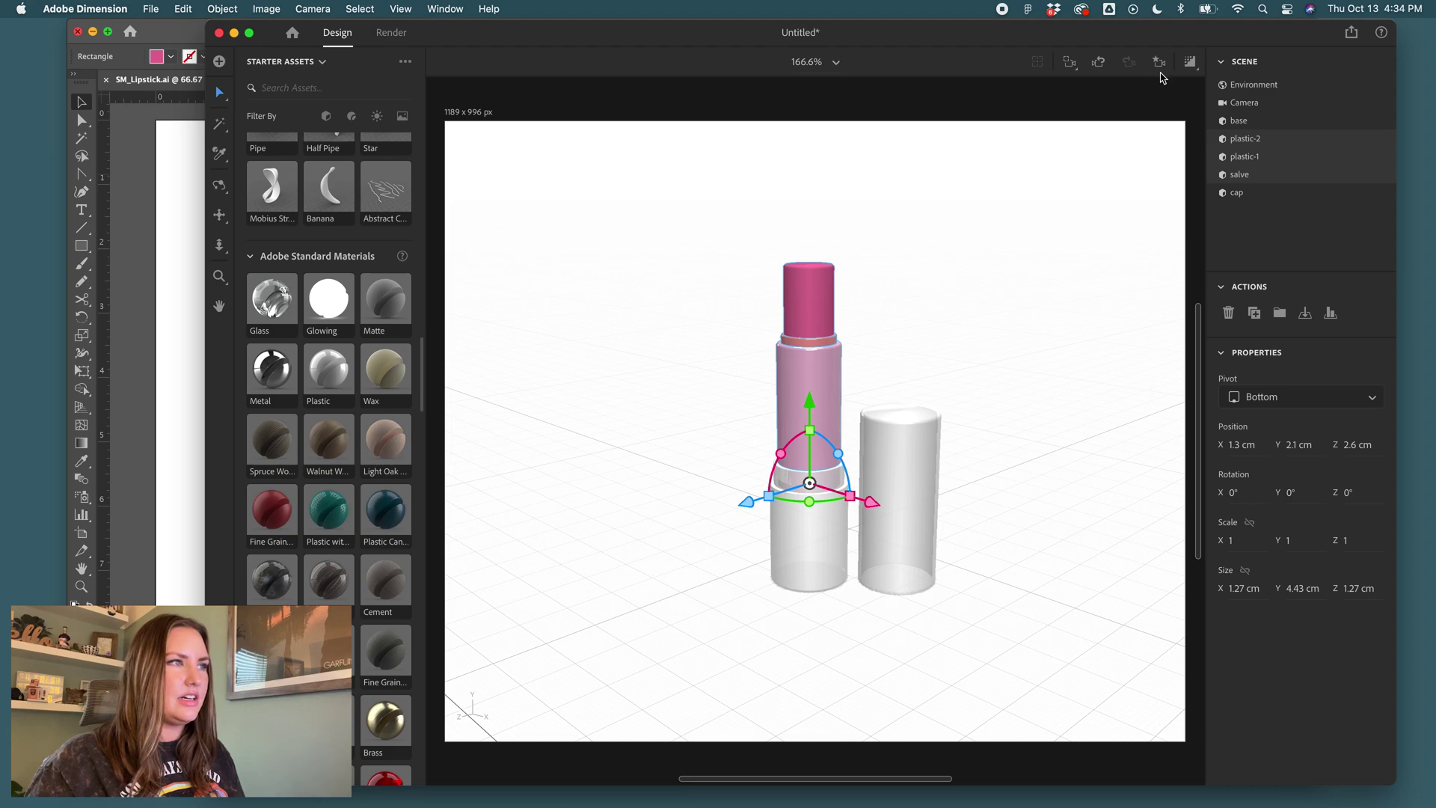
- Set the translucence of the base part's plastic to 60% and check the render preview
left_click(1308, 120)
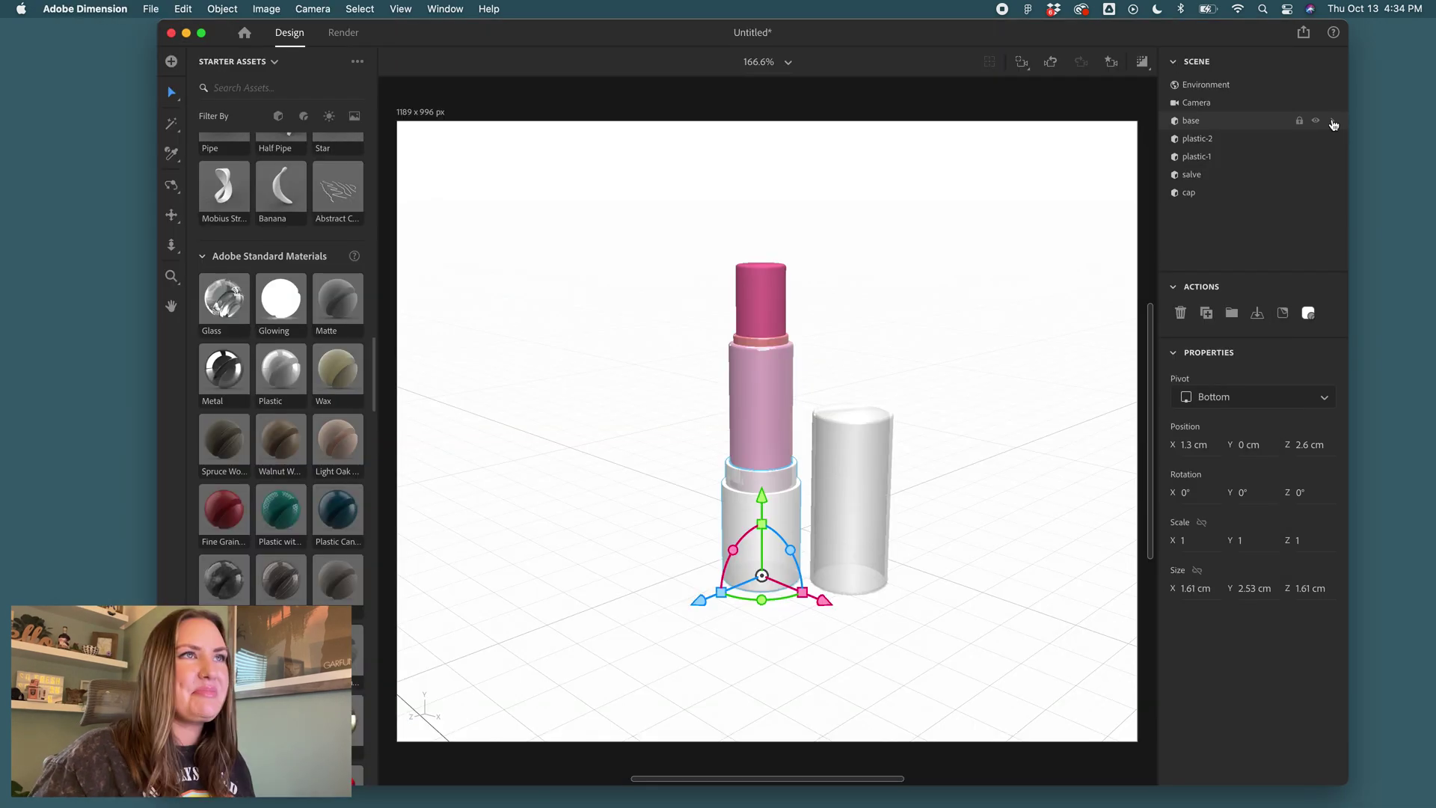
left_click(1331, 122)
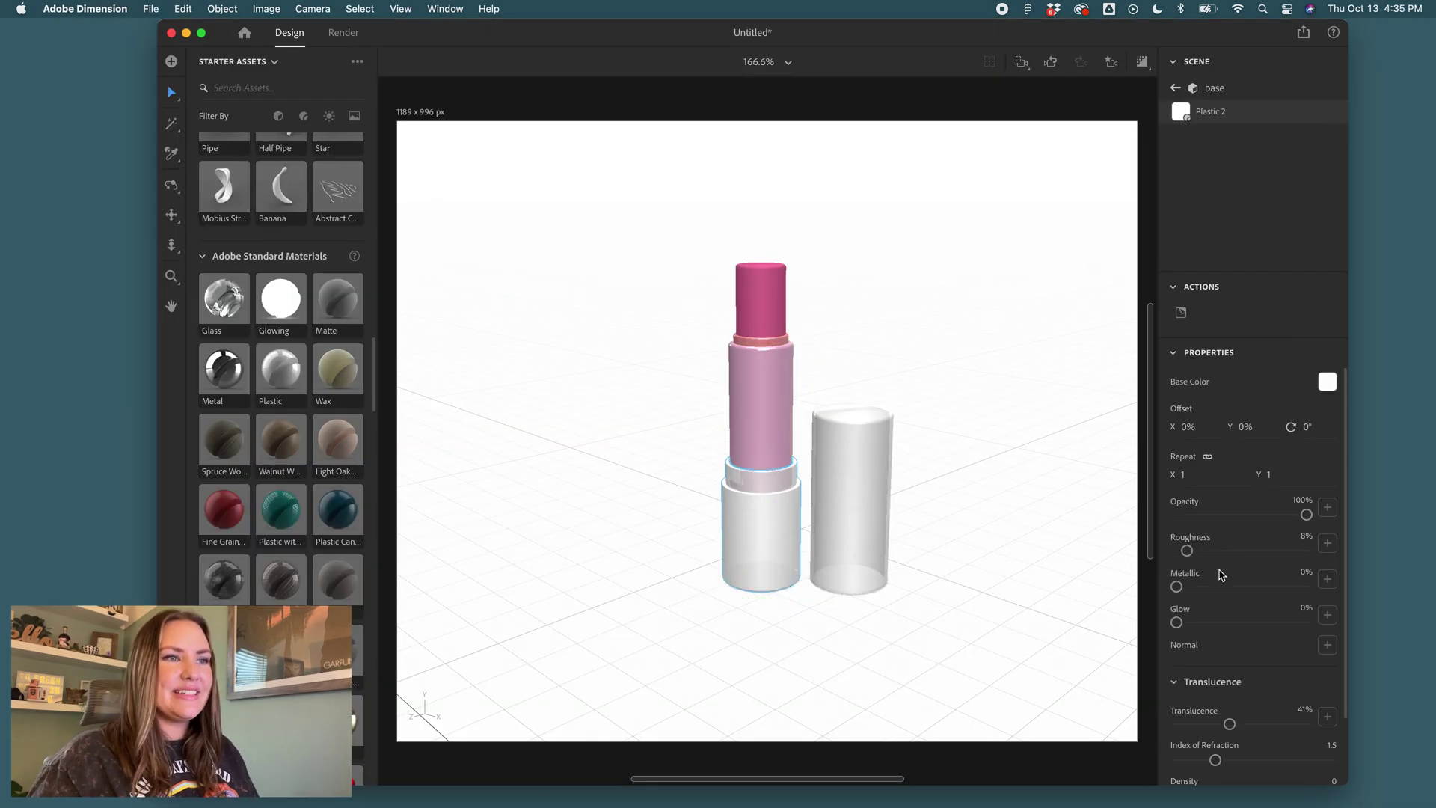
scroll(1262, 658, "down", 3)
left_click_drag(1232, 653, 1256, 652)
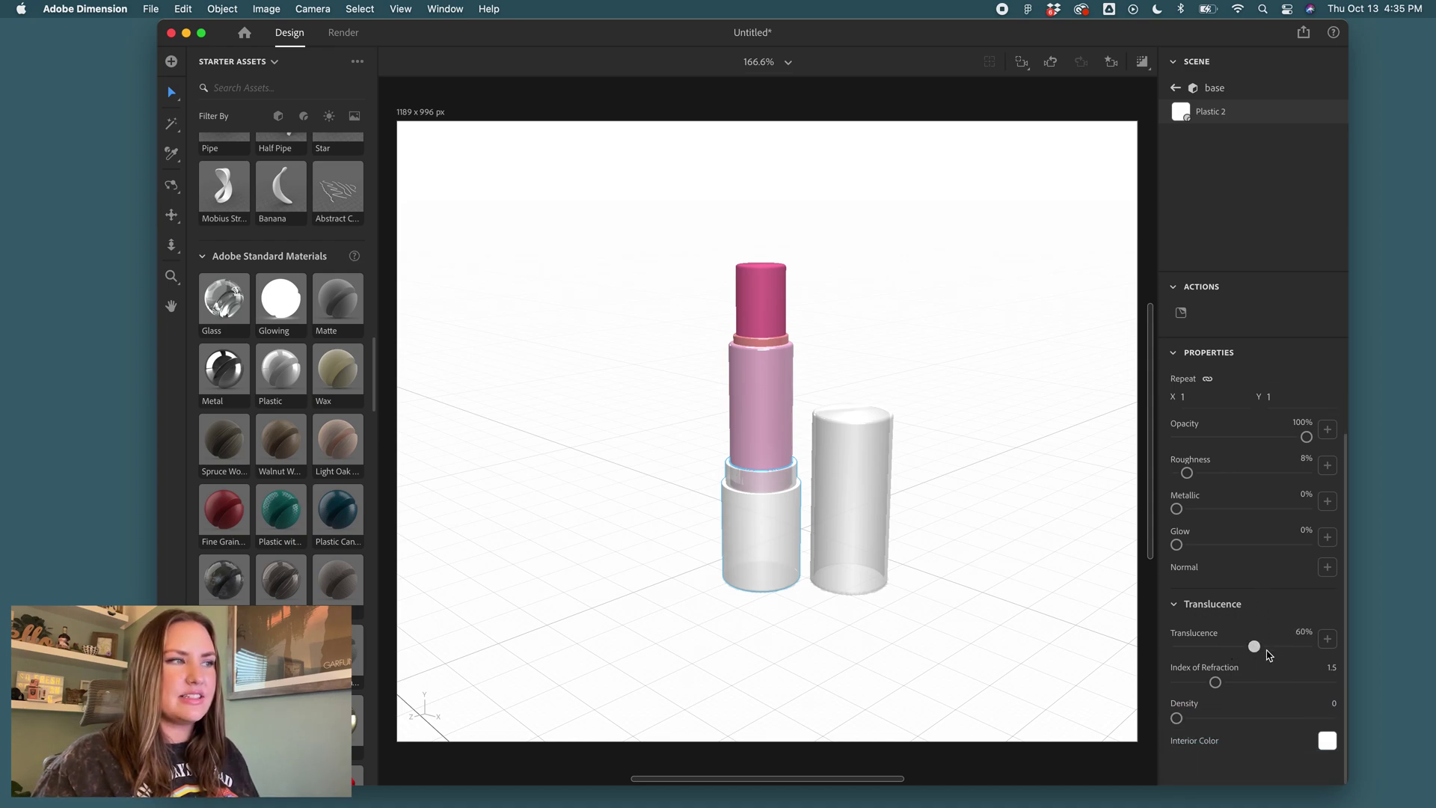
left_click(1142, 62)
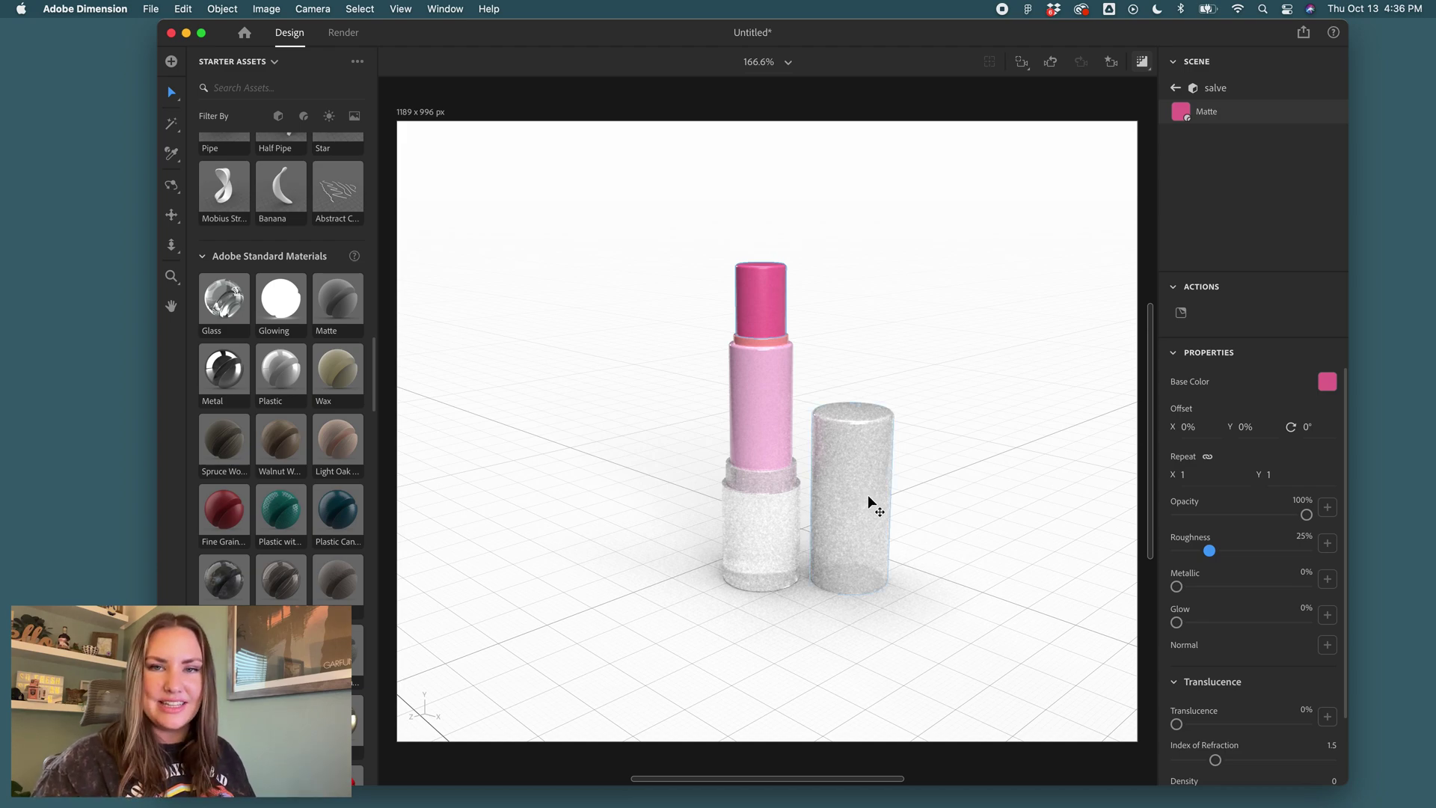
left_click(1142, 63)
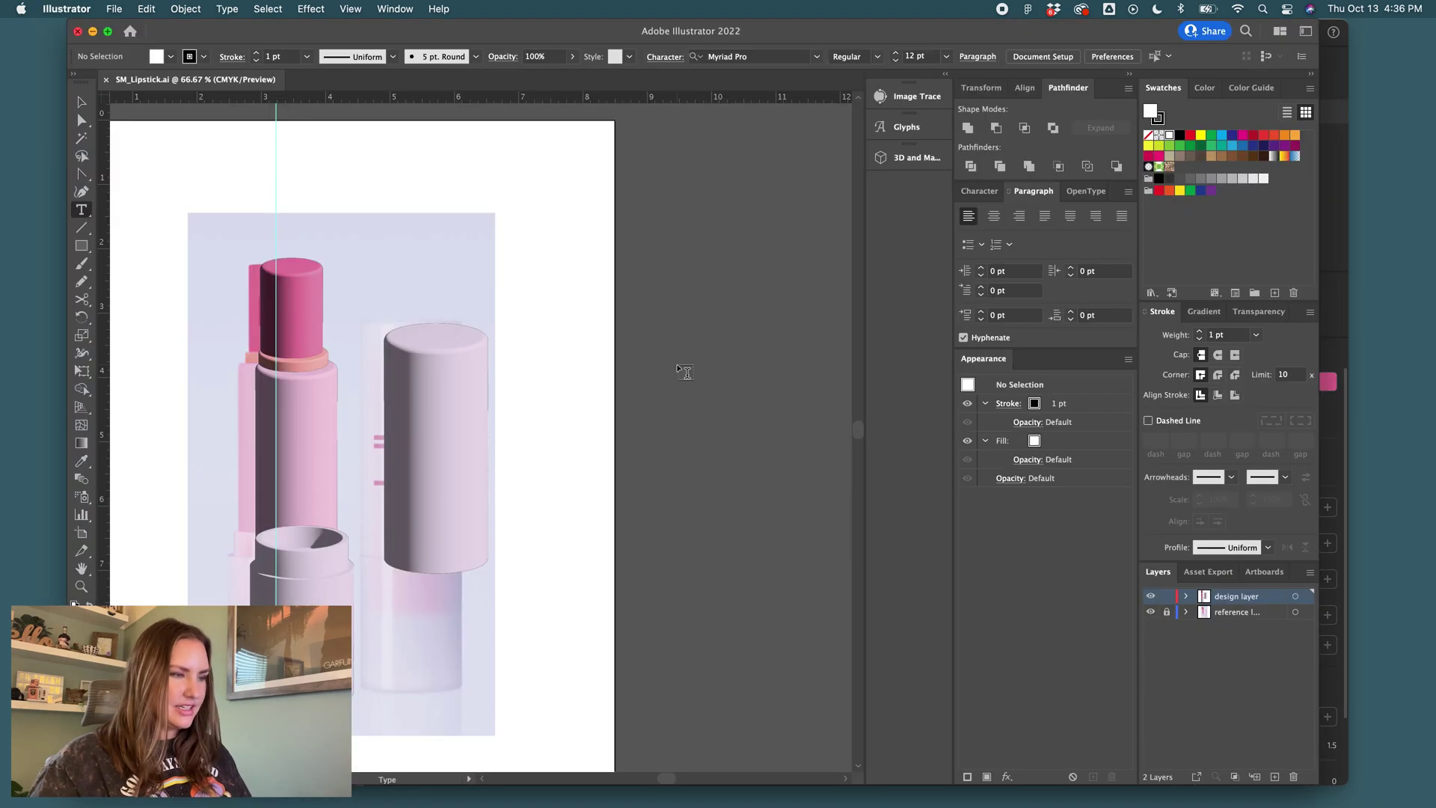
- Switch to Illustrator and add the text "Silver Moon" beside the artboard in the Antonio font
left_click(677, 364)
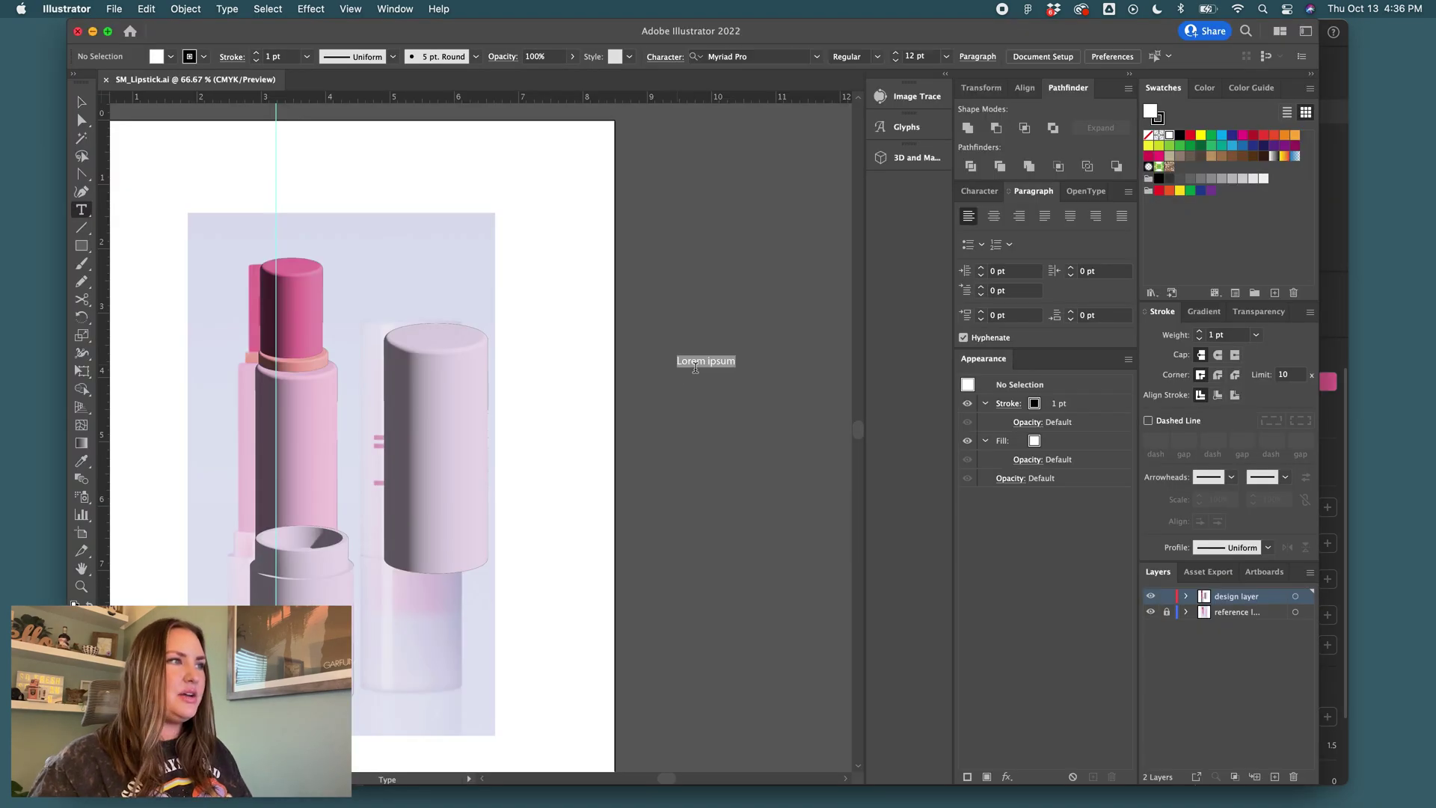
type("Silver Moon")
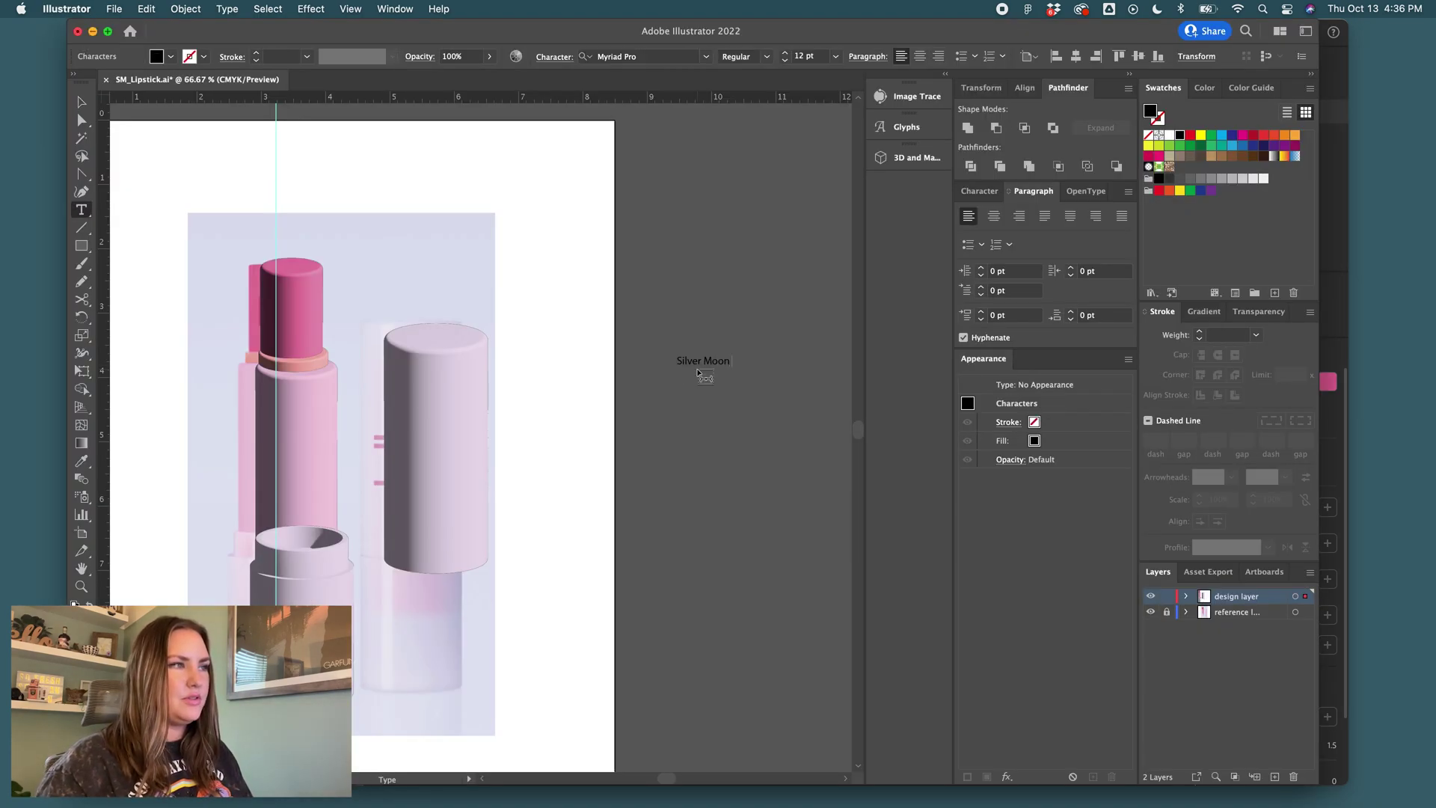
key("super+a")
left_click(705, 56)
left_click(692, 199)
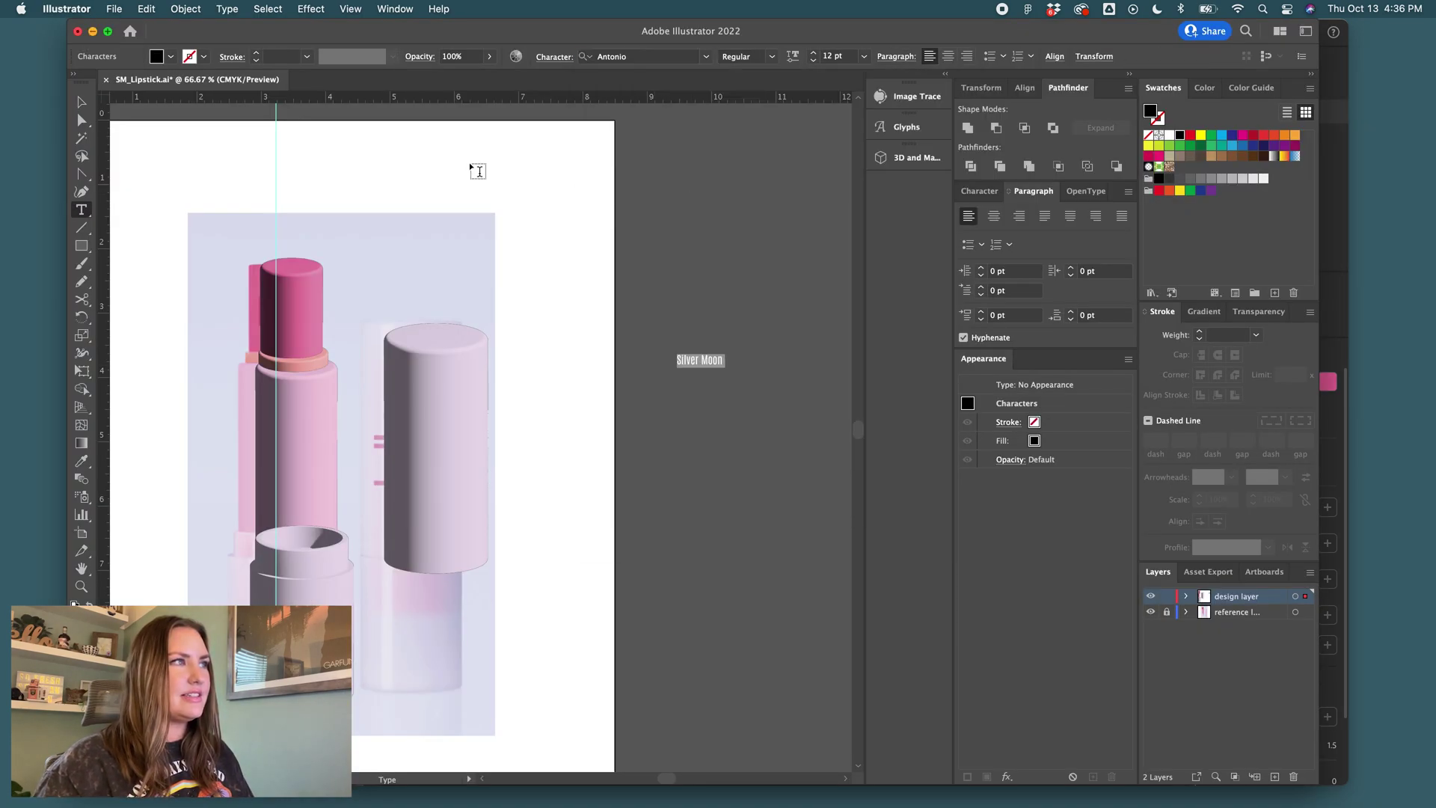
- Enlarge the Silver Moon text to about 33 pt and color it with the pink sampled from the lipstick bullet
left_click(81, 102)
left_click_drag(725, 367, 760, 373, "alt+shift")
key("i")
left_click(309, 311)
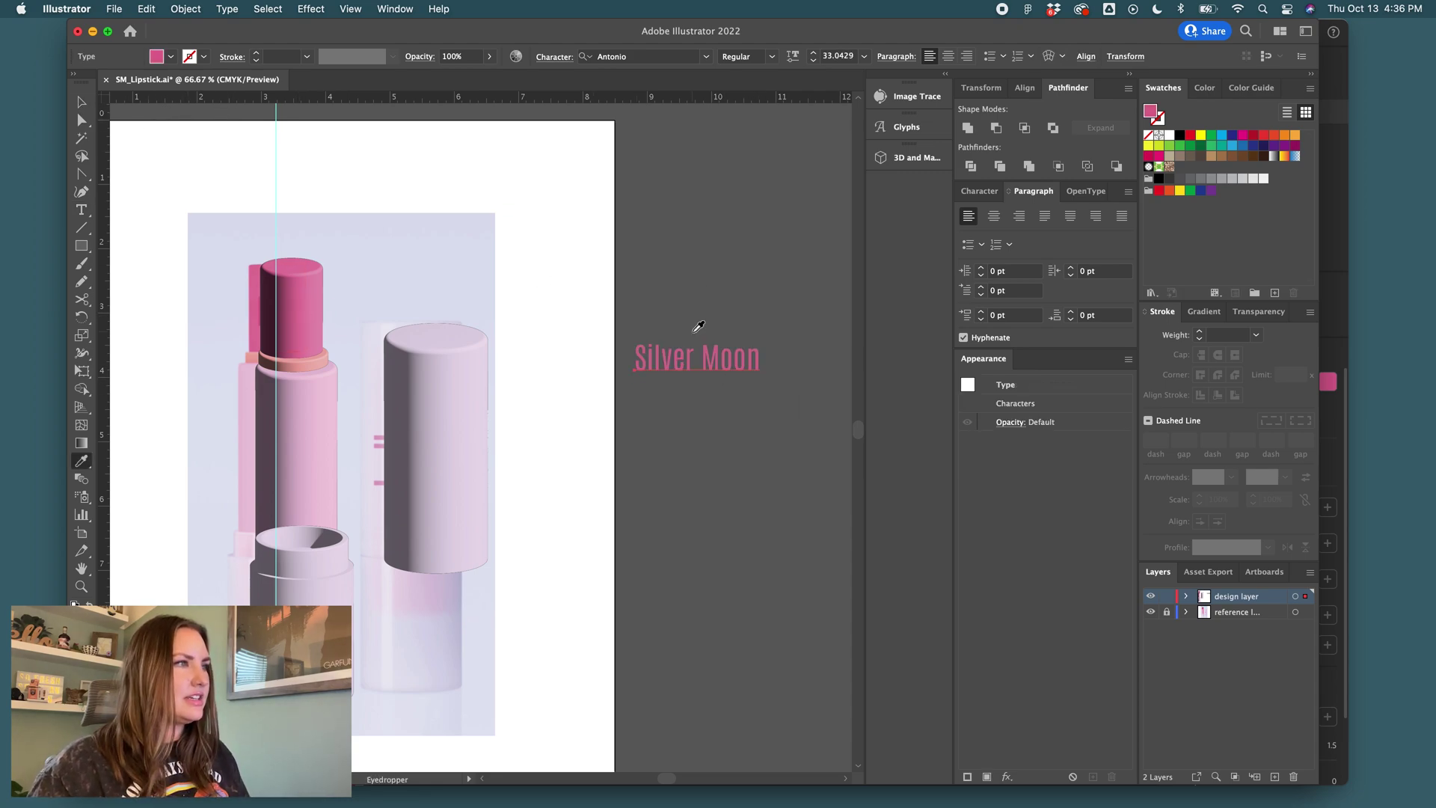
- Tighten the Silver Moon text's tracking to -40, make it all caps, and move it farther from the artboard
key("v")
left_click(554, 56)
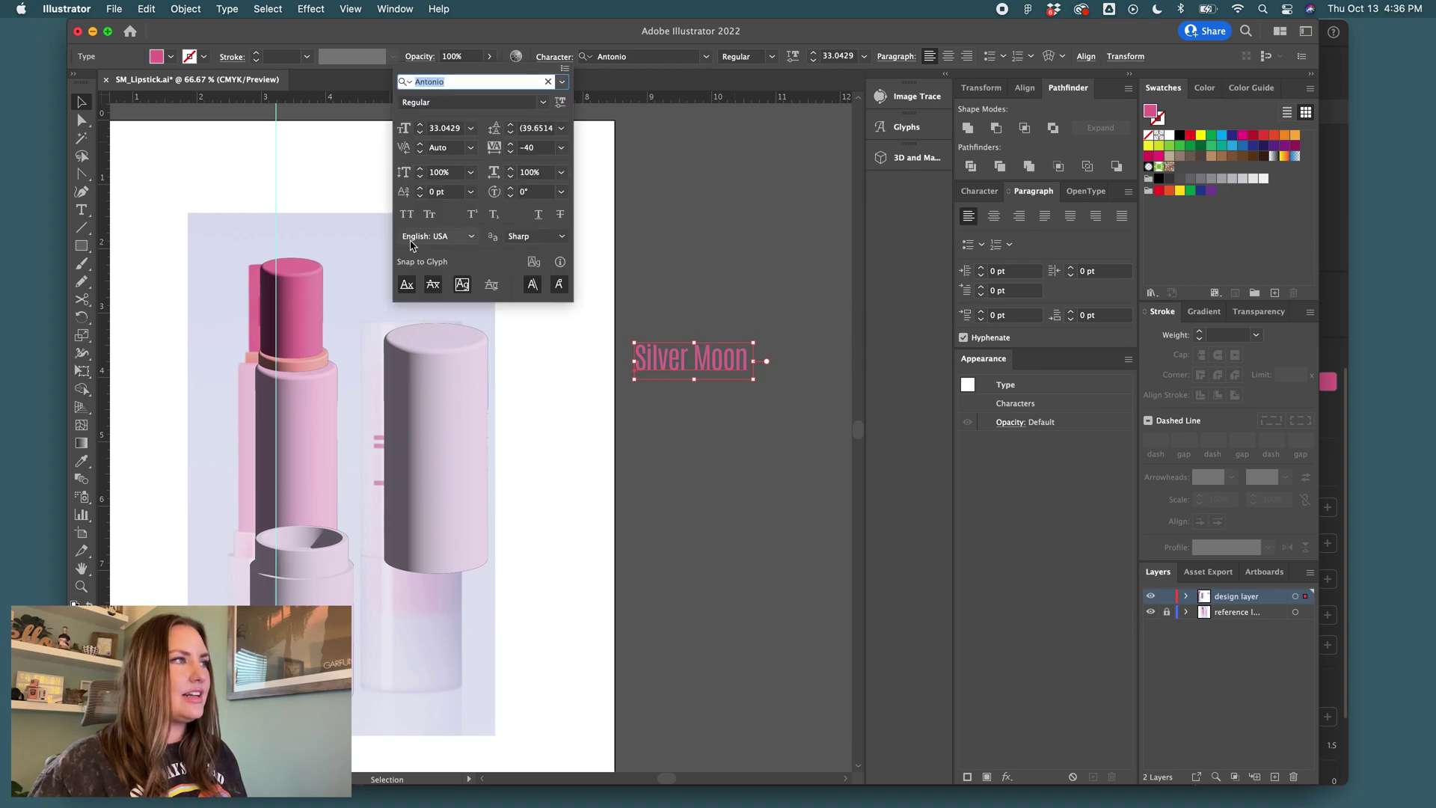
left_click(406, 216)
left_click(757, 329)
left_click(757, 329)
left_click(741, 353)
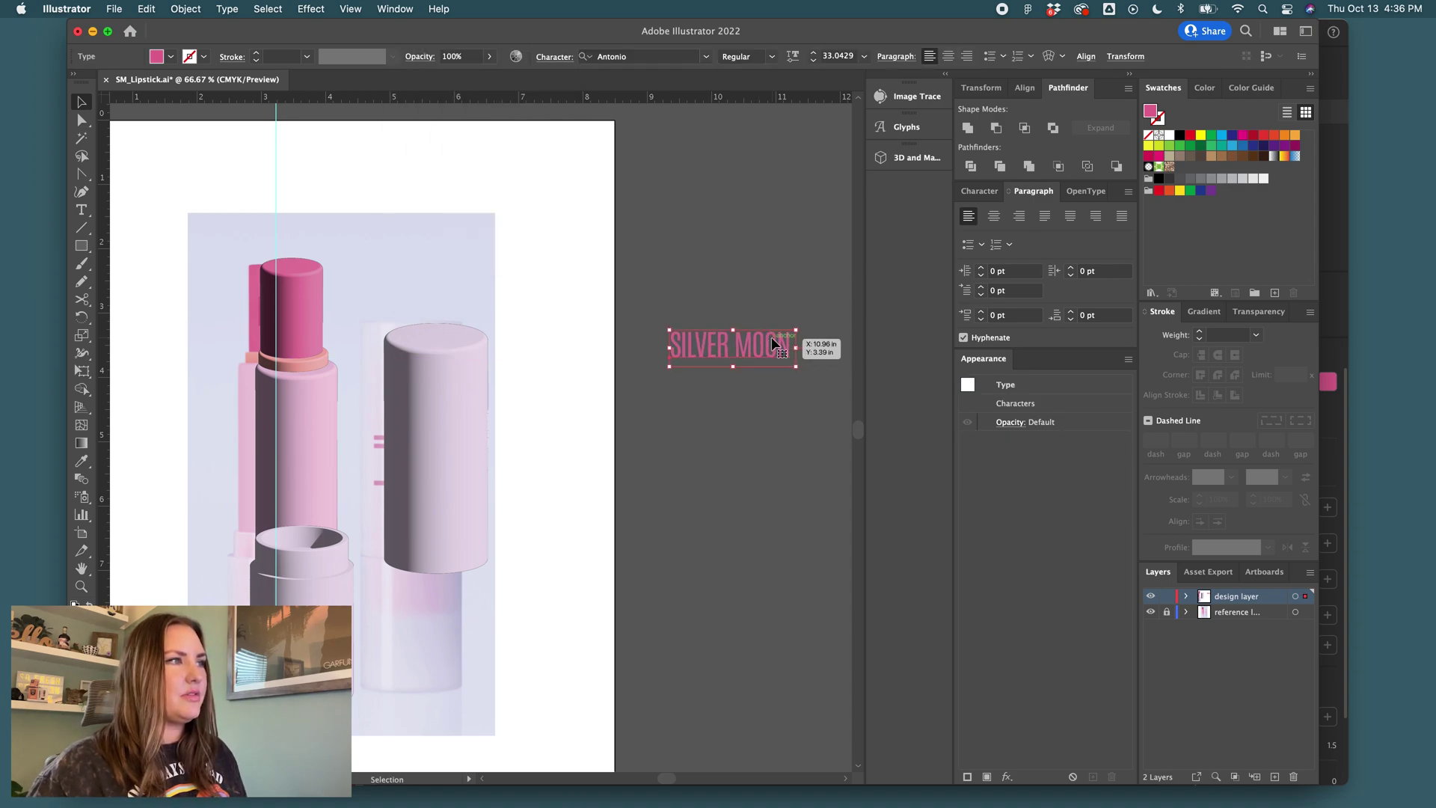
- Export the Silver Moon text as a 4x PNG asset named "name"
key("super+alt+e")
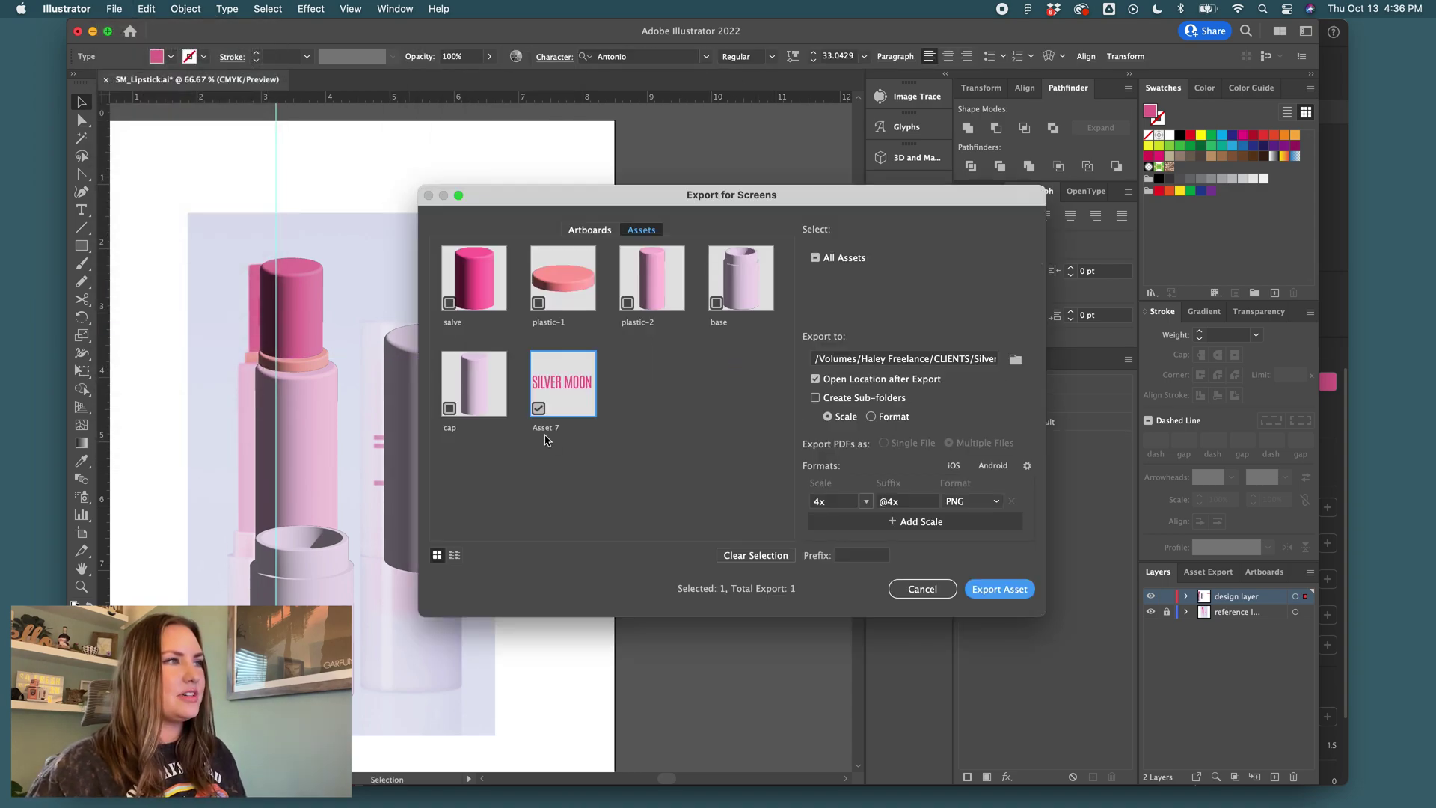
double_click(549, 428)
type("name")
key("Return")
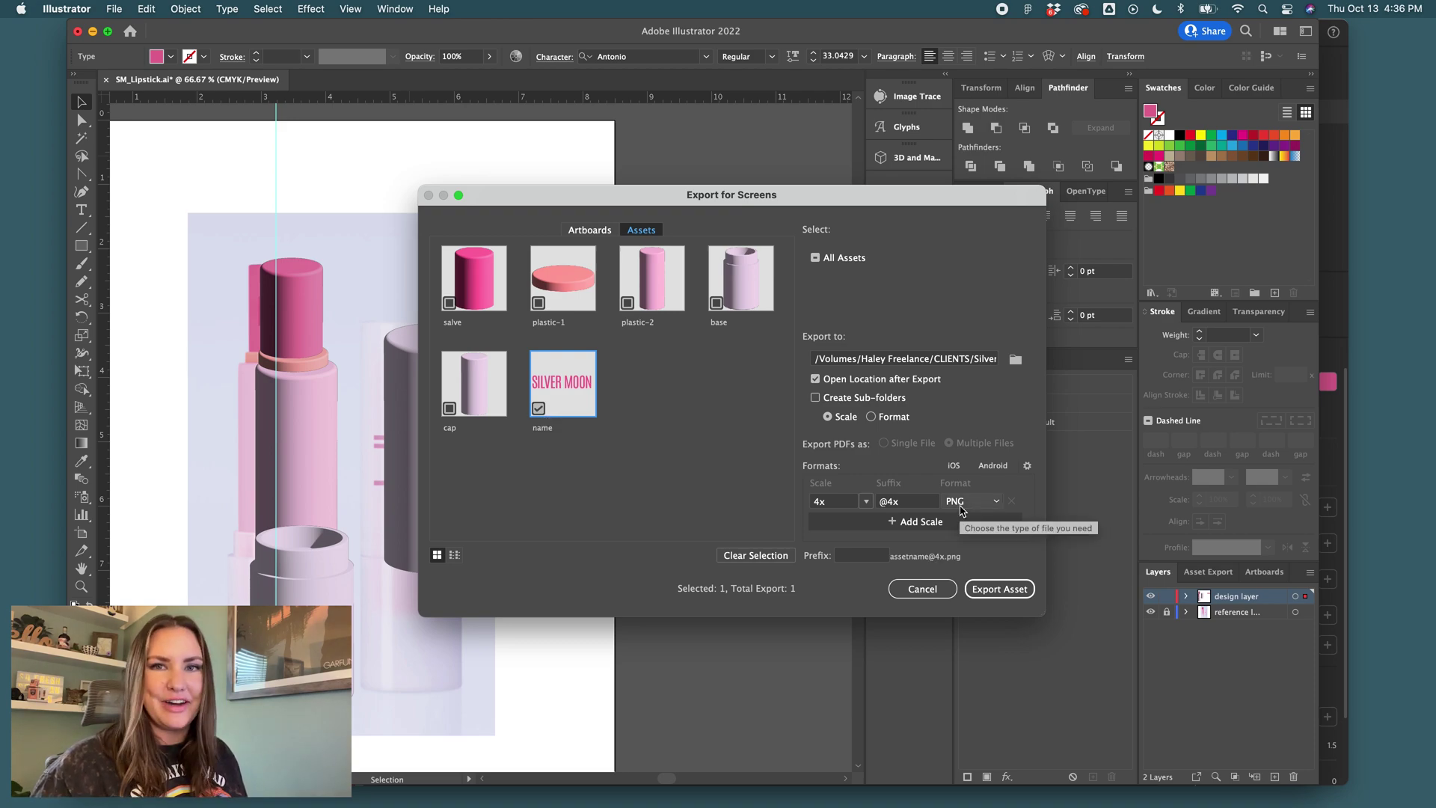
left_click(999, 588)
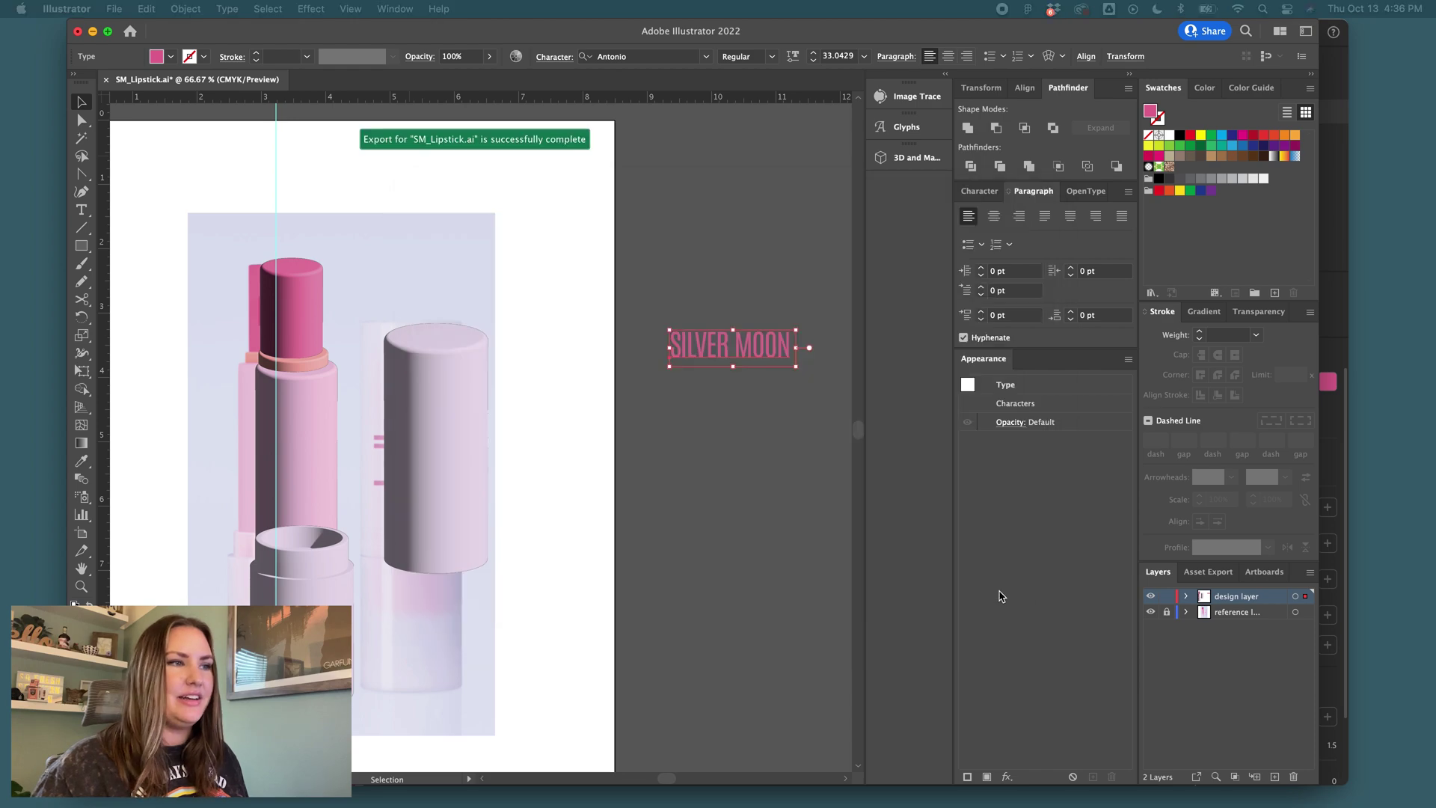
left_click(1340, 321)
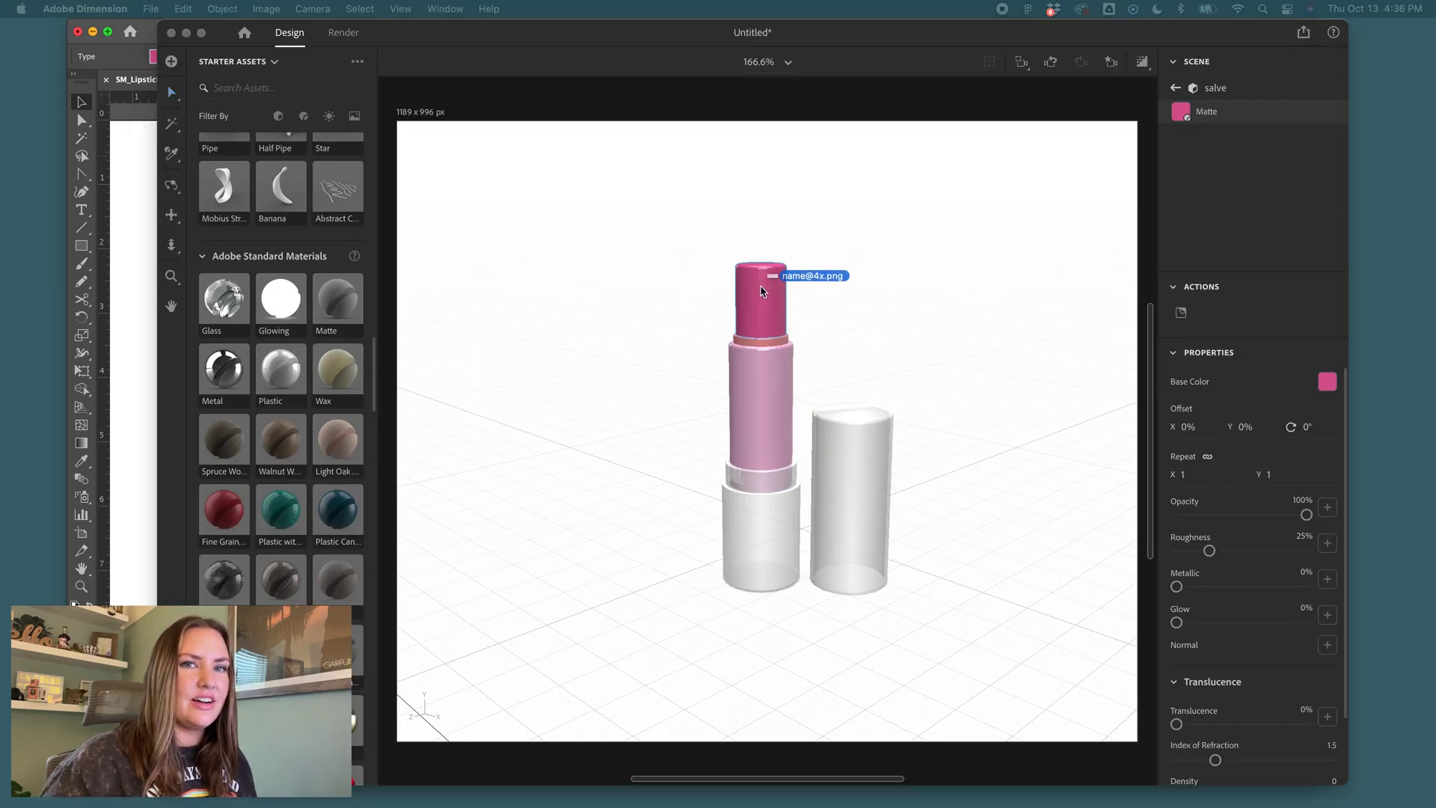
left_click_drag(761, 285, 847, 507)
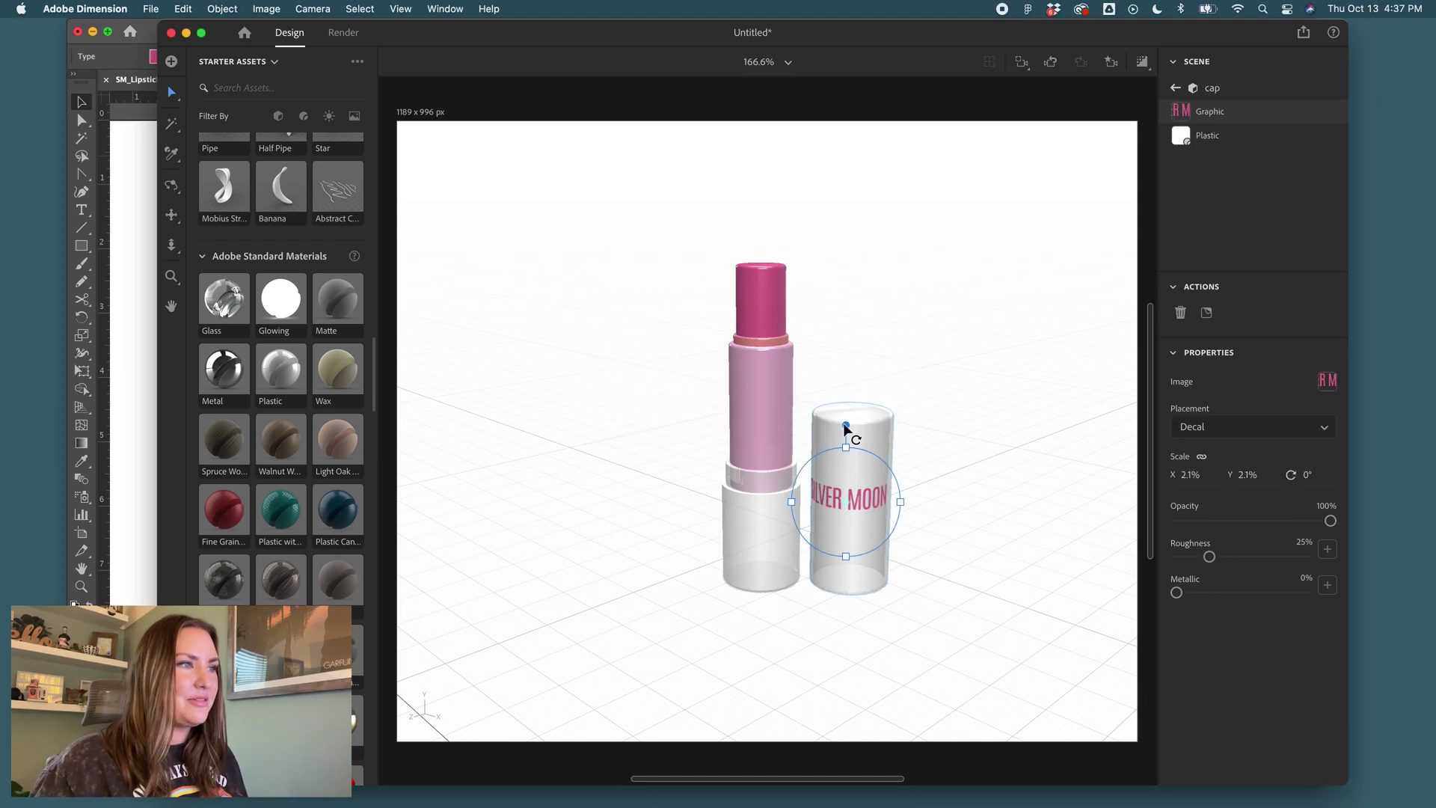
left_click_drag(827, 421, 738, 504)
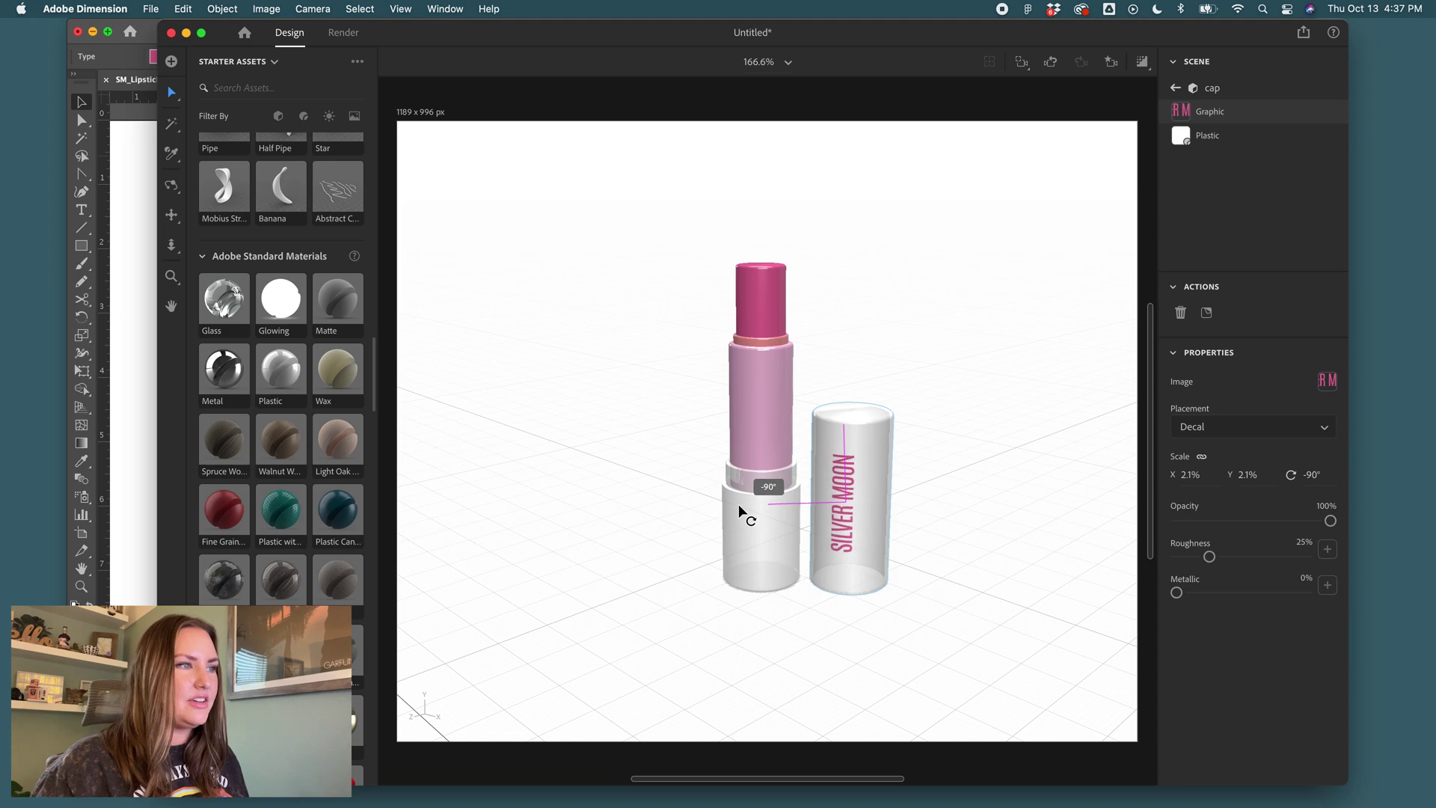
- Center the logo decal on the cap at 2.6% scale with 78% metallic, and check the render preview
mouse_move(839, 493)
left_mouse_down()
mouse_move(845, 506)
mouse_move(848, 443)
mouse_move(858, 484)
left_mouse_up()
left_click_drag(1257, 592, 1278, 600)
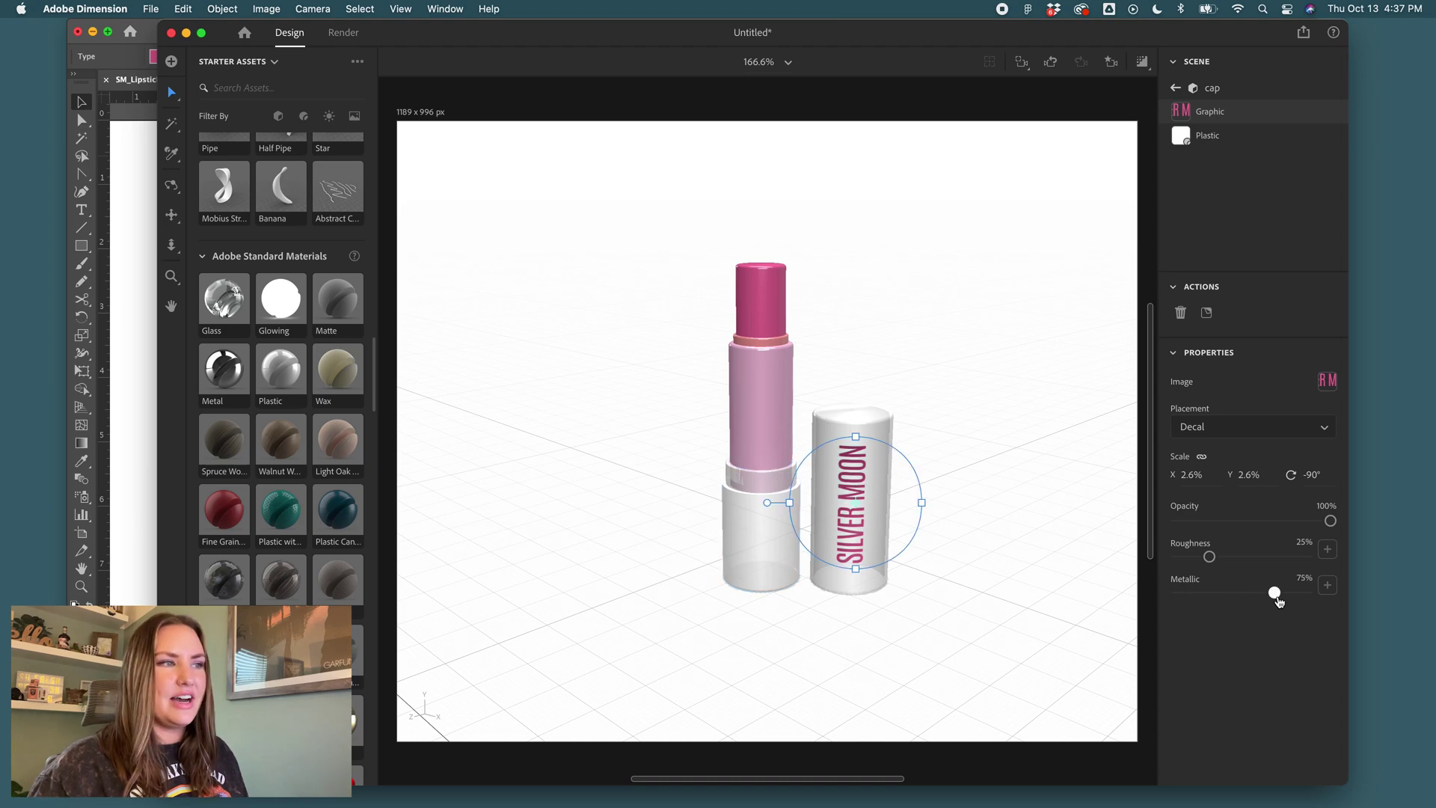
left_click(1143, 63)
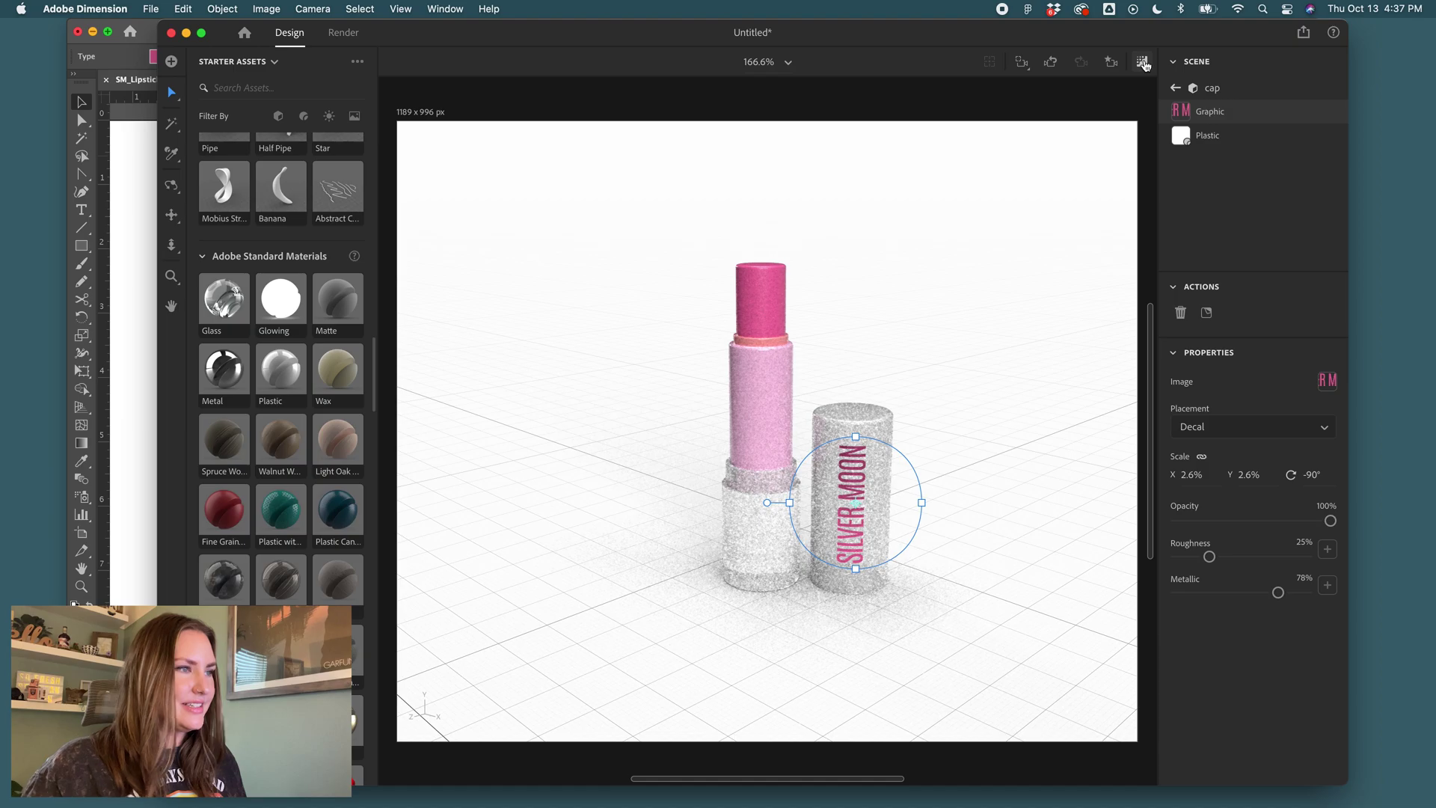